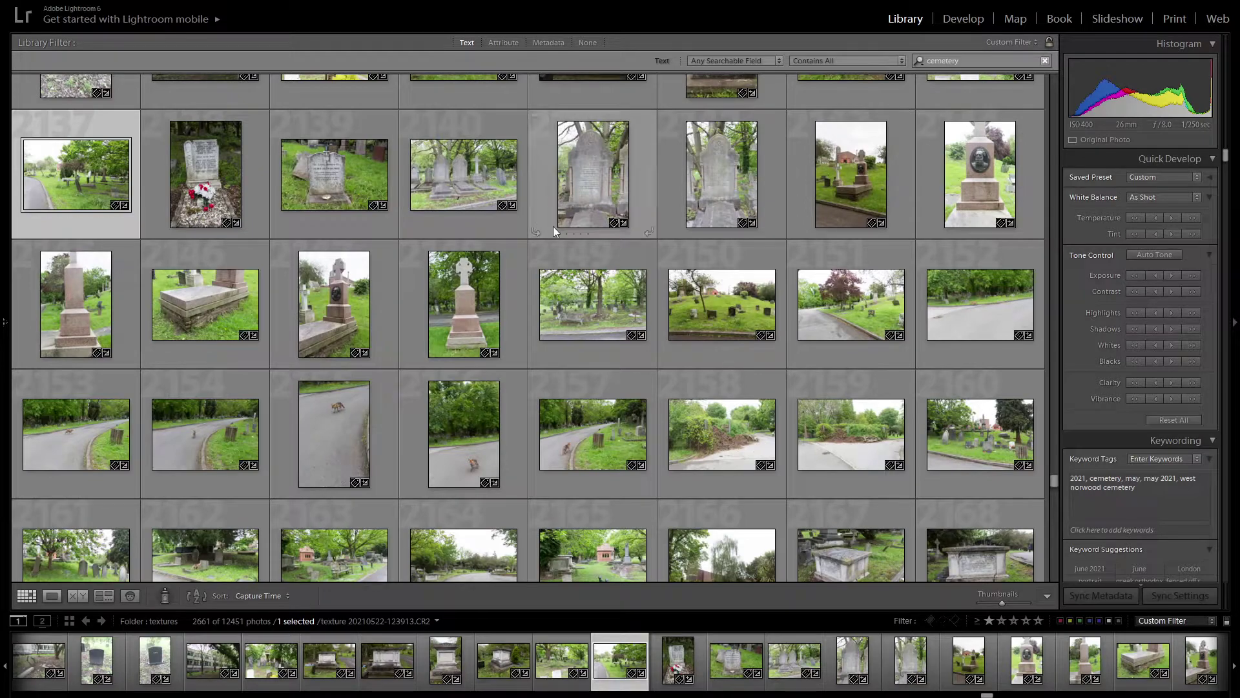
# Browse the cemetery photos in the library grid, looking over the tombs, mausoleums and headstones among the earlier shots.
pyautogui.click(557, 250)
pyautogui.scroll(4, 591, 261)
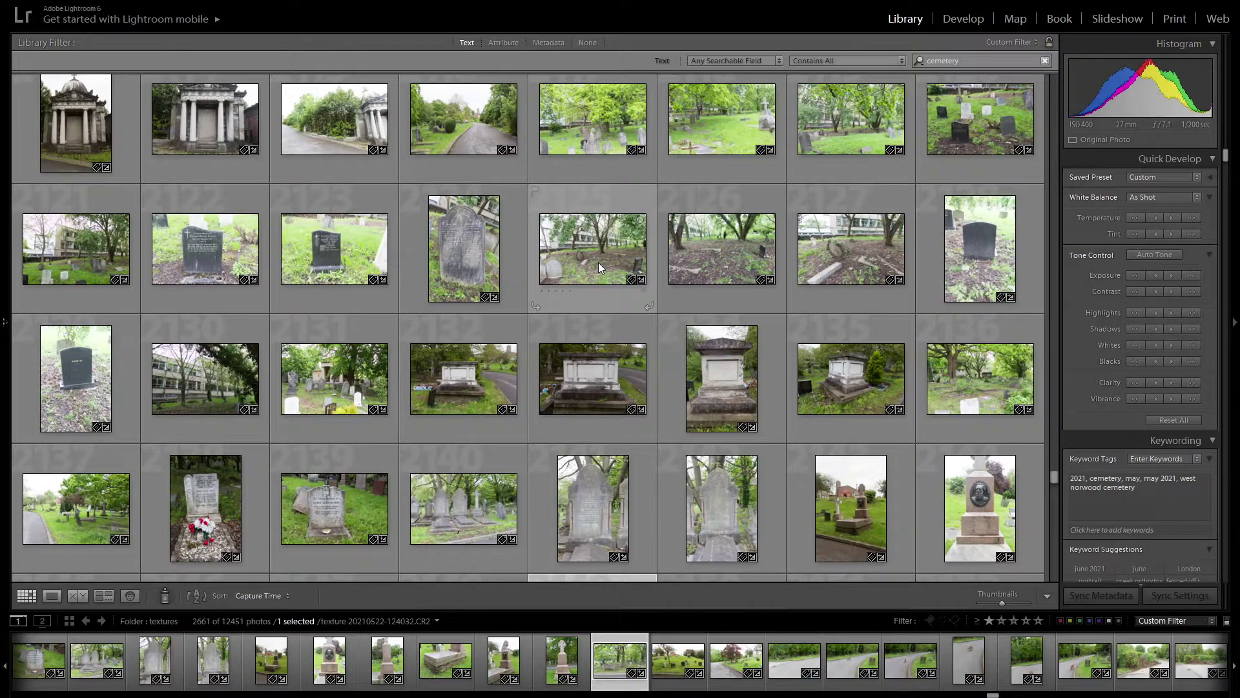
pyautogui.scroll(4, 599, 262)
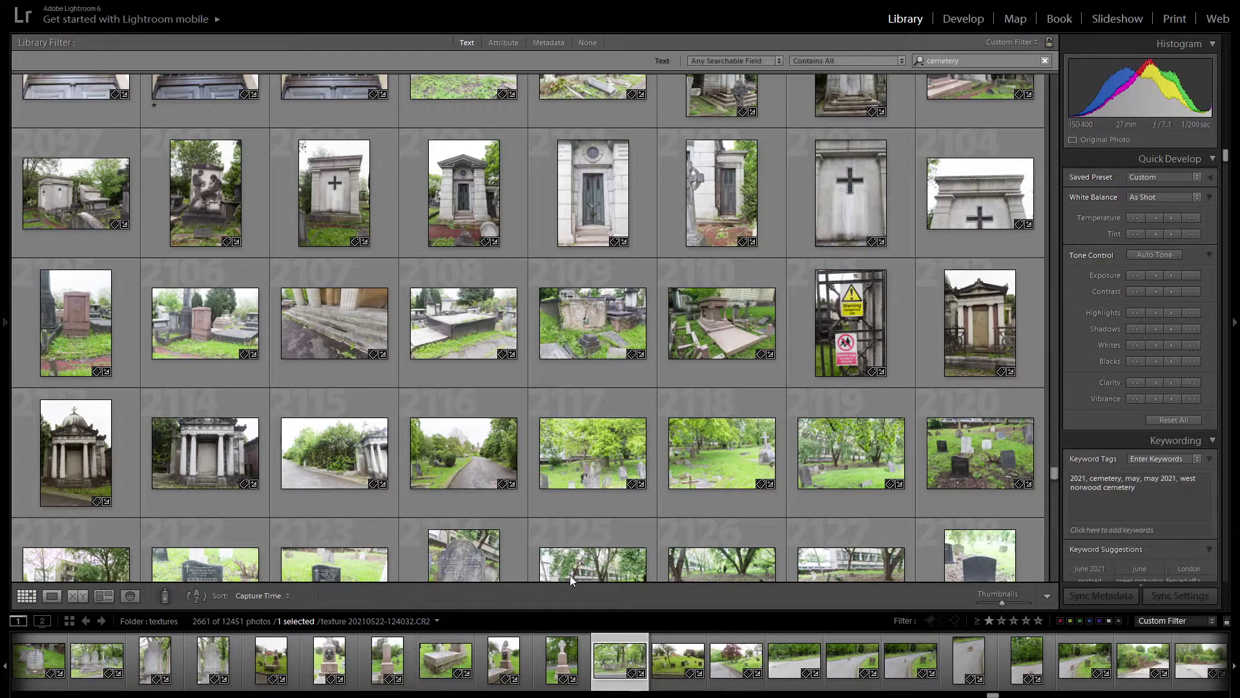
pyautogui.scroll(10, 773, 290)
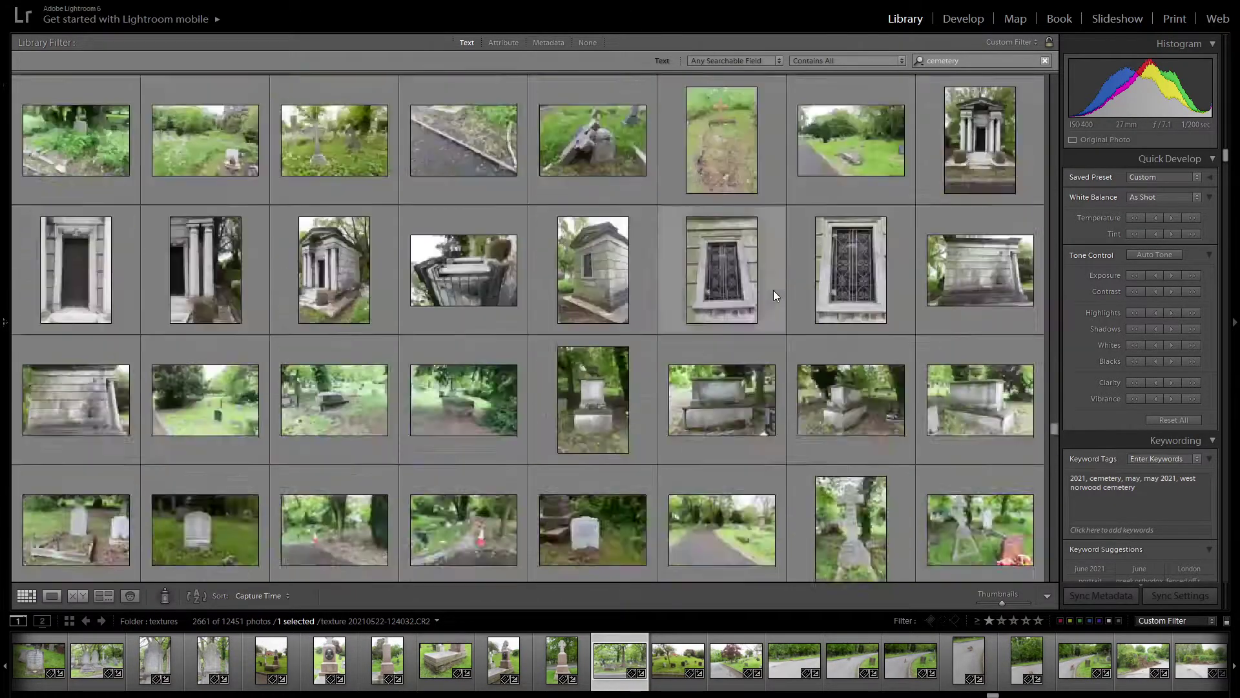
pyautogui.scroll(10, 773, 289)
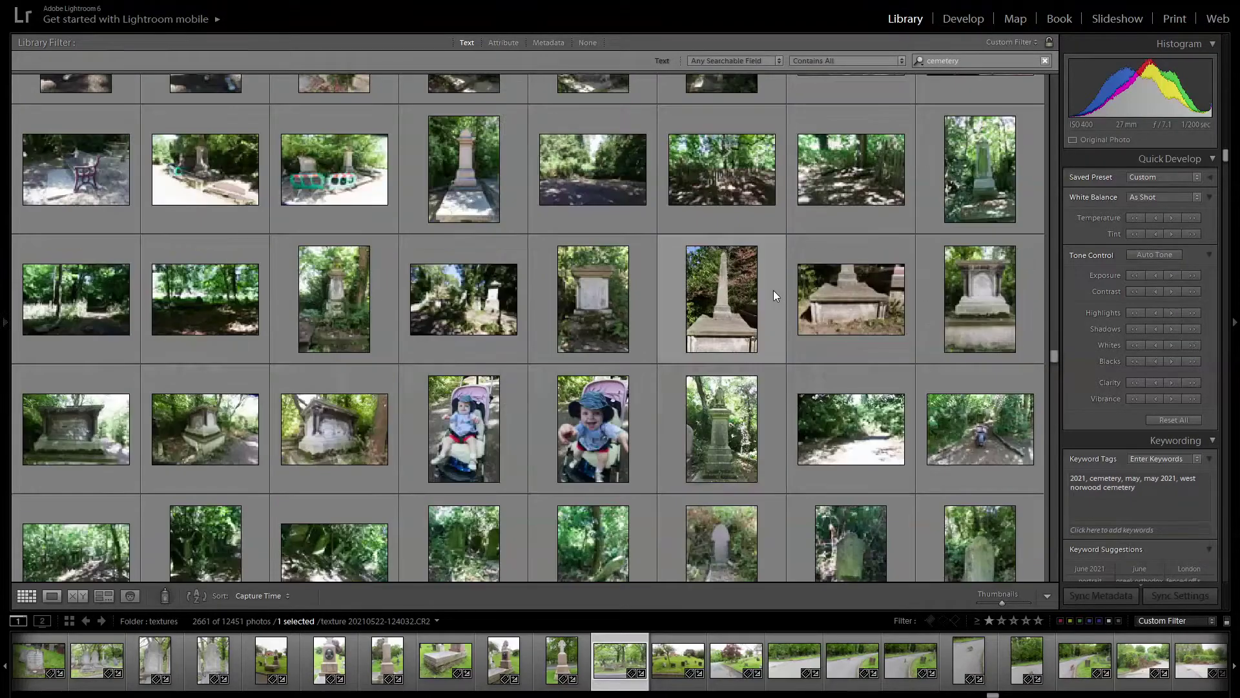
pyautogui.scroll(-1, 773, 290)
pyautogui.scroll(3, 773, 291)
pyautogui.scroll(-2, 773, 291)
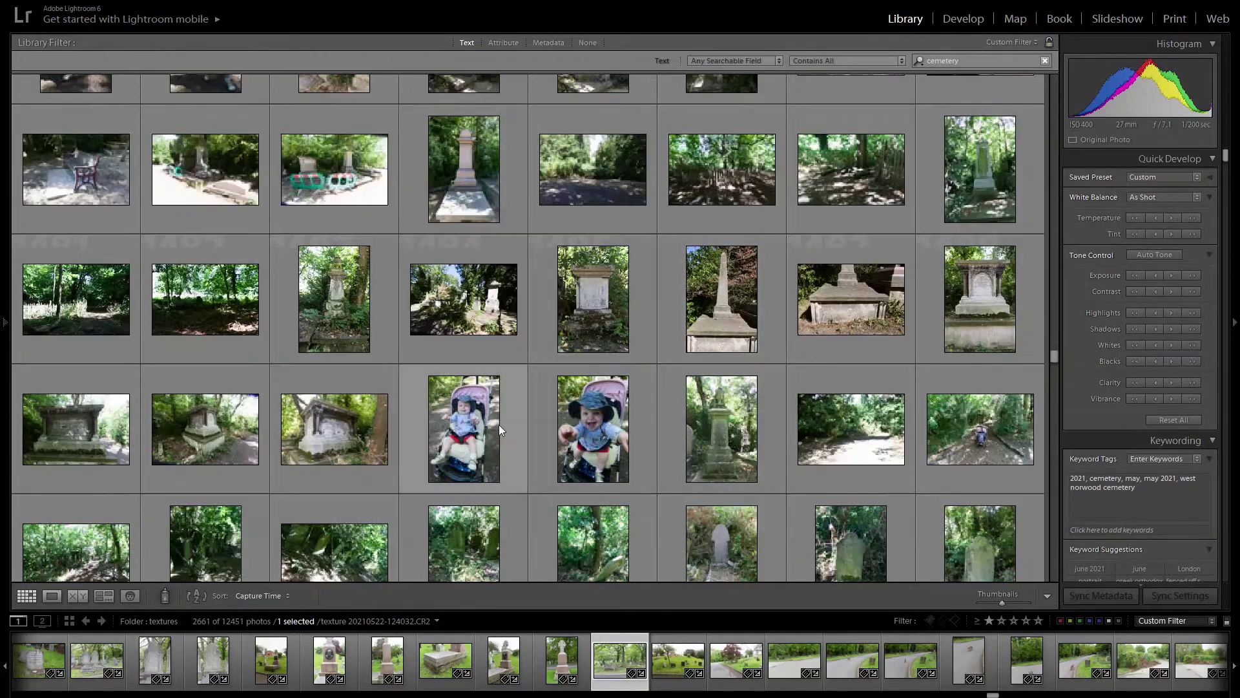
pyautogui.scroll(5, 665, 417)
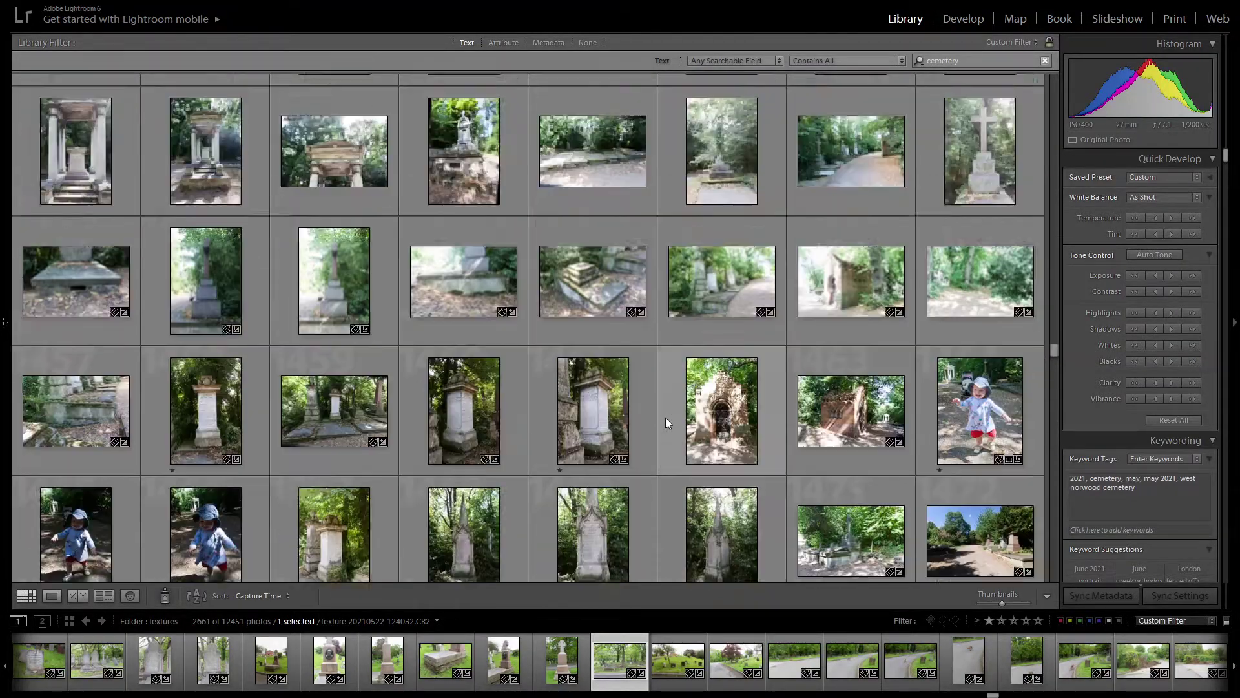
pyautogui.scroll(10, 665, 417)
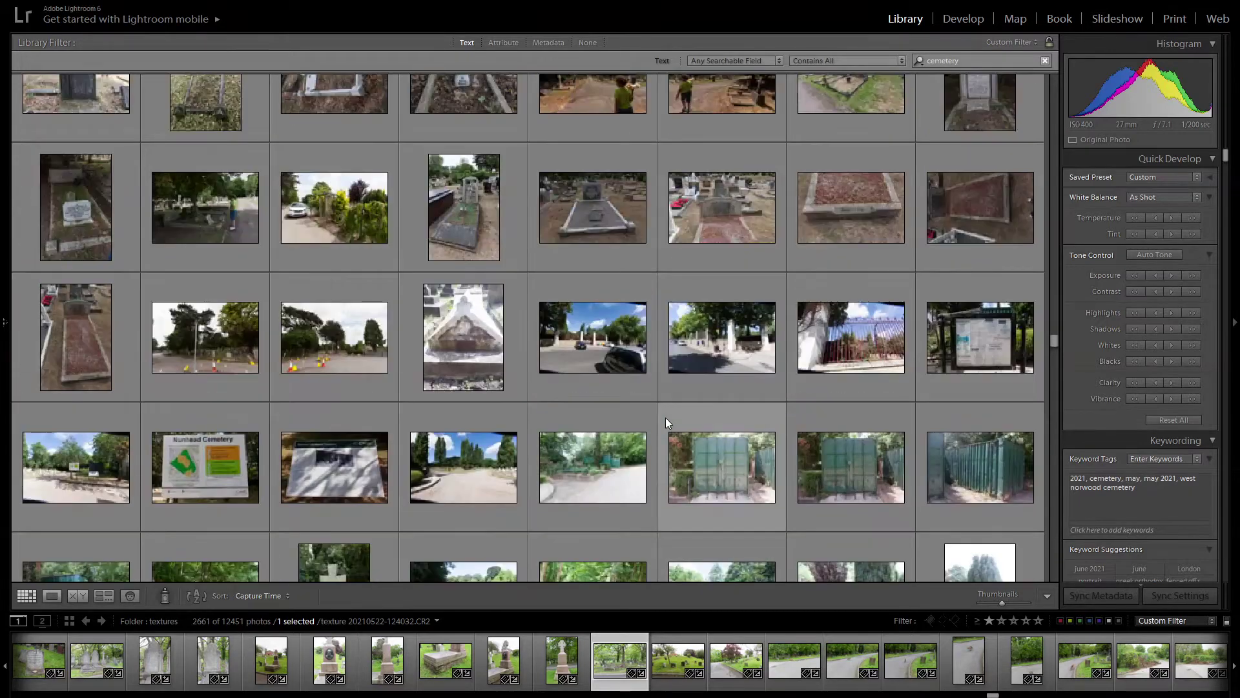
pyautogui.scroll(2, 666, 417)
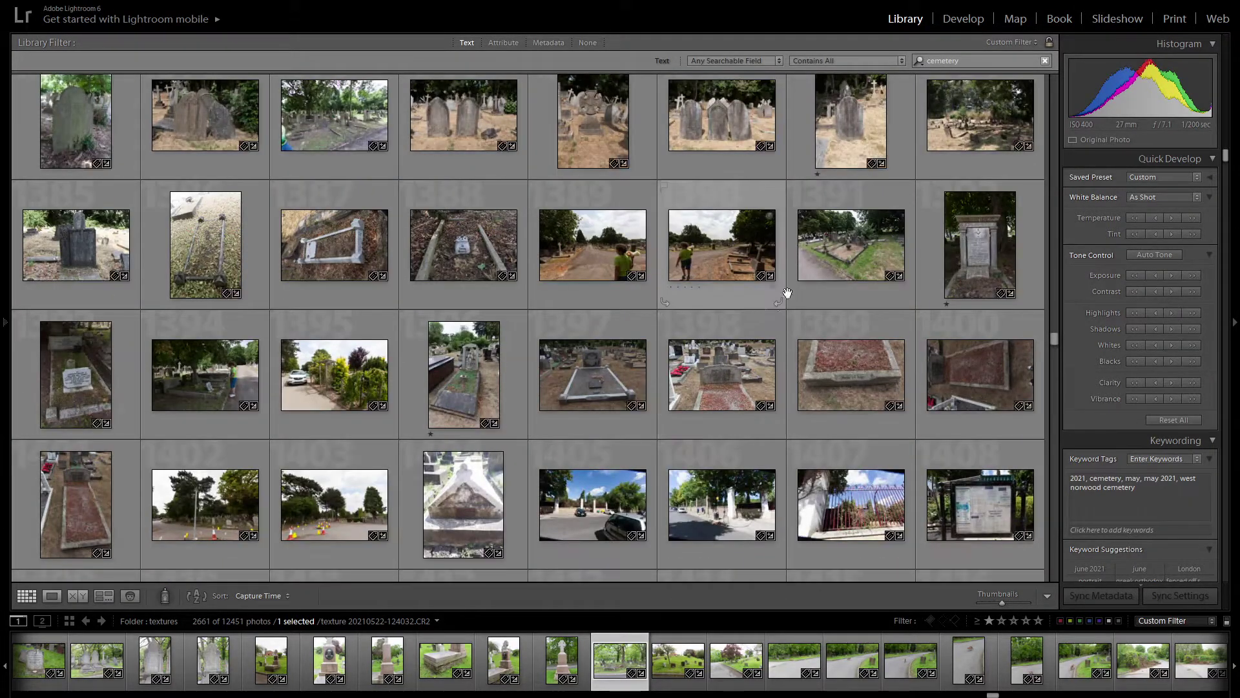
# Select the kerbed grave photo beside the path, view the arched, moss-stained headstone photo enlarged, and return to the grid.
pyautogui.click(833, 261)
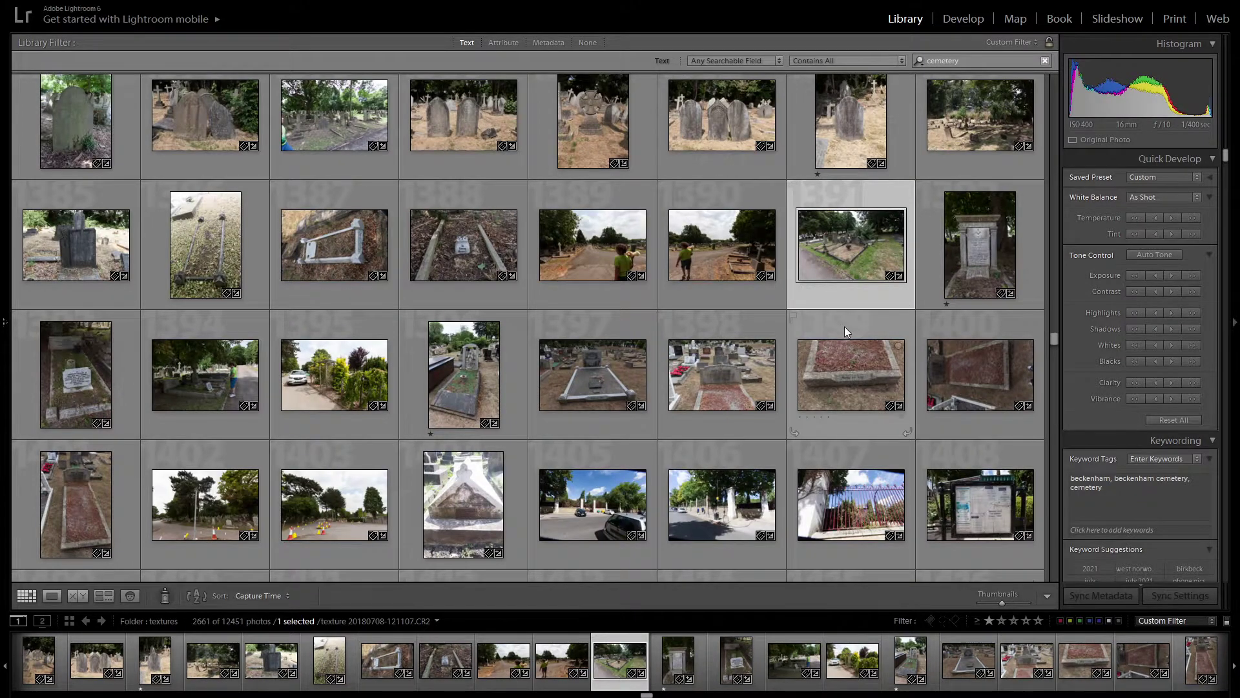
pyautogui.scroll(5, 843, 331)
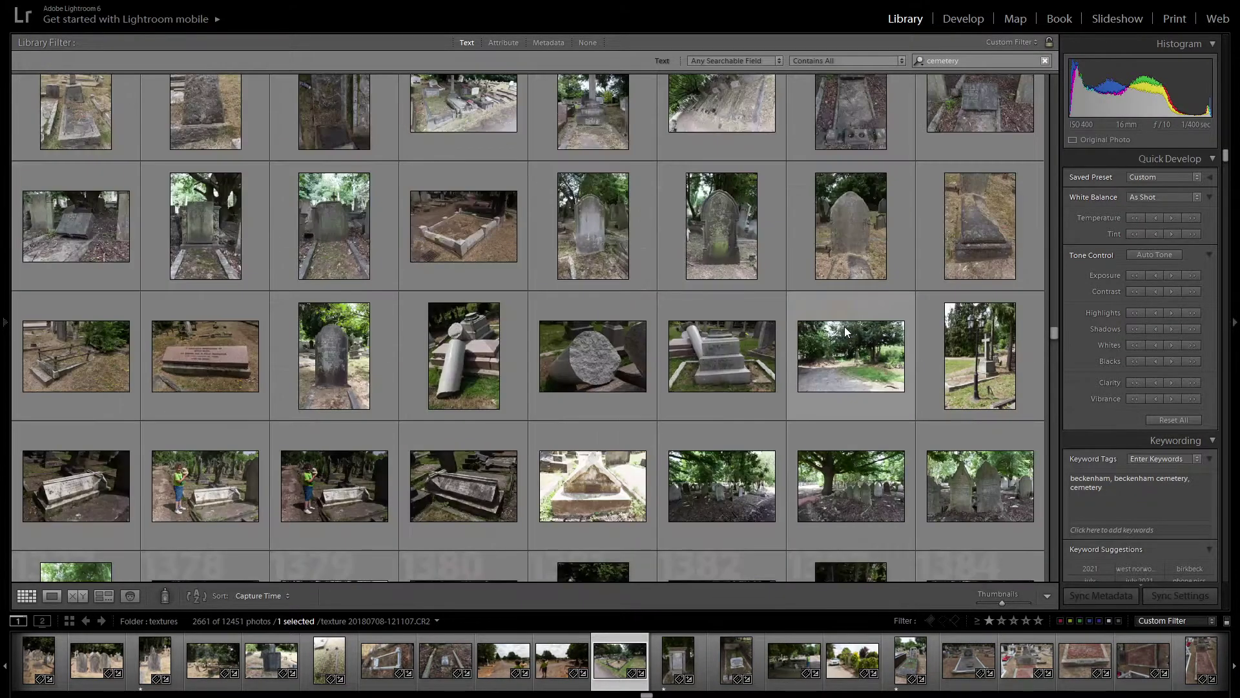
pyautogui.click(710, 246)
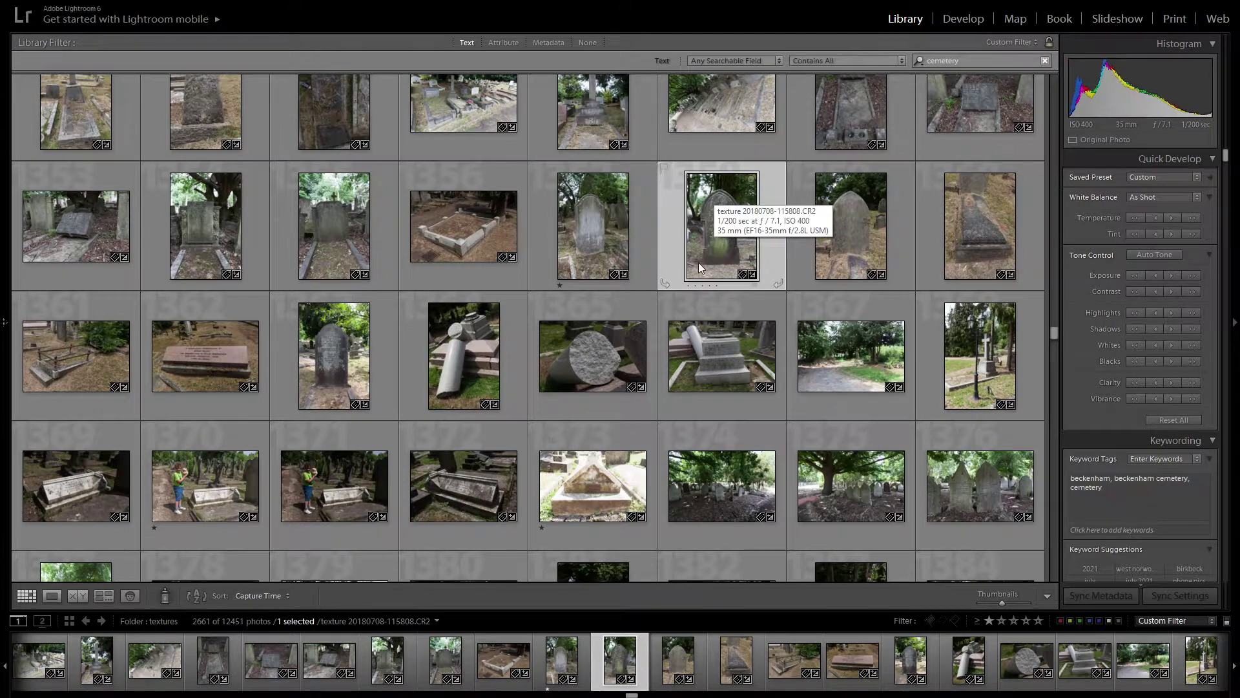
pyautogui.doubleClick(701, 213)
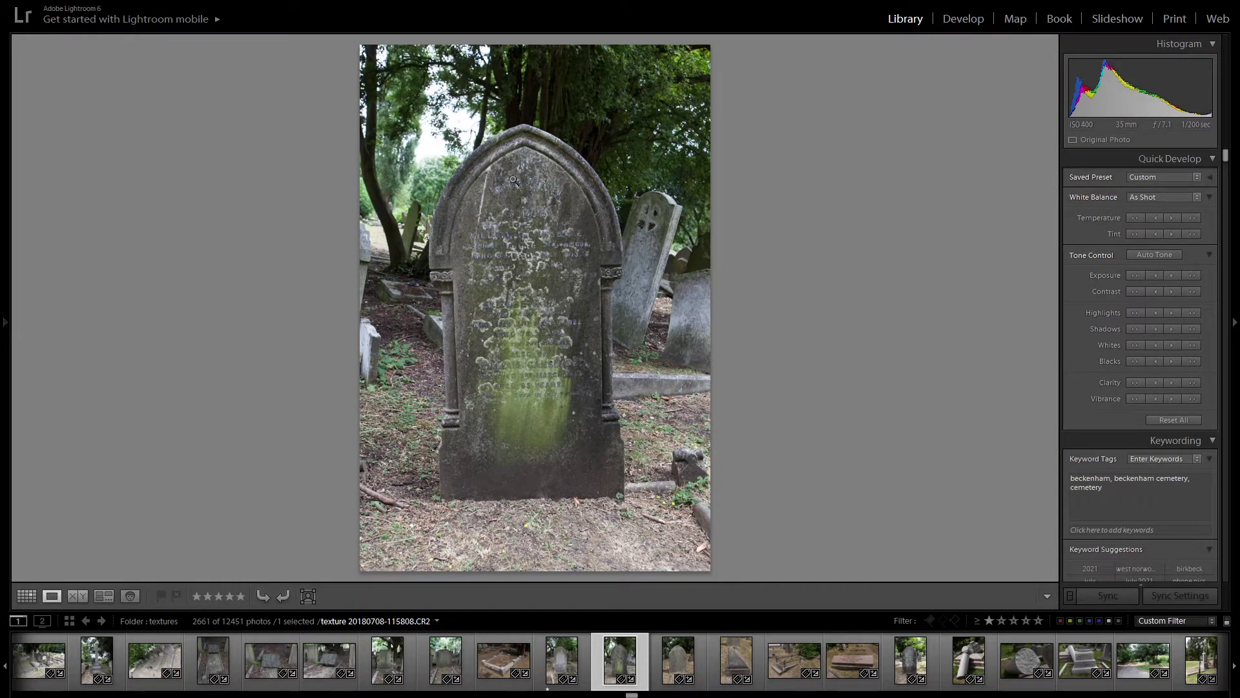
pyautogui.click(26, 596)
# Browse further back through the cemetery photos, view the pink granite grave with its rounded headstone enlarged, and return to the grid.
pyautogui.scroll(15, 478, 451)
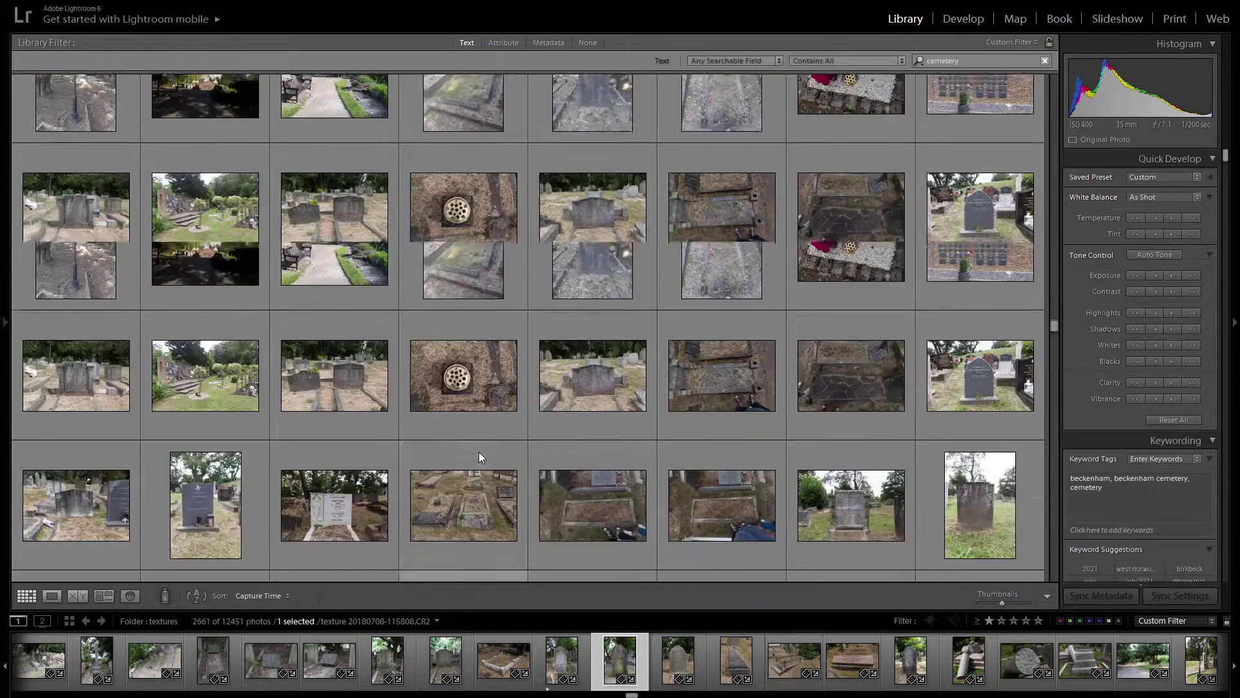
pyautogui.scroll(10, 478, 451)
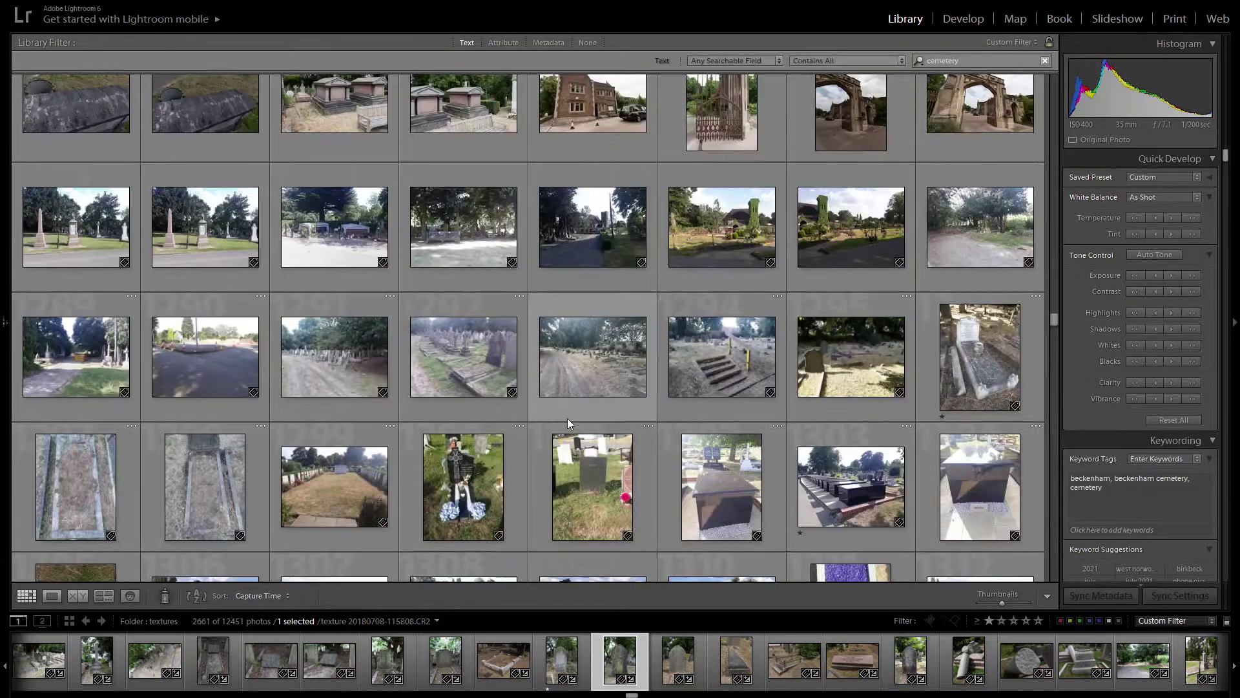
pyautogui.scroll(5, 572, 414)
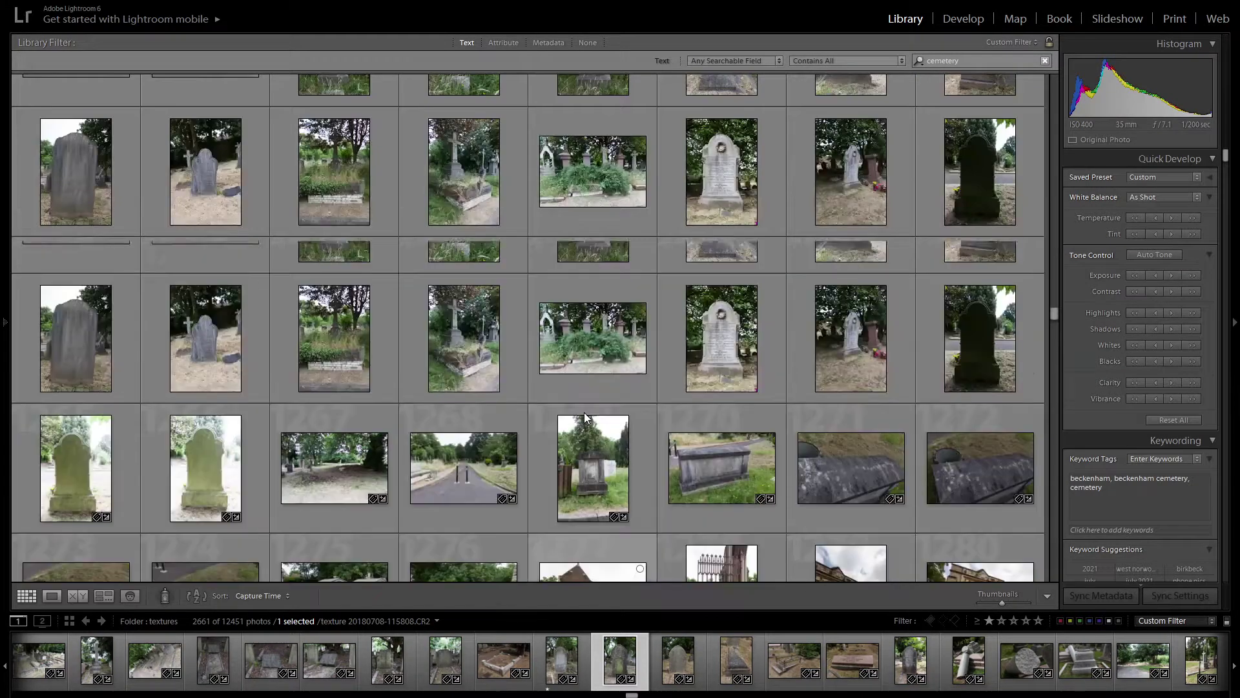
pyautogui.scroll(5, 584, 412)
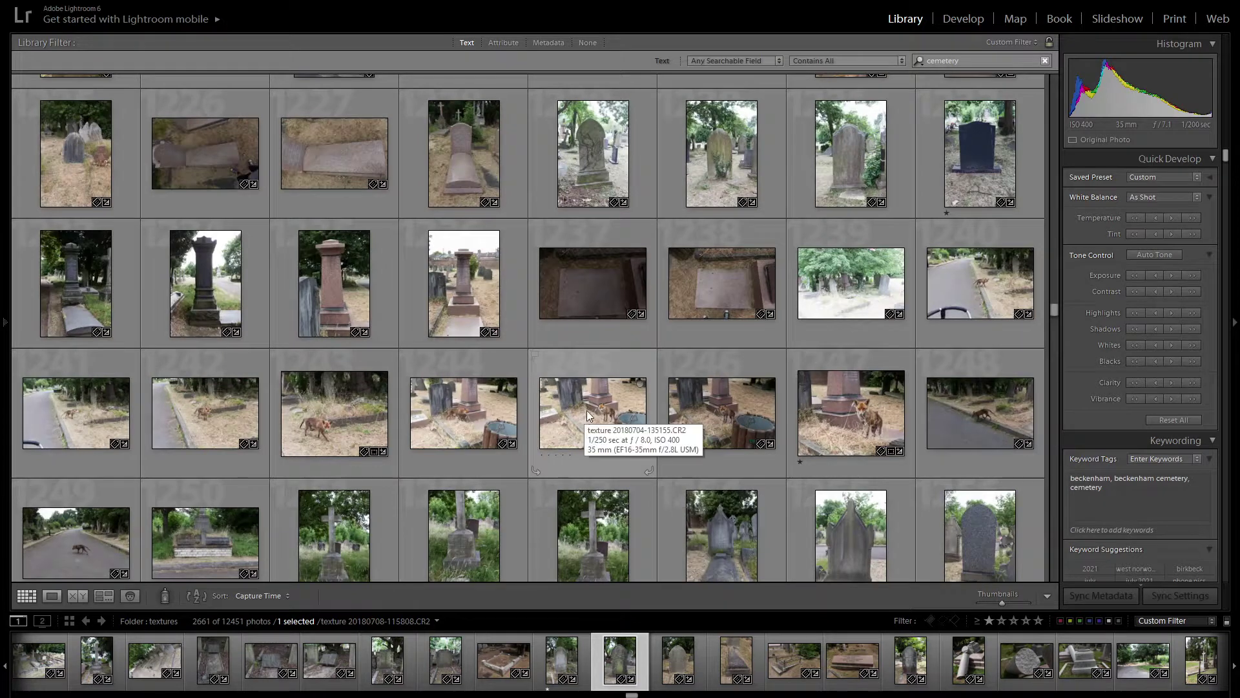
pyautogui.scroll(3, 452, 382)
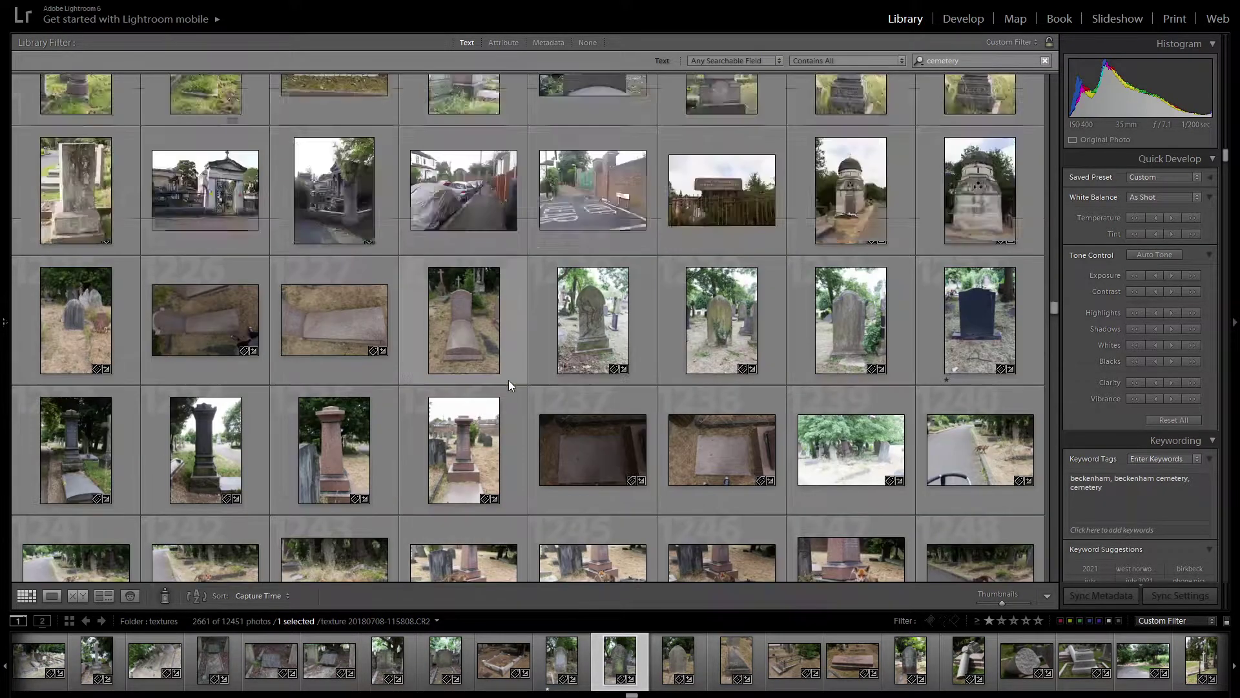
pyautogui.doubleClick(454, 326)
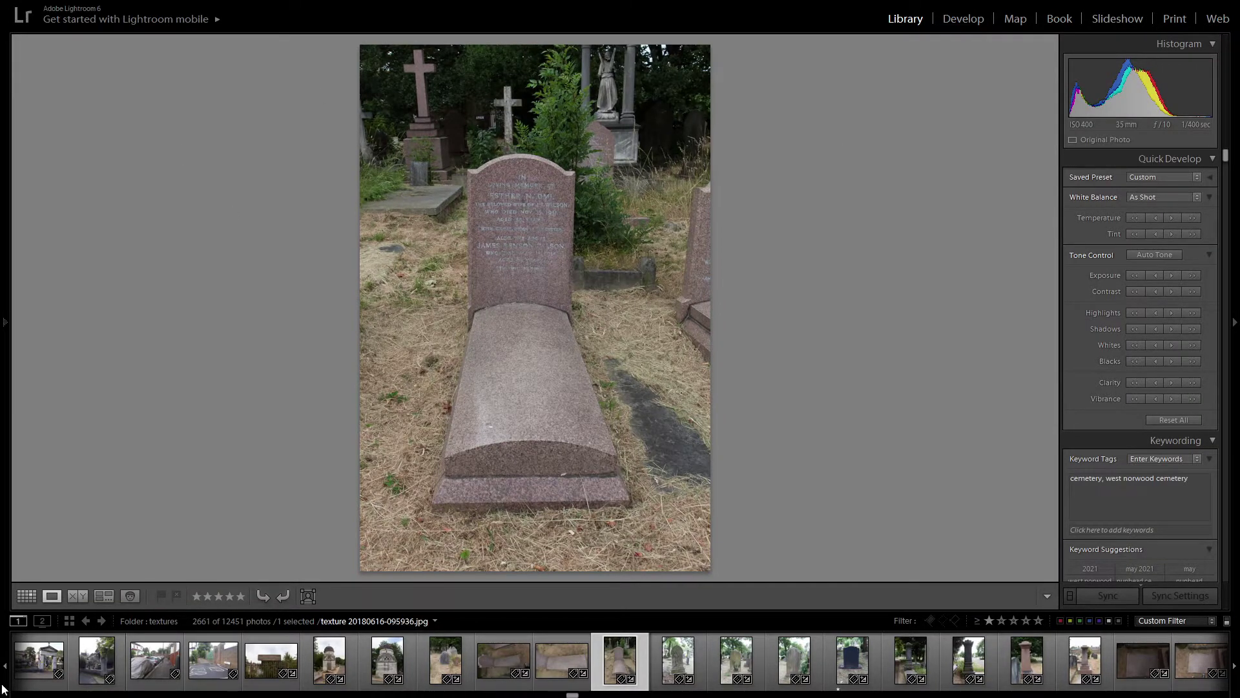
pyautogui.click(27, 596)
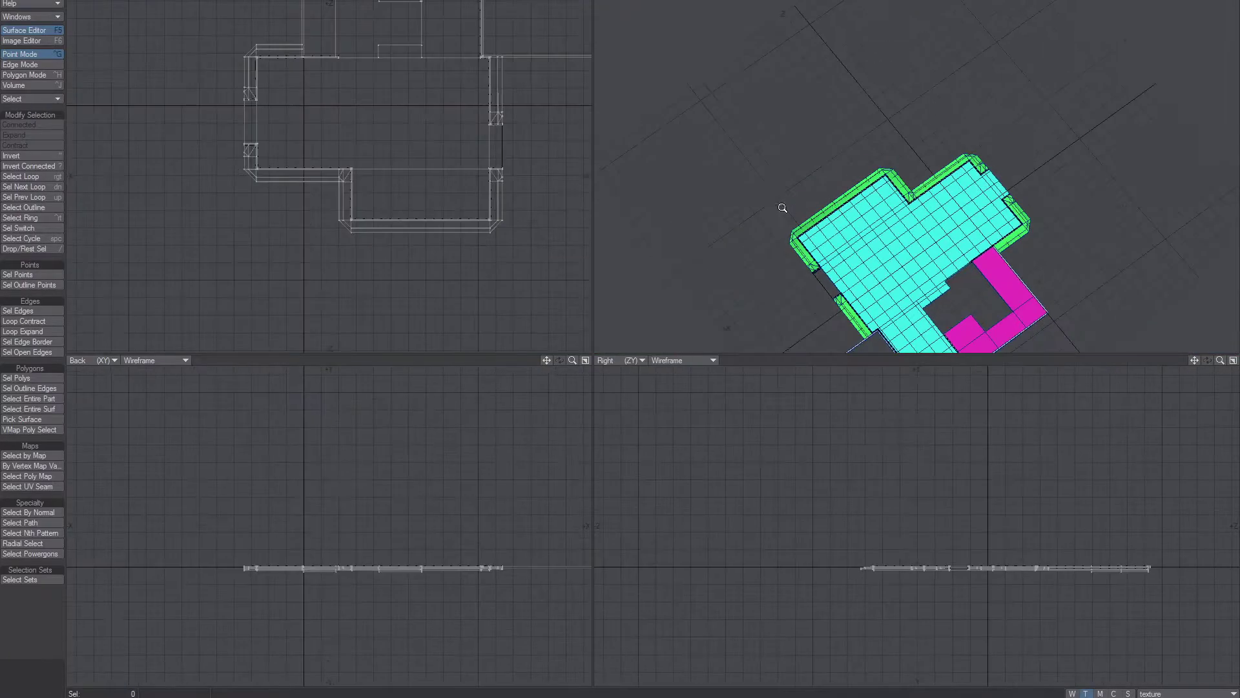
# Switch to LightWave Modeler, look over the cemetery ground layout in perspective, and bring up the textured mausoleum object for polygon selection.
pyautogui.keyDown('alt'); pyautogui.moveTo(784, 203); pyautogui.dragTo(956, 16); pyautogui.keyUp('alt')
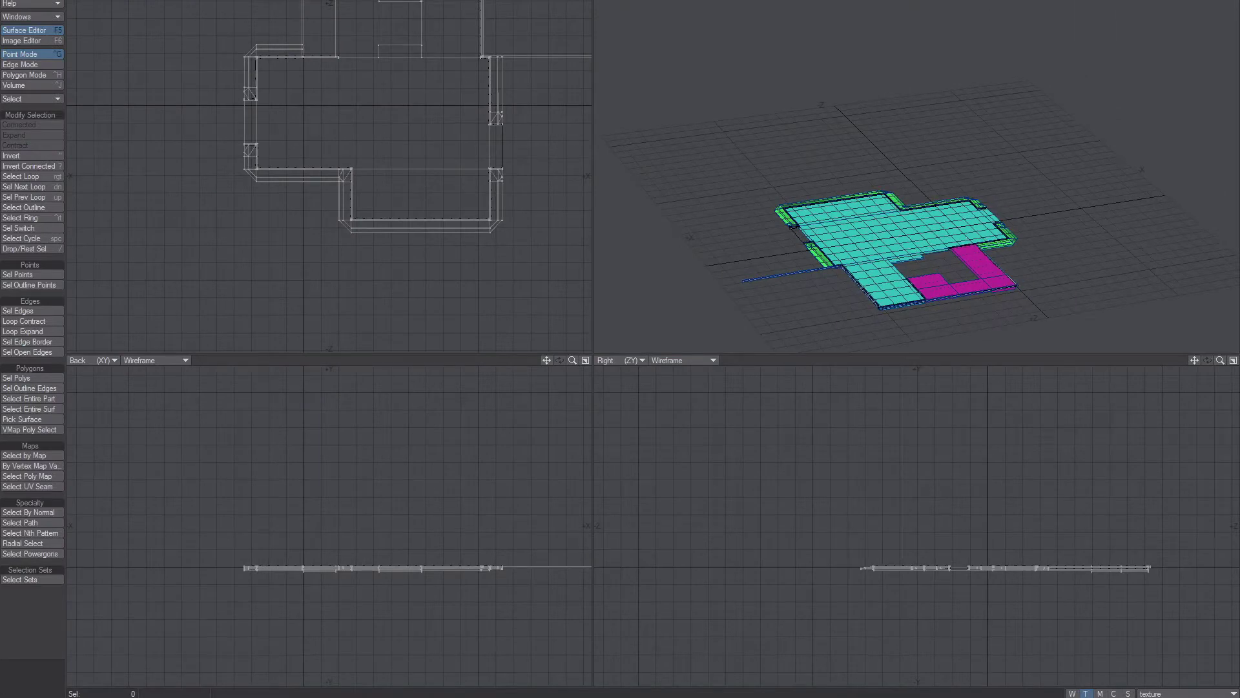
pyautogui.keyDown('alt'); pyautogui.moveTo(983, 124); pyautogui.dragTo(957, 215); pyautogui.keyUp('alt')
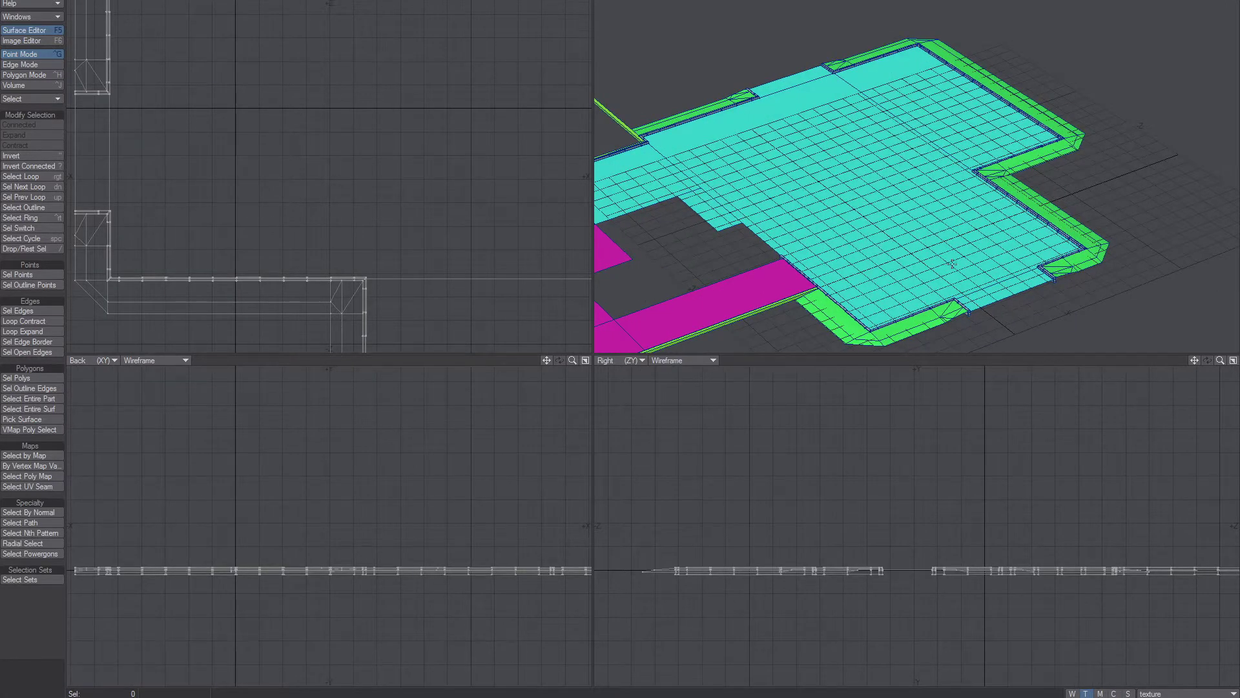
pyautogui.click(976, 0)
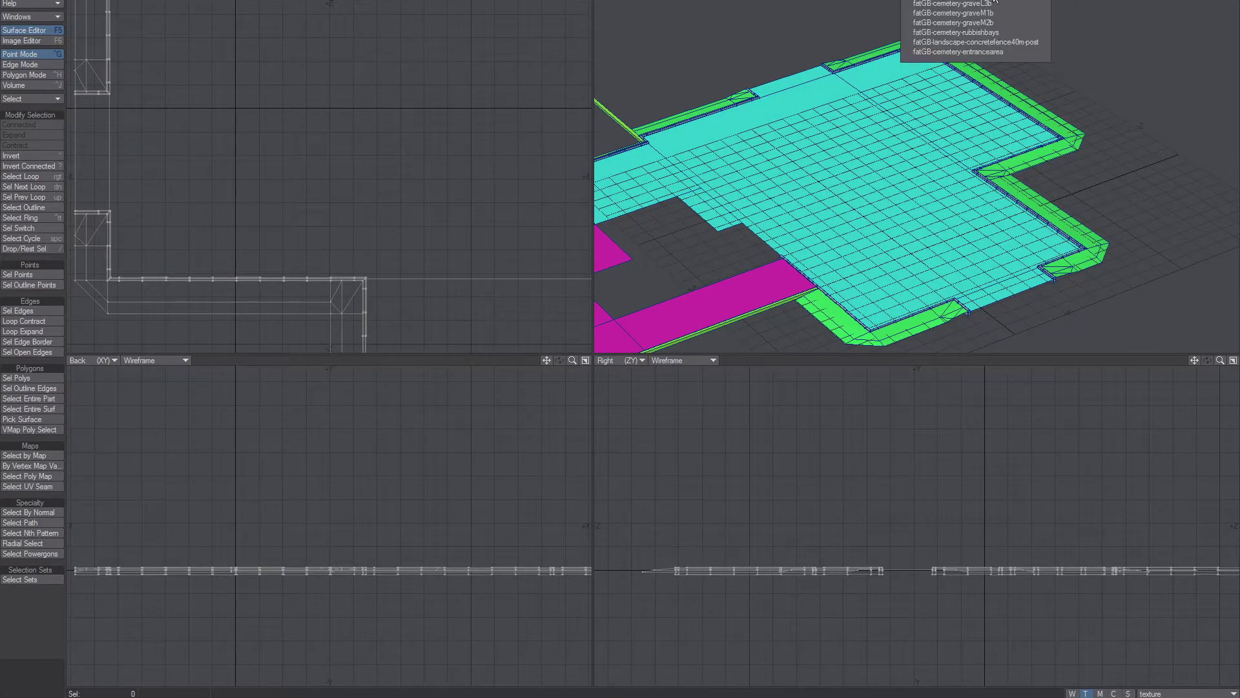
pyautogui.click(974, 1)
pyautogui.keyDown('alt'); pyautogui.moveTo(830, 192); pyautogui.dragTo(844, 149); pyautogui.keyUp('alt')
pyautogui.moveTo(866, 187)
pyautogui.keyDown('alt'); pyautogui.keyDown('shift'); pyautogui.mouseDown()
pyautogui.moveTo(834, 154)
pyautogui.moveTo(935, 172)
pyautogui.moveTo(871, 188)
pyautogui.mouseUp(); pyautogui.keyUp('shift'); pyautogui.keyUp('alt')
pyautogui.hotkey('ctrl', 'h')
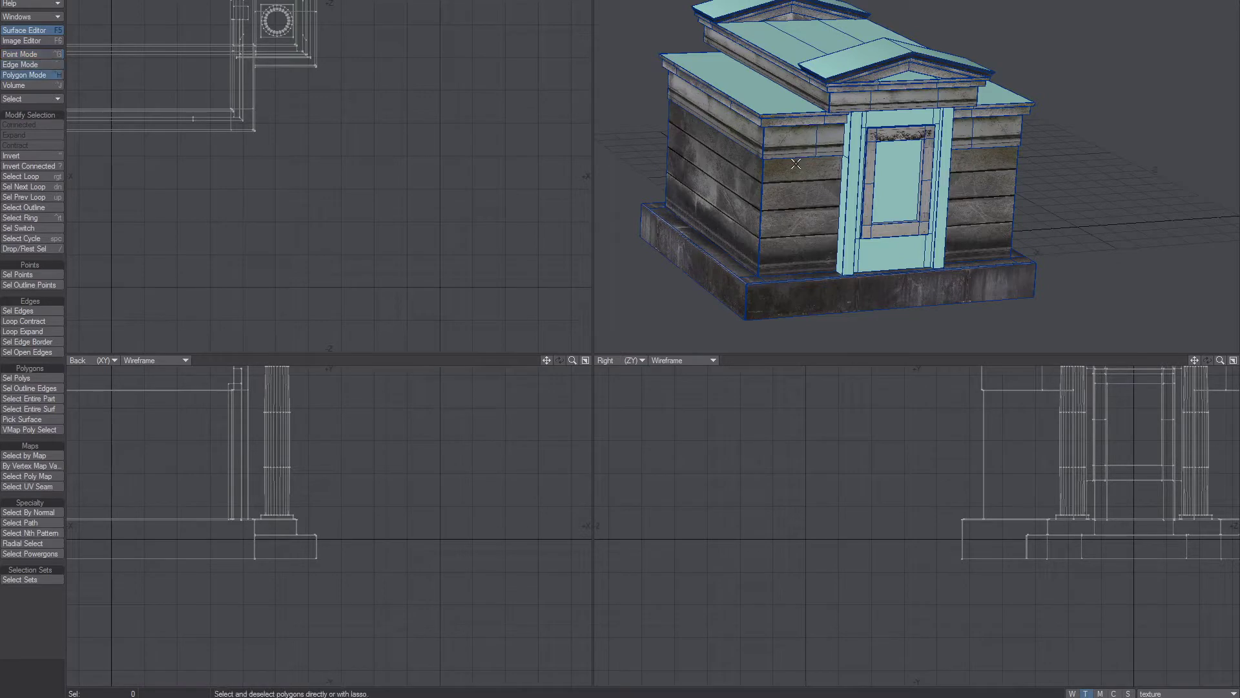
# Inspect the polygons of the mausoleum's front wall and the pilaster beside its door by selecting them.
pyautogui.moveTo(795, 145)
pyautogui.mouseDown()
pyautogui.moveTo(793, 207)
pyautogui.moveTo(823, 142)
pyautogui.mouseUp()
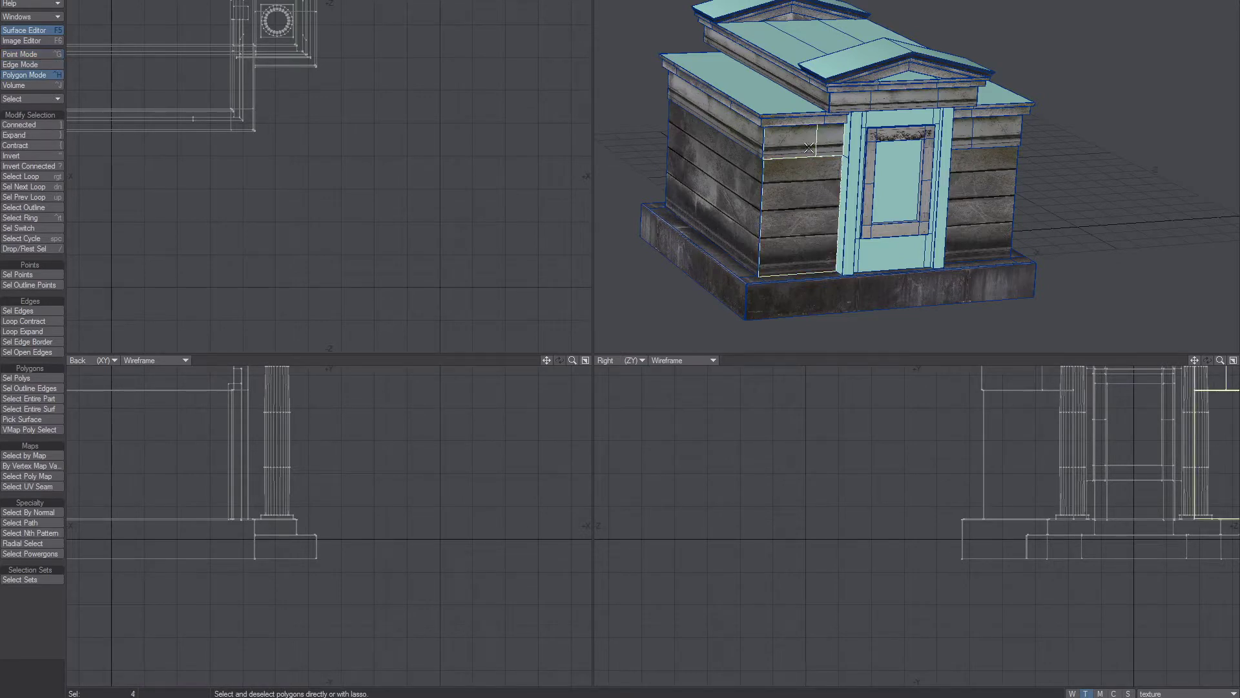
pyautogui.press('/')
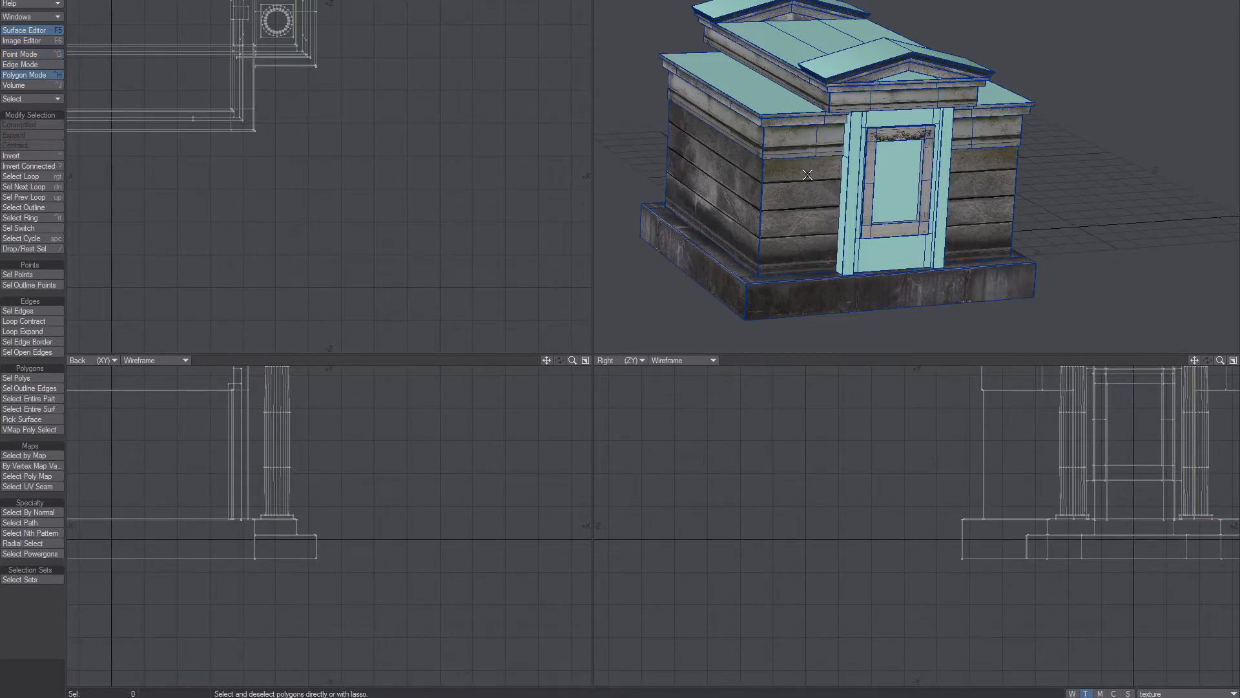
pyautogui.keyDown('alt'); pyautogui.moveTo(768, 176); pyautogui.dragTo(890, 187); pyautogui.keyUp('alt')
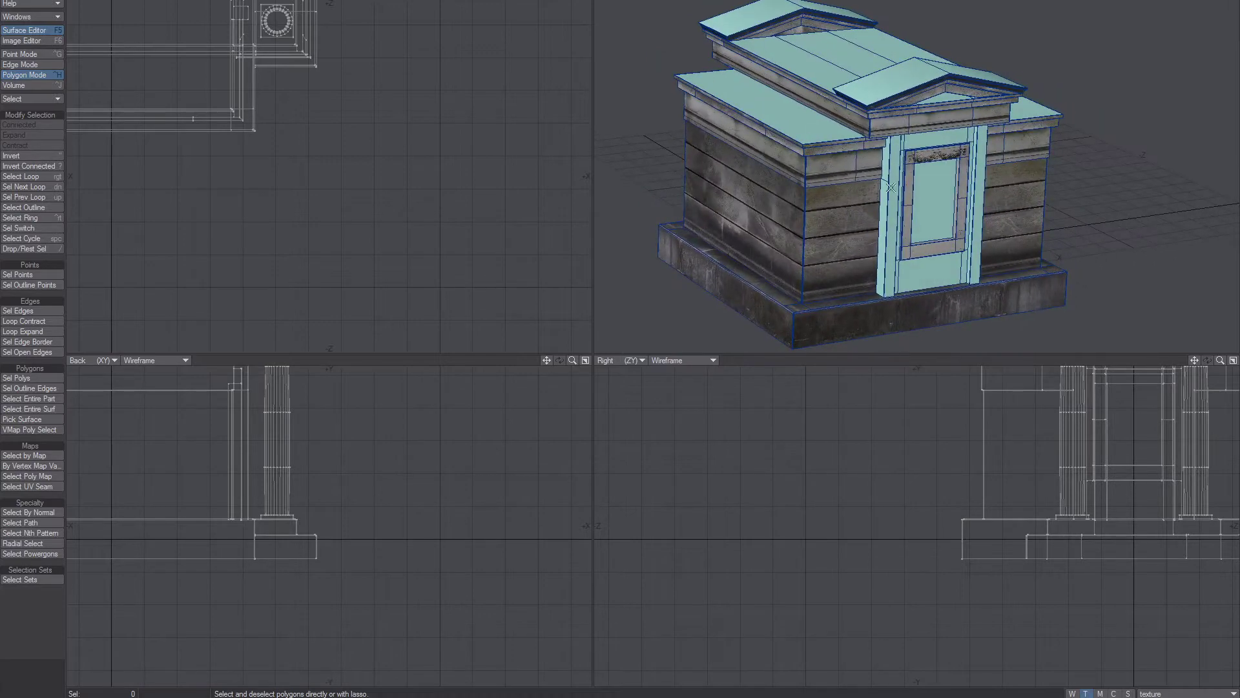
pyautogui.click(894, 204)
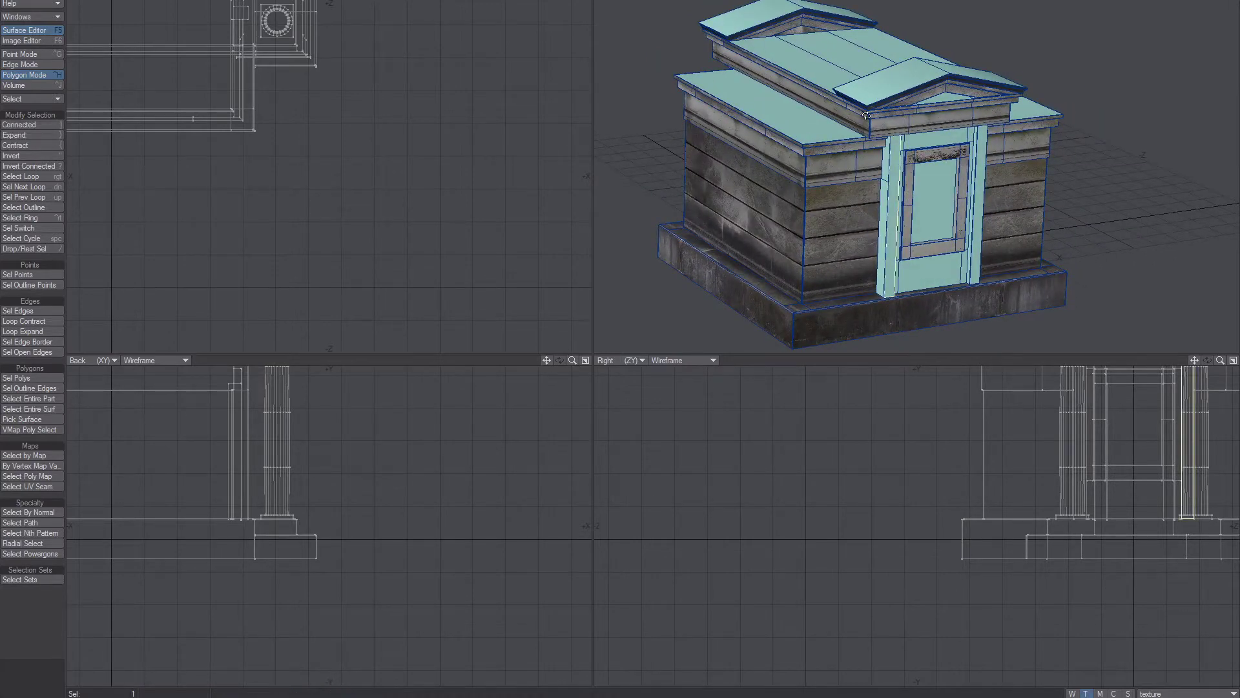
# Examine the mausoleum's plain, simplified model and its textured version in the perspective view.
pyautogui.keyDown('alt'); pyautogui.moveTo(866, 115); pyautogui.dragTo(887, 175); pyautogui.keyUp('alt')
pyautogui.scroll(3, 878, 183)
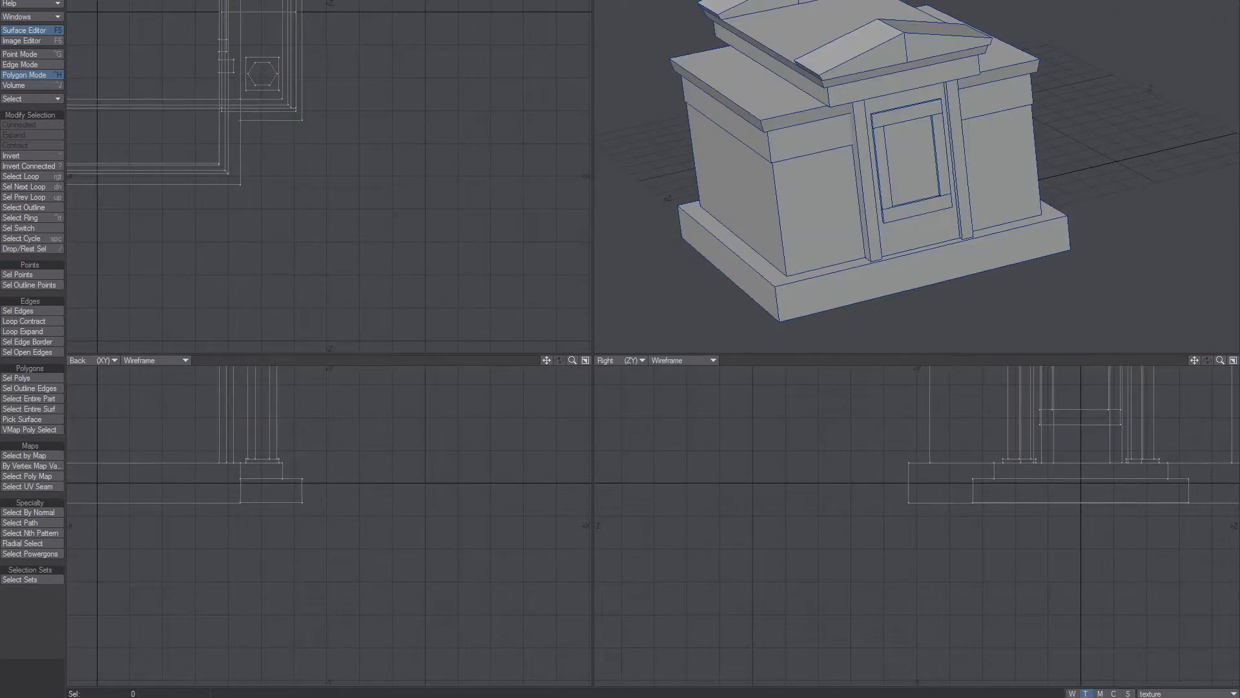
pyautogui.keyDown('alt'); pyautogui.moveTo(918, 120); pyautogui.dragTo(911, 87); pyautogui.keyUp('alt')
pyautogui.keyDown('ctrl'); pyautogui.keyDown('alt'); pyautogui.moveTo(911, 88); pyautogui.dragTo(882, 136); pyautogui.keyUp('alt'); pyautogui.keyUp('ctrl')
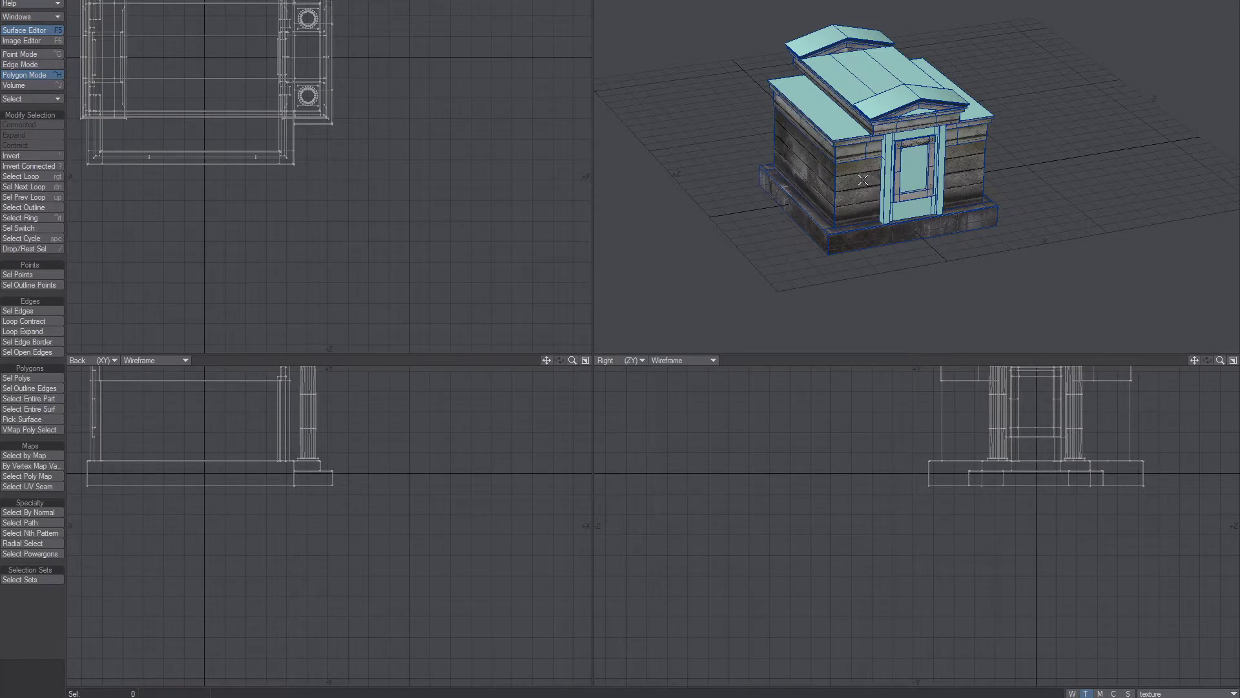
# Select the front wall polygon beside the mausoleum's door and show its UV layout enlarged in place of the plan view.
pyautogui.click(863, 180)
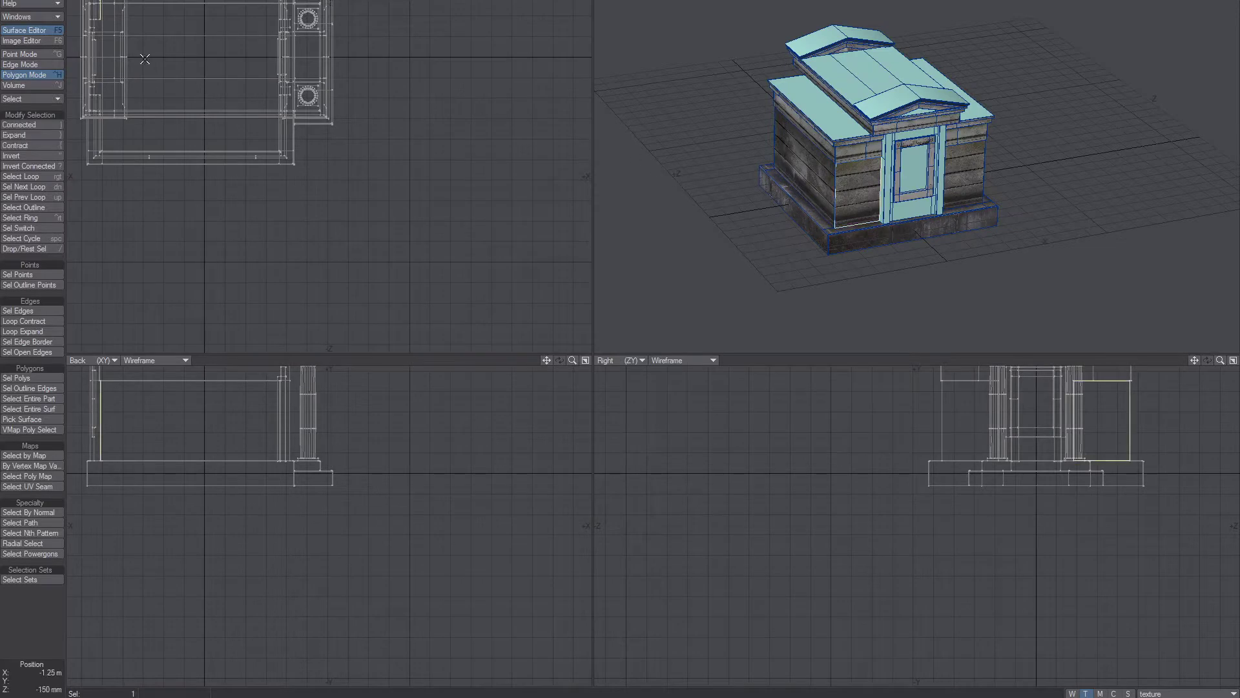
pyautogui.click(82, 3)
pyautogui.click(79, 66)
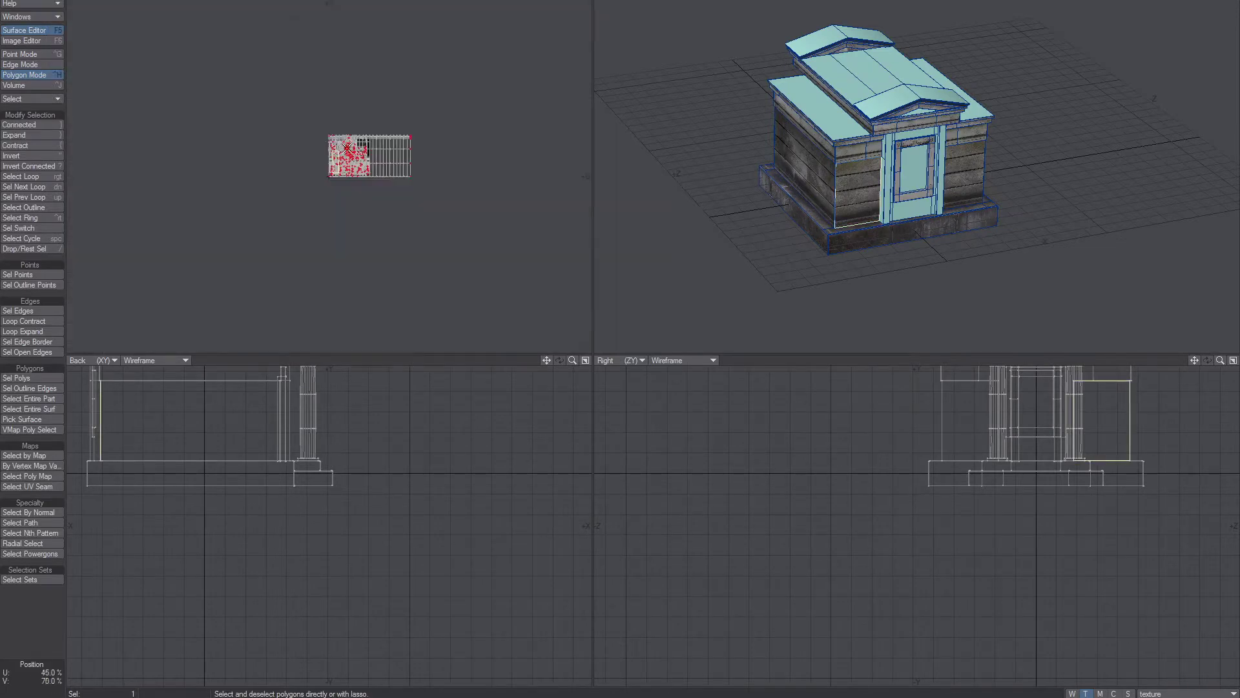
pyautogui.keyDown('ctrl'); pyautogui.keyDown('alt'); pyautogui.moveTo(491, 159); pyautogui.dragTo(528, 148); pyautogui.keyUp('alt'); pyautogui.keyUp('ctrl')
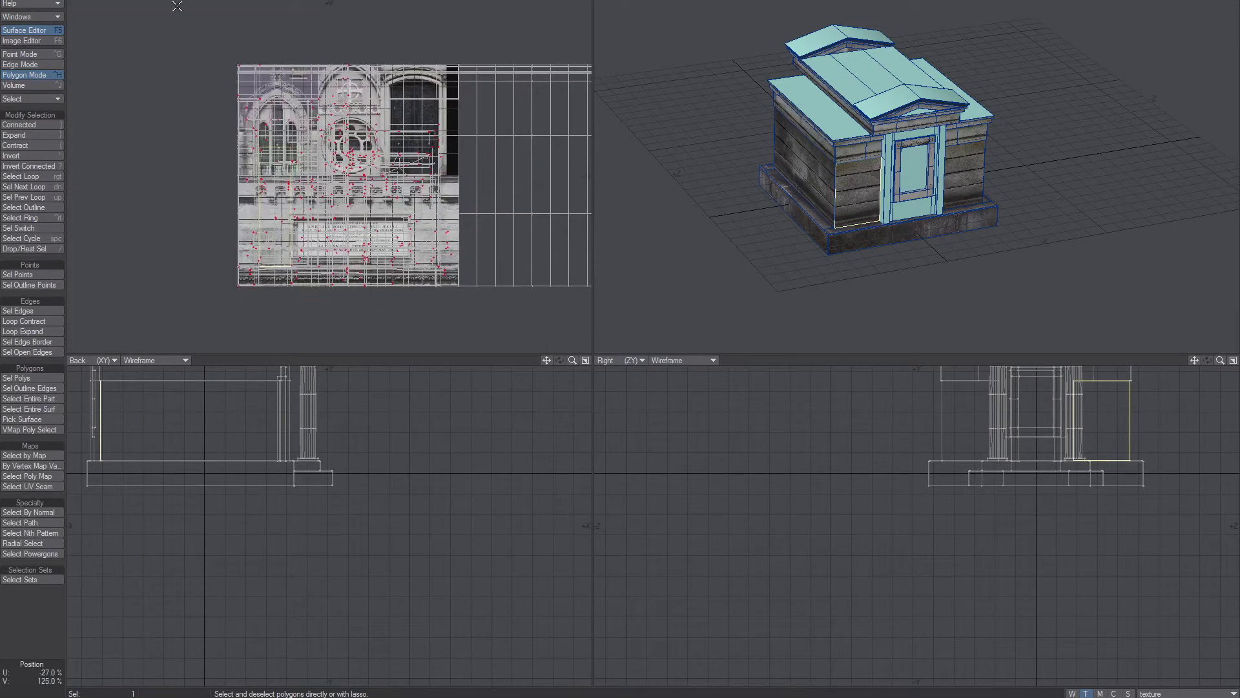
# Set the UV view's backdrop to the stone-block crypt wall texture.
pyautogui.click(162, 4)
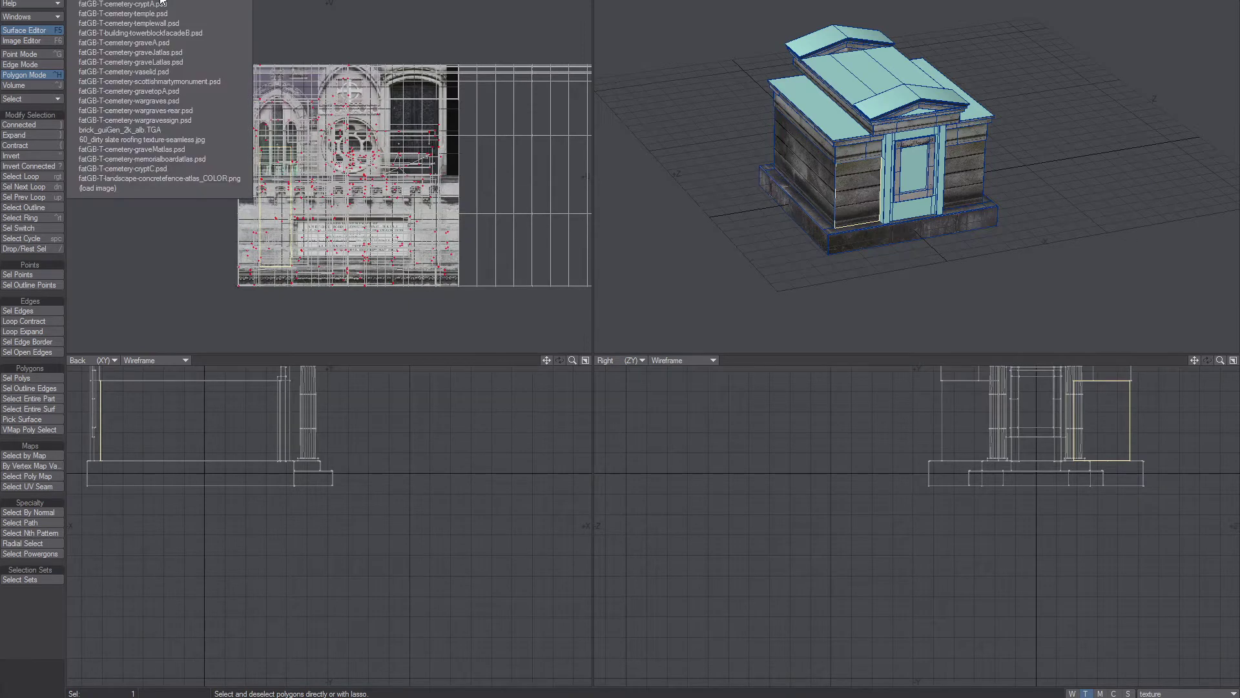
pyautogui.click(136, 172)
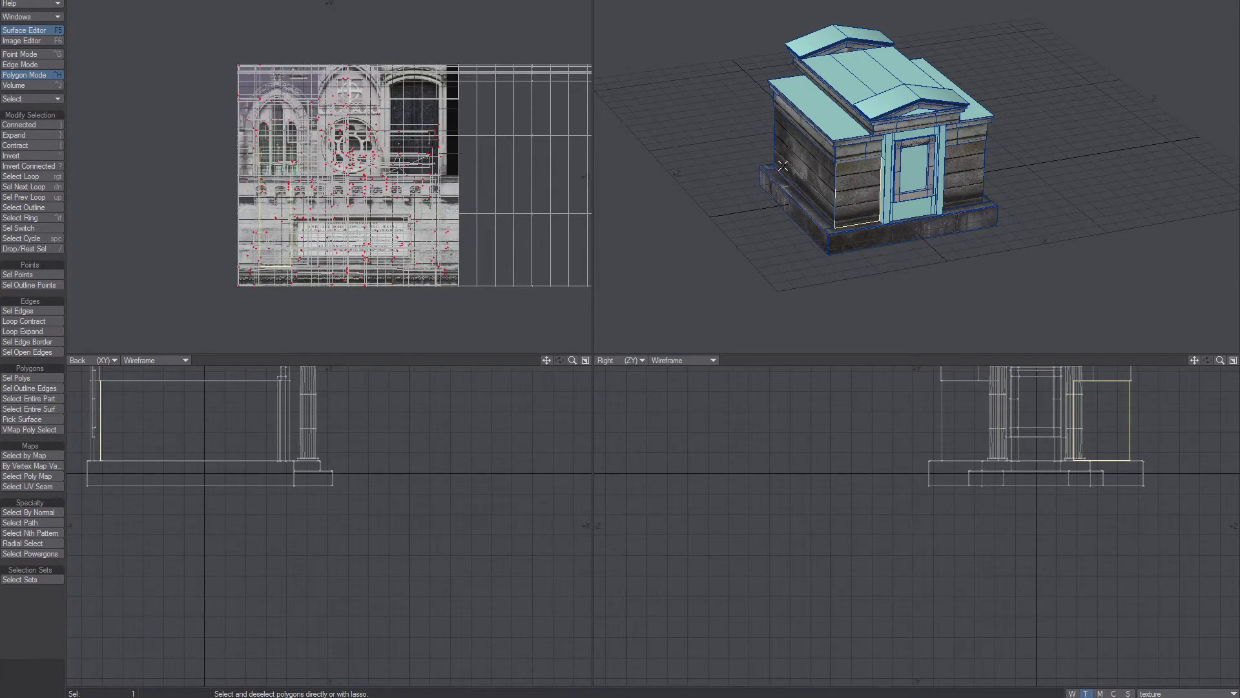
pyautogui.click(178, 2)
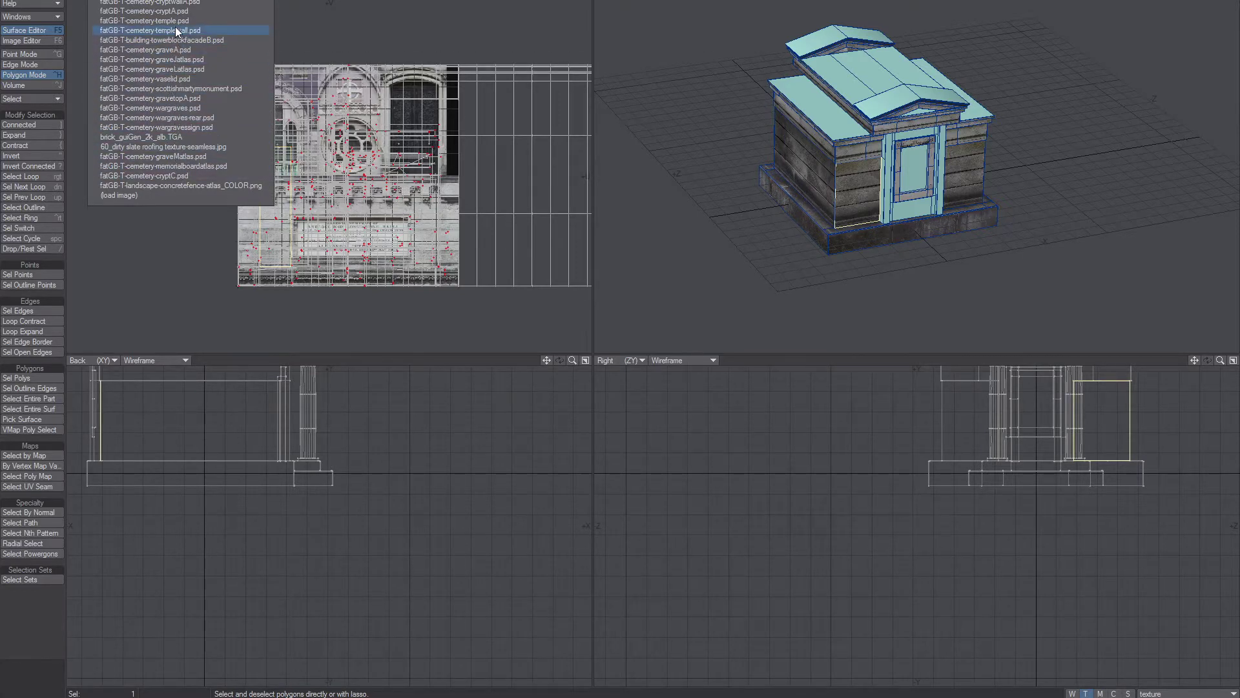
pyautogui.click(176, 8)
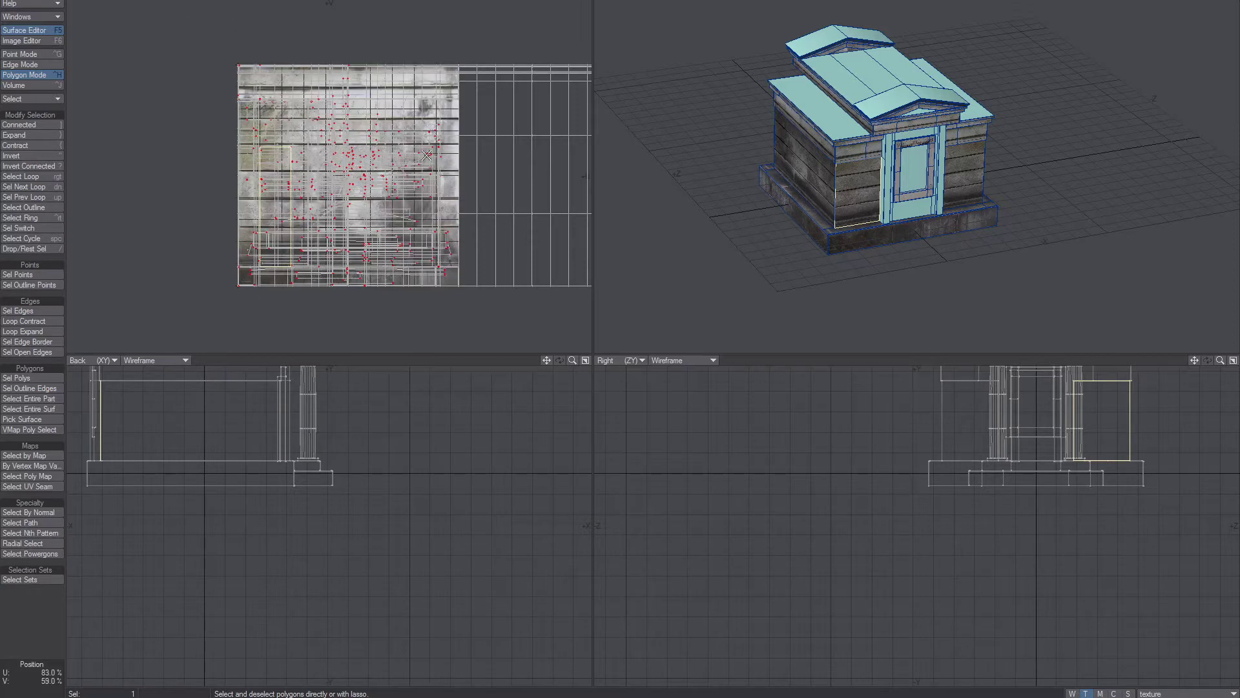
# Hide everything except the selected front wall polygon and inspect its stone-block texture up close in perspective.
pyautogui.press('=')
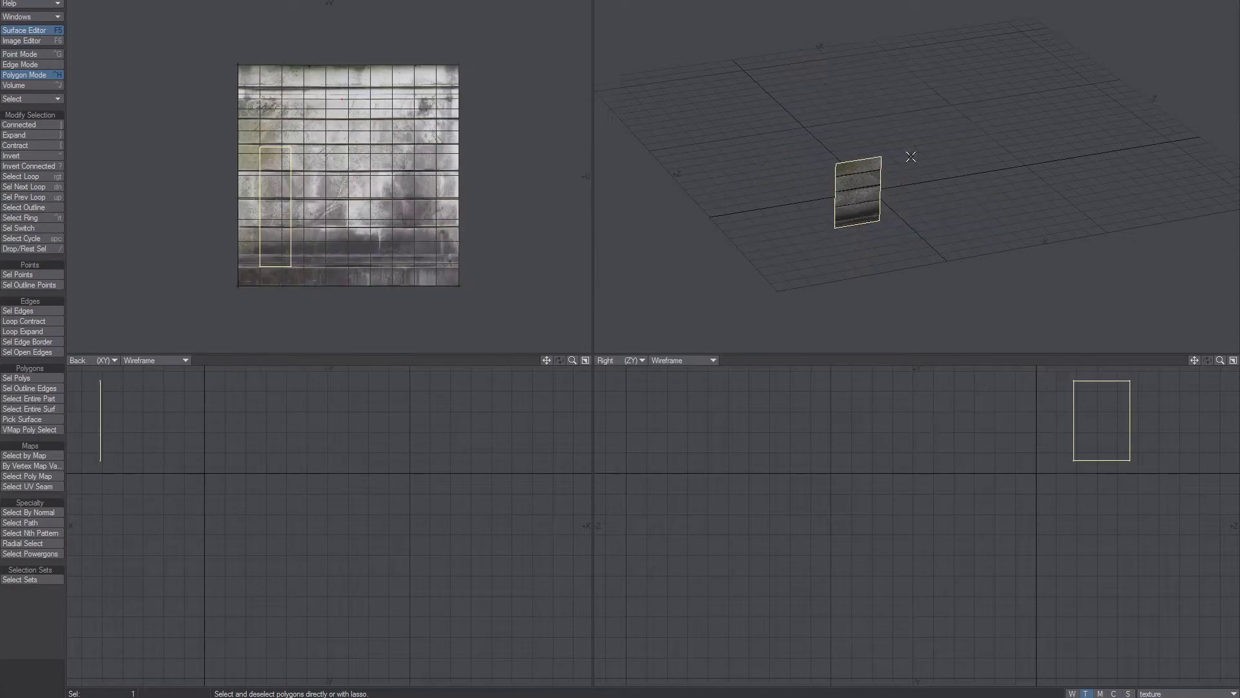
pyautogui.keyDown('alt'); pyautogui.moveTo(877, 208); pyautogui.dragTo(928, 187); pyautogui.keyUp('alt')
pyautogui.scroll(5, 831, 166)
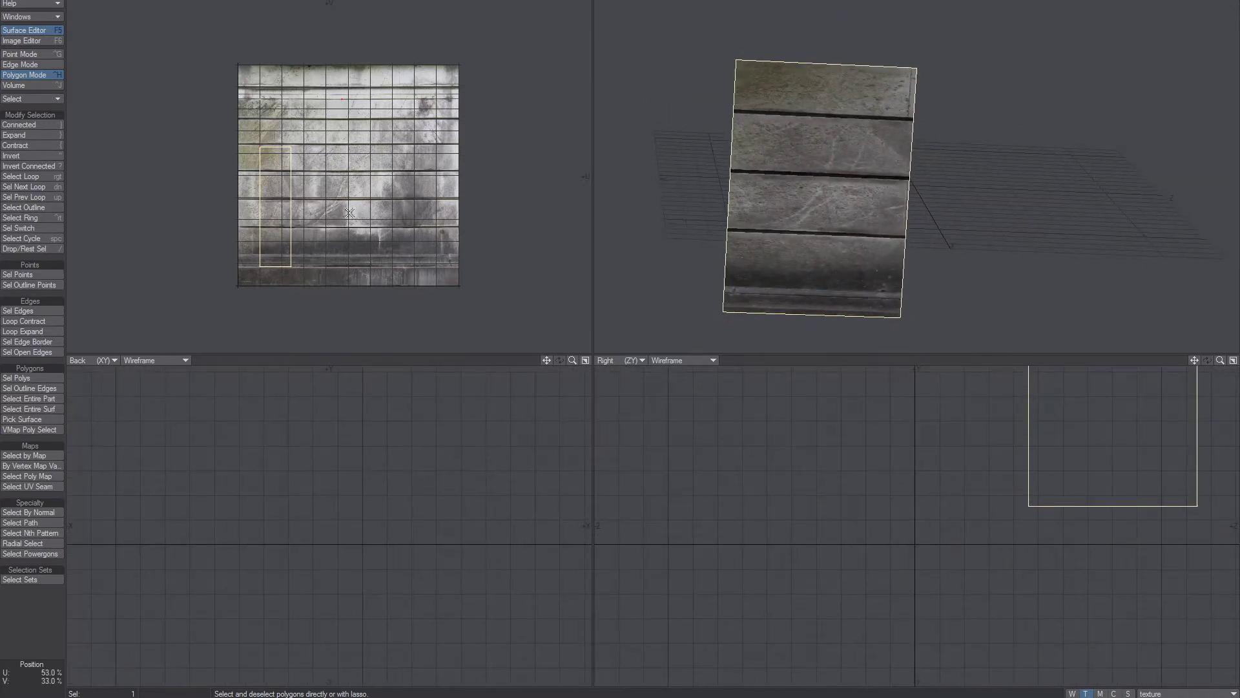
# Clear the polygon selection, bring up the object fatGB-cemetery-graveM1b, and view the headstone from its inscribed front.
pyautogui.click(463, 165)
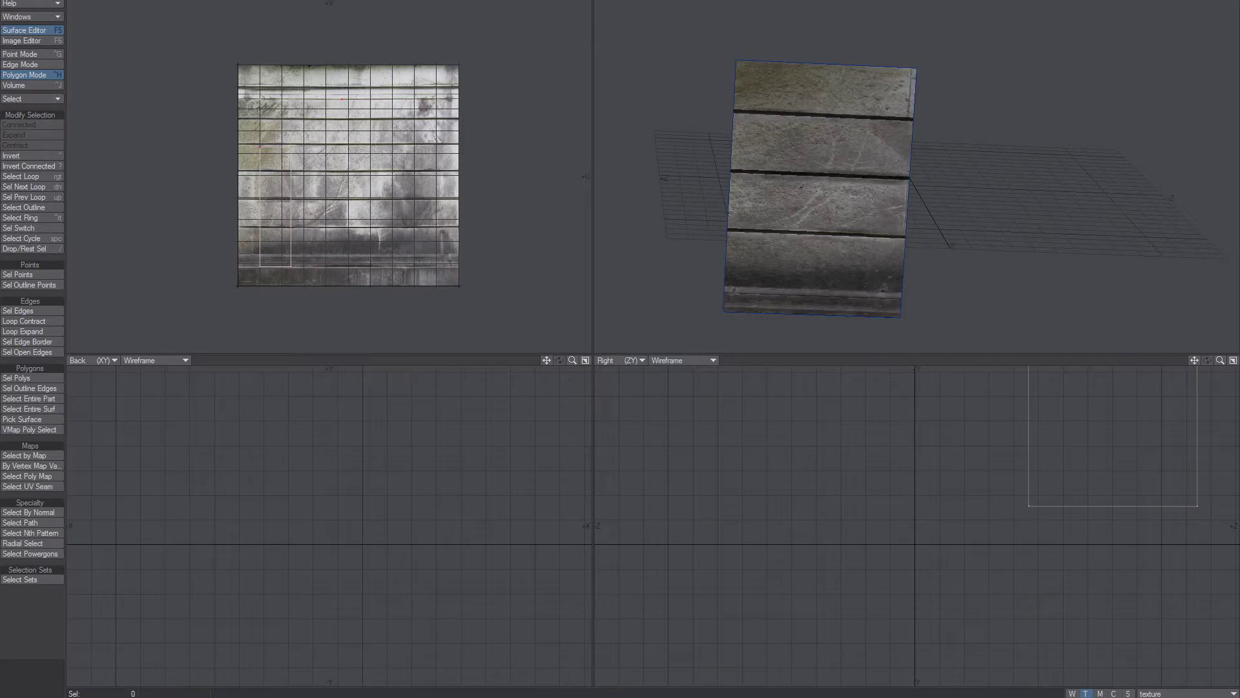
pyautogui.click(967, 1)
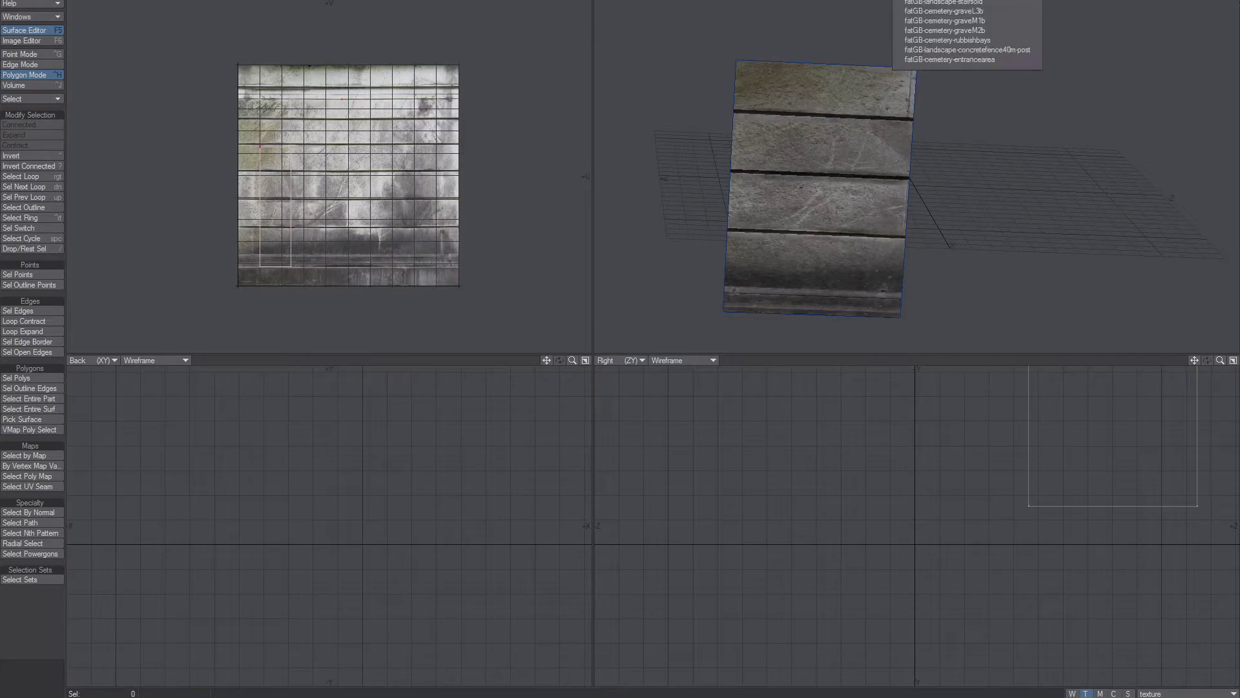
pyautogui.click(991, 21)
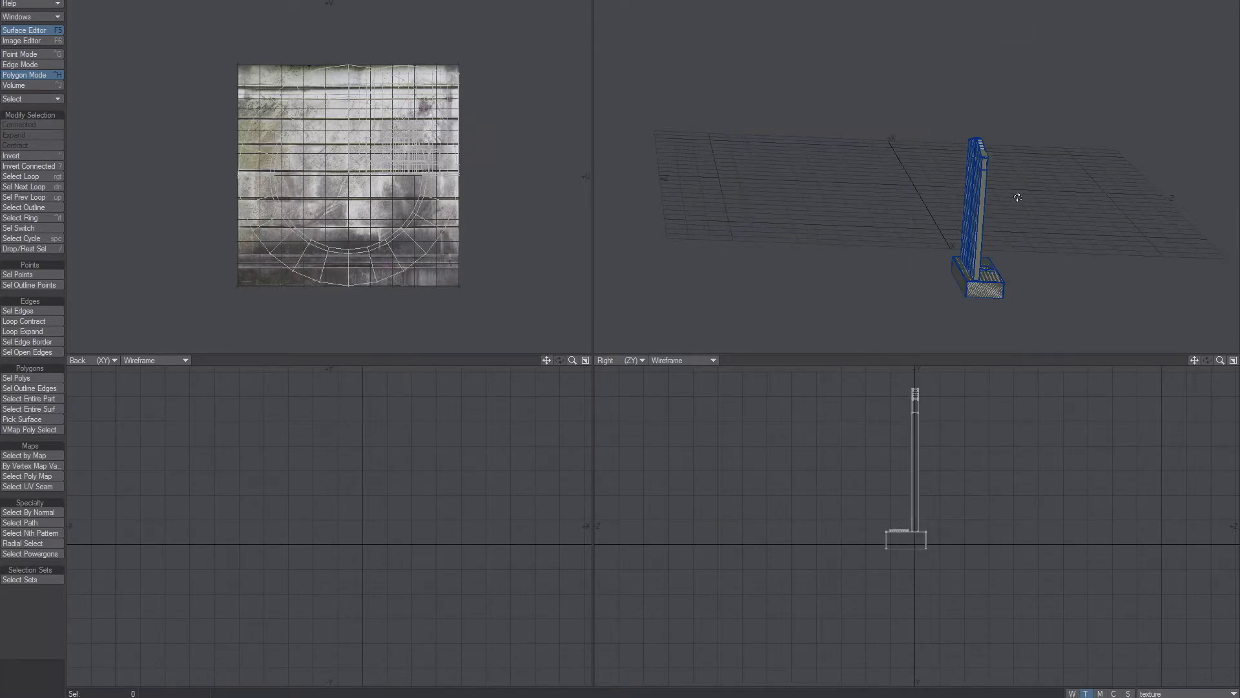
pyautogui.keyDown('alt'); pyautogui.moveTo(1018, 196); pyautogui.dragTo(949, 205); pyautogui.keyUp('alt')
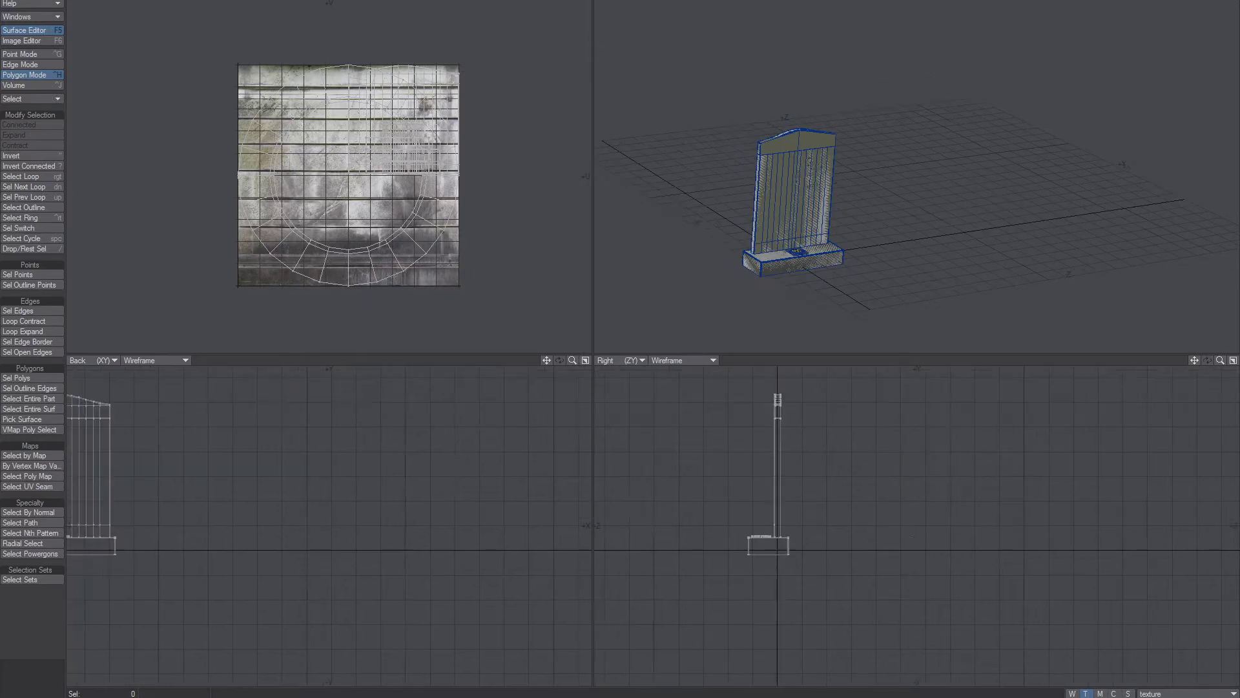
pyautogui.keyDown('alt'); pyautogui.keyDown('shift'); pyautogui.moveTo(801, 210); pyautogui.dragTo(988, 224); pyautogui.keyUp('shift'); pyautogui.keyUp('alt')
pyautogui.keyDown('alt'); pyautogui.moveTo(988, 224); pyautogui.dragTo(883, 192); pyautogui.keyUp('alt')
# Set the UV view's backdrop to fatGB-T-cemetery-graveMatlas.psd and enlarge the atlas around the rose-carved headstone photo.
pyautogui.click(171, 1)
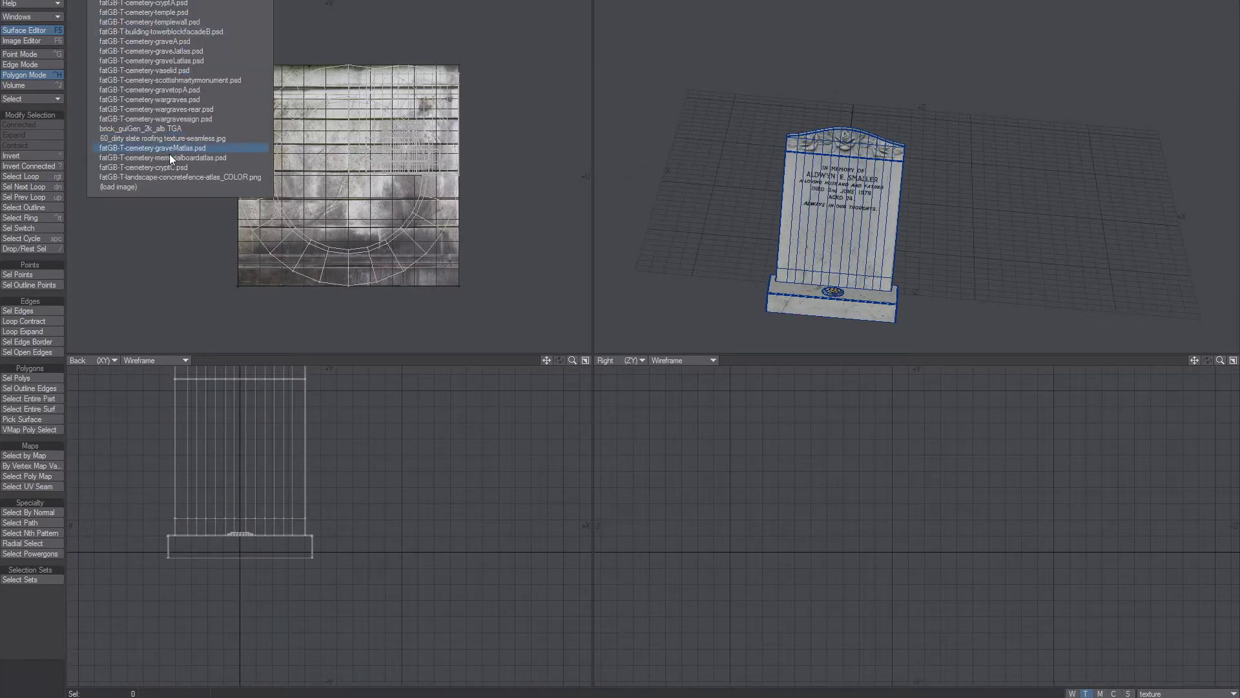
pyautogui.click(153, 147)
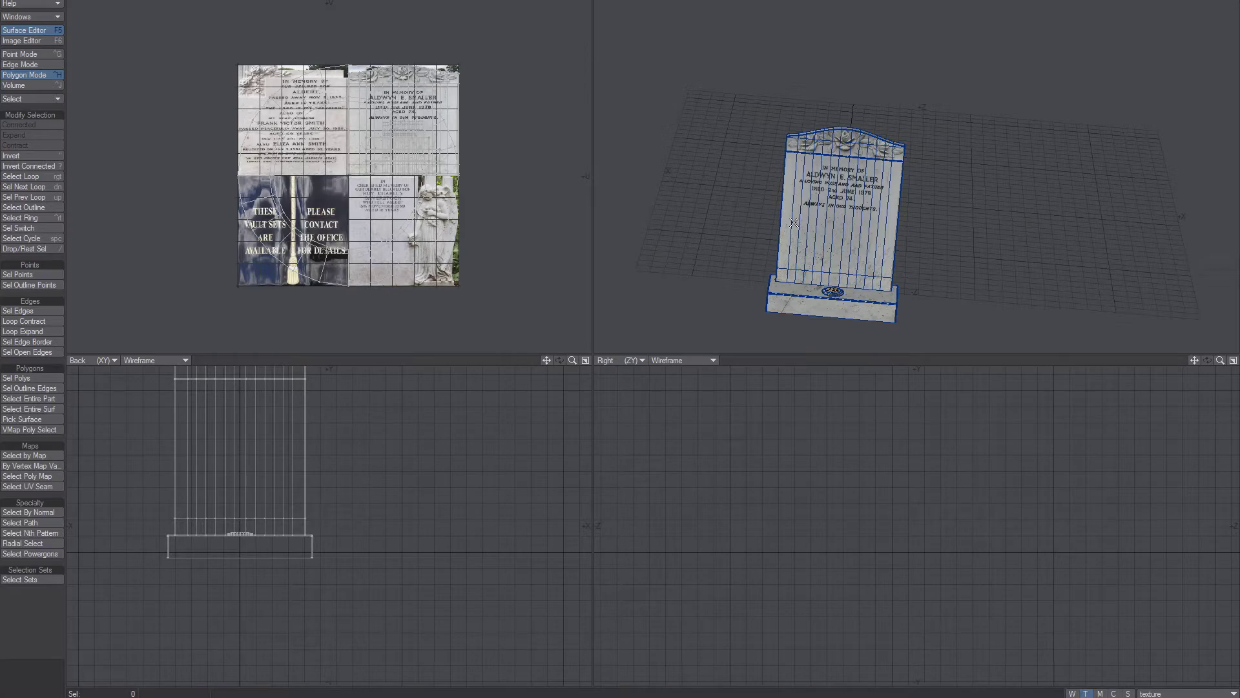
pyautogui.keyDown('ctrl'); pyautogui.keyDown('alt'); pyautogui.moveTo(338, 173); pyautogui.dragTo(356, 194); pyautogui.keyUp('alt'); pyautogui.keyUp('ctrl')
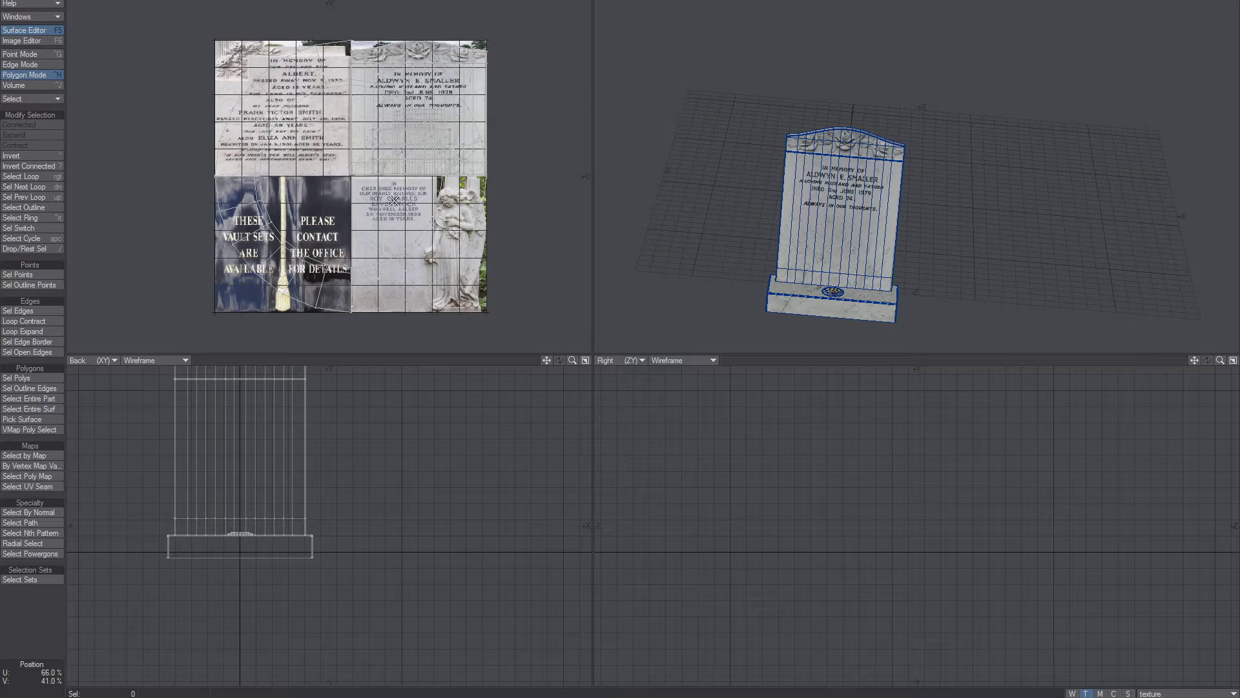
pyautogui.scroll(8, 872, 210)
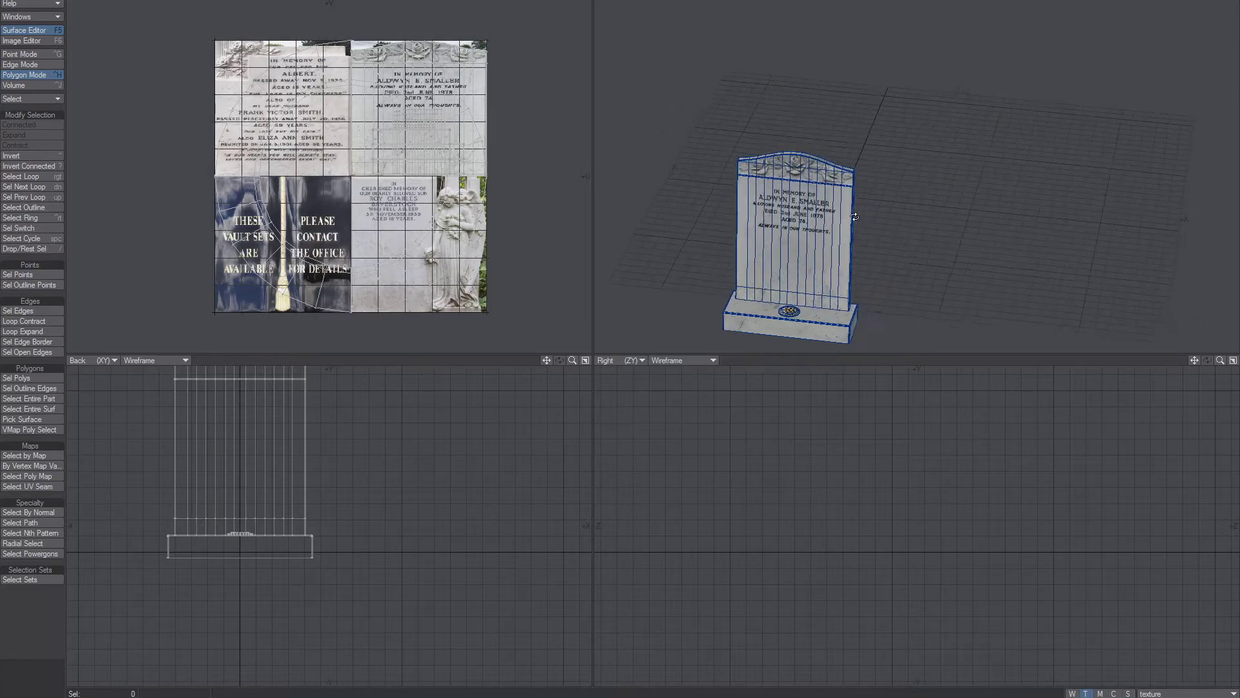
pyautogui.moveTo(869, 196)
pyautogui.keyDown('ctrl'); pyautogui.keyDown('alt'); pyautogui.mouseDown()
pyautogui.moveTo(851, 205)
pyautogui.moveTo(866, 179)
pyautogui.mouseUp(); pyautogui.keyUp('alt'); pyautogui.keyUp('ctrl')
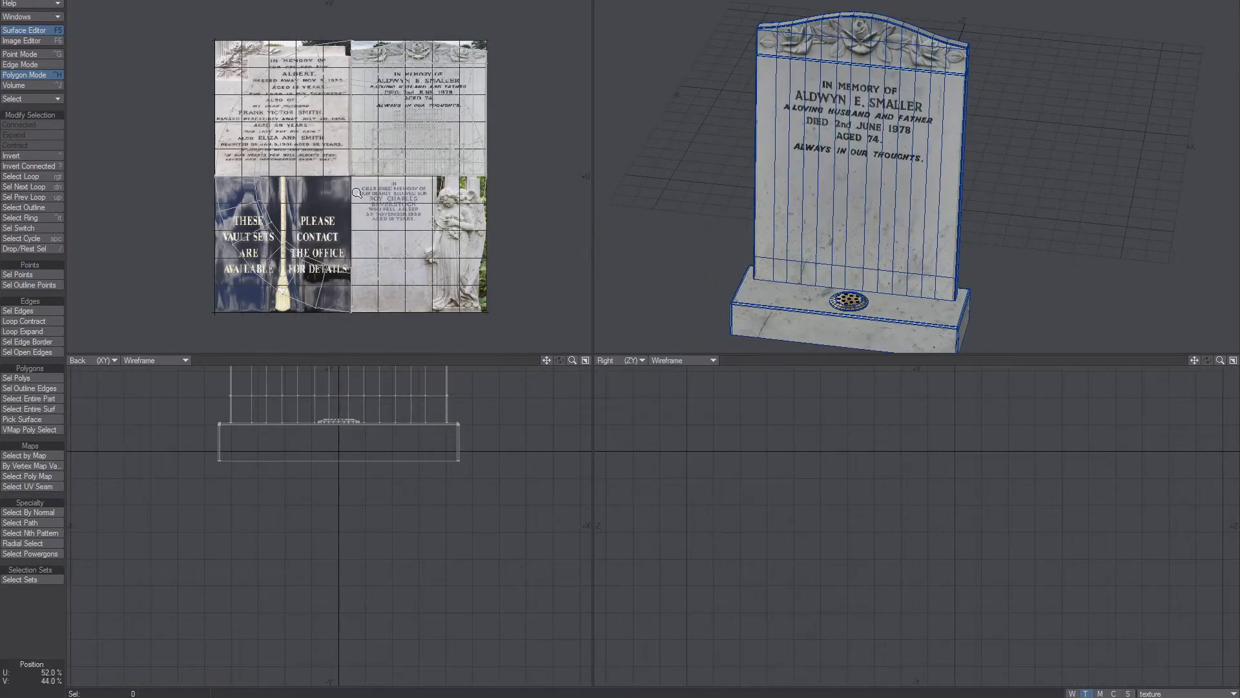
pyautogui.moveTo(357, 193)
pyautogui.keyDown('ctrl'); pyautogui.keyDown('alt'); pyautogui.mouseDown()
pyautogui.moveTo(357, 169)
pyautogui.moveTo(358, 210)
pyautogui.moveTo(357, 187)
pyautogui.mouseUp(); pyautogui.keyUp('alt'); pyautogui.keyUp('ctrl')
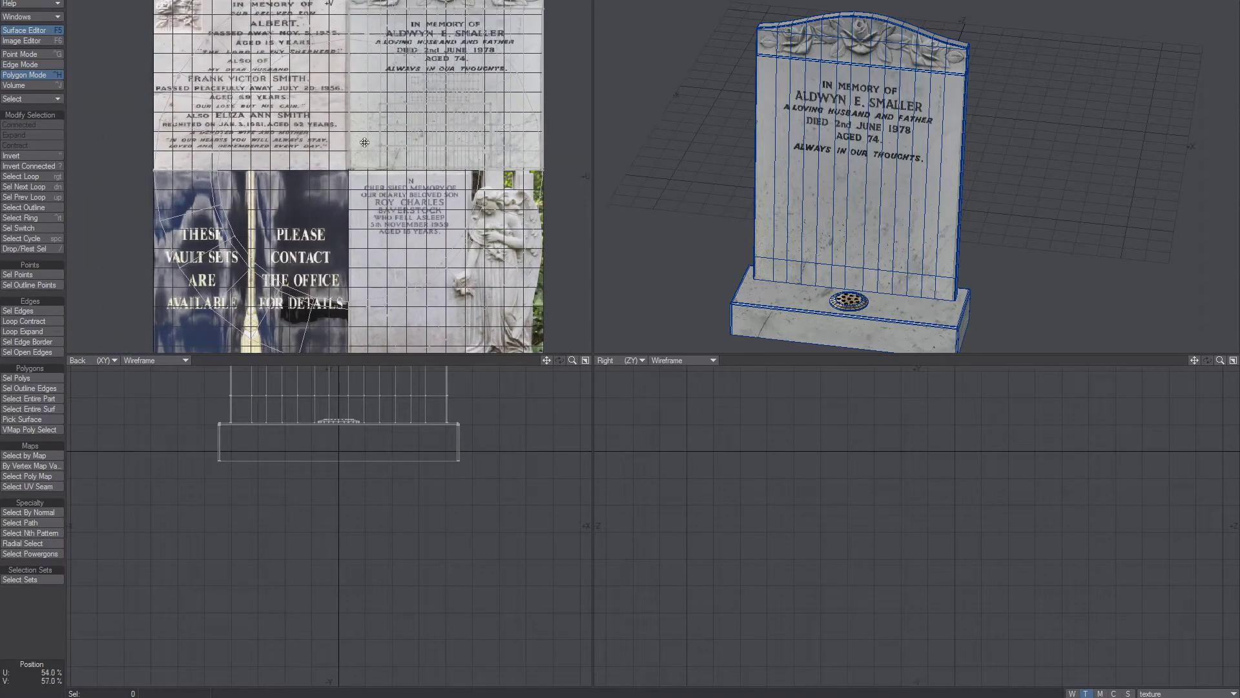
pyautogui.keyDown('alt'); pyautogui.keyDown('shift'); pyautogui.moveTo(365, 142); pyautogui.dragTo(341, 205); pyautogui.keyUp('shift'); pyautogui.keyUp('alt')
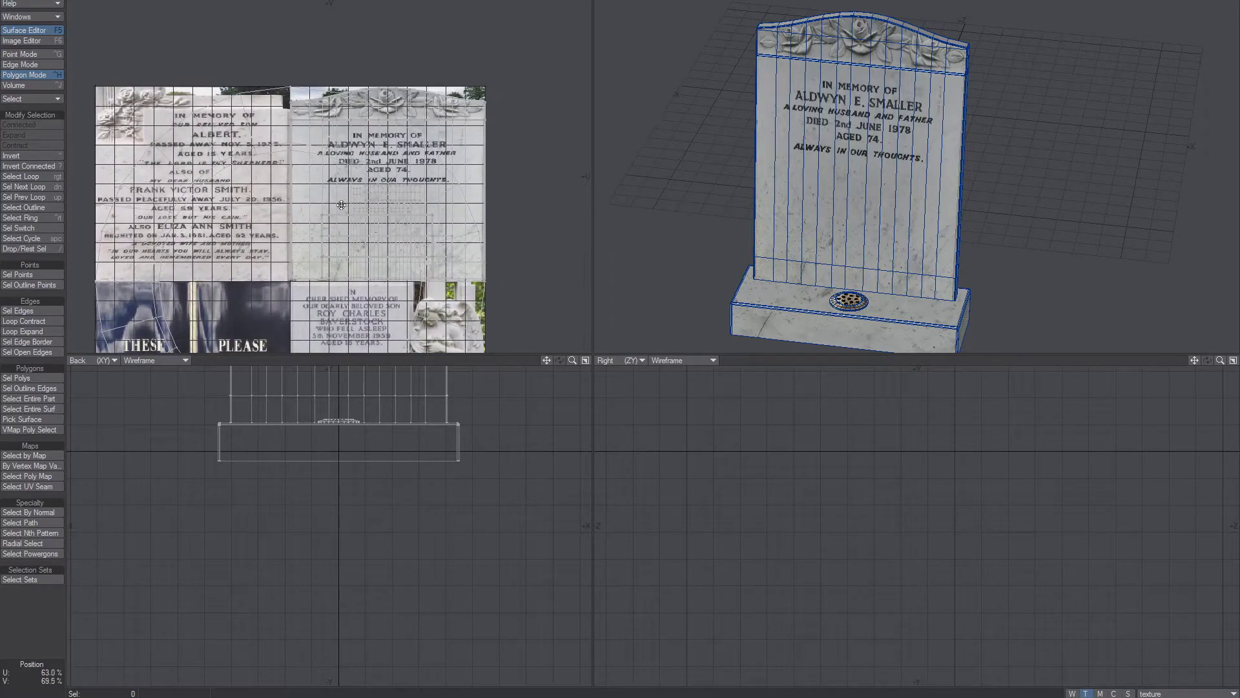
# Compare the headstone model with its photo in the atlas and examine its curved top in the back and right views.
pyautogui.keyDown('alt'); pyautogui.moveTo(909, 157); pyautogui.dragTo(911, 151); pyautogui.keyUp('alt')
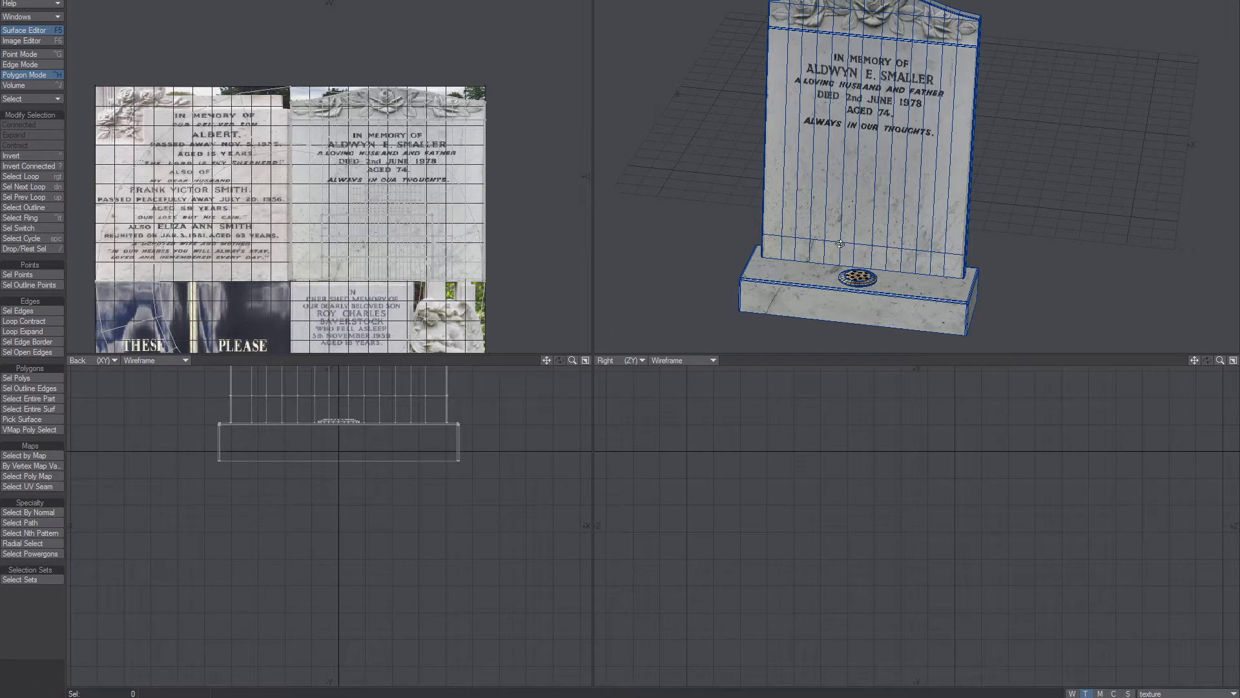
pyautogui.keyDown('alt'); pyautogui.moveTo(441, 227); pyautogui.dragTo(456, 172); pyautogui.keyUp('alt')
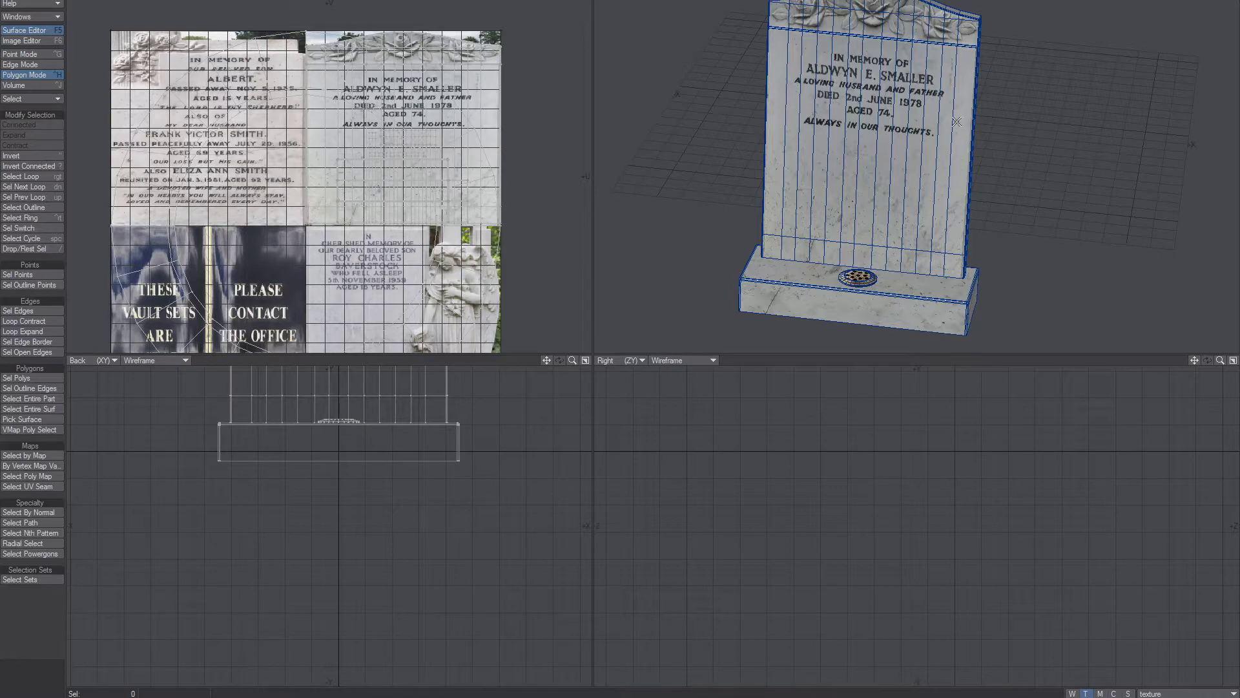
pyautogui.keyDown('alt'); pyautogui.keyDown('shift'); pyautogui.moveTo(859, 117); pyautogui.dragTo(812, 172); pyautogui.keyUp('shift'); pyautogui.keyUp('alt')
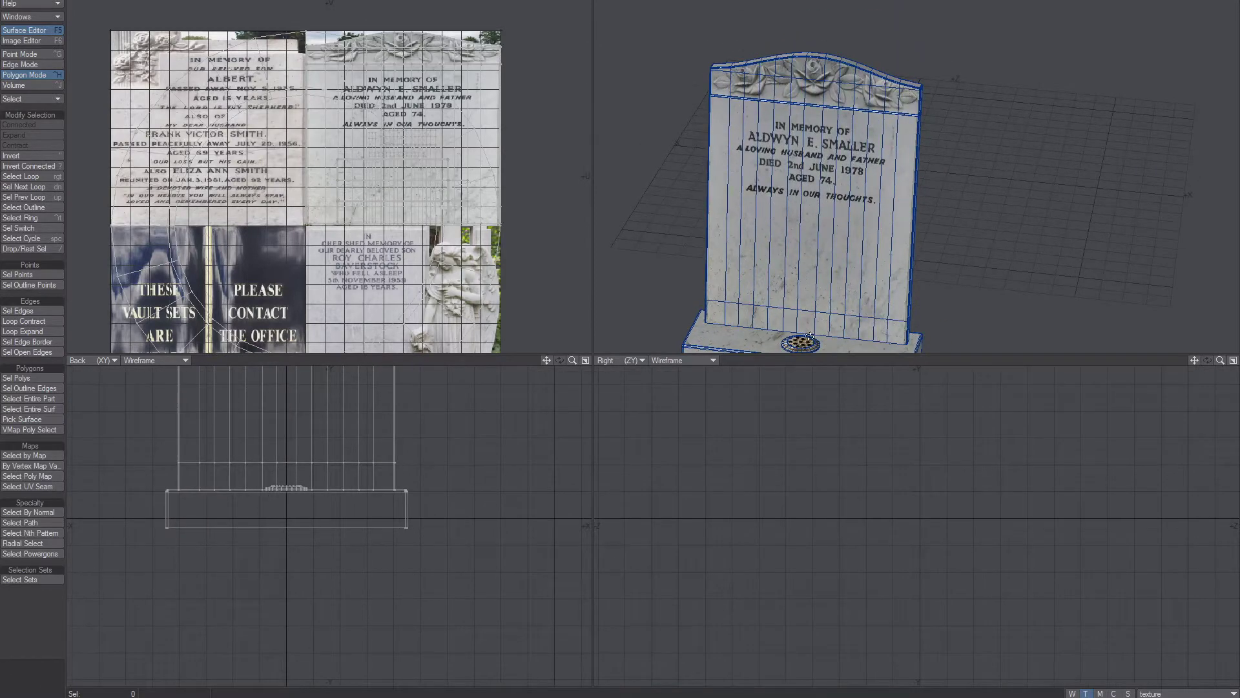
pyautogui.keyDown('alt'); pyautogui.moveTo(910, 464); pyautogui.dragTo(882, 617); pyautogui.keyUp('alt')
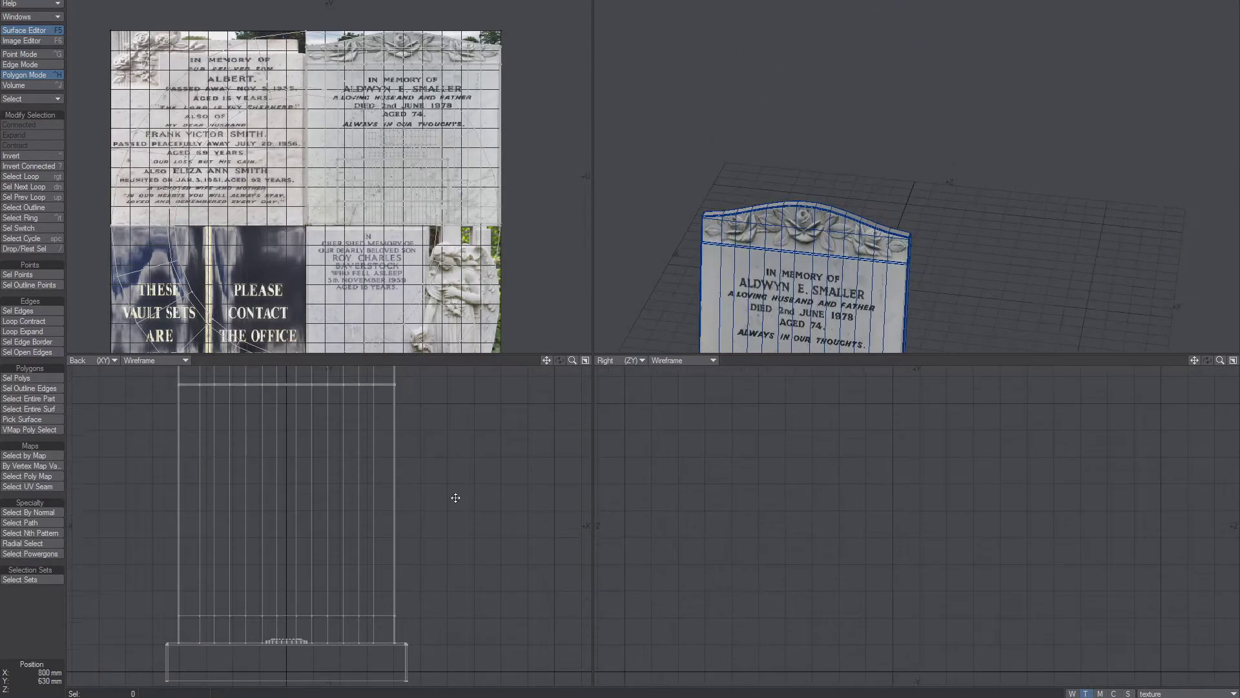
pyautogui.keyDown('alt'); pyautogui.moveTo(398, 487); pyautogui.dragTo(390, 612); pyautogui.keyUp('alt')
pyautogui.keyDown('alt'); pyautogui.moveTo(753, 496); pyautogui.dragTo(1239, 390); pyautogui.keyUp('alt')
pyautogui.keyDown('alt'); pyautogui.moveTo(1136, 438); pyautogui.dragTo(1121, 554); pyautogui.keyUp('alt')
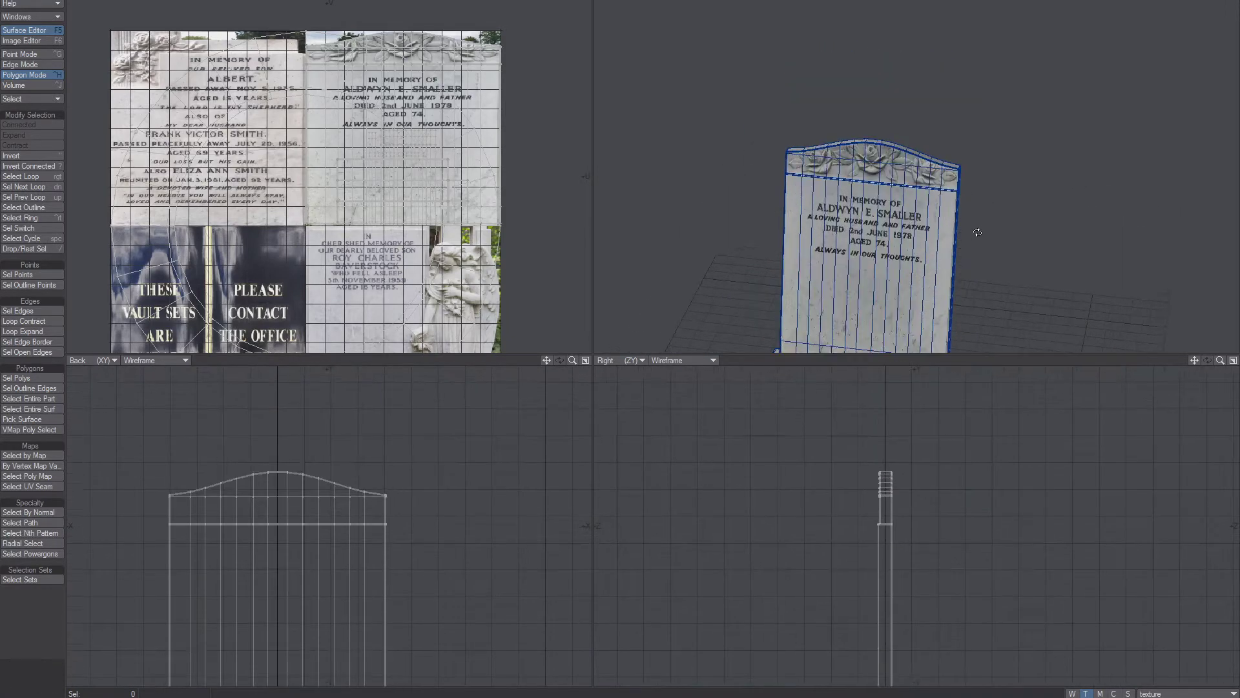
# Inspect the rose-carved band at the headstone's upper corner, selecting its end polygons and clearing the selection.
pyautogui.keyDown('alt'); pyautogui.moveTo(977, 231); pyautogui.dragTo(888, 272); pyautogui.keyUp('alt')
pyautogui.scroll(6, 899, 193)
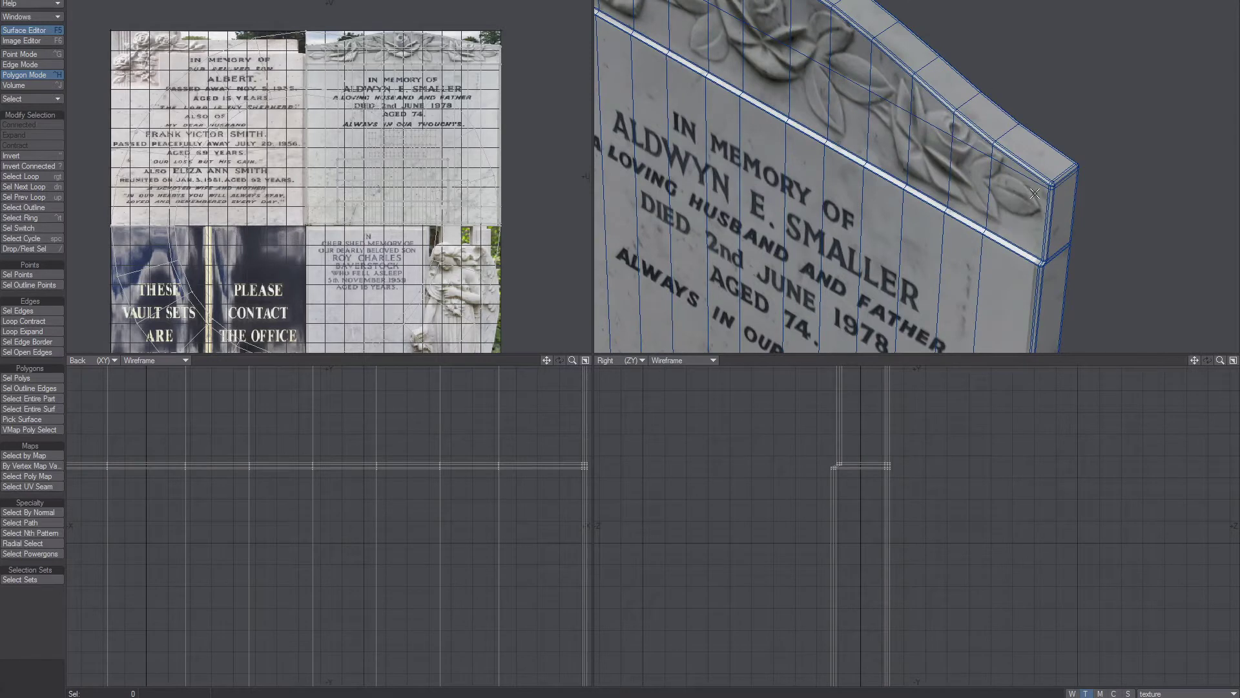
pyautogui.moveTo(1042, 170); pyautogui.dragTo(1028, 180)
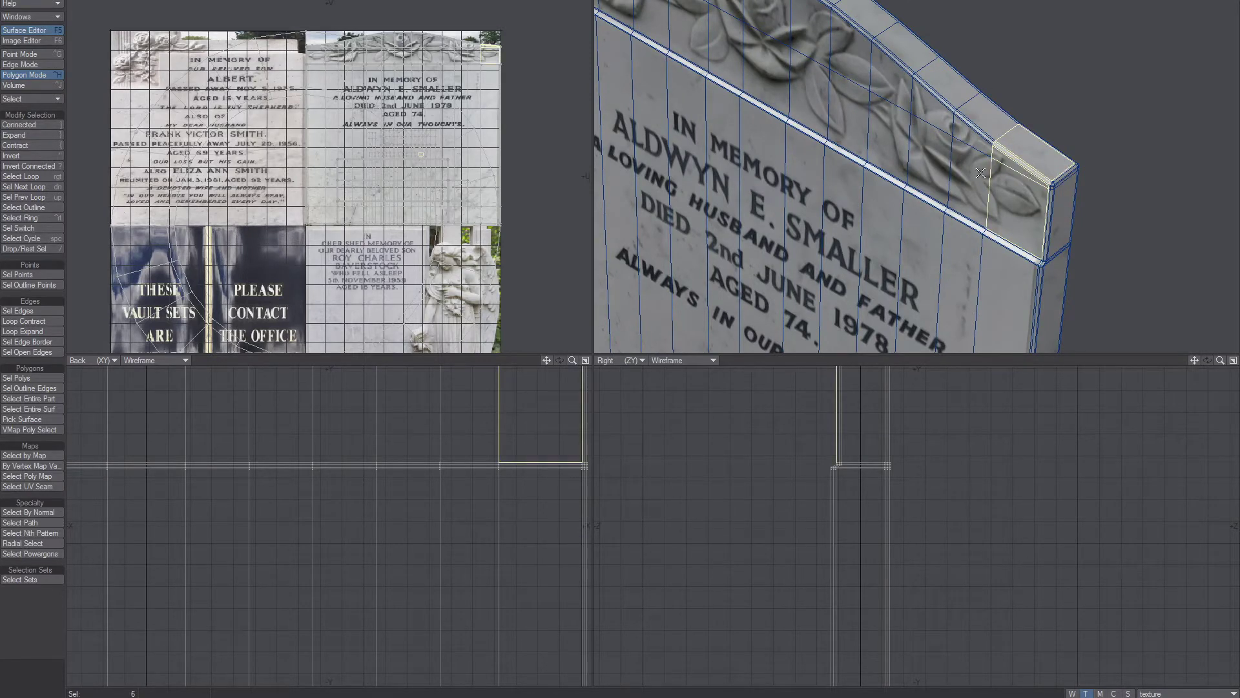
pyautogui.press('/')
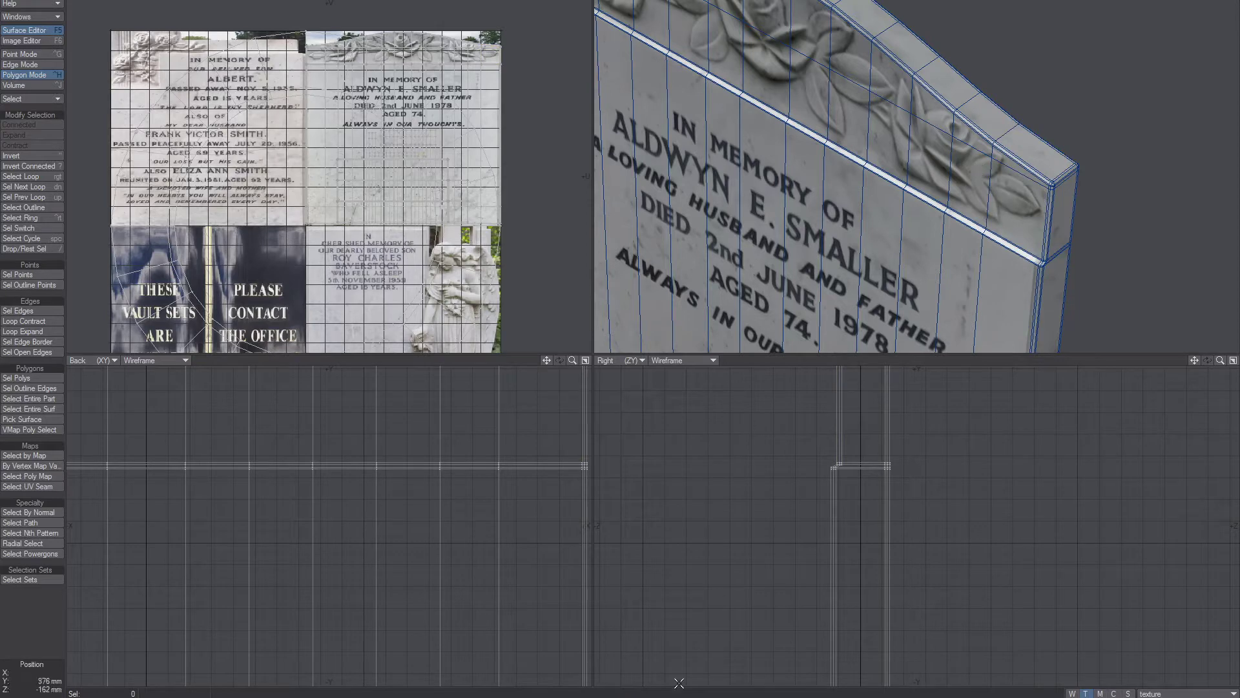
pyautogui.scroll(-3, 906, 194)
pyautogui.keyDown('alt'); pyautogui.moveTo(906, 194); pyautogui.dragTo(930, 145); pyautogui.keyUp('alt')
# Switch to Unreal Editor, find the headstone mesh fatGB-cemetery-graveM1 among the cemetery meshes, and open it for viewing.
pyautogui.hotkey('alt', 'Tab')
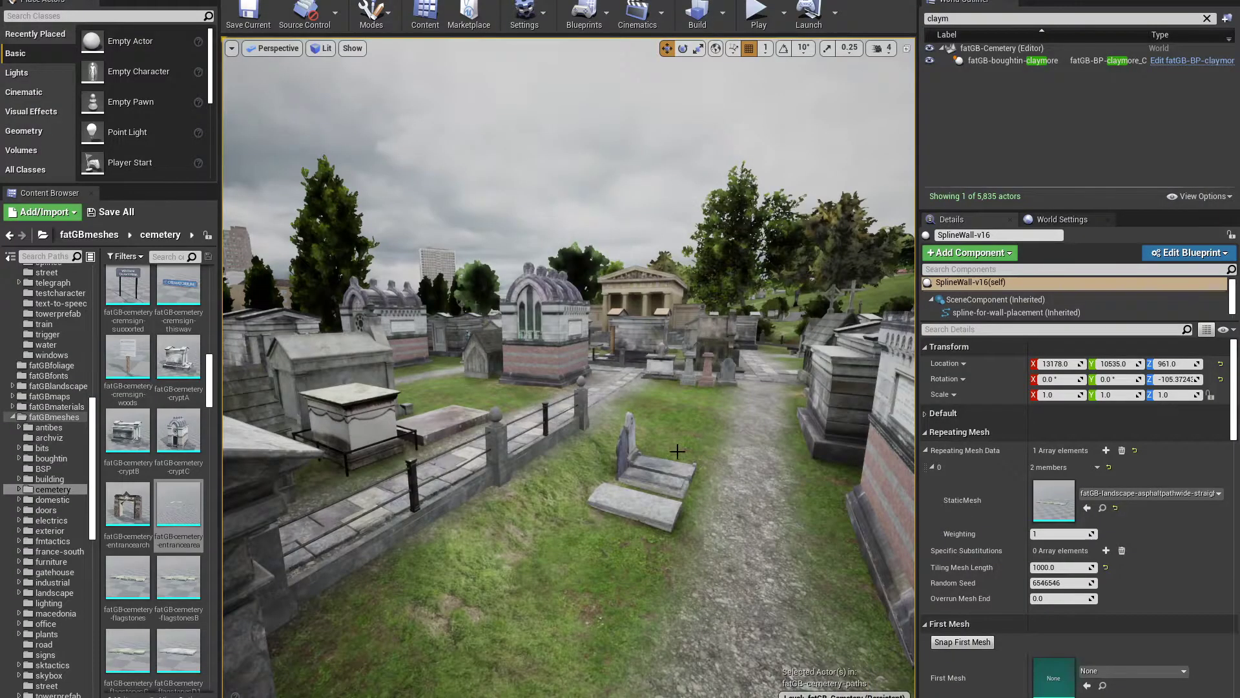
pyautogui.moveTo(677, 451); pyautogui.dragTo(641, 449, button='right')
pyautogui.scroll(-15, 155, 516)
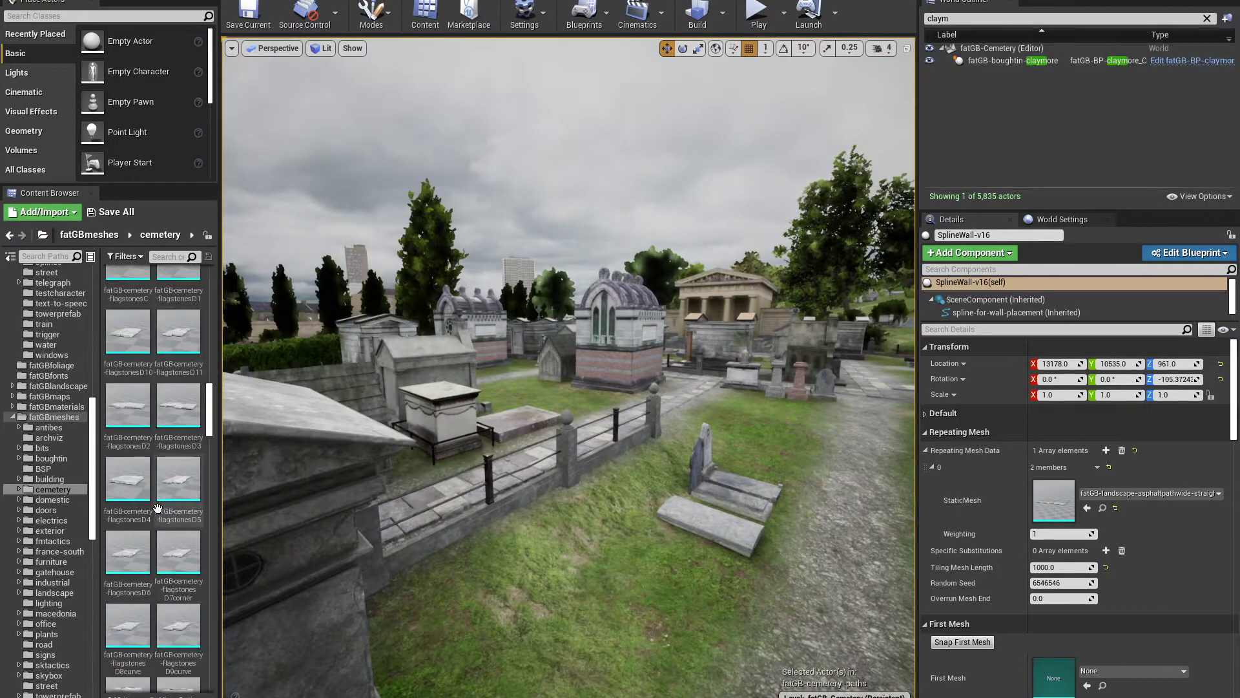
pyautogui.scroll(-10, 158, 507)
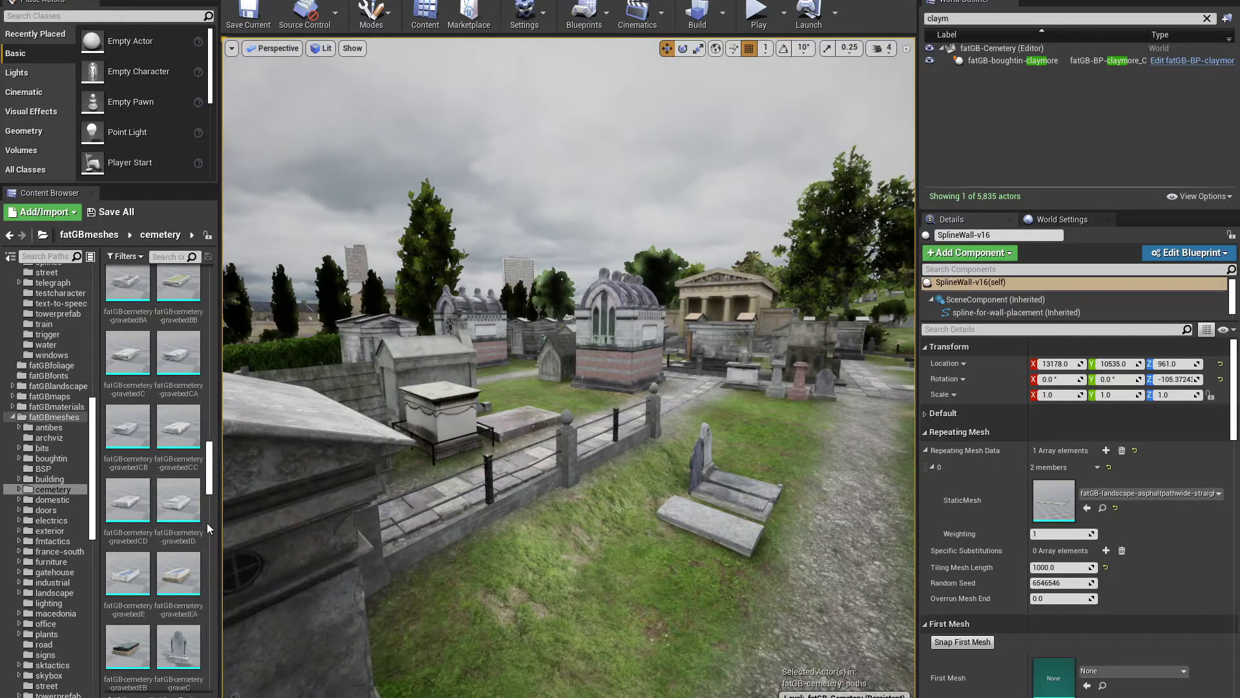
pyautogui.scroll(-10, 187, 527)
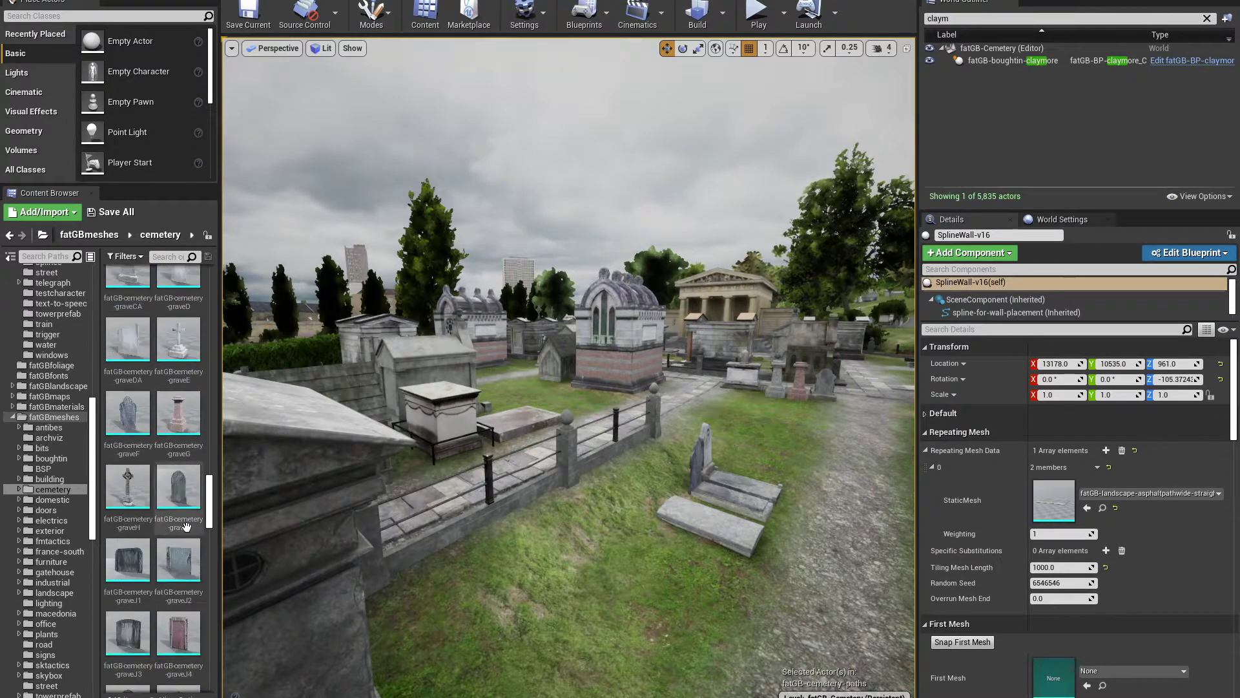
pyautogui.scroll(-10, 186, 528)
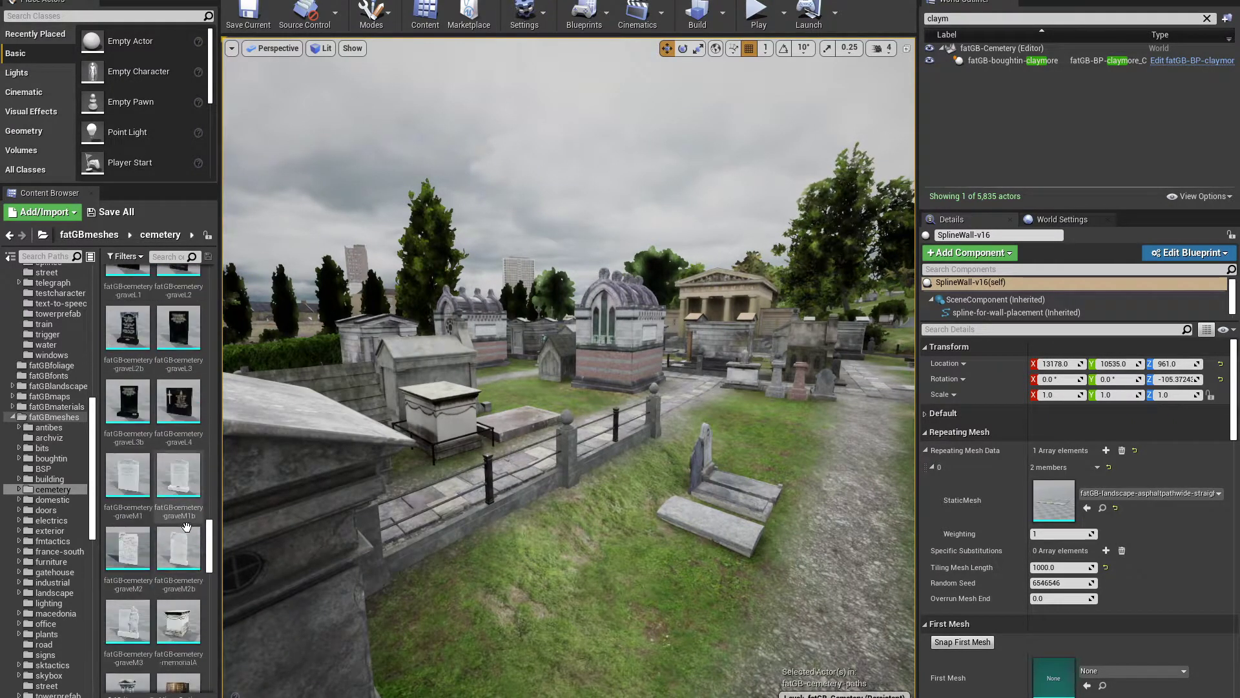
pyautogui.click(131, 492)
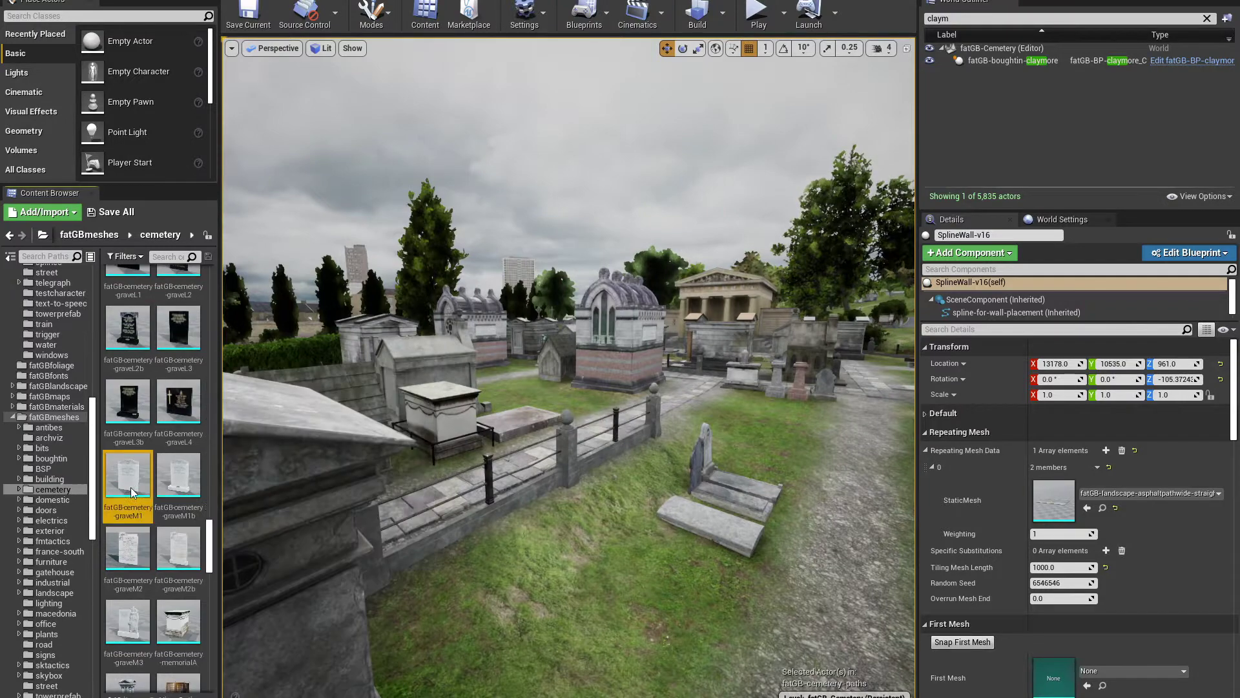
pyautogui.doubleClick(131, 492)
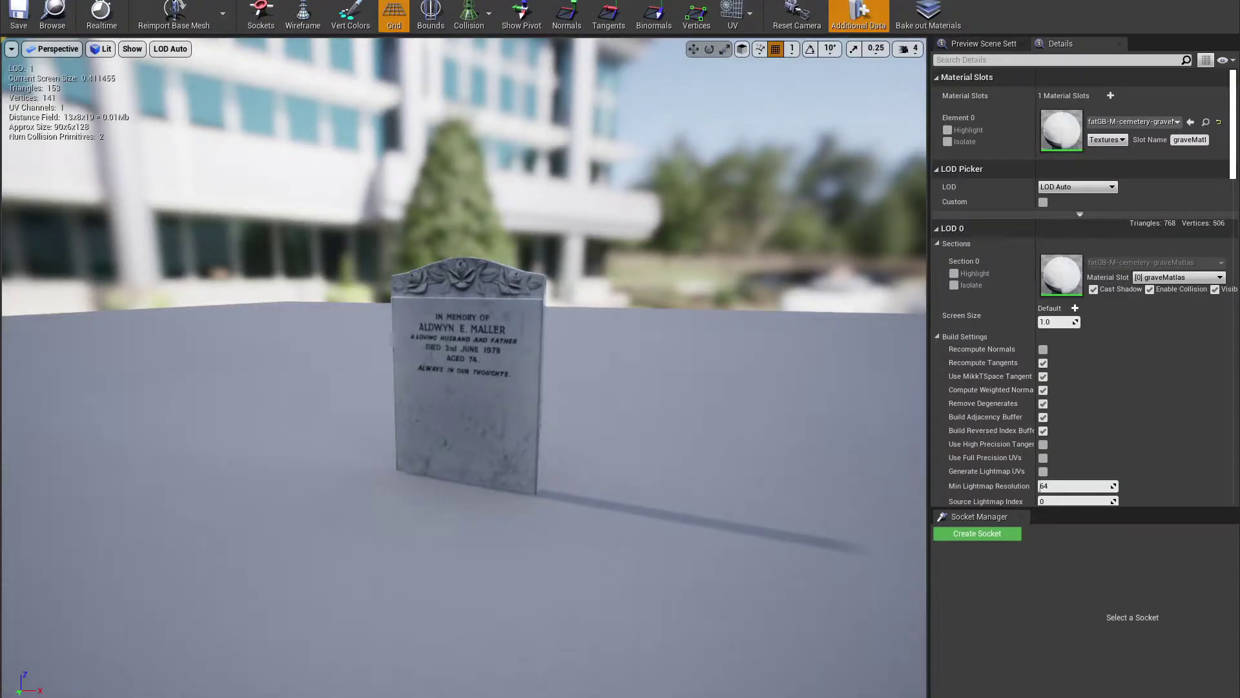
# Examine the headstone mesh's rose carving, inscription and side edges up close from several angles.
pyautogui.press('w')
pyautogui.moveTo(473, 316)
pyautogui.mouseDown(button='right')
pyautogui.moveTo(413, 375)
pyautogui.moveTo(381, 362)
pyautogui.moveTo(420, 356)
pyautogui.moveTo(537, 283)
pyautogui.moveTo(554, 290)
pyautogui.moveTo(472, 324)
pyautogui.mouseUp(button='right')
pyautogui.press('d')
pyautogui.press('w')
pyautogui.press('a')
pyautogui.press('s')
pyautogui.press('a')
pyautogui.press('w')
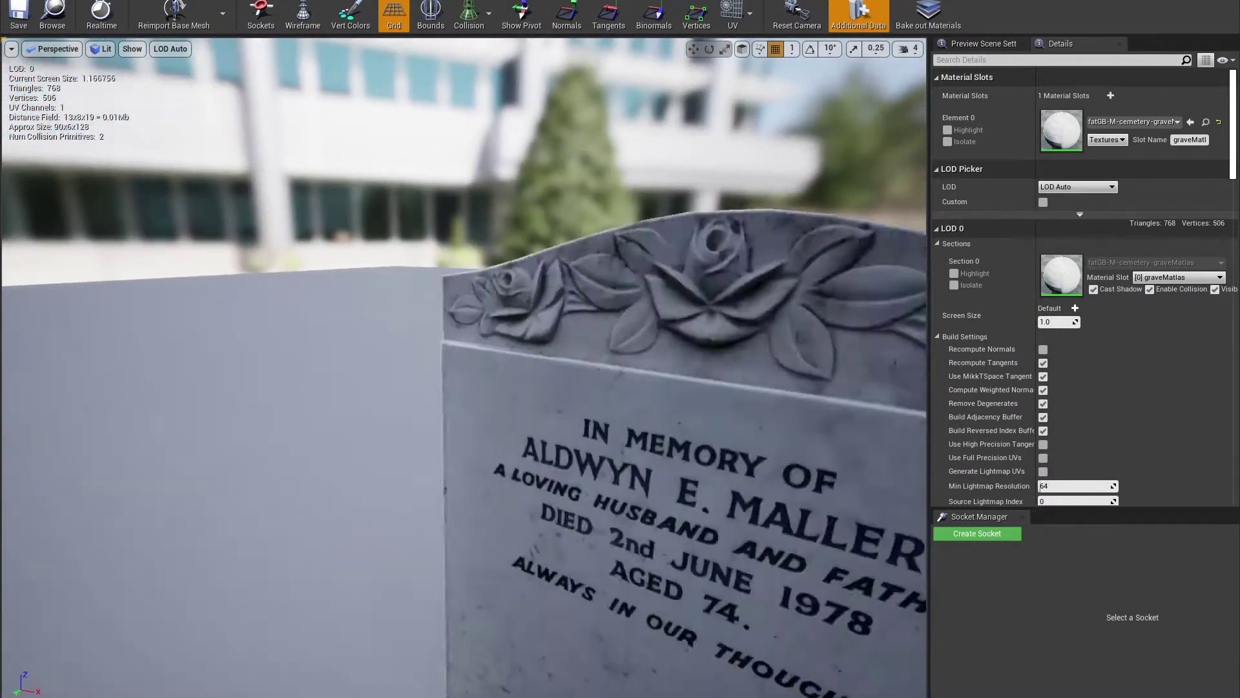
pyautogui.press('d')
pyautogui.moveTo(483, 421); pyautogui.dragTo(483, 421, button='right')
pyautogui.press('s')
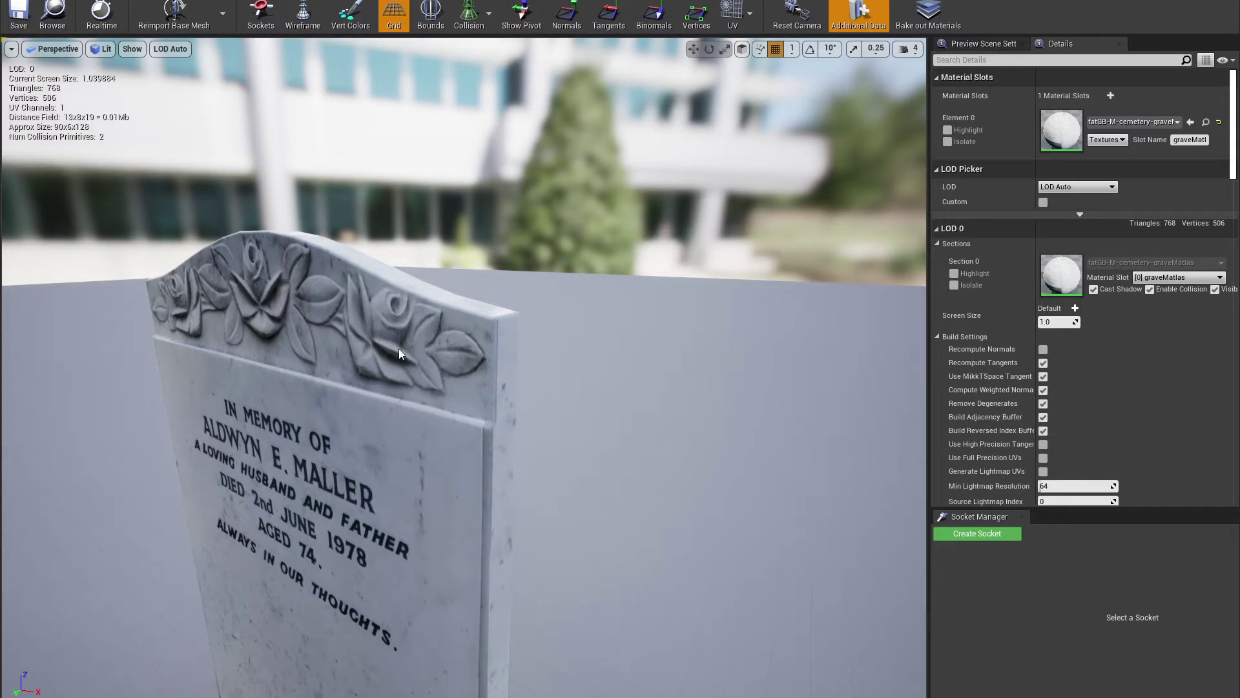
pyautogui.press('a')
pyautogui.moveTo(441, 329)
pyautogui.mouseDown(button='right')
pyautogui.moveTo(464, 331)
pyautogui.moveTo(453, 328)
pyautogui.mouseUp(button='right')
pyautogui.press('w')
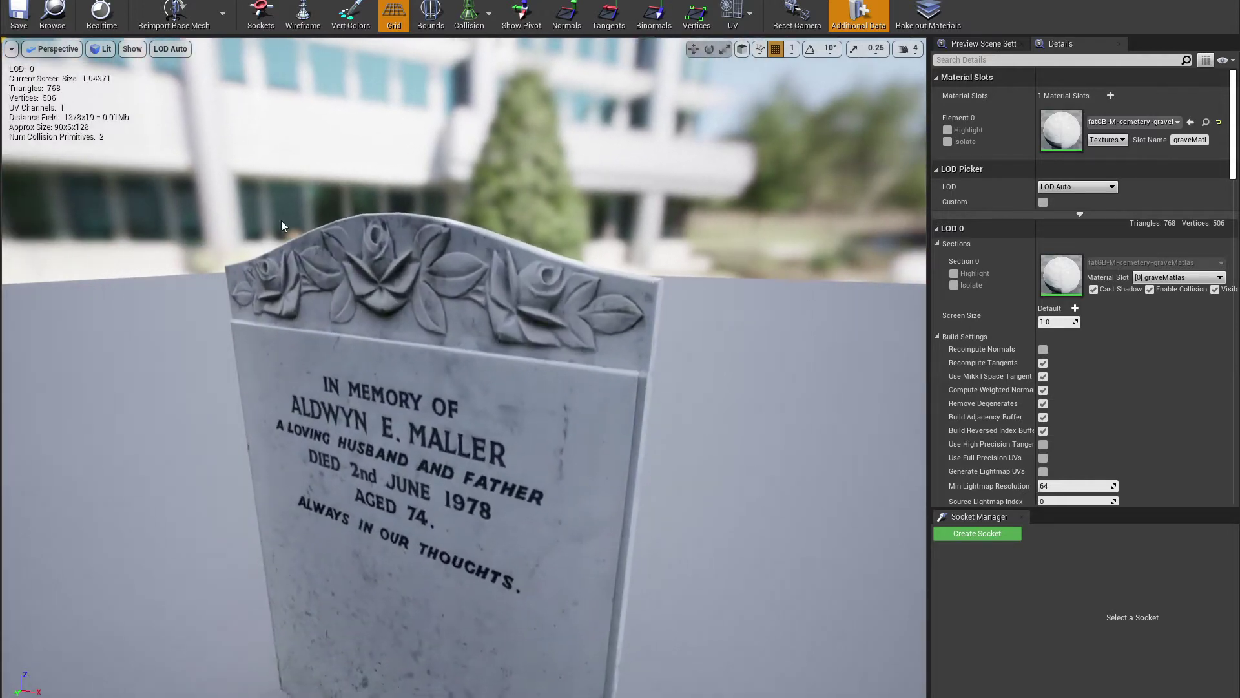
# Preview the headstone mesh at LOD 2 and view it both up close and from farther away.
pyautogui.click(170, 48)
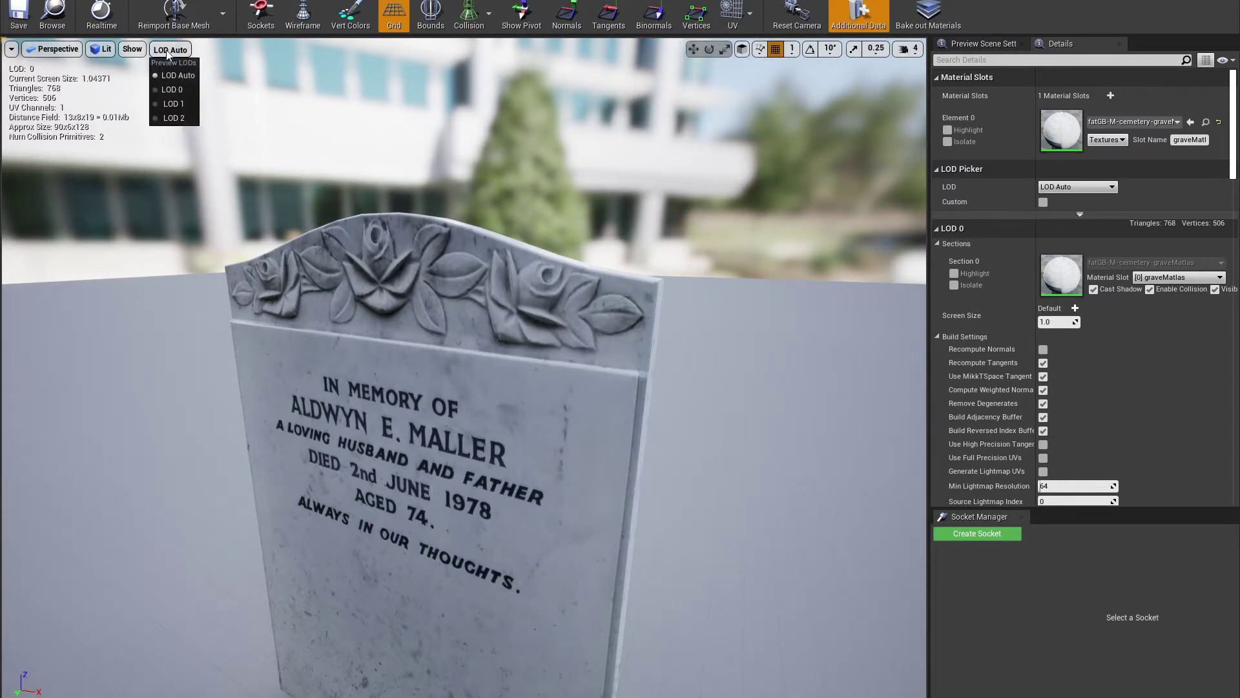
pyautogui.click(169, 117)
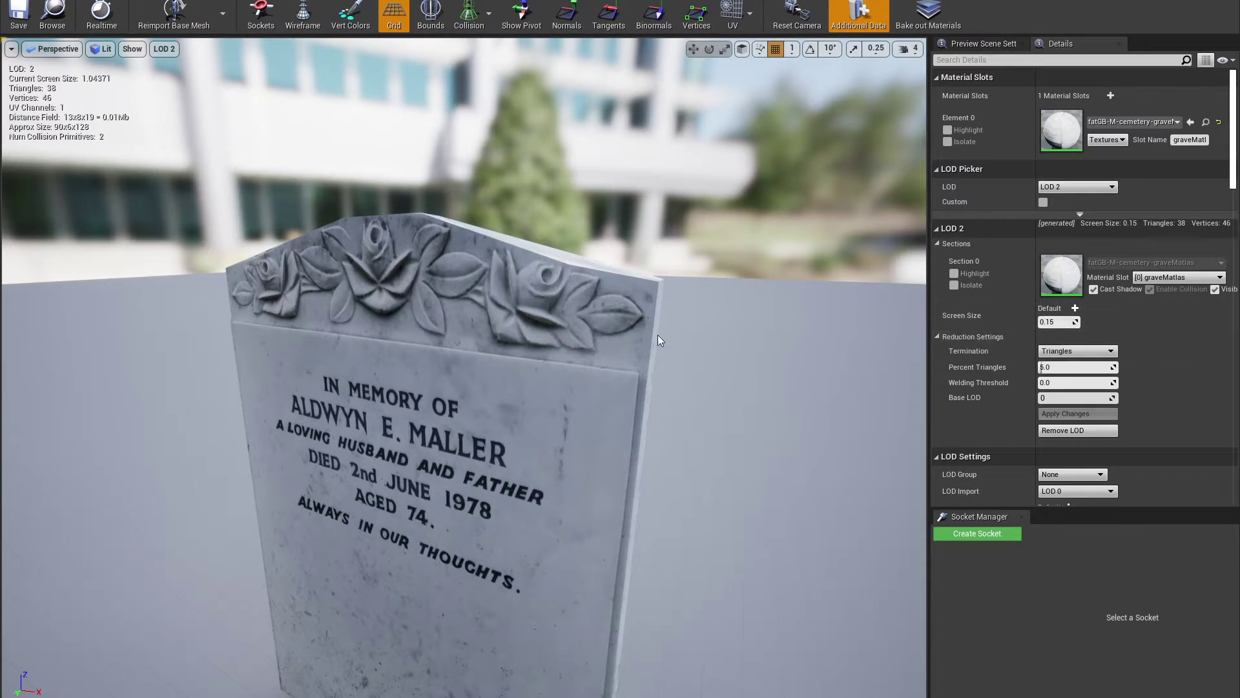
pyautogui.keyDown('alt'); pyautogui.moveTo(555, 344); pyautogui.dragTo(452, 344, button='right'); pyautogui.keyUp('alt')
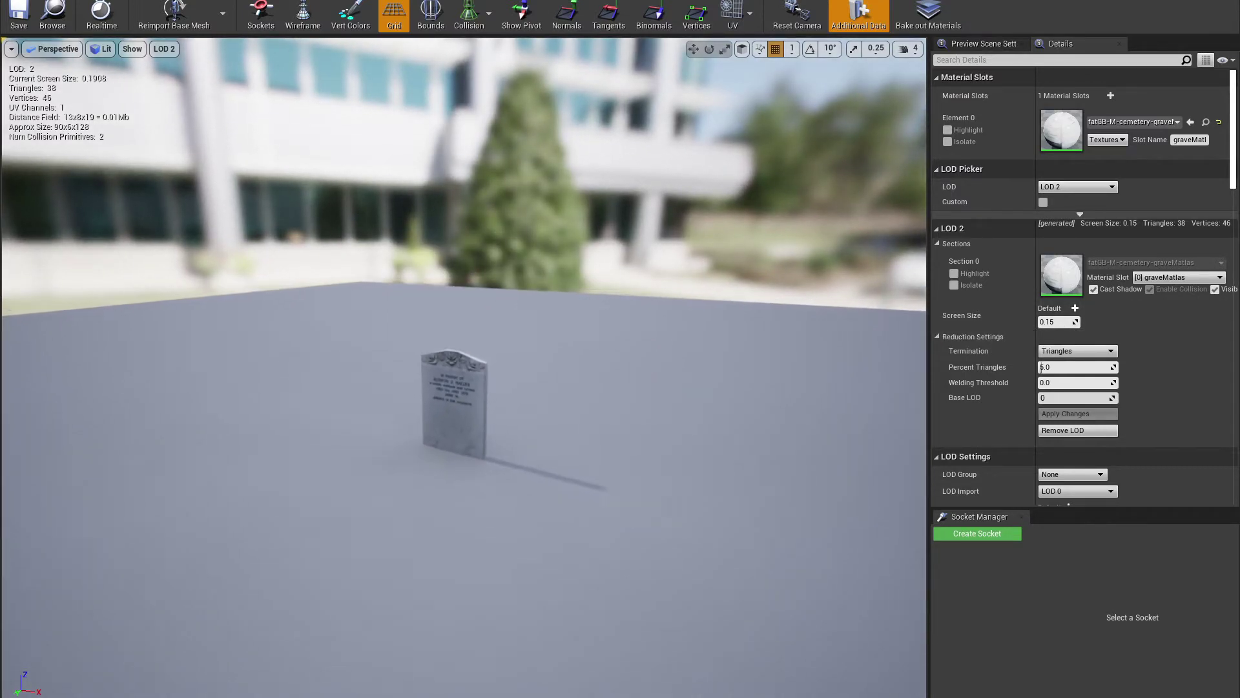
pyautogui.keyDown('alt'); pyautogui.moveTo(453, 344); pyautogui.dragTo(466, 308, button='middle'); pyautogui.keyUp('alt')
# Compare LOD 0 with LOD 2 on the distant headstone and return the preview to LOD Auto.
pyautogui.click(164, 49)
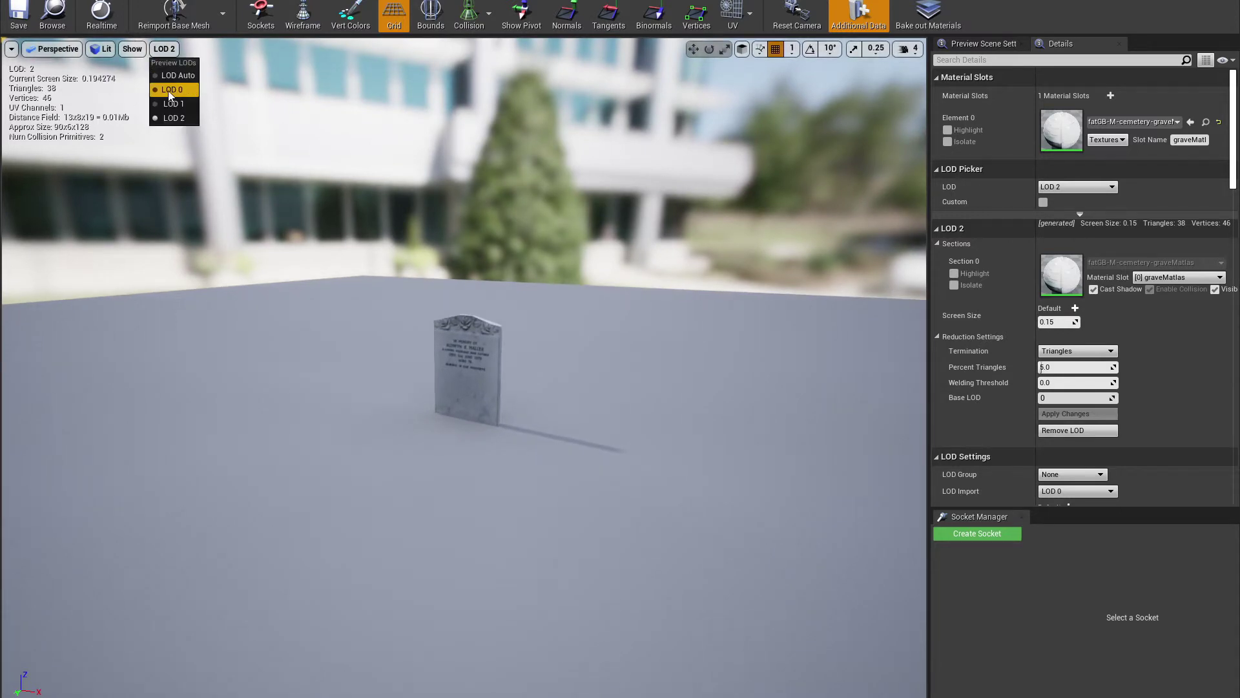
pyautogui.click(168, 91)
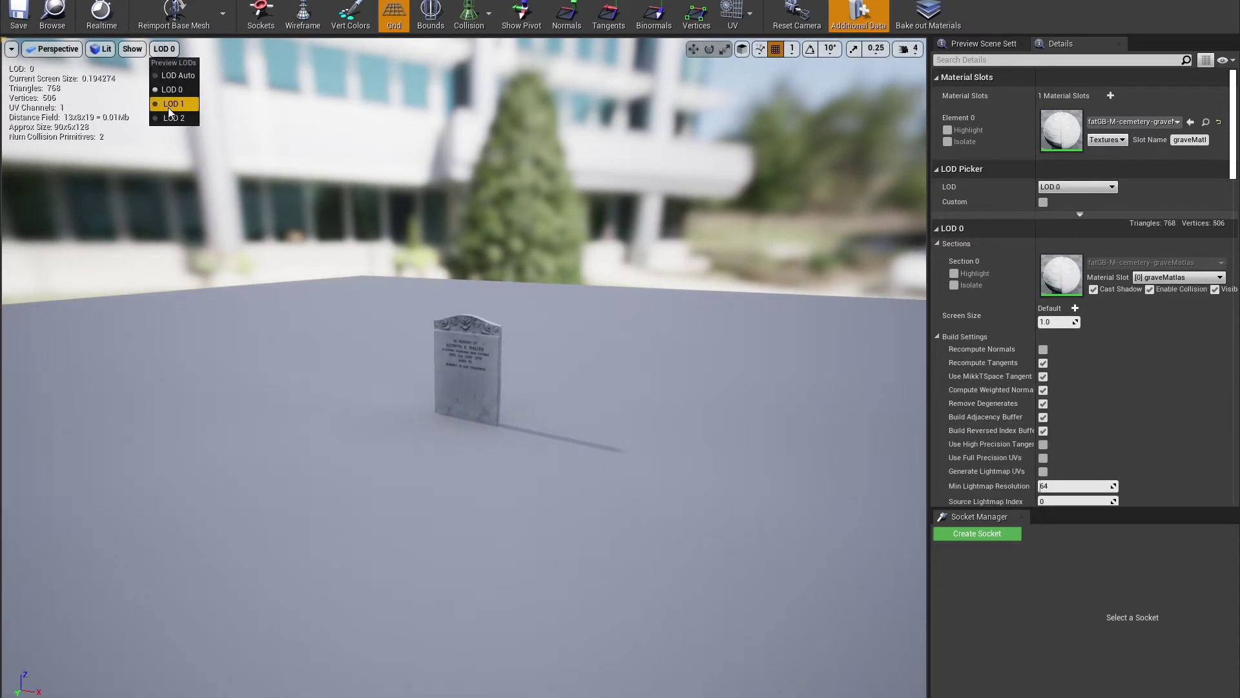
pyautogui.click(172, 118)
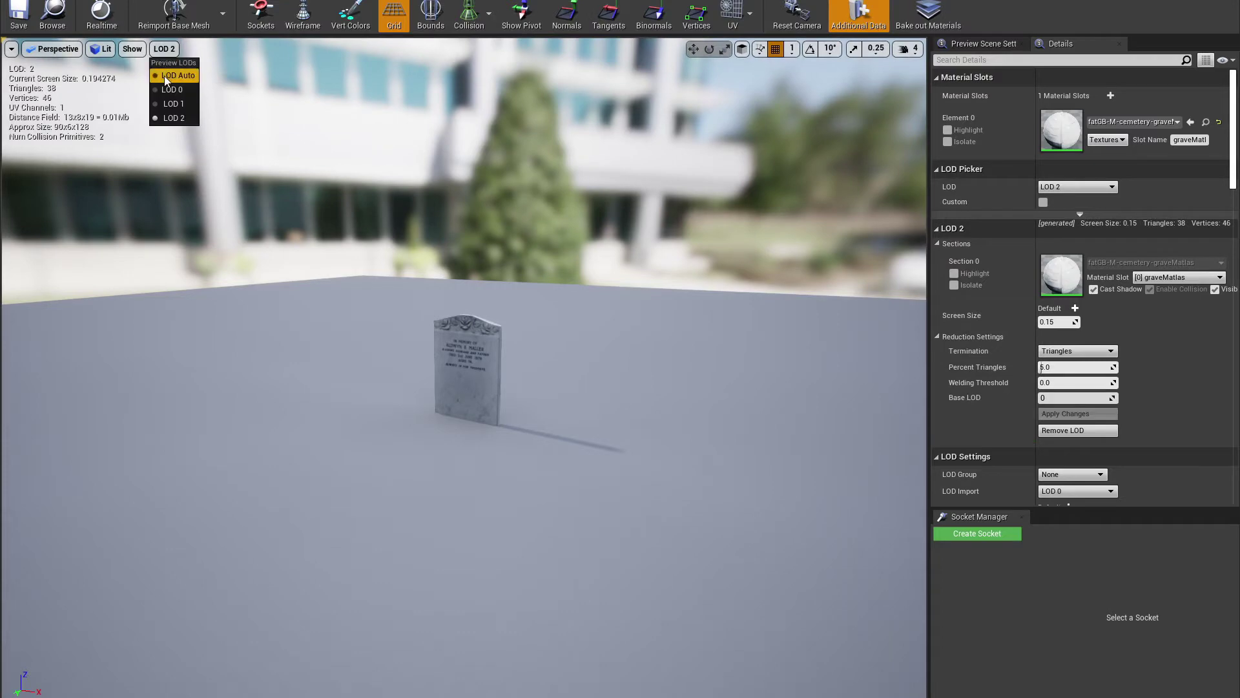
pyautogui.click(171, 76)
# Examine the headstone with automatic LOD from close up and farther back, covering its inscription and carved top.
pyautogui.scroll(10, 469, 368)
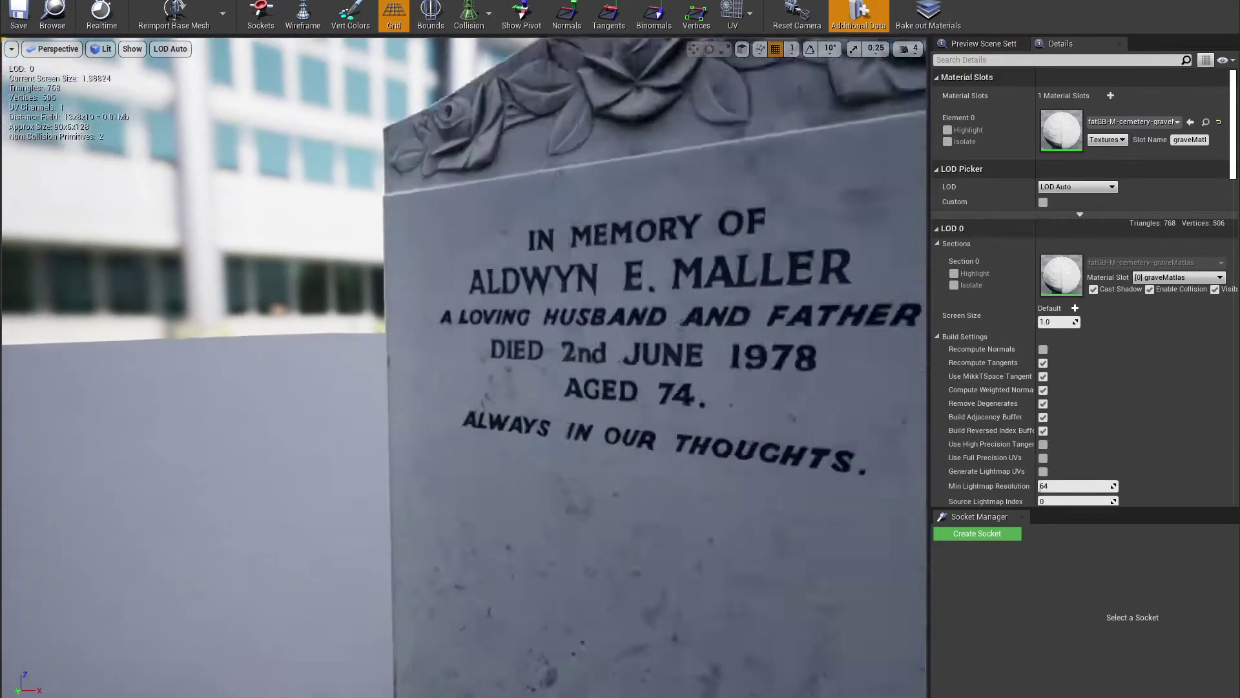
pyautogui.moveTo(465, 368); pyautogui.dragTo(397, 378, button='right')
pyautogui.press('s')
pyautogui.press('d')
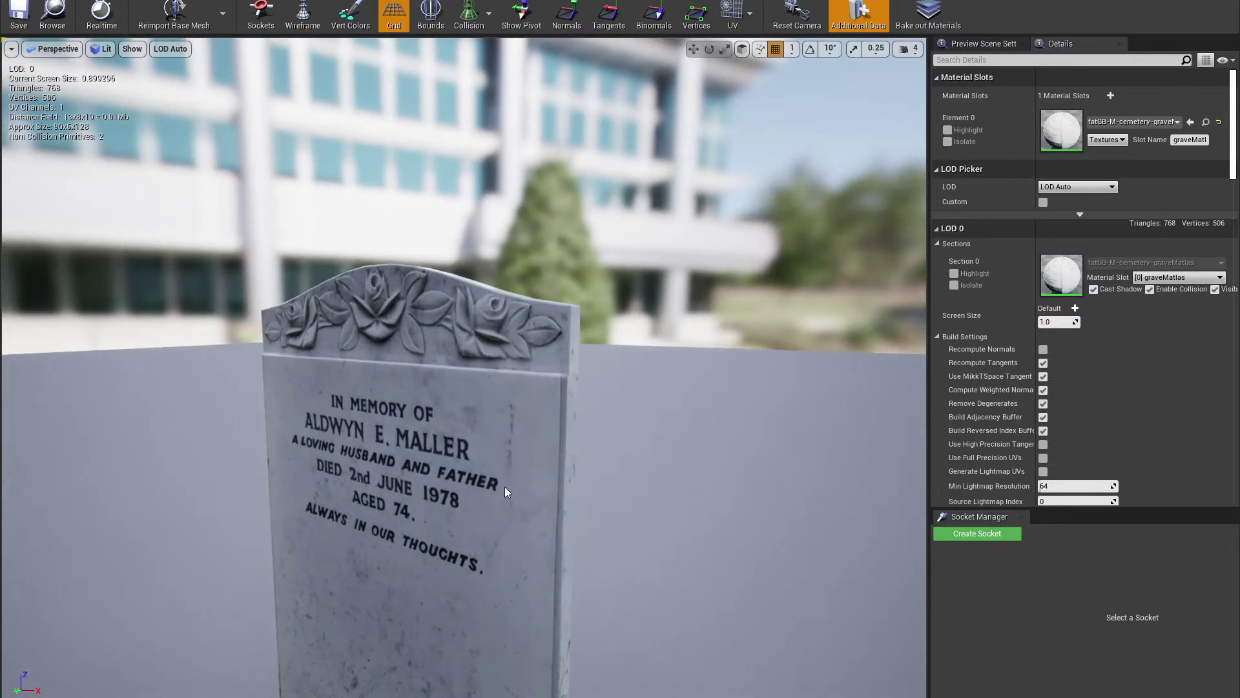
pyautogui.press('s')
pyautogui.moveTo(520, 435); pyautogui.dragTo(541, 435, button='right')
pyautogui.press('w')
pyautogui.press('a')
pyautogui.press('s')
# Return to the cemetery level and survey the tombs, mausoleums and pedestal graves along the stone path.
pyautogui.moveTo(306, 134); pyautogui.dragTo(306, 135, button='right')
pyautogui.press('w')
pyautogui.press('s')
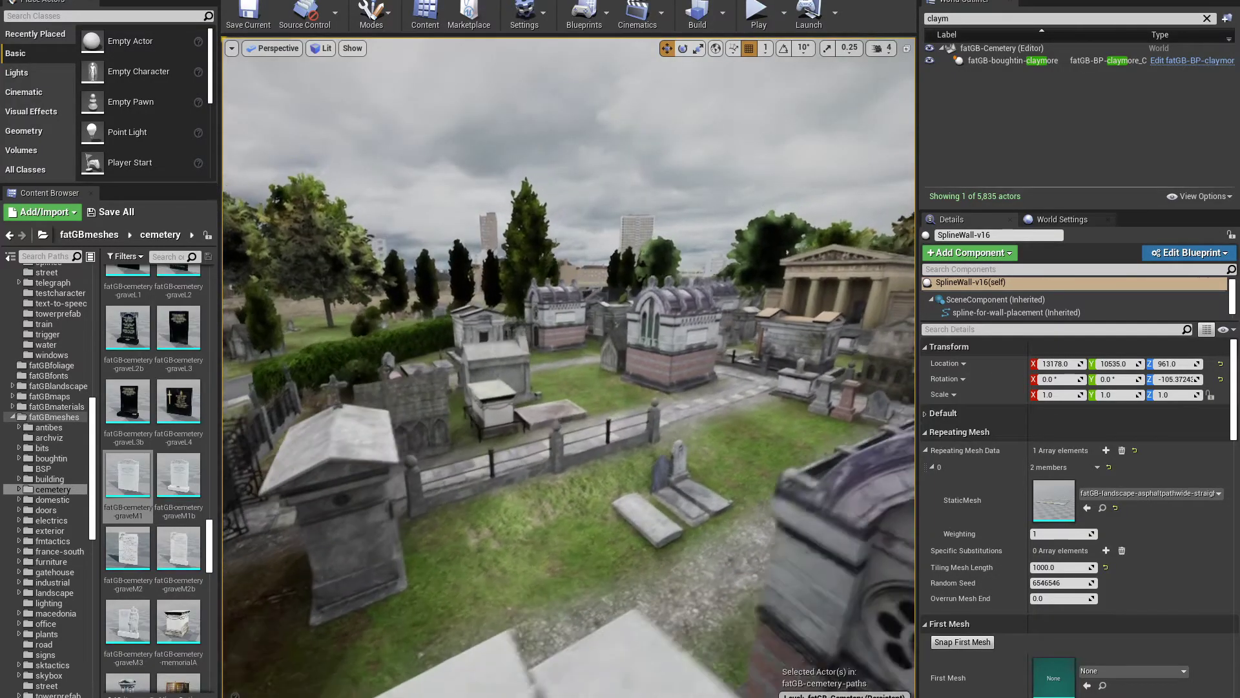
pyautogui.moveTo(458, 537)
pyautogui.mouseDown(button='right')
pyautogui.moveTo(522, 537)
pyautogui.moveTo(459, 537)
pyautogui.mouseUp(button='right')
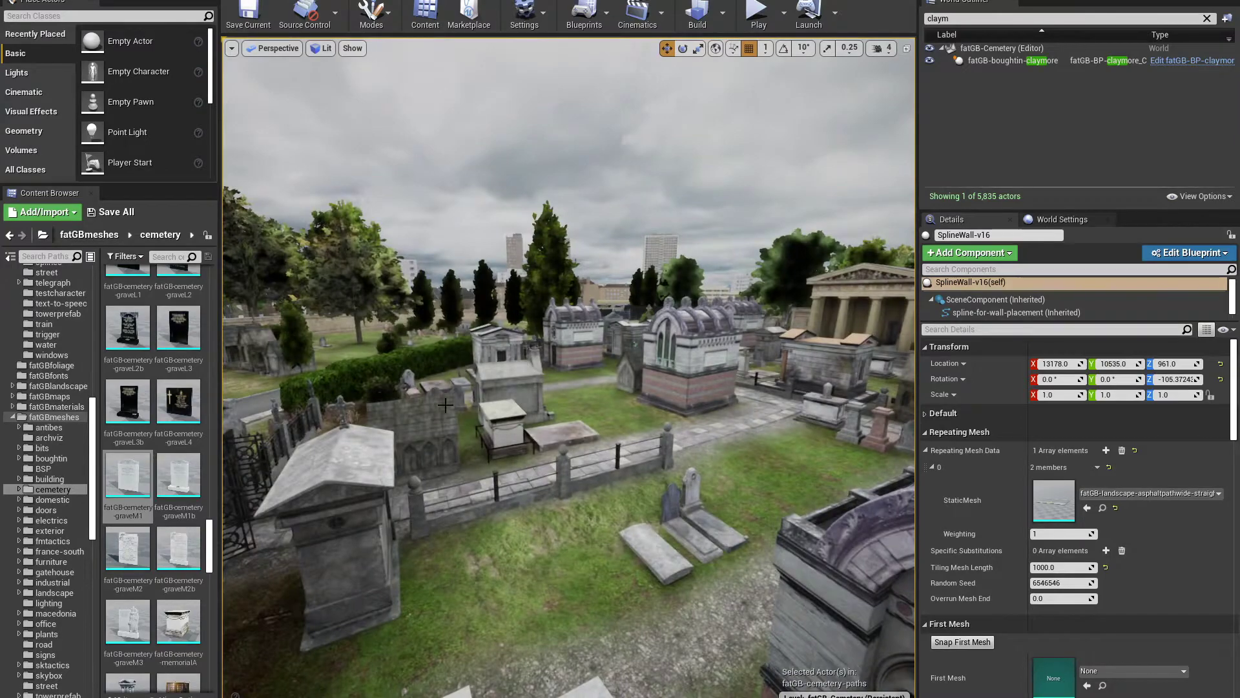
pyautogui.moveTo(584, 502); pyautogui.dragTo(584, 502, button='right')
pyautogui.moveTo(834, 414); pyautogui.dragTo(834, 415, button='right')
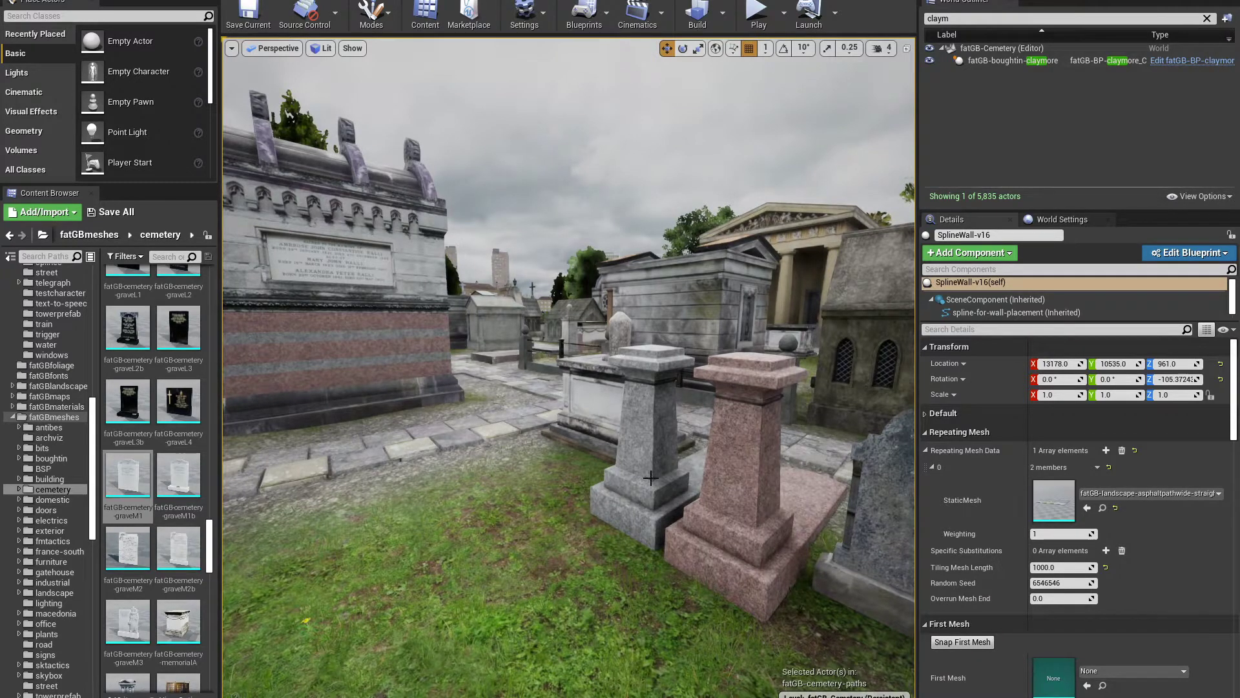
# Select the grey granite pedestal grave beside the pink one to inspect its materials, and select the landscape instead.
pyautogui.click(677, 500)
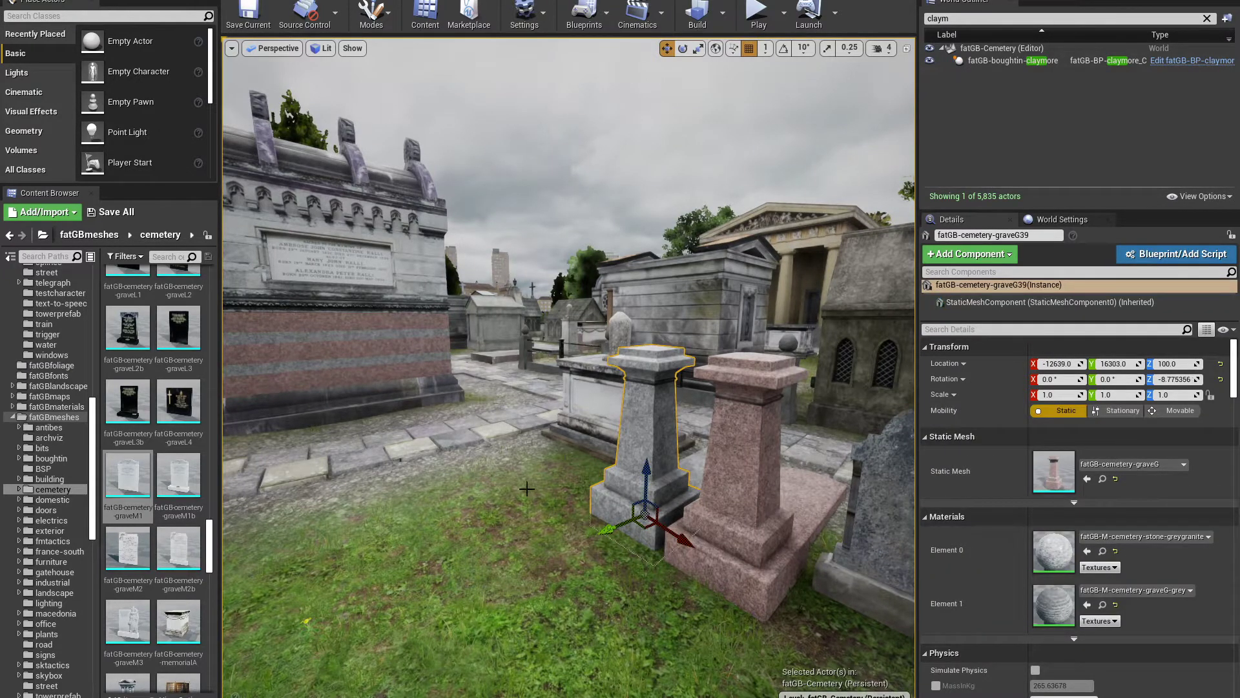
pyautogui.moveTo(527, 490); pyautogui.dragTo(496, 514, button='right')
pyautogui.click(496, 514)
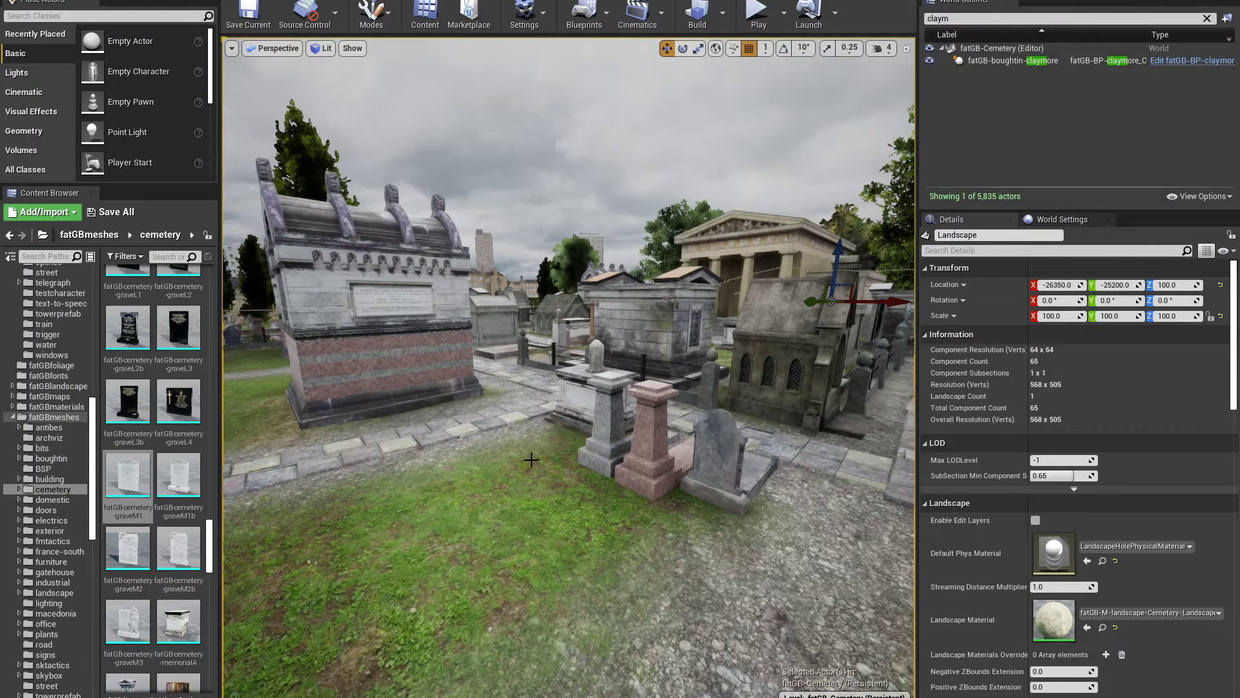
# Fly to the rows of graves near the boundary wall, select their merged mesh and review its full material list.
pyautogui.moveTo(539, 499); pyautogui.dragTo(538, 500, button='right')
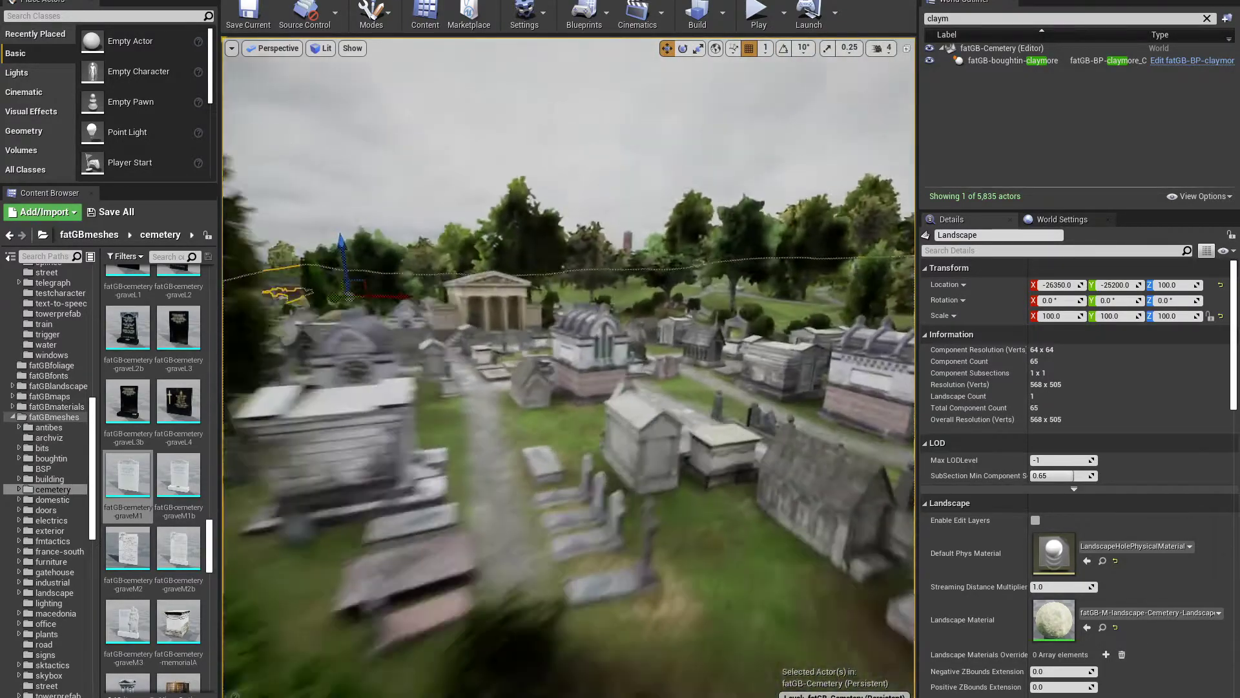
pyautogui.moveTo(539, 499)
pyautogui.mouseDown(button='right')
pyautogui.moveTo(544, 547)
pyautogui.moveTo(553, 515)
pyautogui.mouseUp(button='right')
pyautogui.click(553, 515)
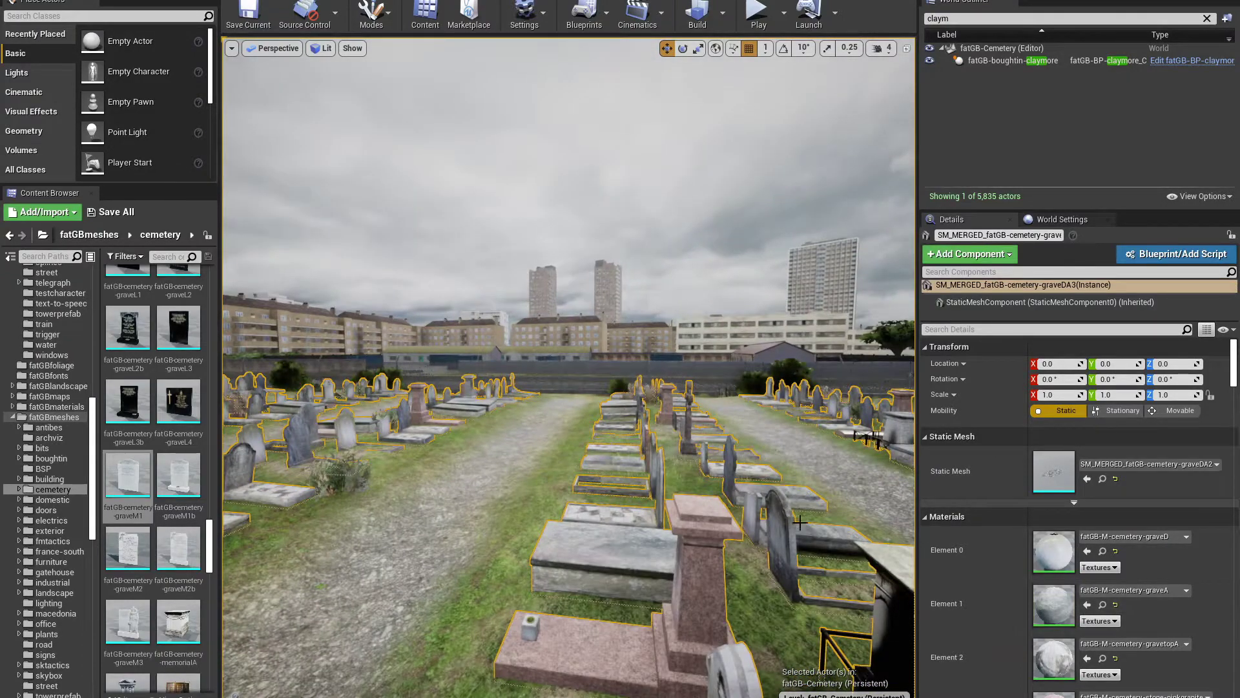
pyautogui.scroll(-10, 982, 544)
pyautogui.scroll(-12, 983, 544)
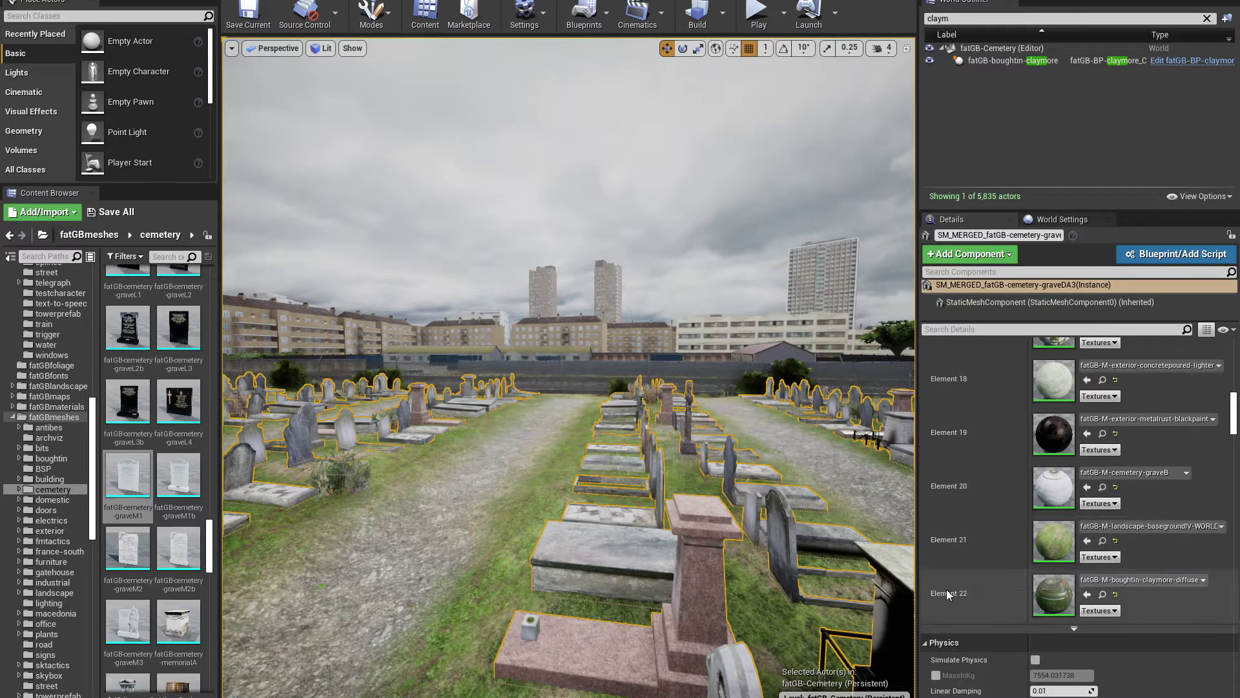
# View the merged grave rows from other angles, switching the selection to the landscape.
pyautogui.moveTo(446, 561); pyautogui.dragTo(484, 568, button='right')
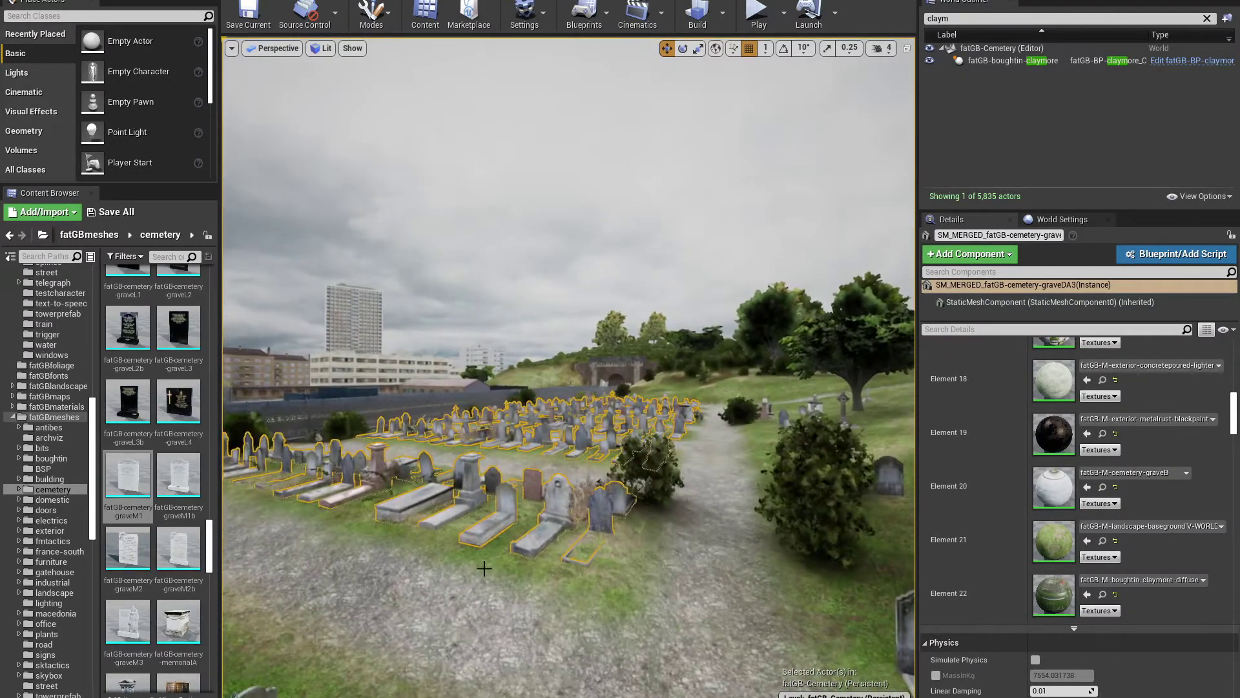
pyautogui.click(689, 485)
pyautogui.moveTo(689, 484); pyautogui.dragTo(633, 493, button='right')
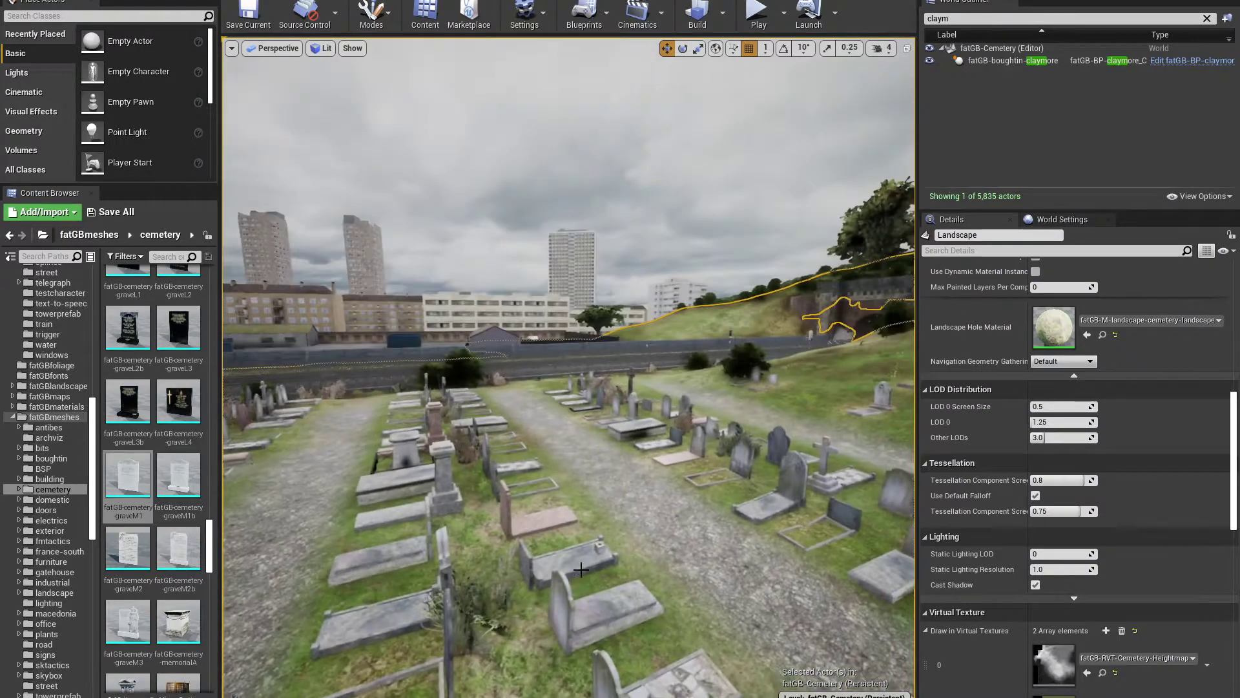
# Select the merged graves mesh, locate its asset SM_MERGED_fatGB-cemetery-graveDA2 in the project content, and open it for viewing.
pyautogui.click(337, 499)
pyautogui.scroll(15, 1117, 514)
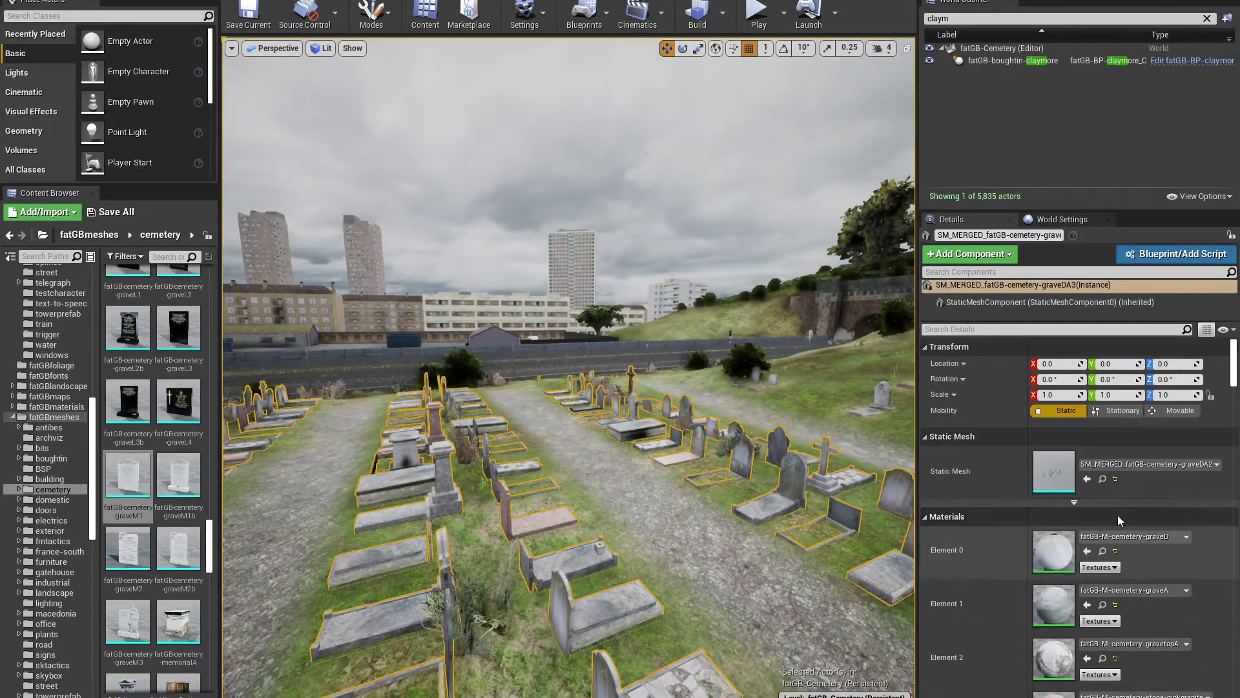
pyautogui.click(1102, 479)
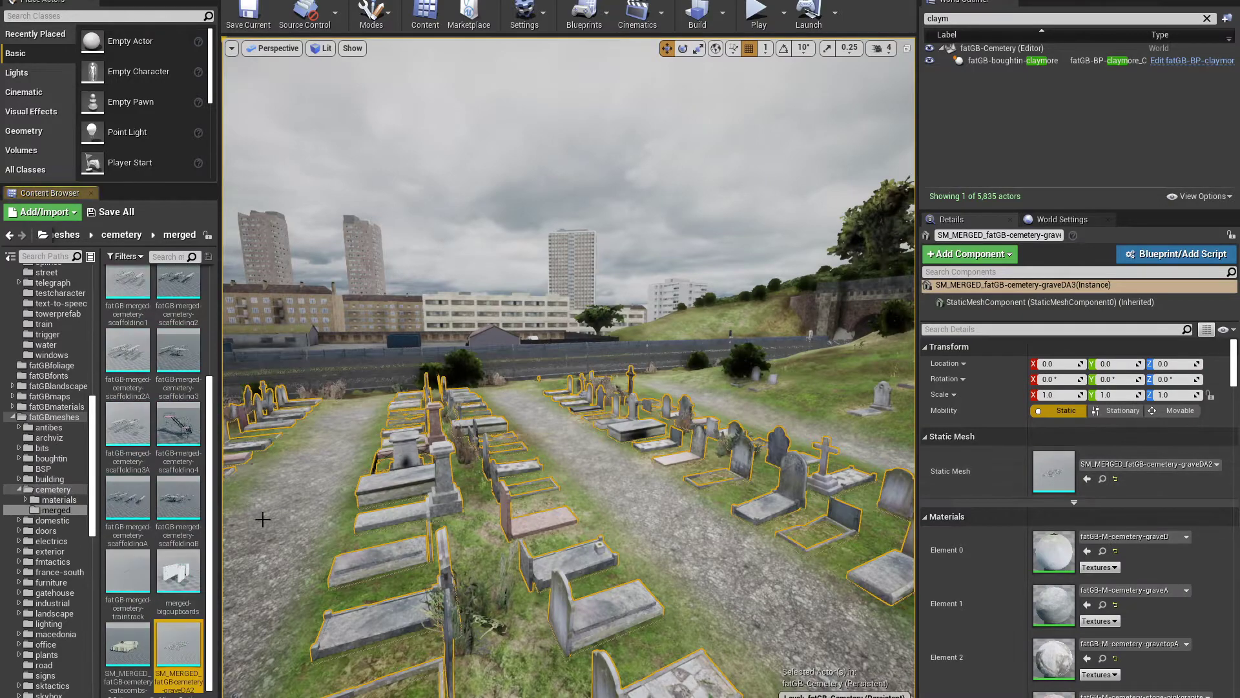
pyautogui.doubleClick(173, 649)
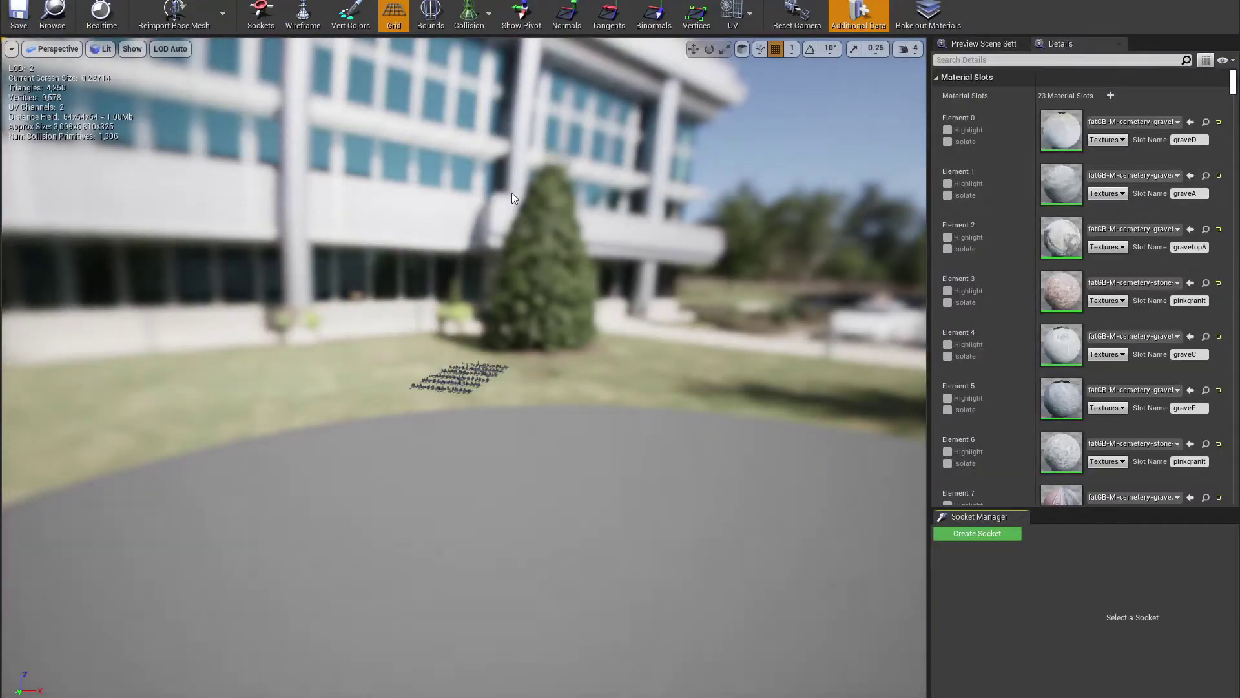
# Examine the merged graves mesh from a distance and up close among its headstone rows.
pyautogui.press('w')
pyautogui.moveTo(464, 367); pyautogui.dragTo(442, 369, button='right')
pyautogui.moveTo(484, 299); pyautogui.dragTo(485, 300, button='right')
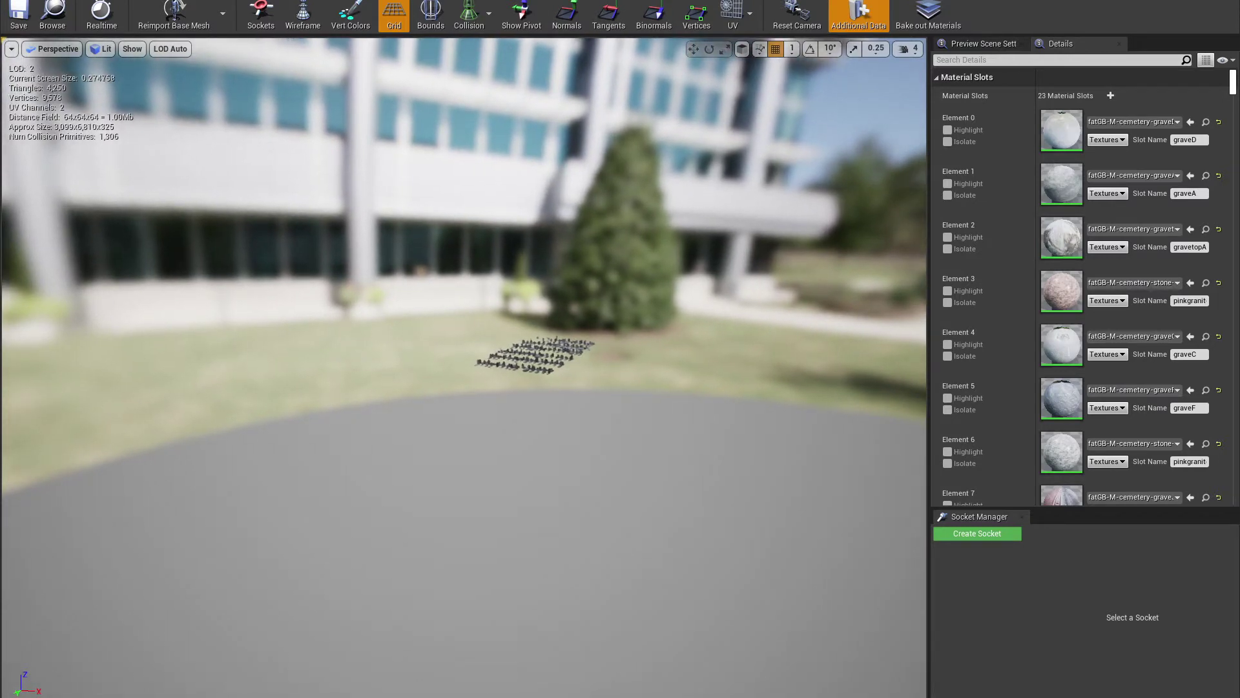
pyautogui.press('w')
pyautogui.moveTo(485, 300); pyautogui.dragTo(503, 296, button='right')
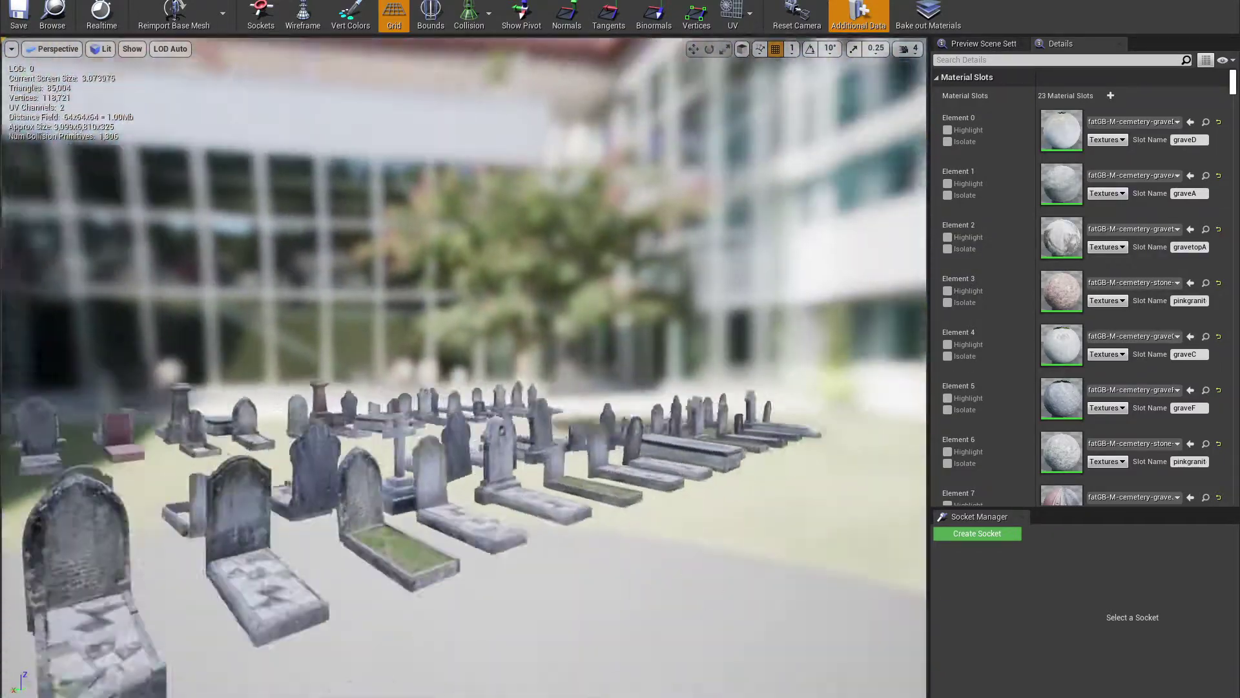
# Return to the cemetery level, select the landscape and tour the grassy areas with scattered old headstones.
pyautogui.moveTo(200, 58); pyautogui.dragTo(200, 58, button='right')
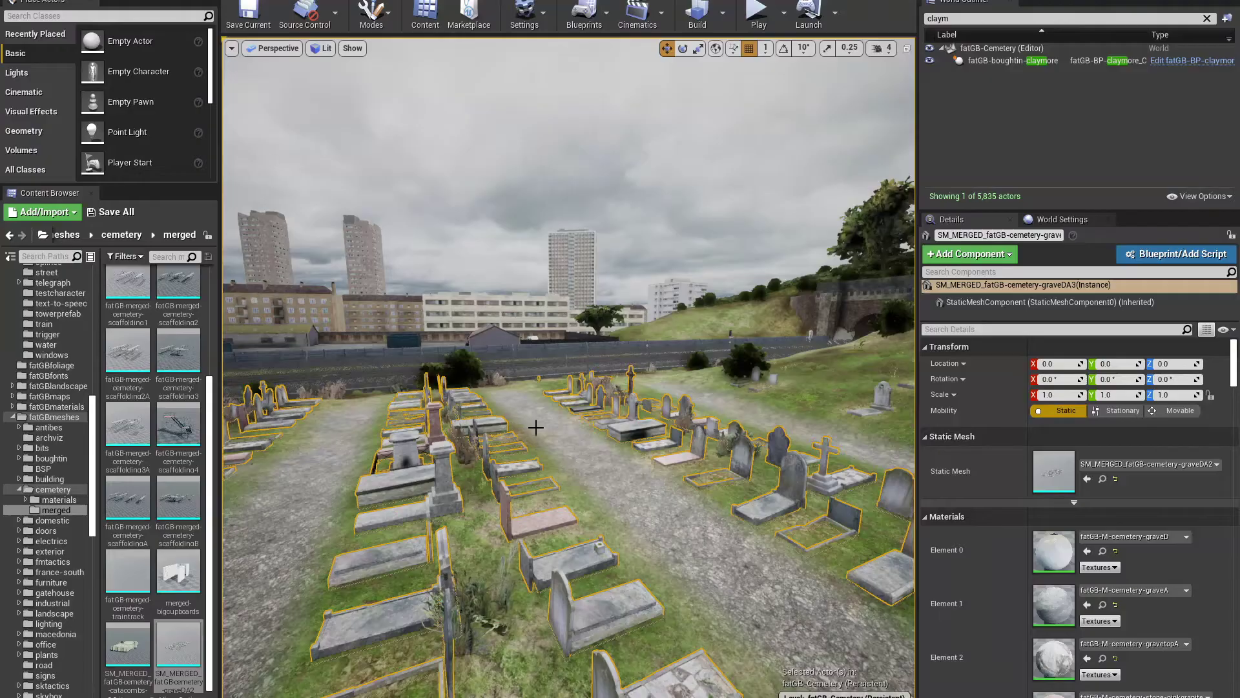
pyautogui.click(537, 424)
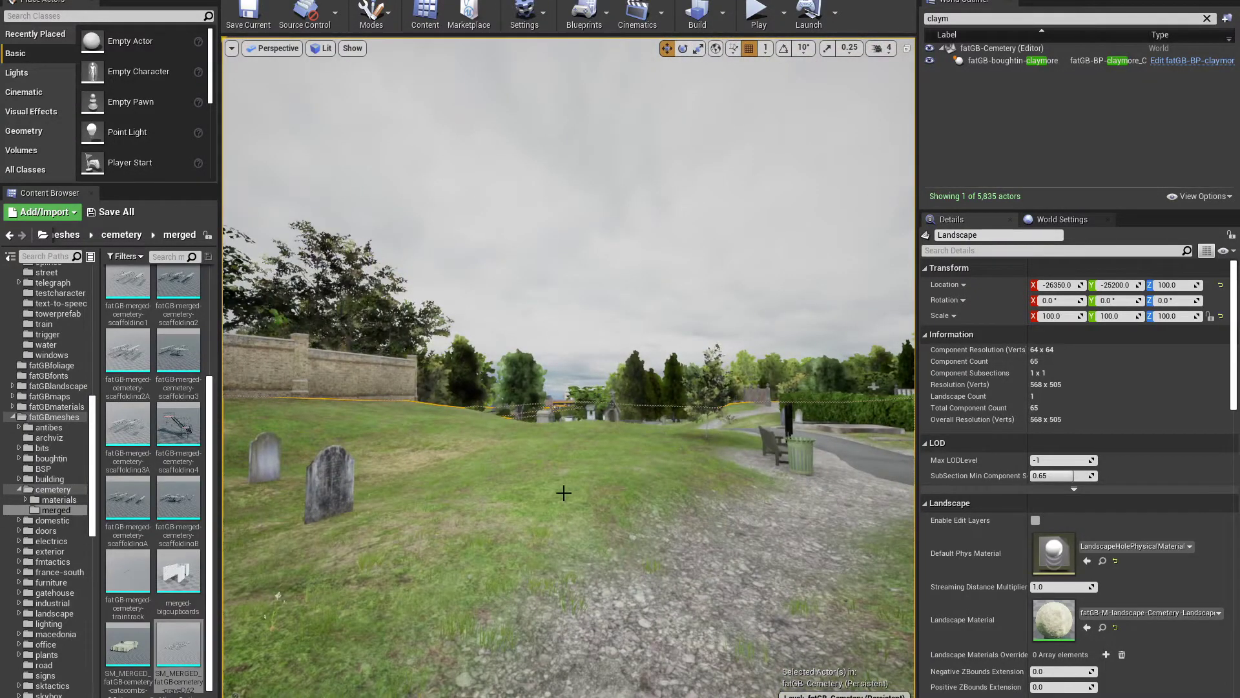
pyautogui.moveTo(569, 366); pyautogui.dragTo(561, 470, button='right')
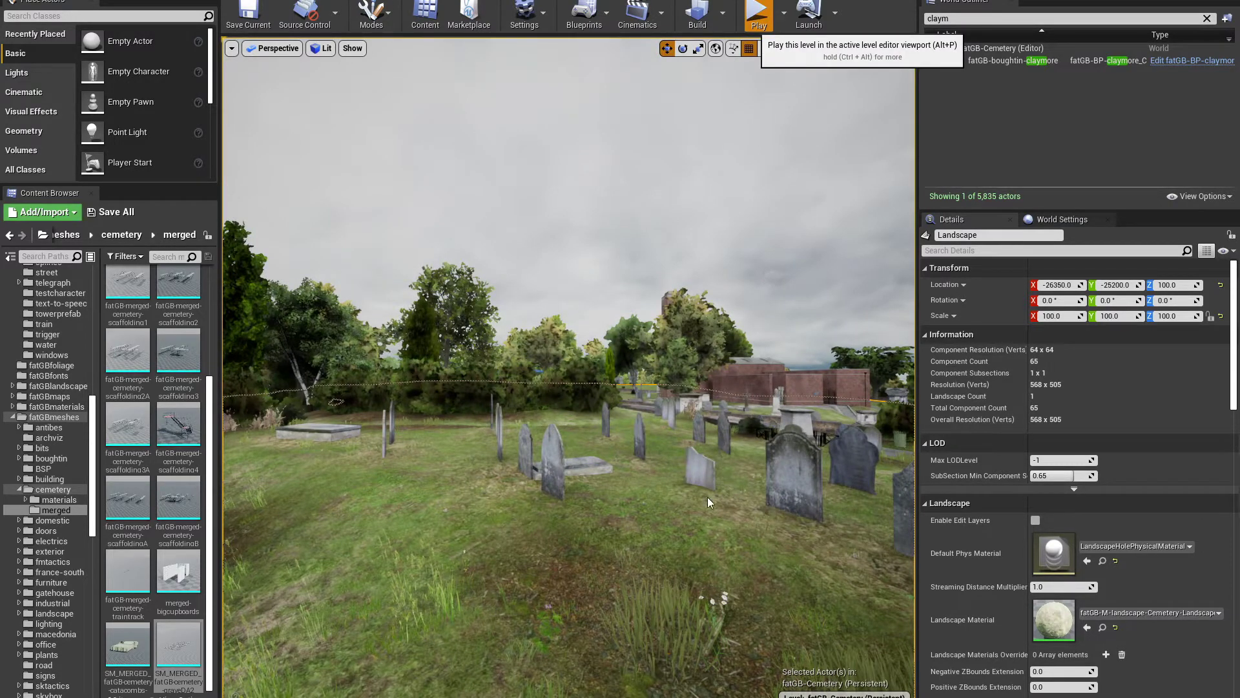
# Play the level in the editor and explore the cemetery grounds around the yellow excavator, trees and bushes.
pyautogui.hotkey('alt', 'p')
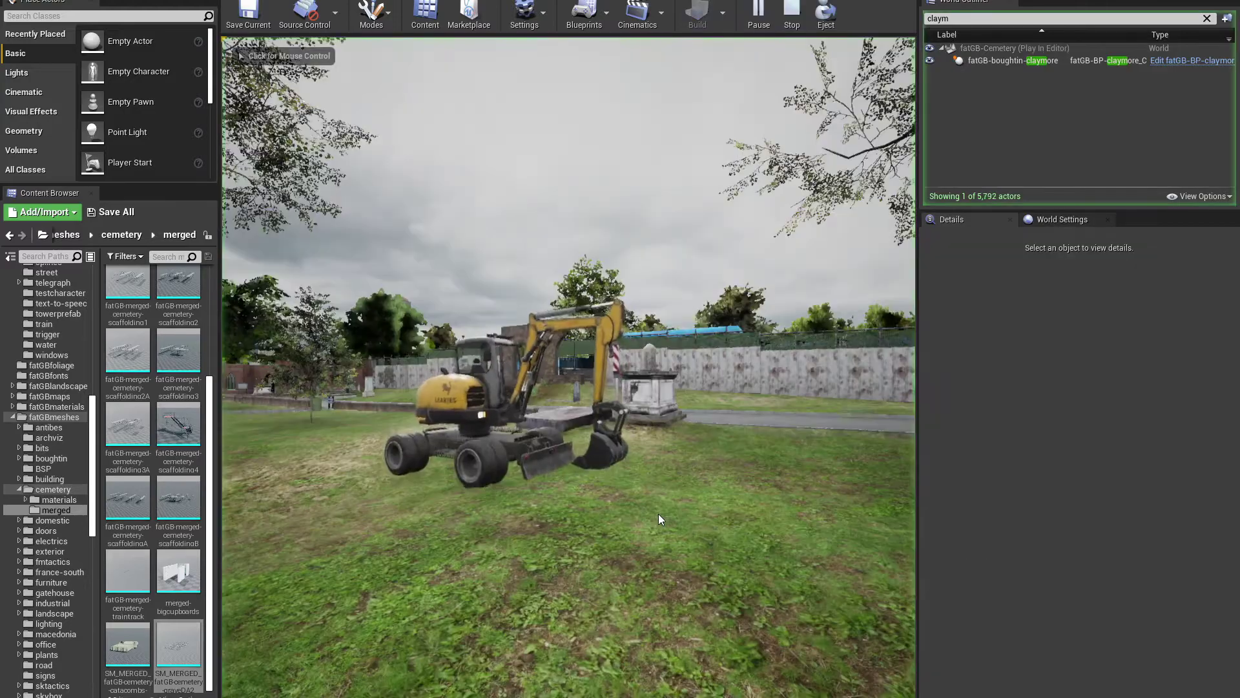
pyautogui.press('w')
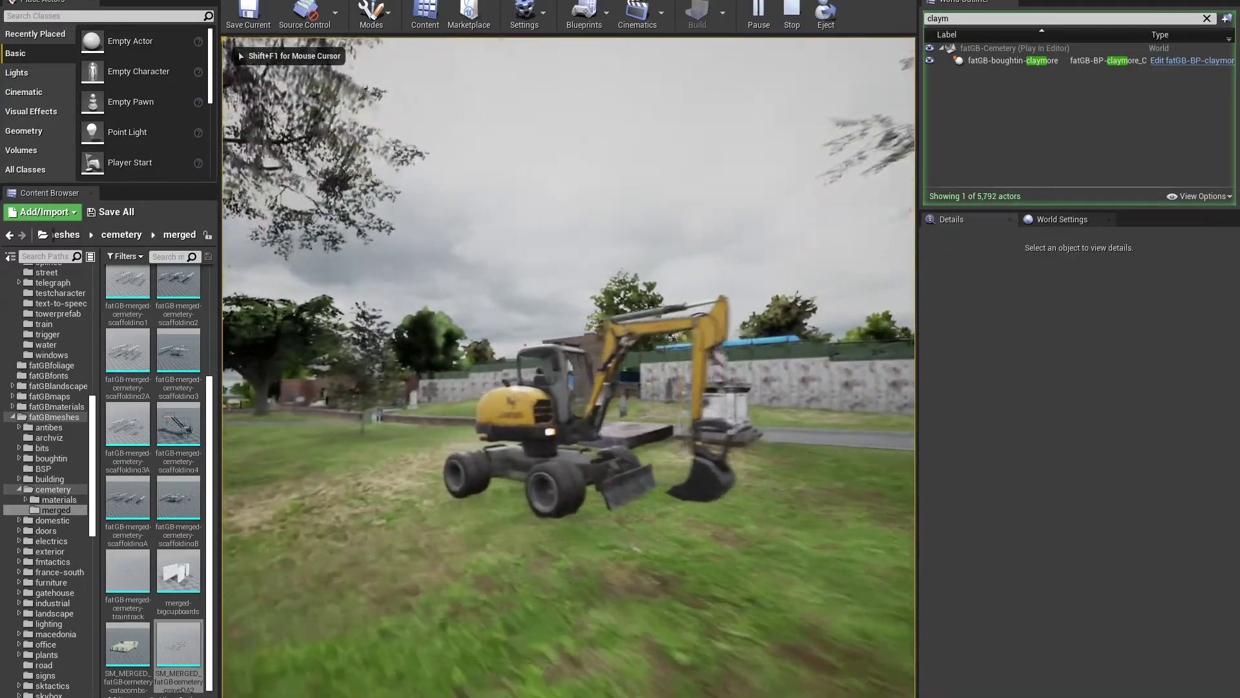
pyautogui.press('w')
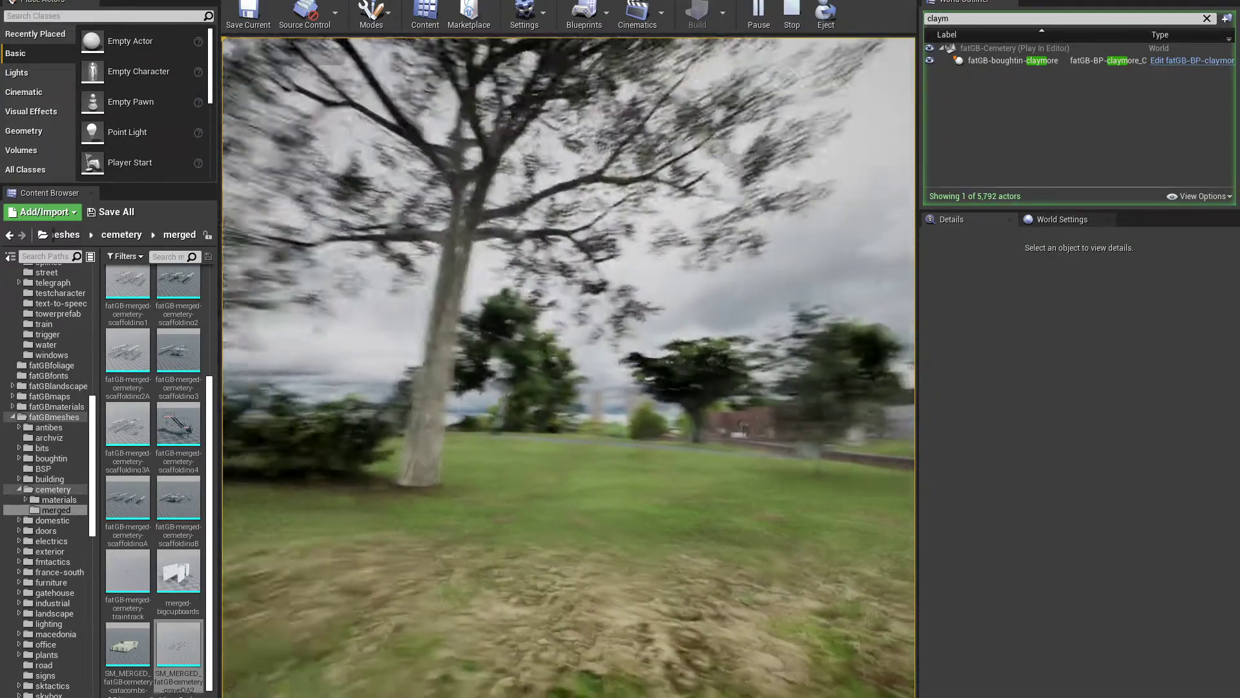
pyautogui.press('w')
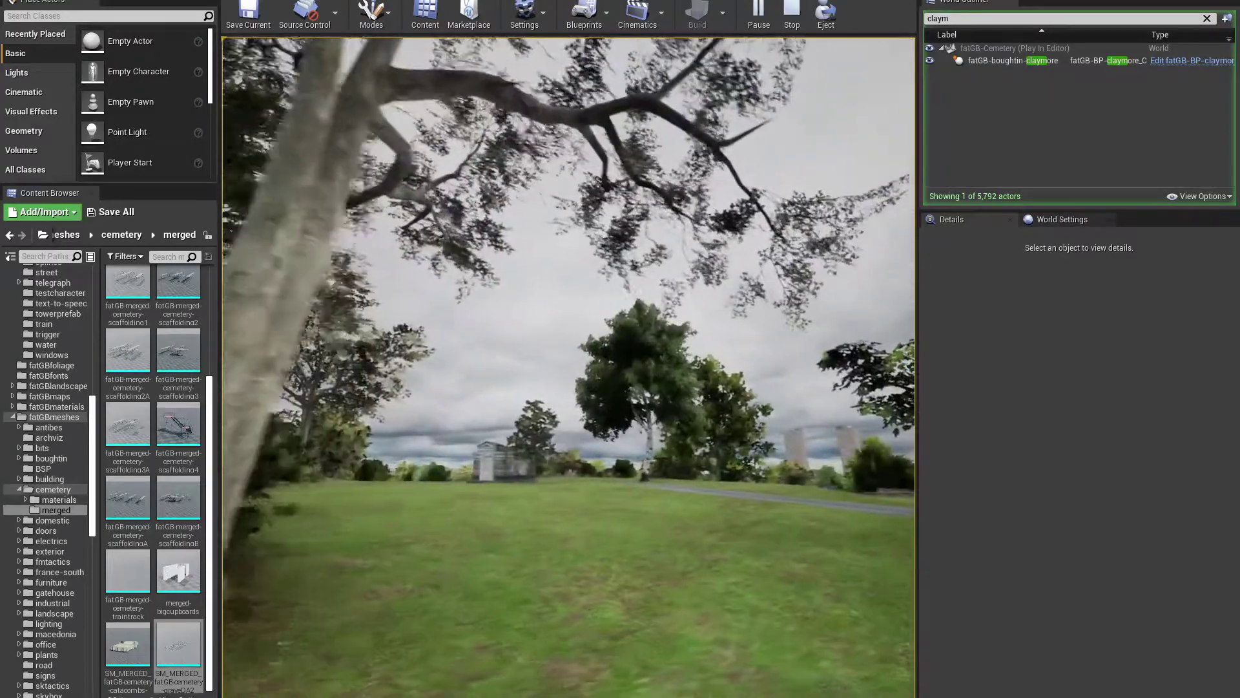
pyautogui.press('w')
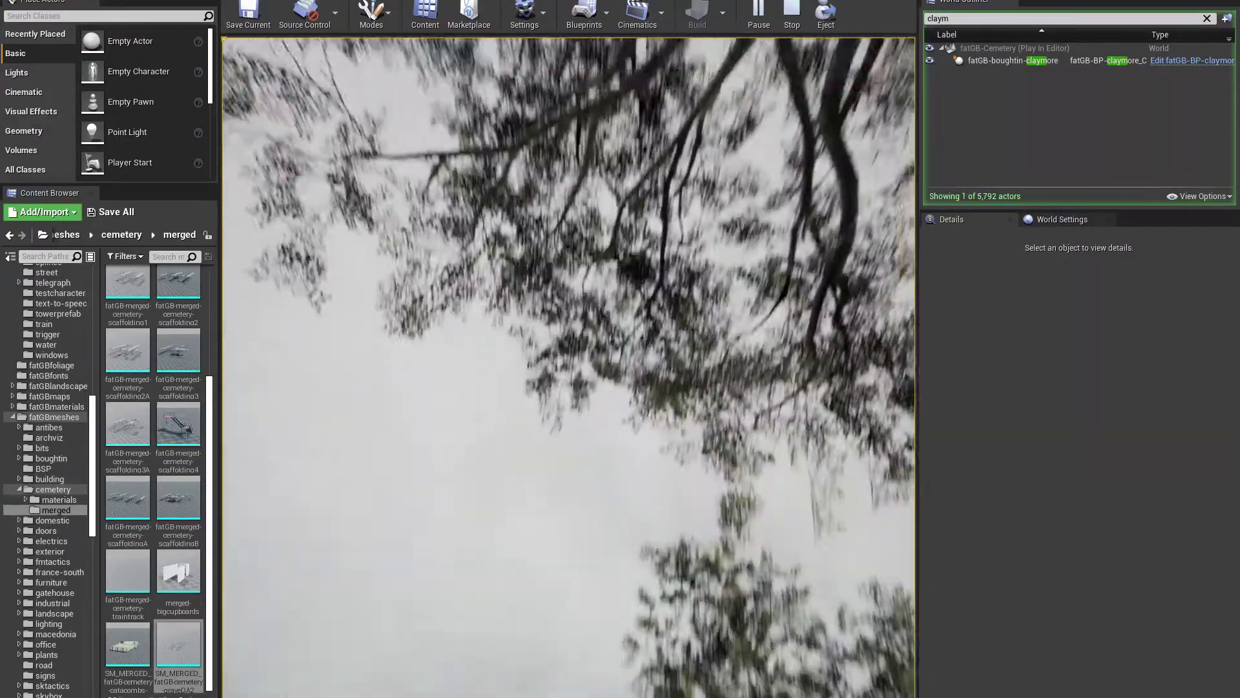
pyautogui.press('w')
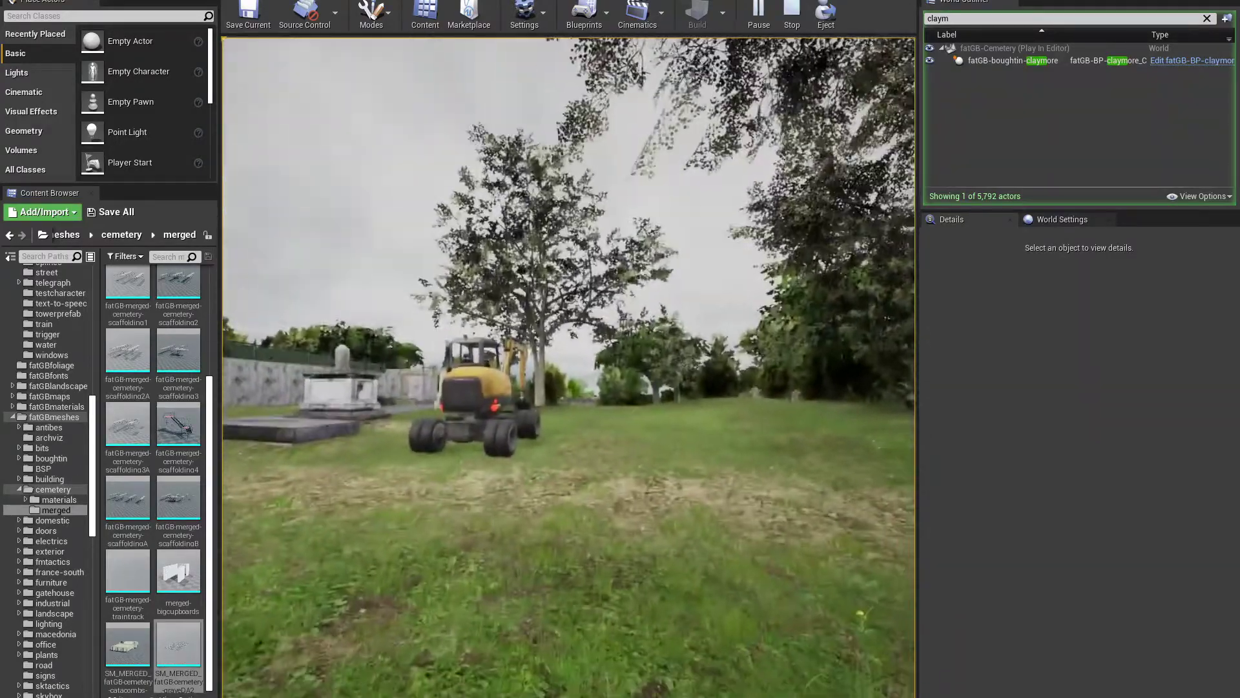
pyautogui.press('w')
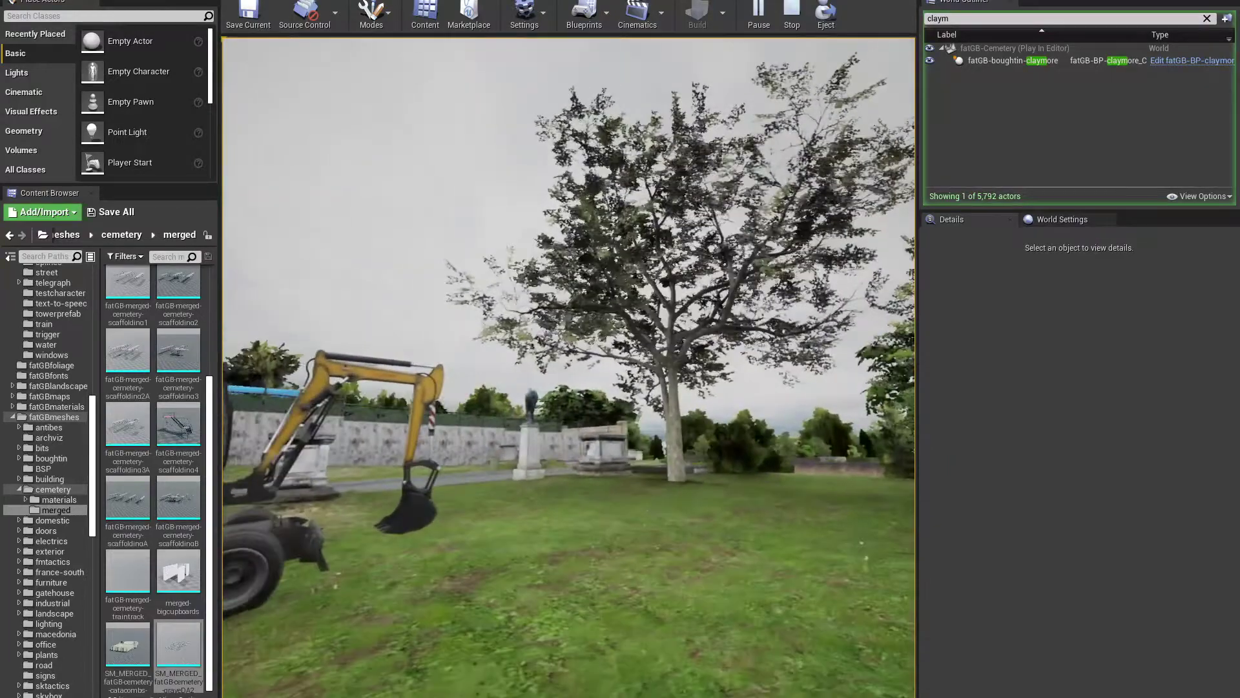
pyautogui.press('w')
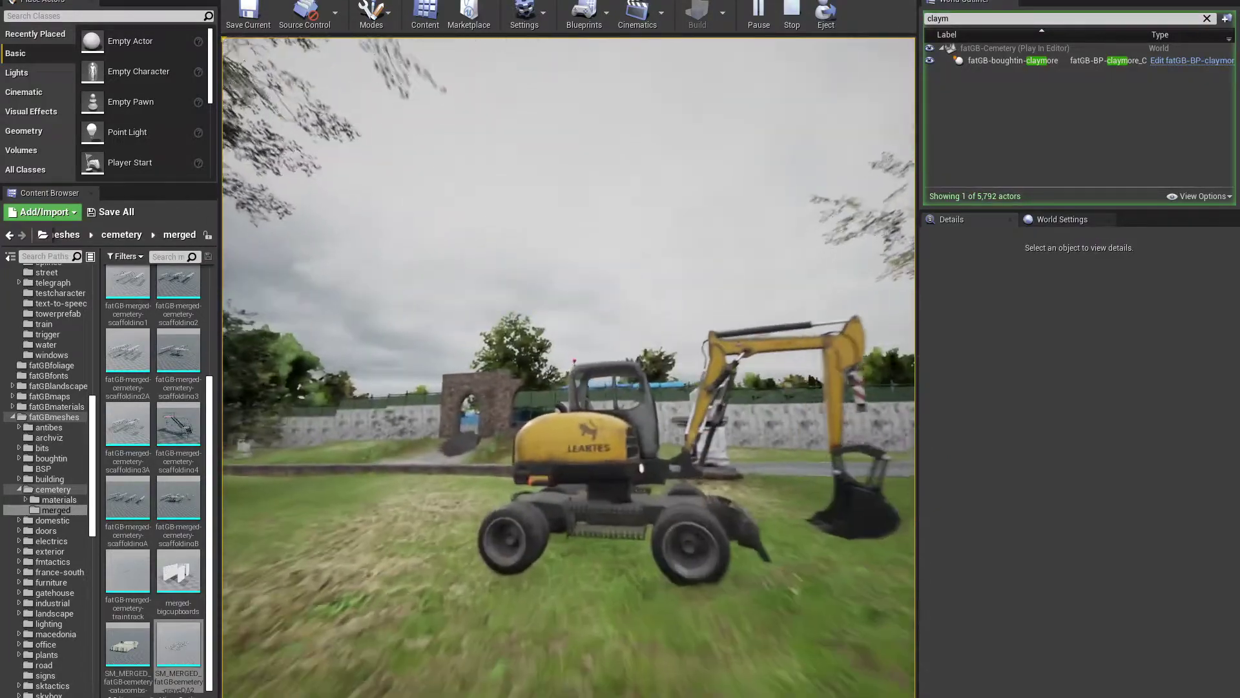
pyautogui.press('e')
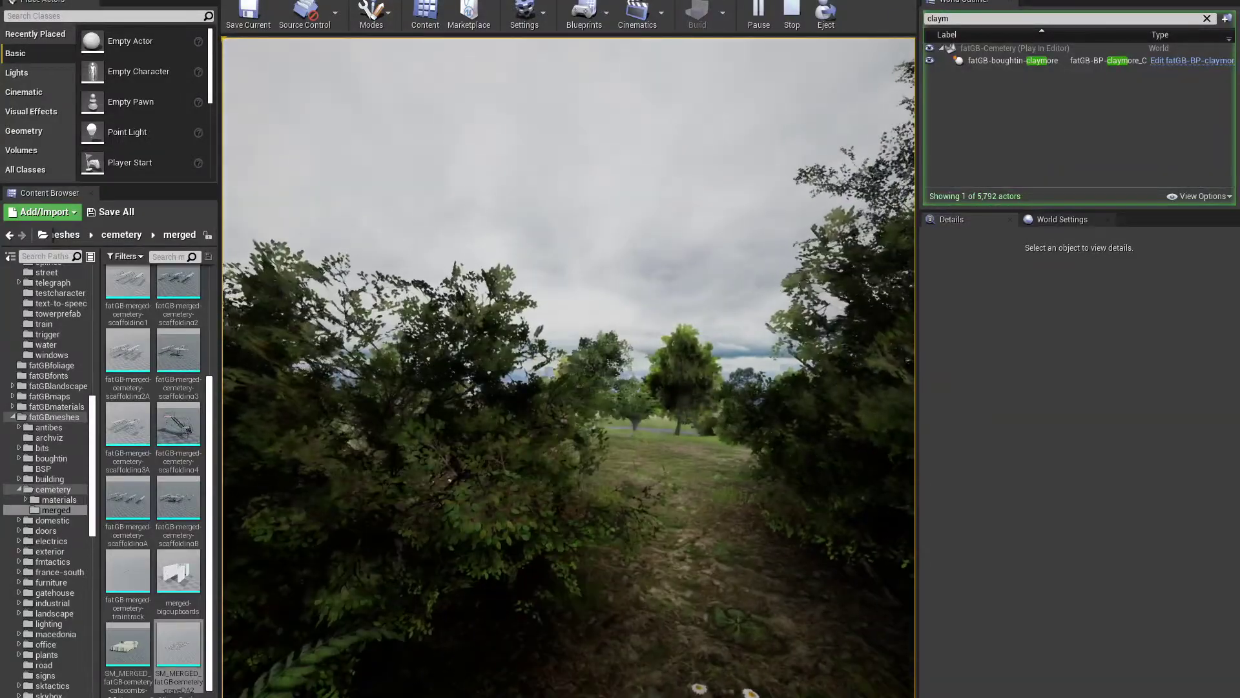
# Stop the play session and survey the headstones along the iron fence and the overgrown bank.
pyautogui.press('Escape')
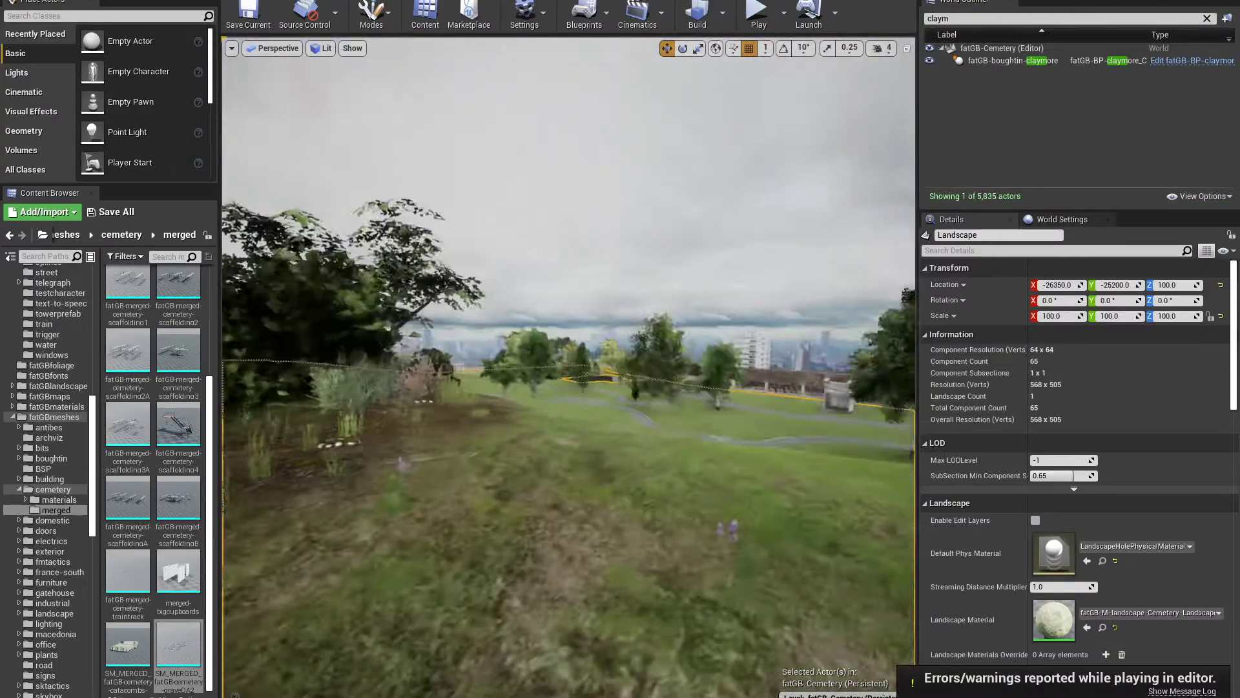
pyautogui.moveTo(607, 473); pyautogui.dragTo(769, 472, button='right')
pyautogui.moveTo(564, 479); pyautogui.dragTo(678, 479, button='right')
pyautogui.moveTo(564, 480); pyautogui.dragTo(730, 479, button='right')
pyautogui.moveTo(564, 479); pyautogui.dragTo(698, 479, button='right')
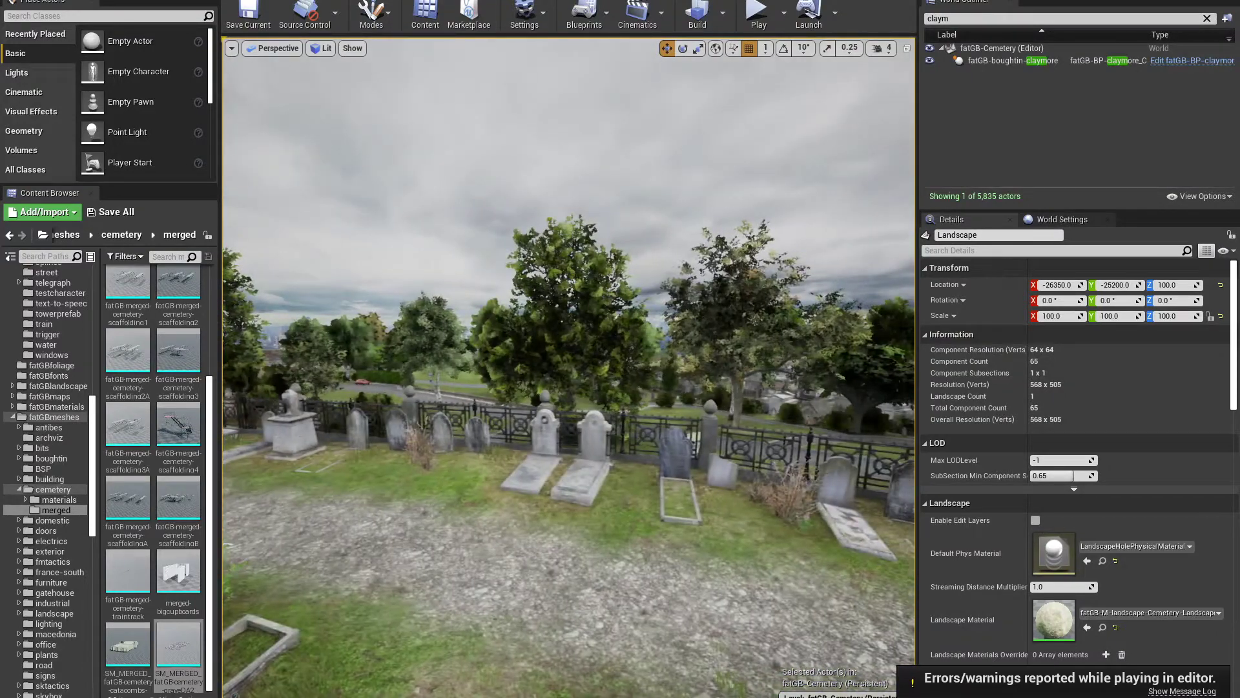
pyautogui.moveTo(564, 479); pyautogui.dragTo(287, 479, button='right')
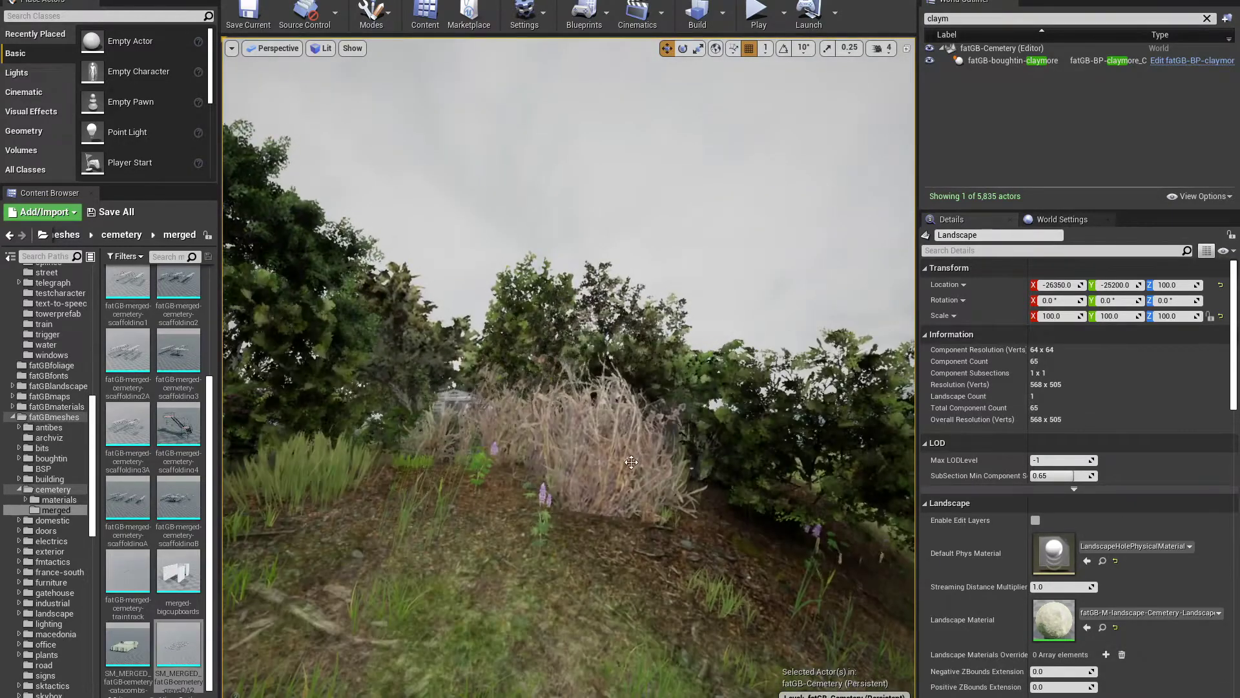
# Switch to foliage editing and select the clump of tall dry grass on the bank.
pyautogui.moveTo(595, 509); pyautogui.dragTo(595, 508, button='right')
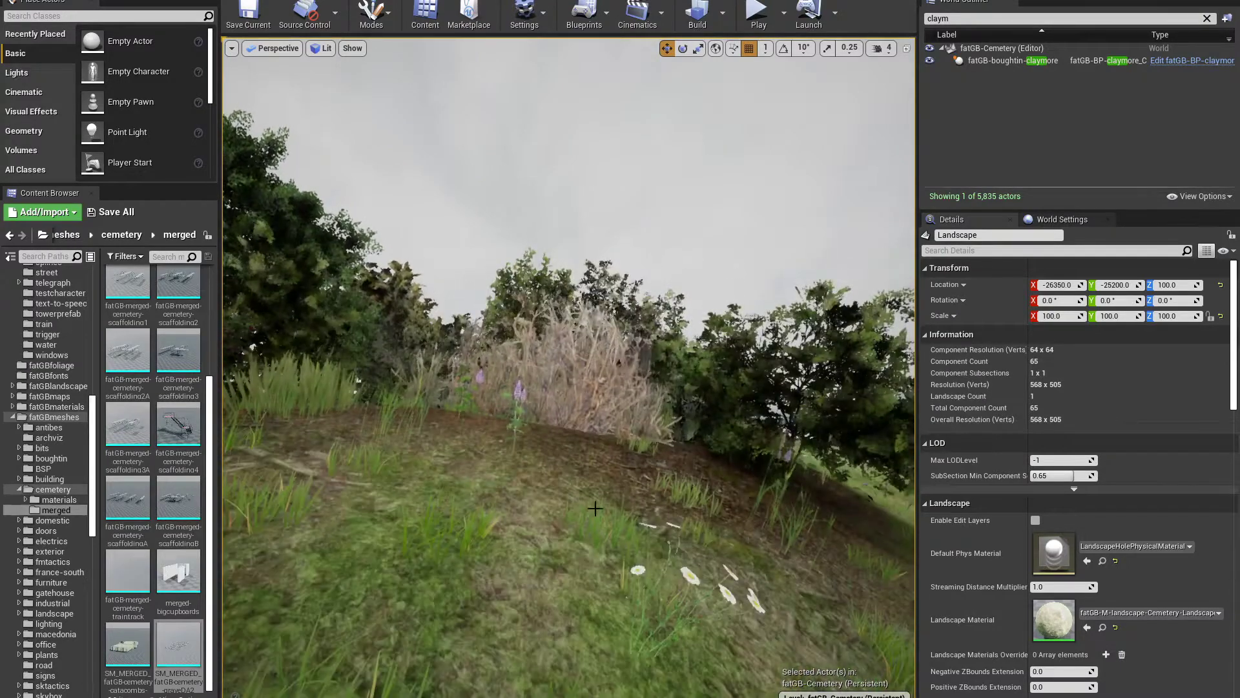
pyautogui.hotkey('shift', '4')
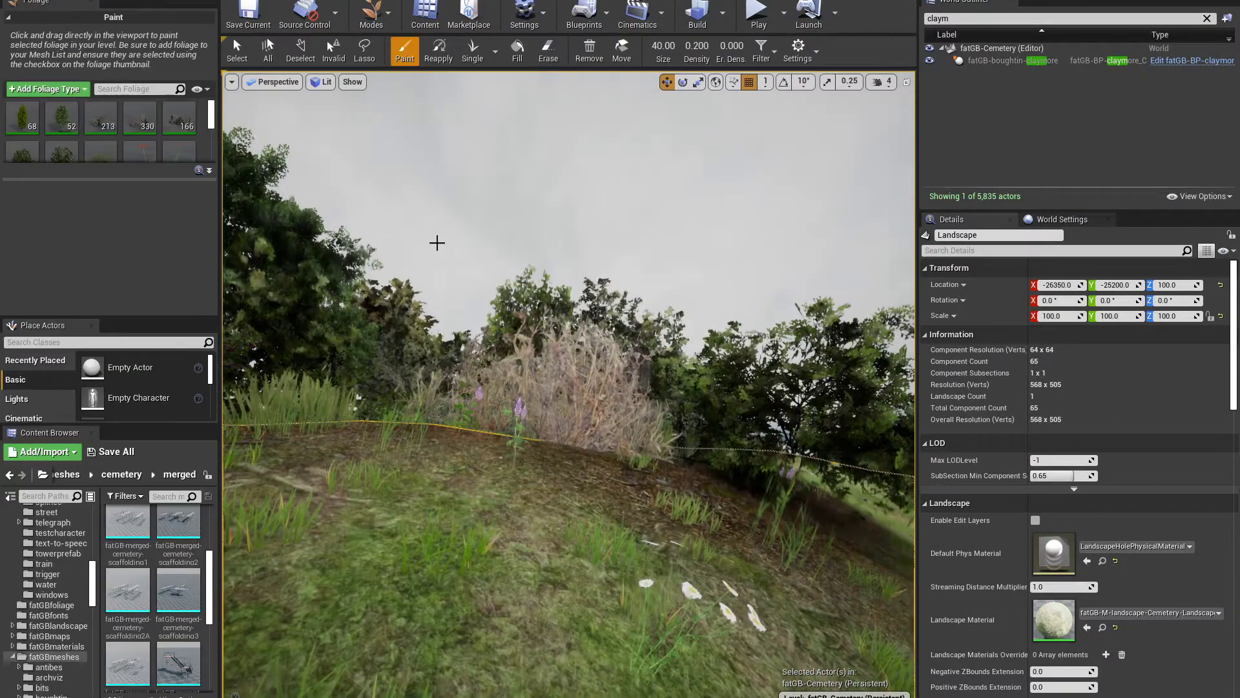
pyautogui.click(238, 50)
pyautogui.click(586, 423)
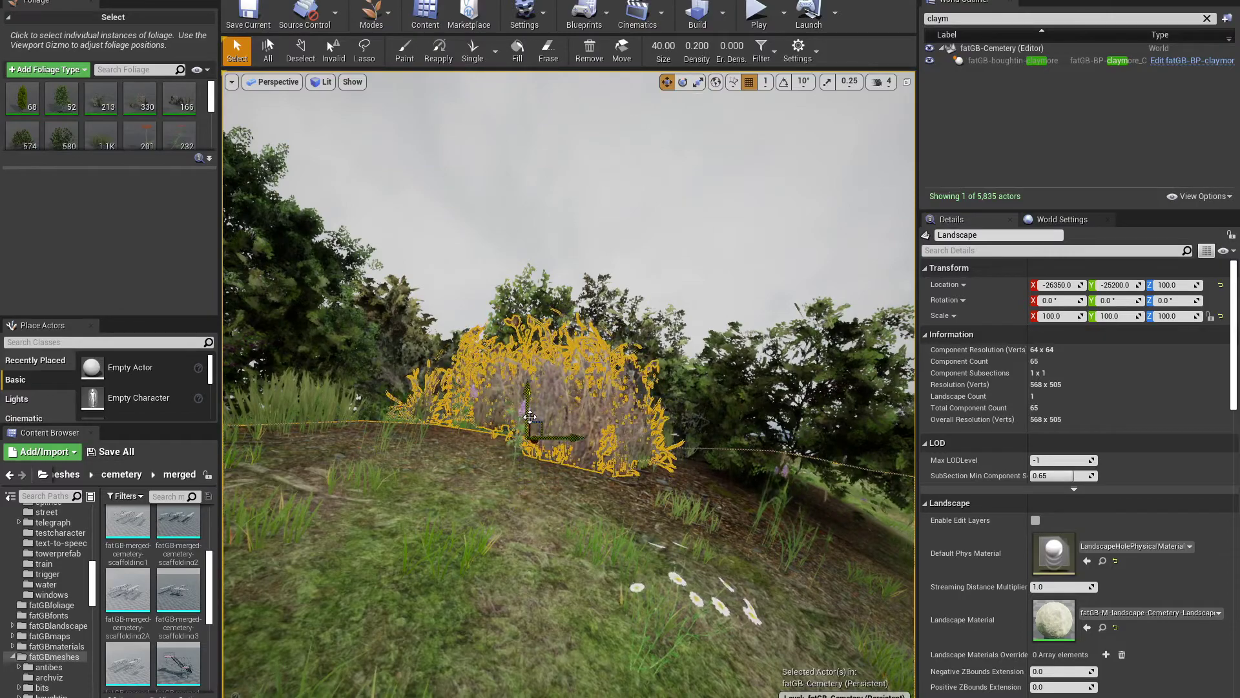
# Tour the rows of headstones down to the ornamental iron fence beside the stone ball-topped pillar.
pyautogui.moveTo(569, 388); pyautogui.dragTo(246, 160, button='right')
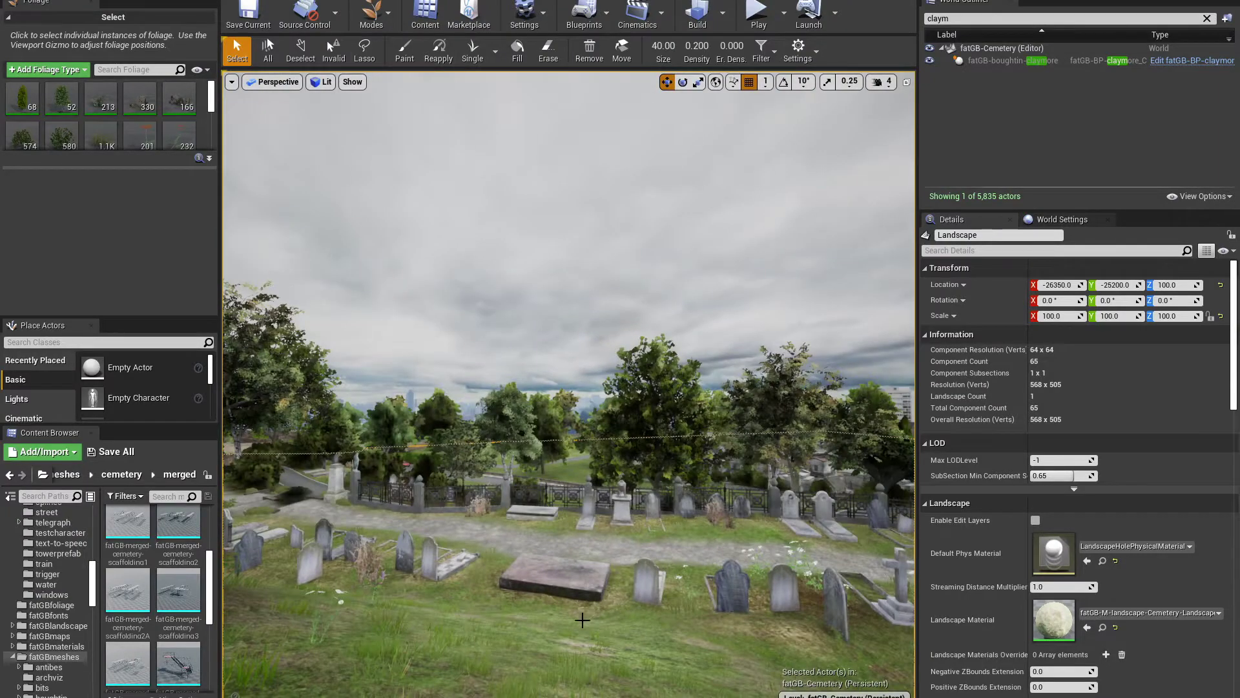
pyautogui.press('w')
pyautogui.moveTo(582, 620); pyautogui.dragTo(636, 483, button='right')
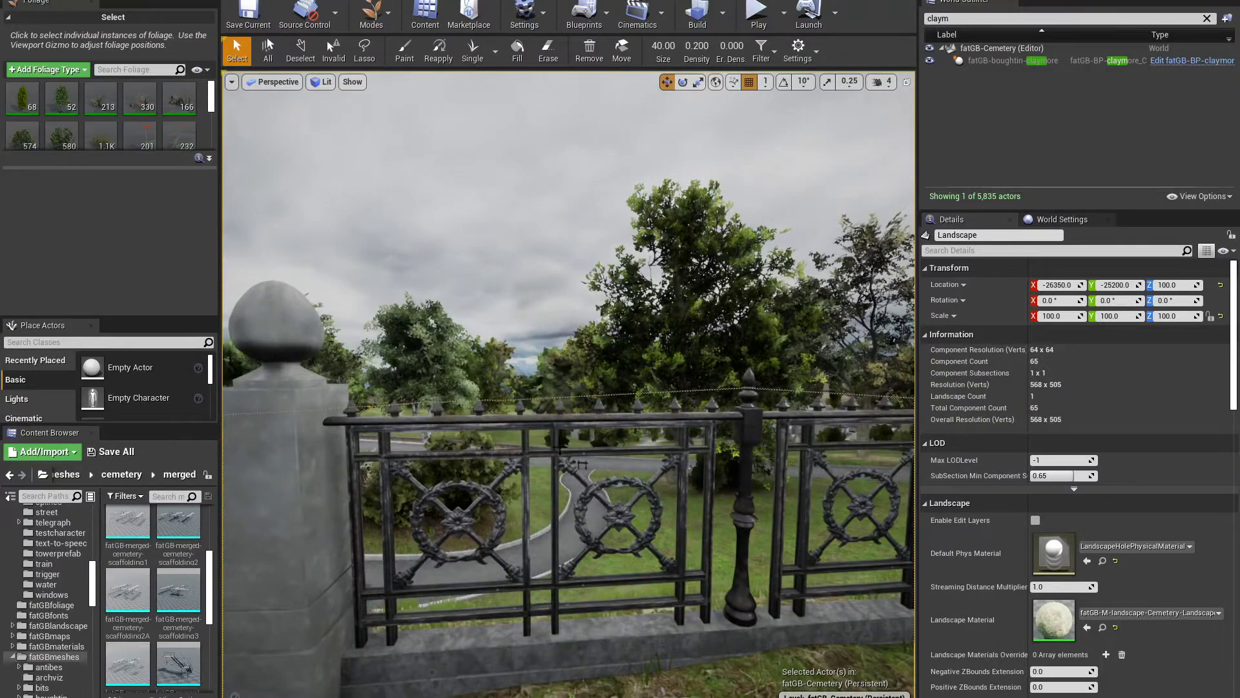
pyautogui.moveTo(556, 420); pyautogui.dragTo(579, 567, button='right')
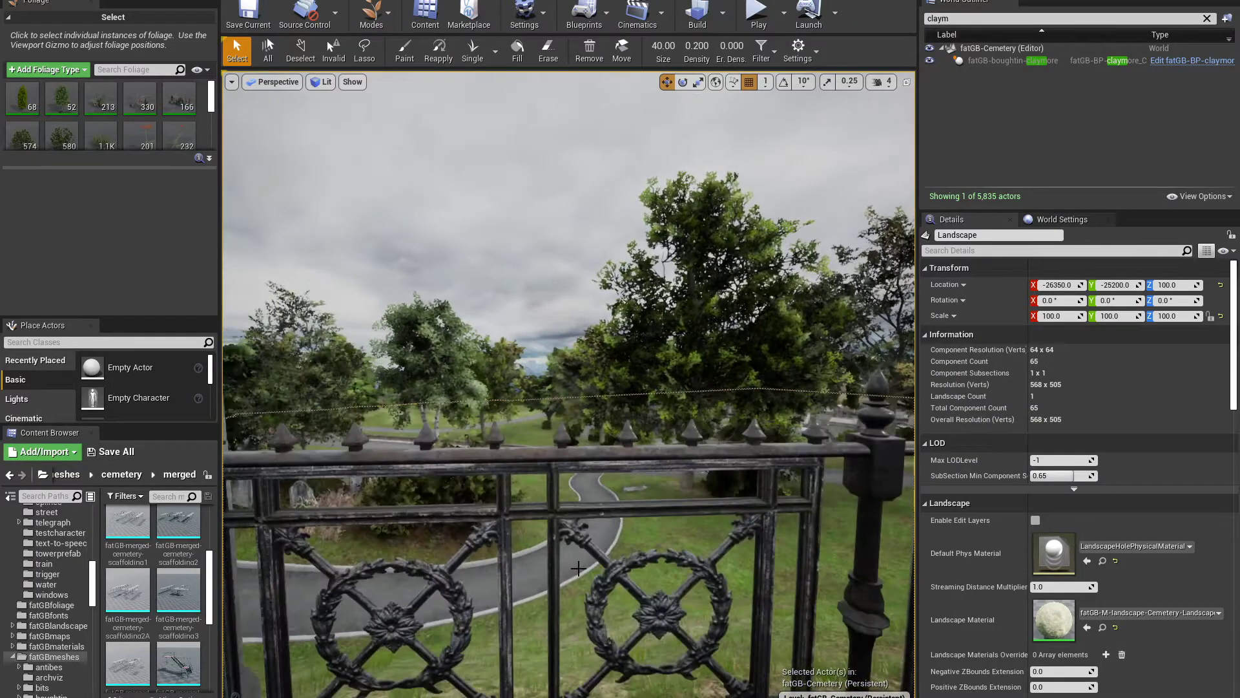
# Return to actor selection and examine the iron fence's wreath ornaments up close and along its length.
pyautogui.hotkey('shift', '1')
pyautogui.click(565, 511)
pyautogui.moveTo(565, 510); pyautogui.dragTo(528, 529, button='right')
pyautogui.click(598, 496)
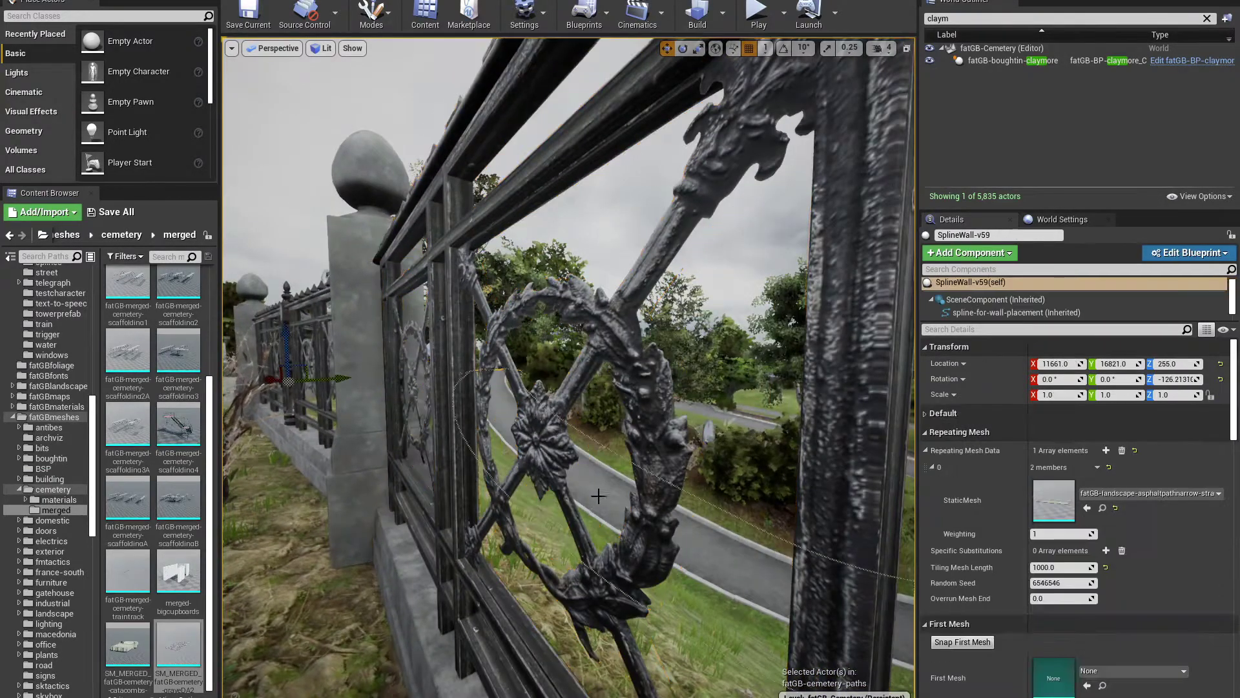
pyautogui.moveTo(599, 496); pyautogui.dragTo(602, 501, button='right')
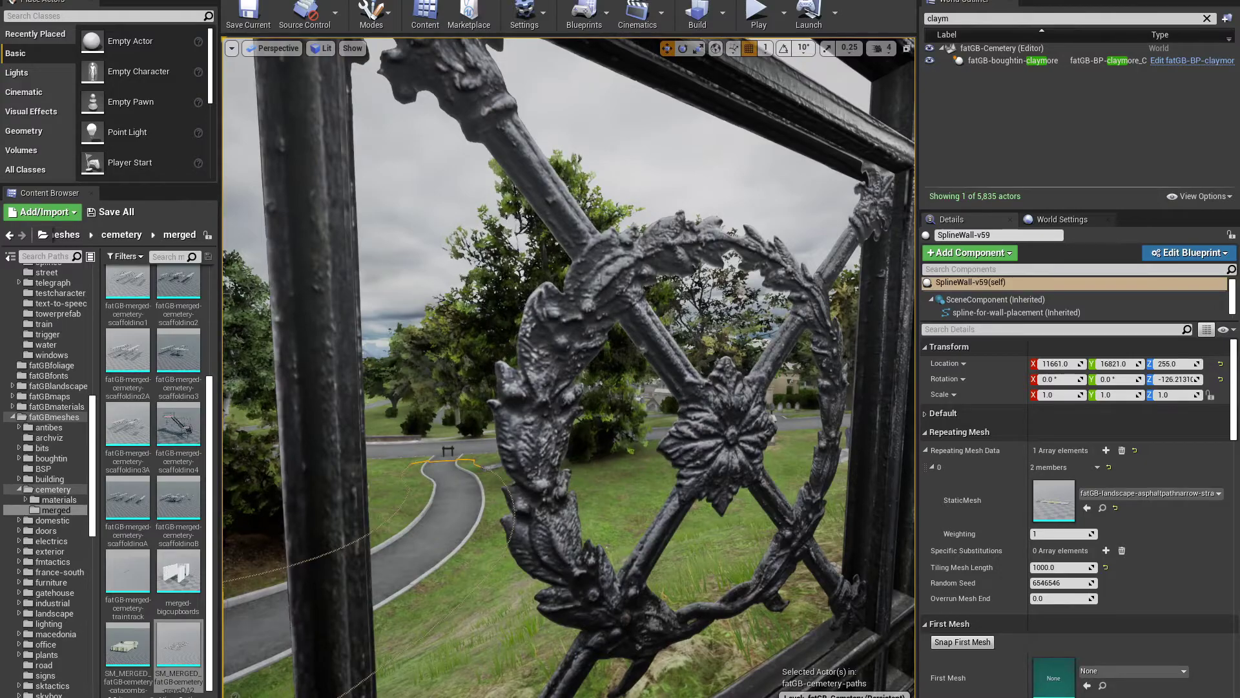
pyautogui.moveTo(602, 501); pyautogui.dragTo(635, 474, button='right')
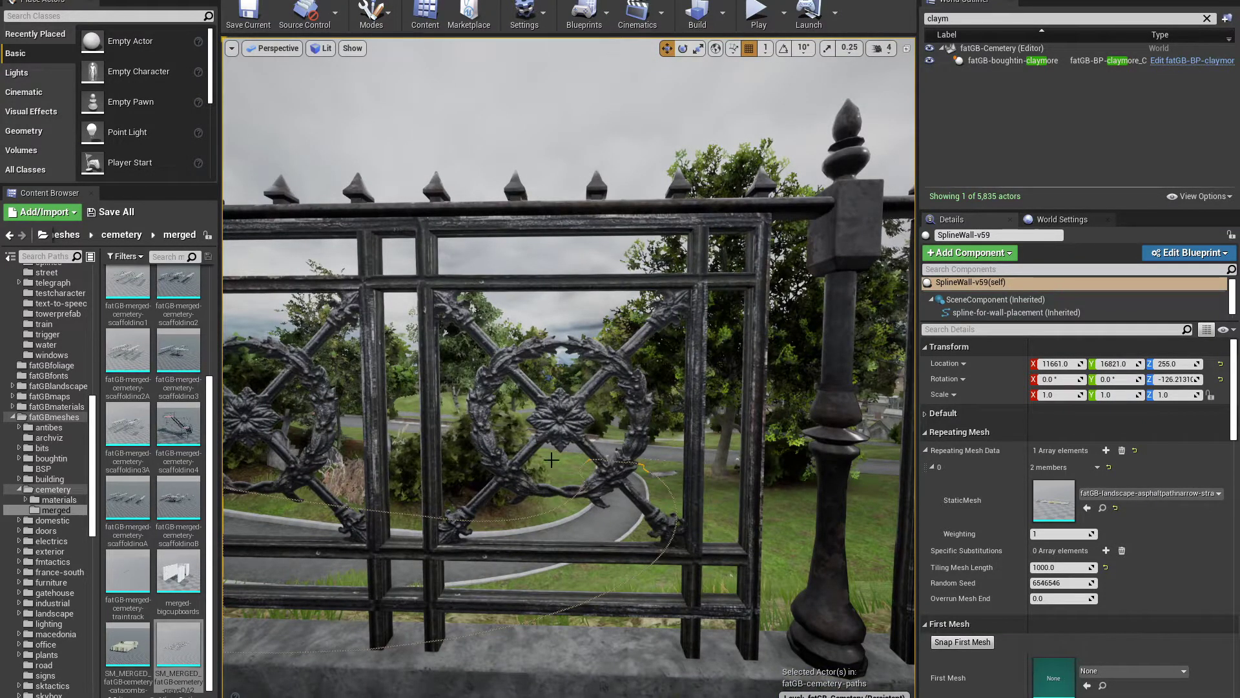
pyautogui.moveTo(551, 459); pyautogui.dragTo(572, 468, button='right')
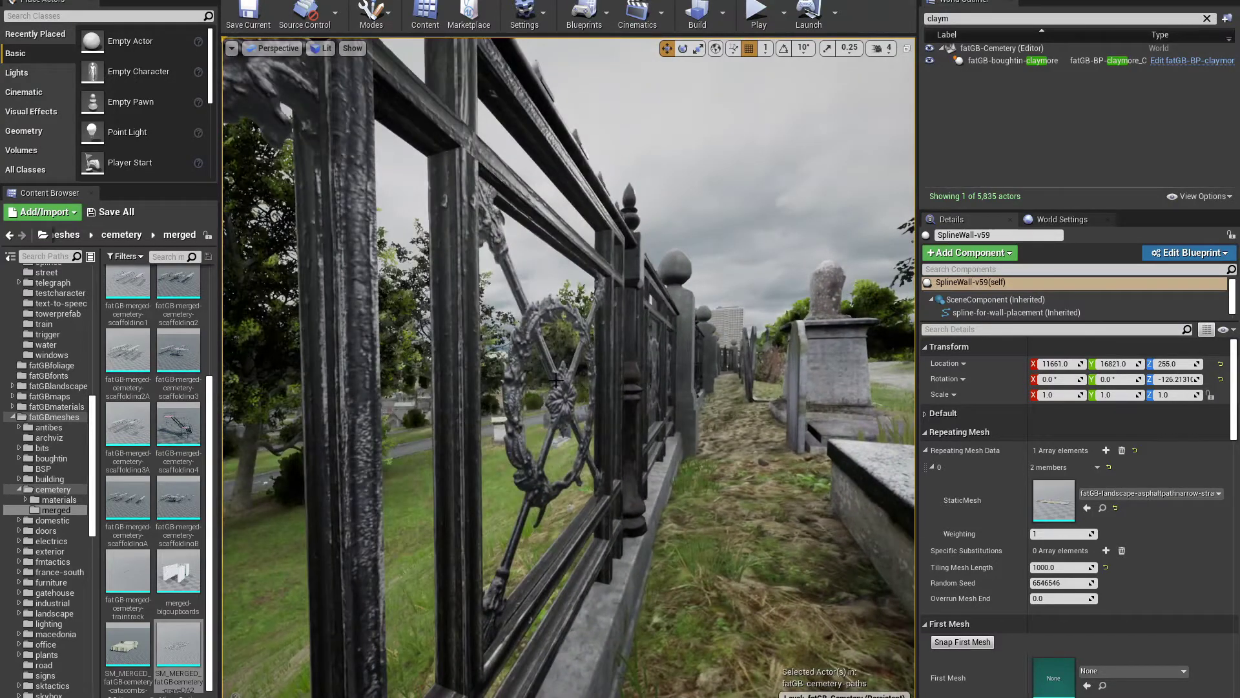
# Go to the stone mausoleums and select SM_Mausoleum_03a4, then the neighbouring SM_Mausoleum_05a3.
pyautogui.moveTo(574, 401); pyautogui.dragTo(623, 377, button='right')
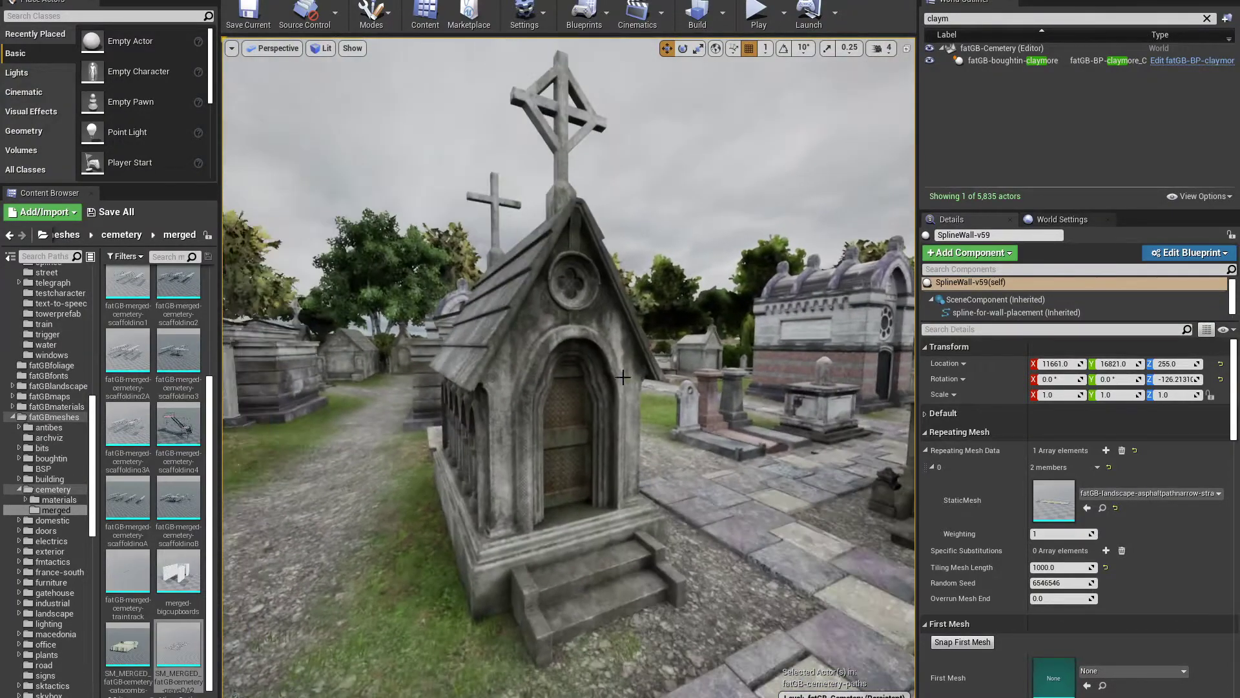
pyautogui.click(666, 555)
pyautogui.moveTo(666, 554); pyautogui.dragTo(730, 552, button='right')
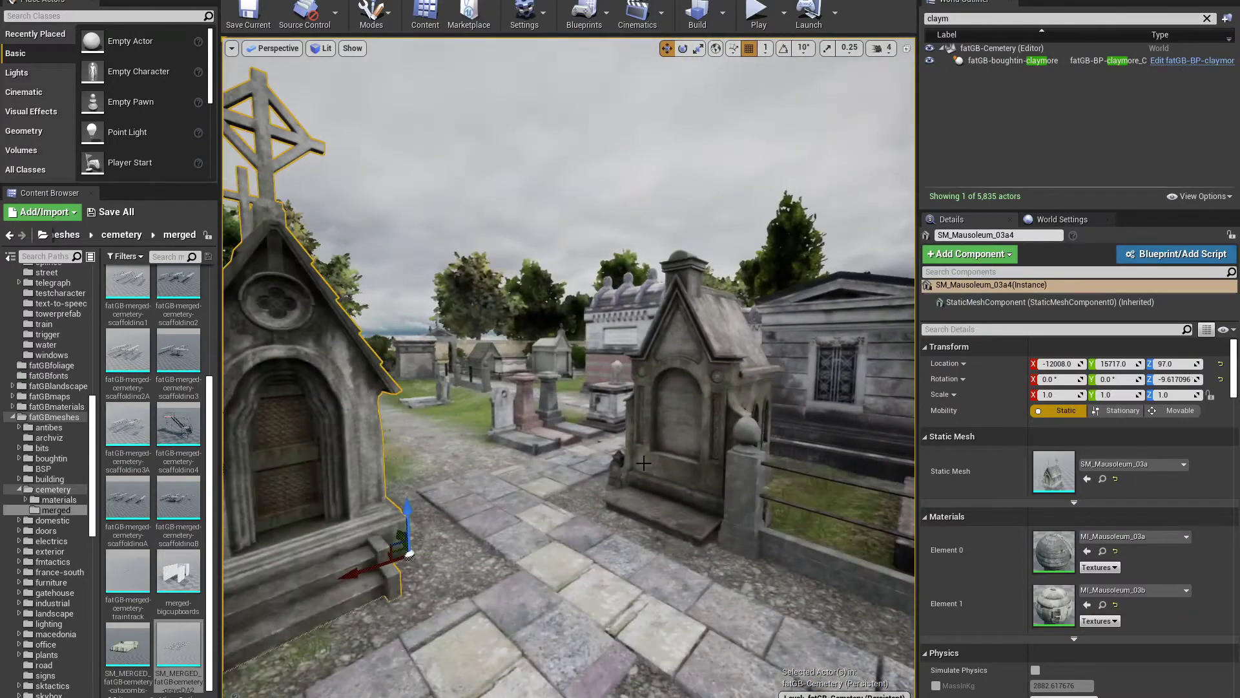
pyautogui.click(646, 462)
# Examine the scrollwork grille window of the large crypt up close and select the crypt fatGB-cemetery-cryptA5.
pyautogui.moveTo(646, 462)
pyautogui.mouseDown(button='right')
pyautogui.moveTo(620, 464)
pyautogui.moveTo(698, 463)
pyautogui.moveTo(641, 462)
pyautogui.mouseUp(button='right')
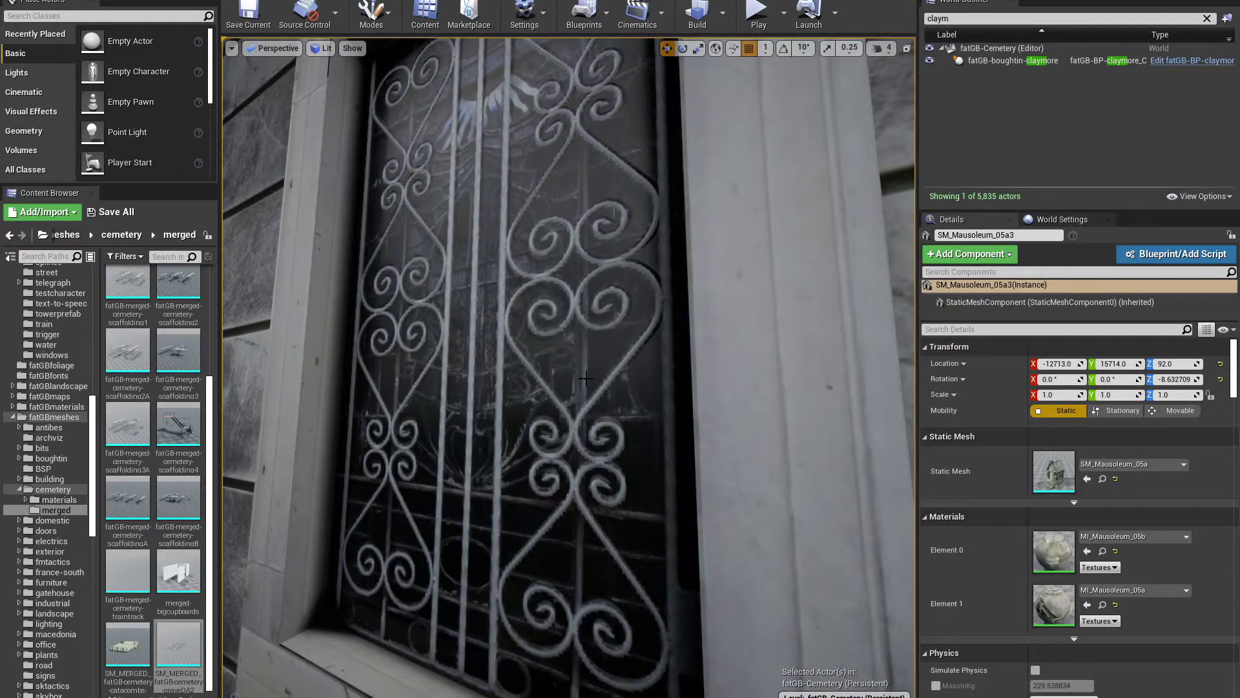
pyautogui.moveTo(641, 462); pyautogui.dragTo(635, 238, button='right')
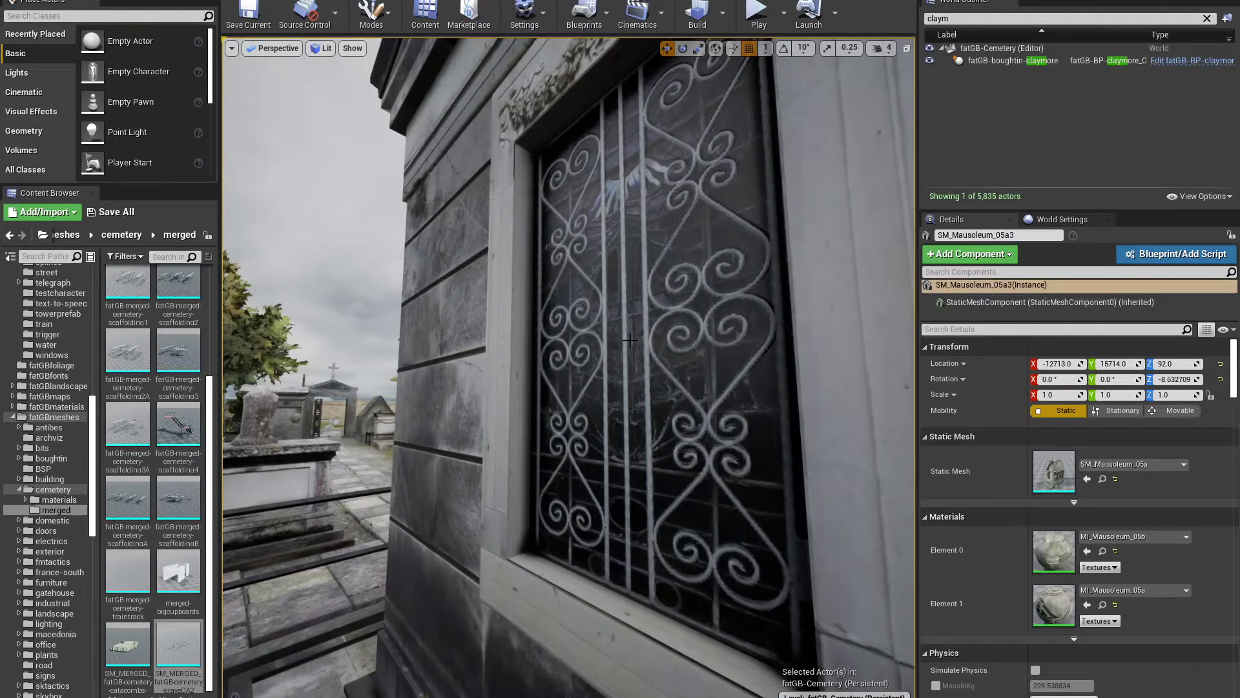
pyautogui.moveTo(641, 346); pyautogui.dragTo(607, 258, button='right')
pyautogui.click(607, 259)
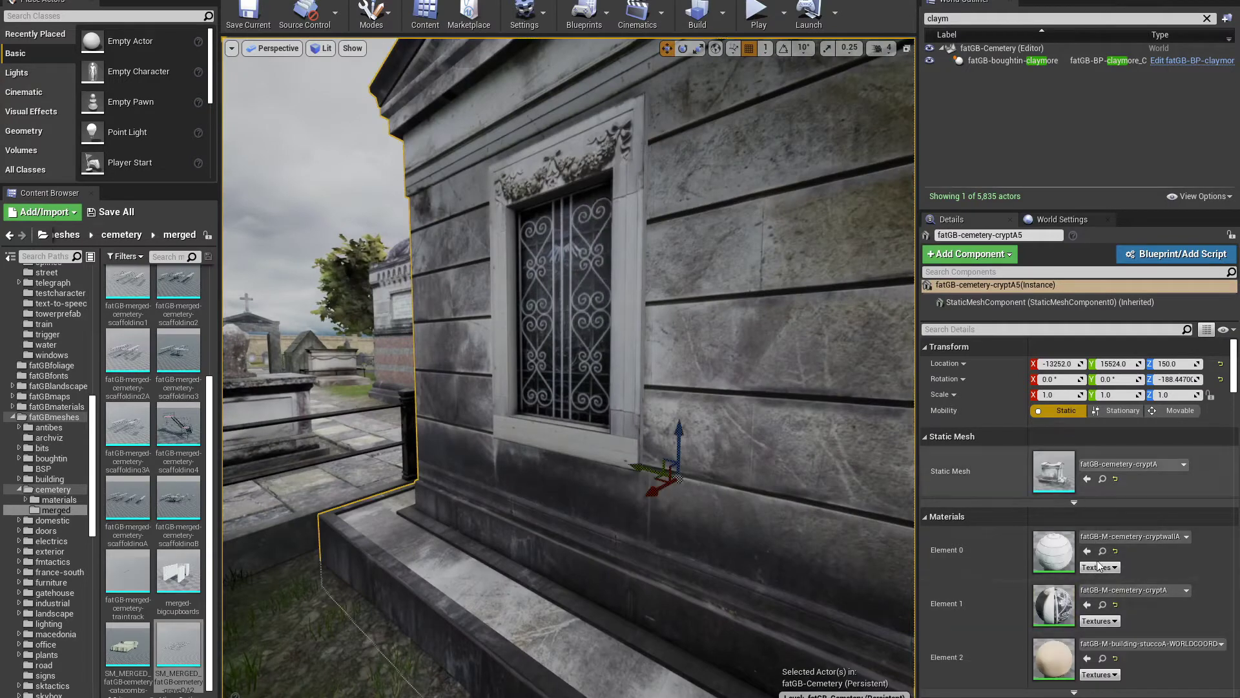
# Locate the crypt's material fatGB-M-cemetery-cryptA in the project content and open its node graph.
pyautogui.click(1103, 604)
pyautogui.doubleClick(167, 441)
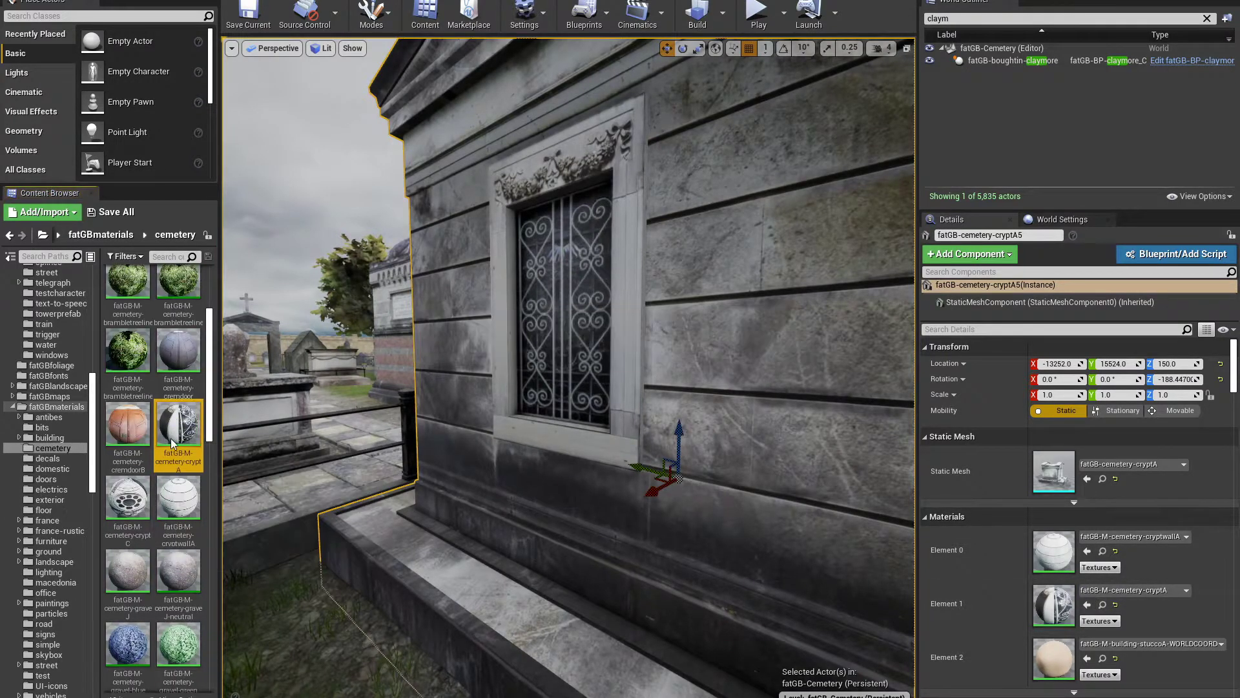
pyautogui.moveTo(618, 305); pyautogui.dragTo(659, 277, button='right')
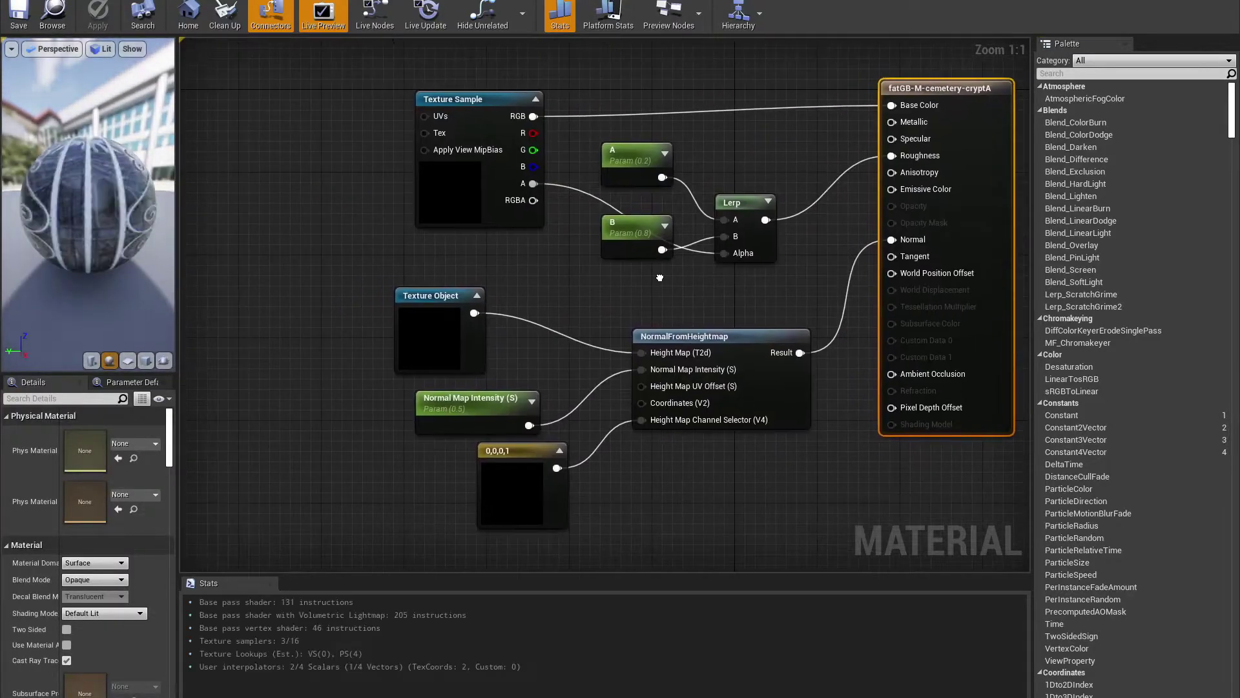
pyautogui.click(558, 279)
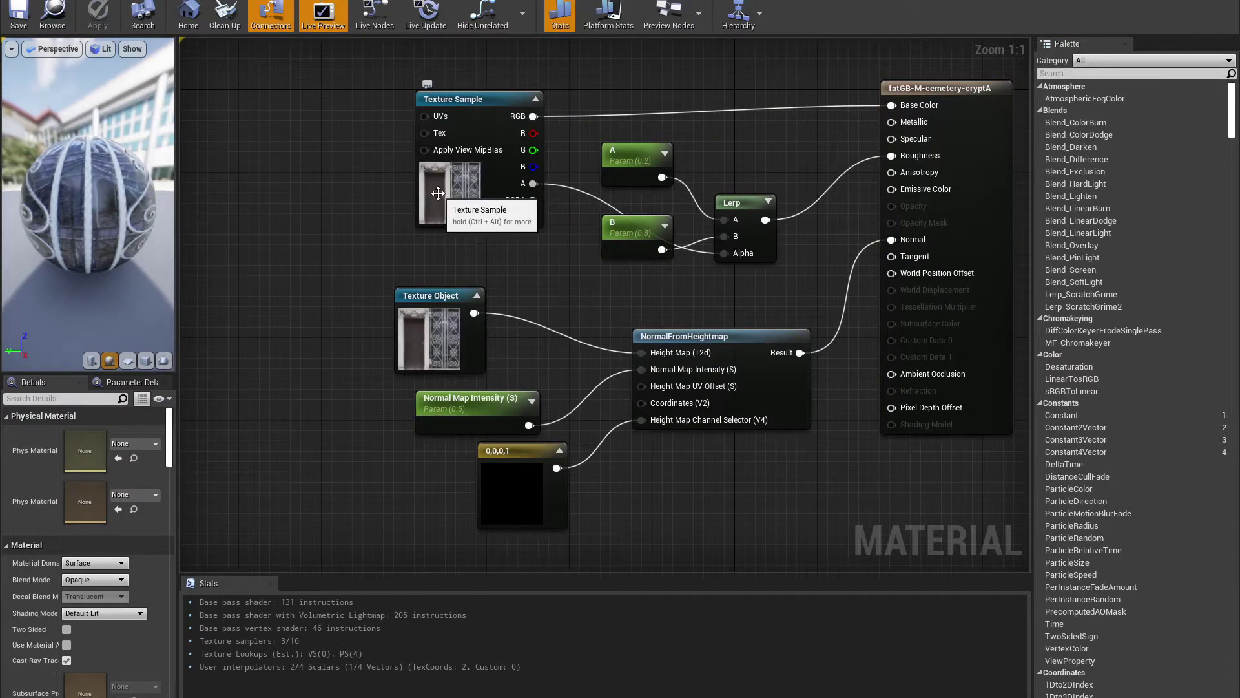
# Select the Texture Sample node, locate its texture fatGB-T-cemetery-cryptA in the project content, and open it.
pyautogui.click(447, 192)
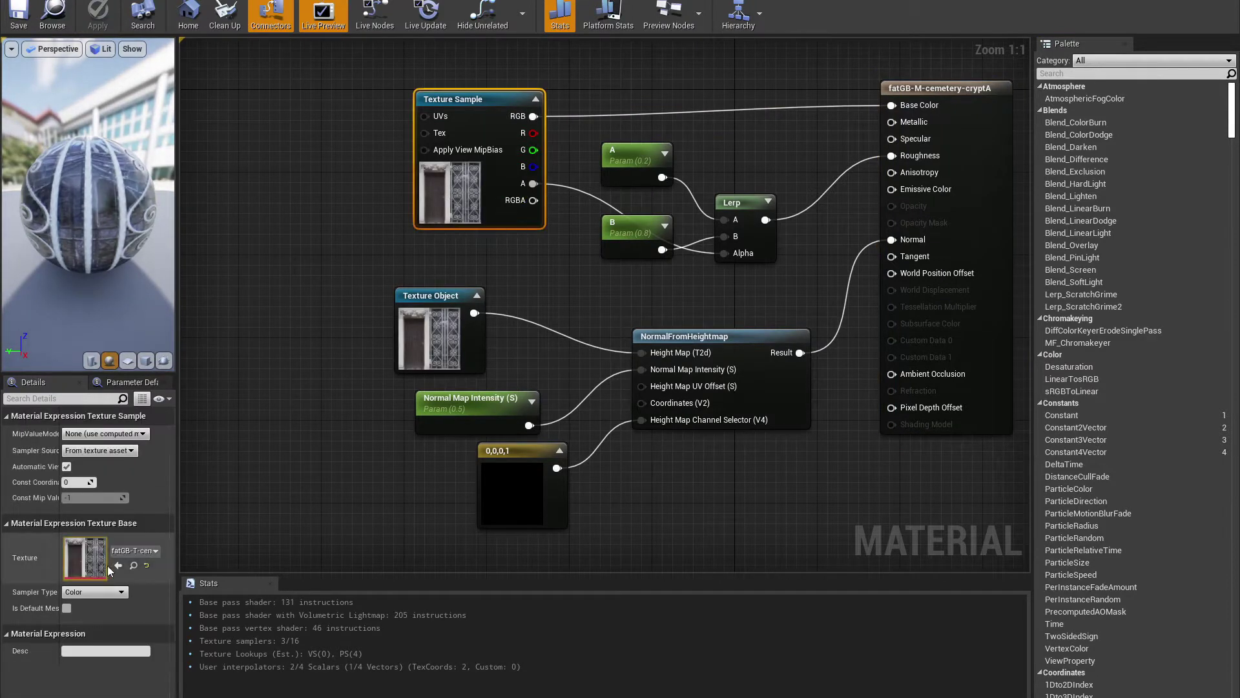
pyautogui.click(132, 566)
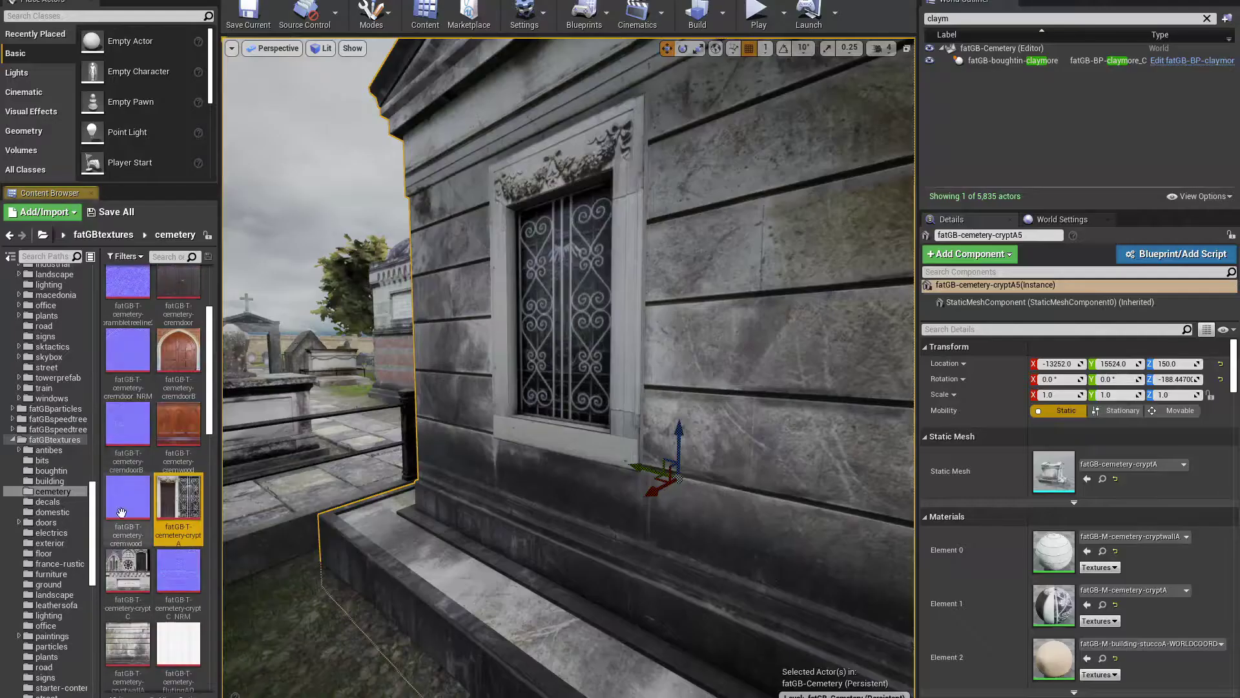
pyautogui.doubleClick(192, 505)
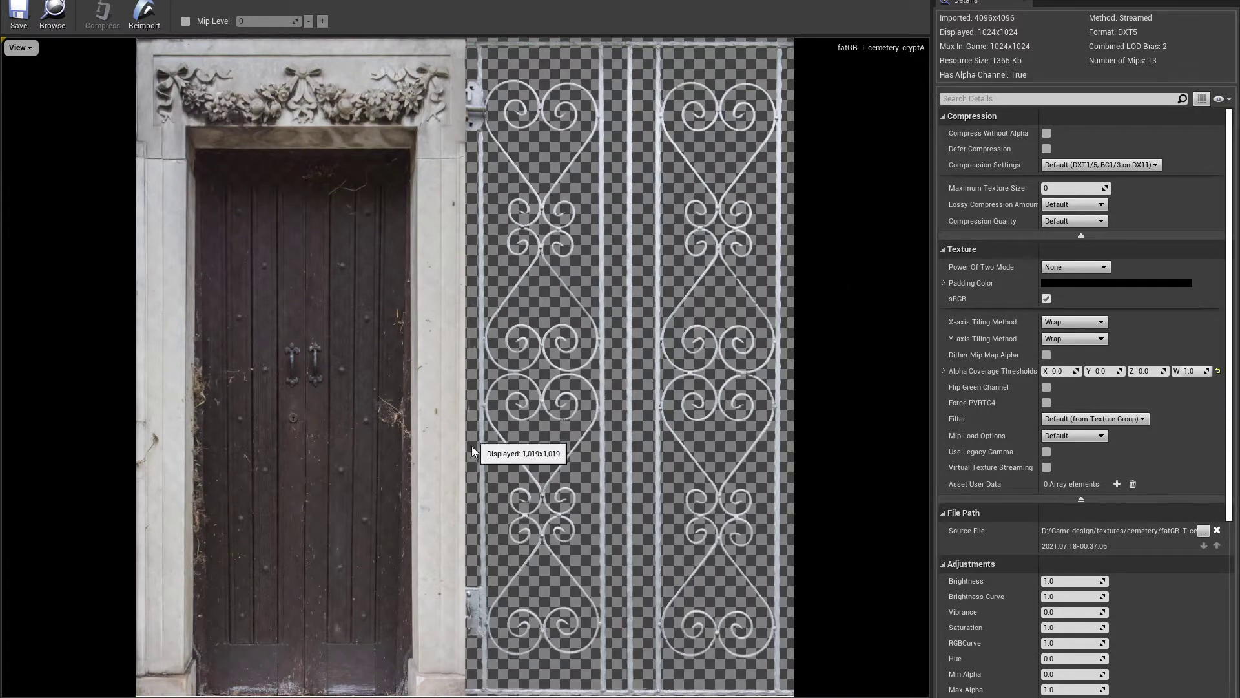
# Inspect the crypt door and grille texture, turning off the alpha channel to show the full photo.
pyautogui.scroll(2, 692, 485)
pyautogui.scroll(-3, 656, 489)
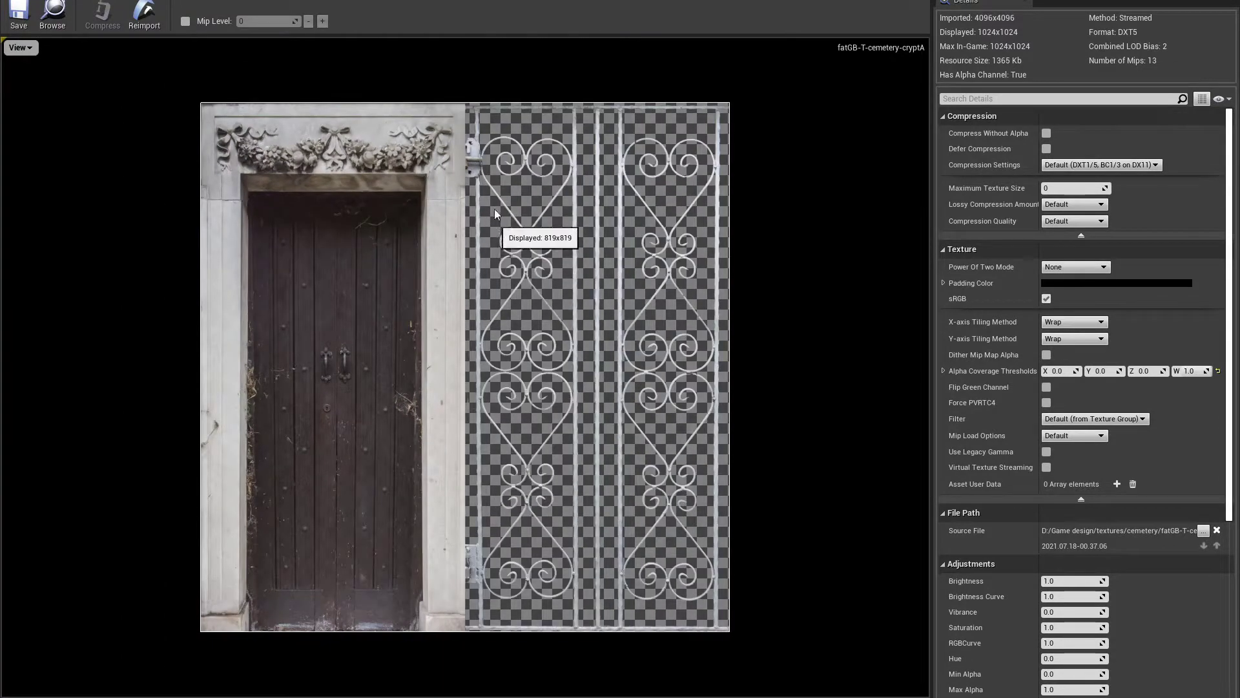
pyautogui.scroll(1, 583, 323)
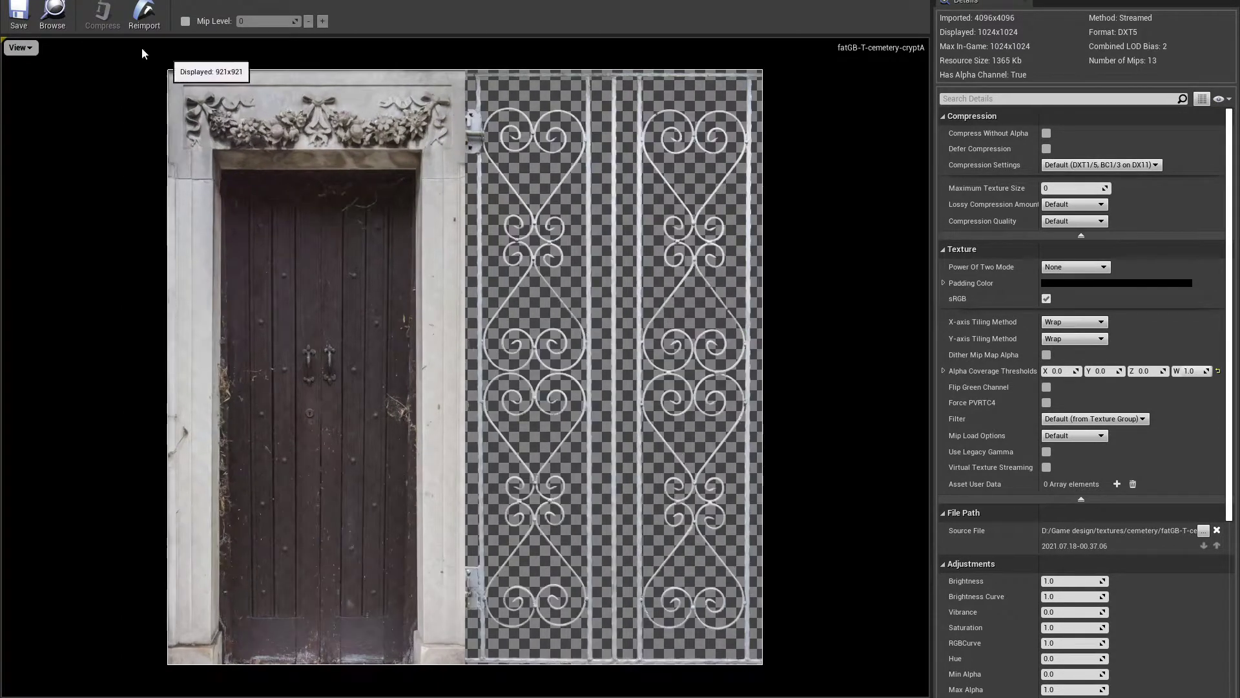
pyautogui.click(19, 47)
pyautogui.click(8, 117)
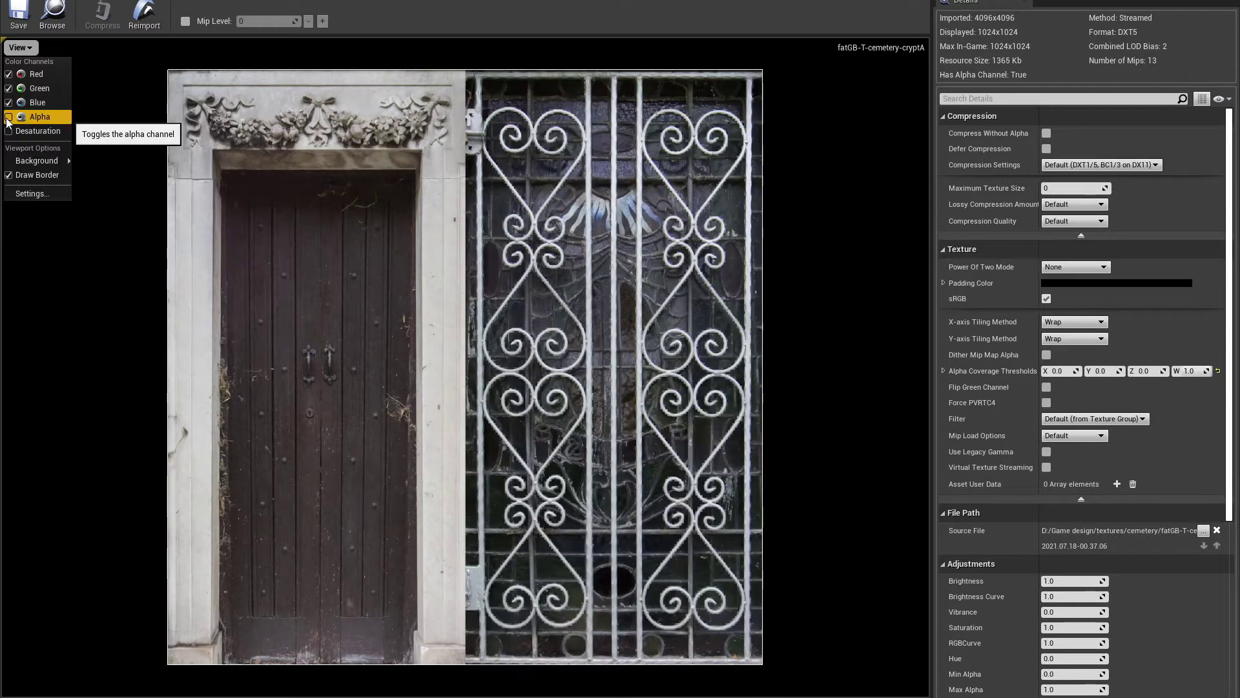
pyautogui.scroll(-3, 656, 381)
pyautogui.scroll(2, 656, 381)
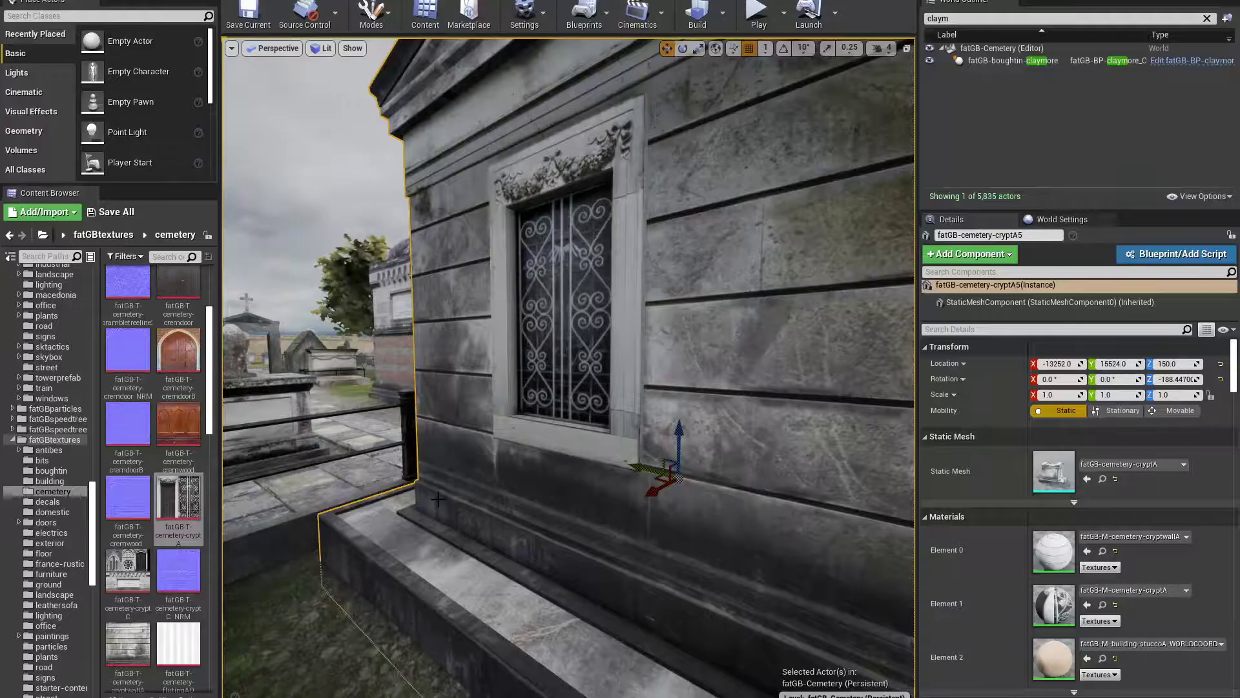
# Return to the cemetery level, approach the pink-and-grey granite crypt and select fatGB-cemetery-cryptC.
pyautogui.moveTo(639, 414); pyautogui.dragTo(638, 493)
pyautogui.click(638, 493)
pyautogui.moveTo(638, 492); pyautogui.dragTo(636, 523, button='right')
pyautogui.press('w')
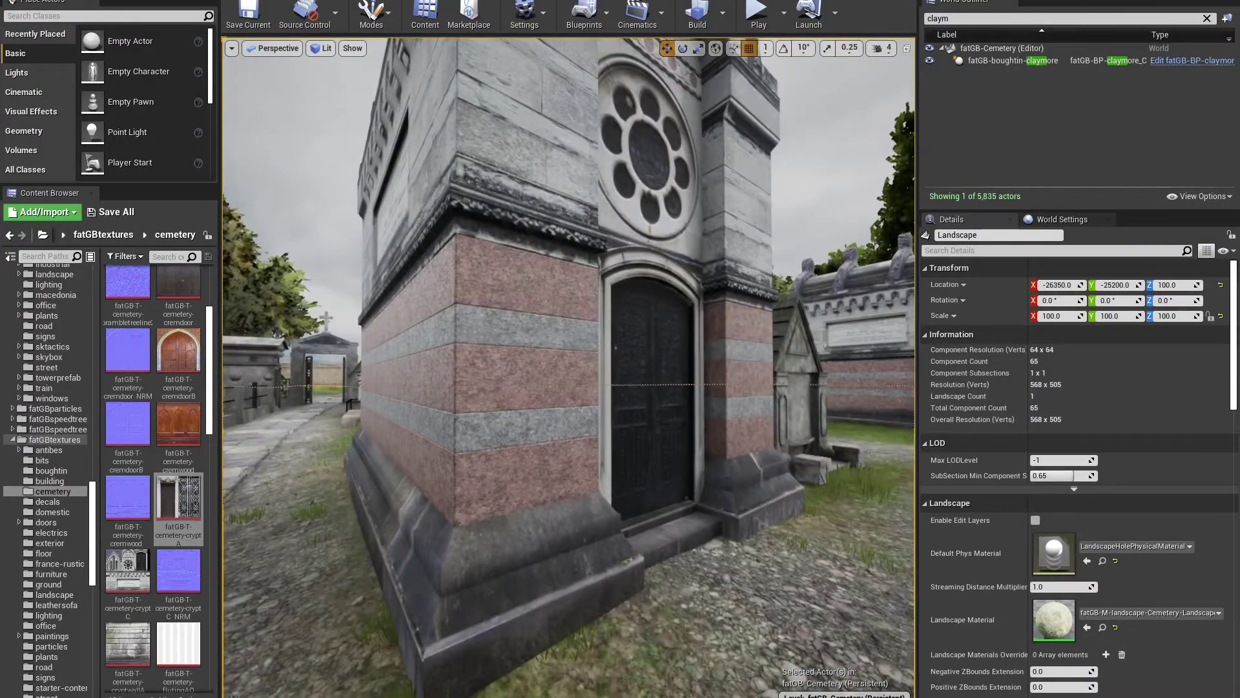
pyautogui.click(636, 488)
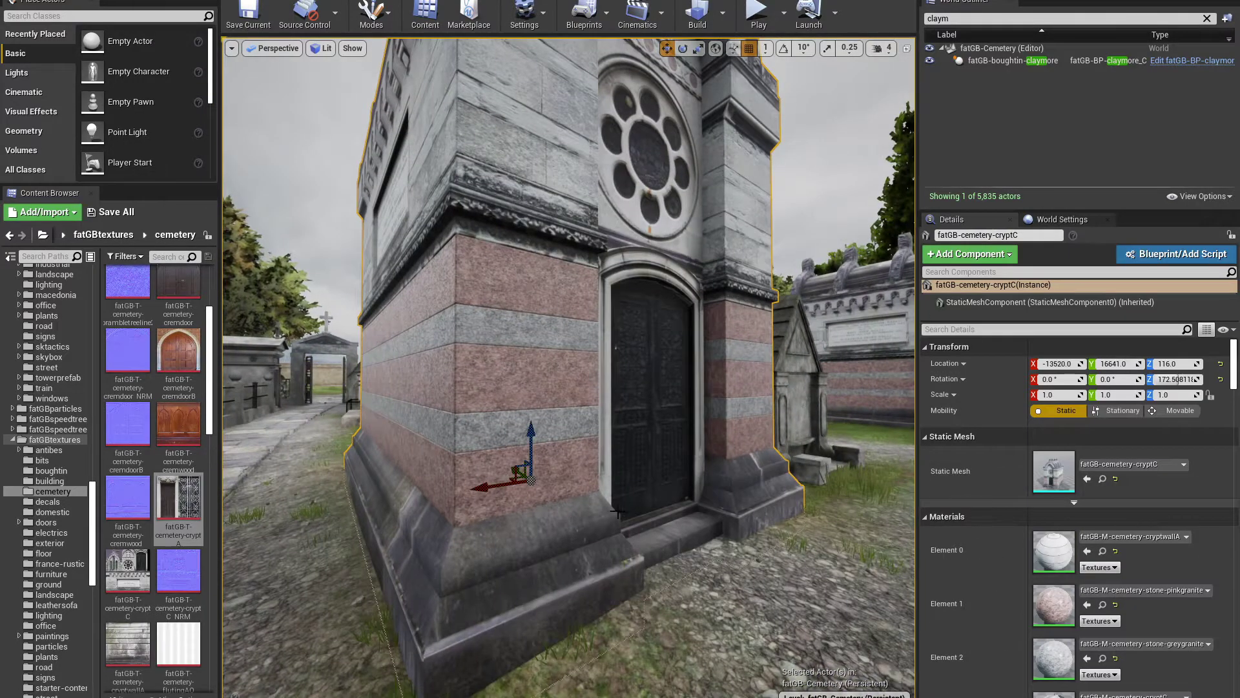
# Examine the granite crypt's striped walls, doorway and carved roof edge from several angles and heights.
pyautogui.moveTo(618, 512); pyautogui.dragTo(557, 507, button='right')
pyautogui.press('q')
pyautogui.moveTo(617, 510); pyautogui.dragTo(580, 484, button='right')
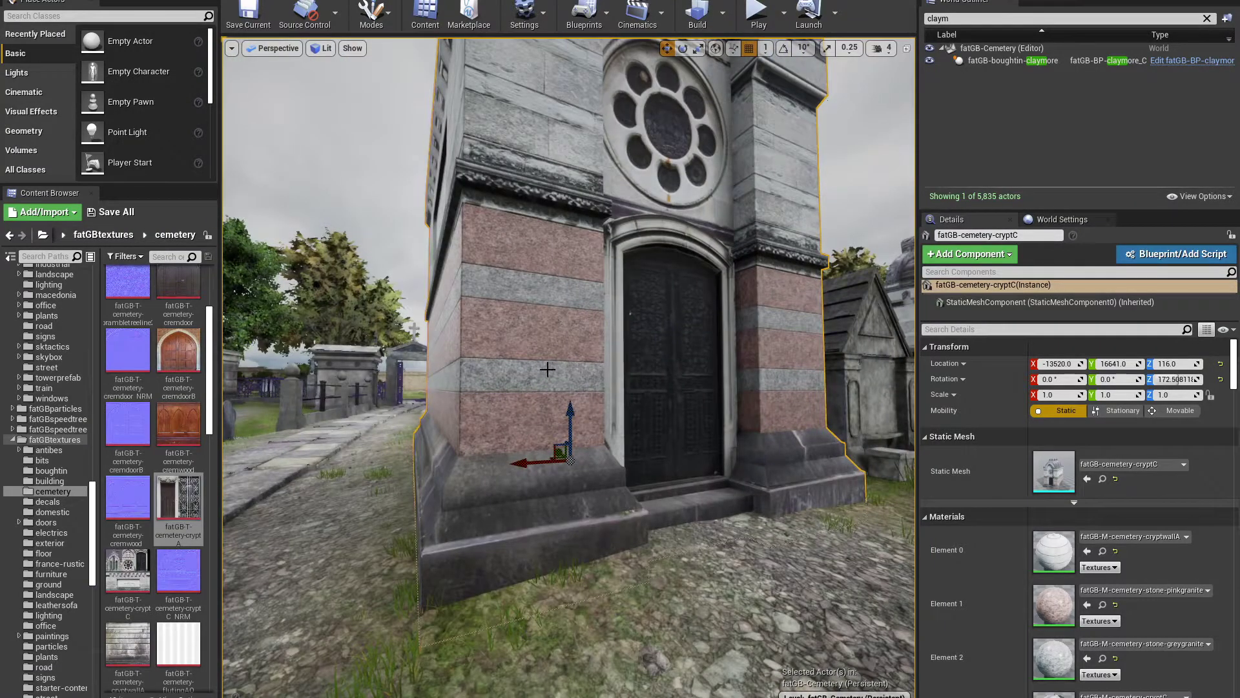
pyautogui.moveTo(547, 368); pyautogui.dragTo(551, 345, button='right')
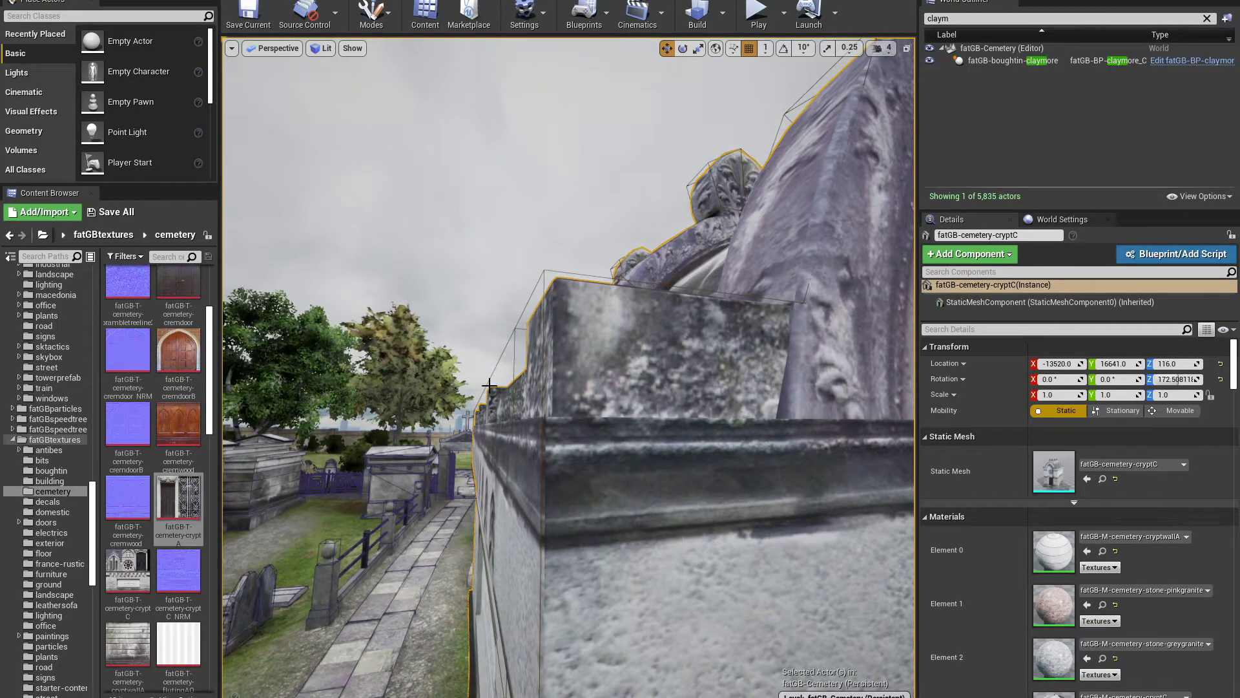
pyautogui.moveTo(569, 367); pyautogui.dragTo(594, 497, button='right')
pyautogui.moveTo(517, 381); pyautogui.dragTo(480, 356, button='right')
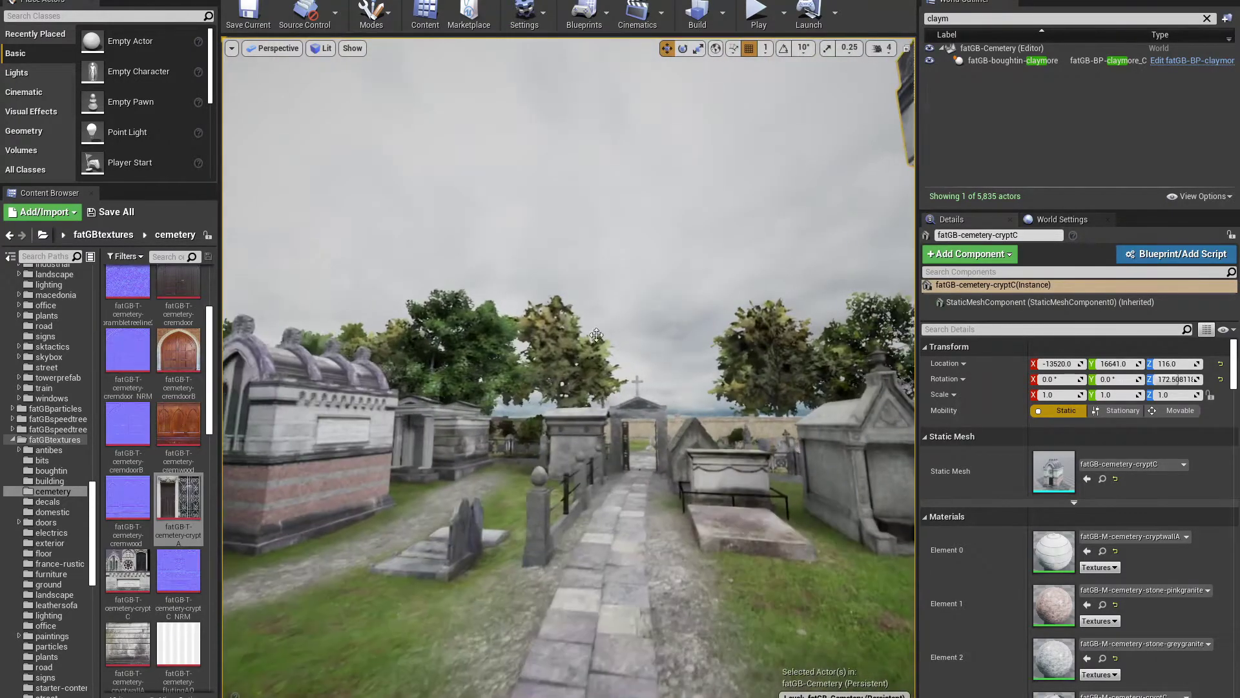
# Select the skybox and tour the cemetery from the crypts out to the open grassy slopes.
pyautogui.click(669, 321)
pyautogui.moveTo(669, 321); pyautogui.dragTo(669, 321, button='right')
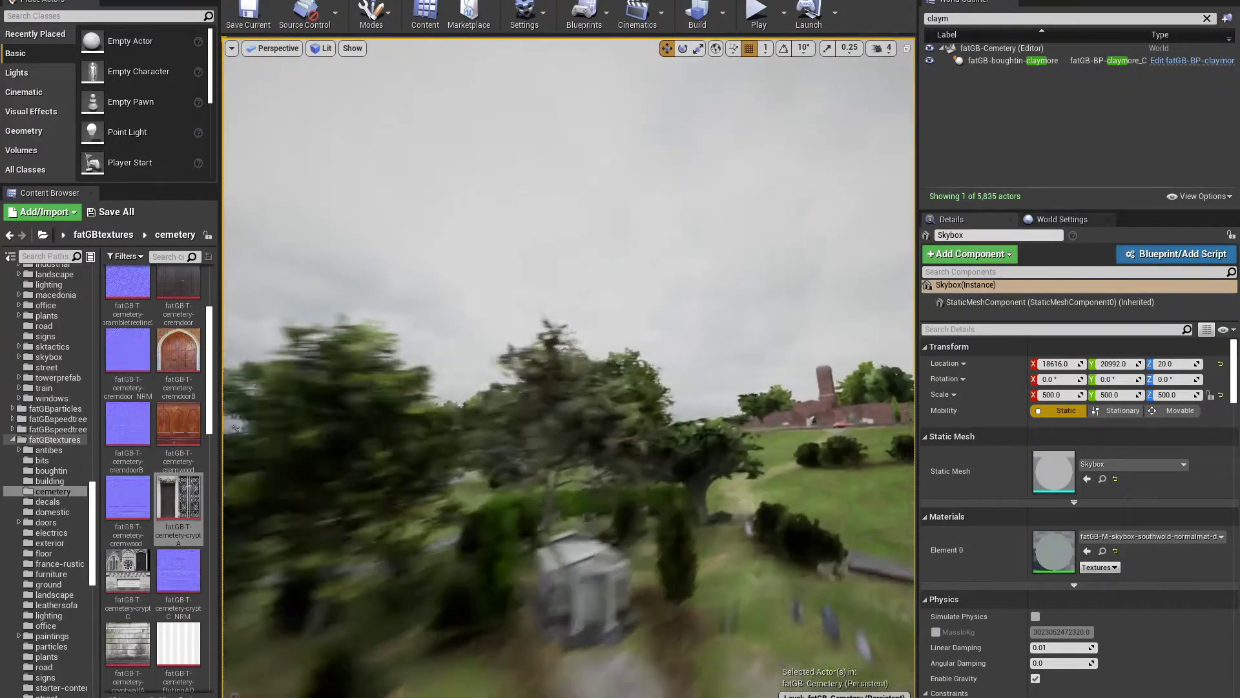
pyautogui.moveTo(670, 321); pyautogui.dragTo(669, 321, button='right')
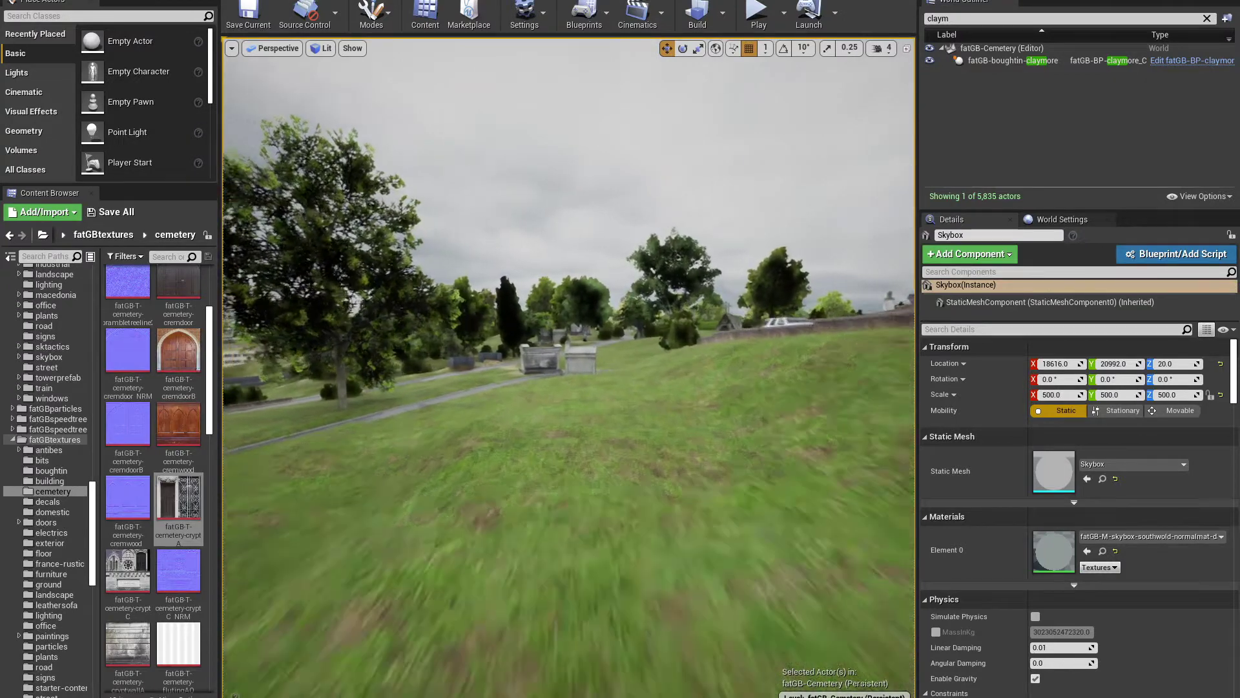
# Switch to landscape painting and browse the ground layers from baseGround_I to baseGround_VII.
pyautogui.moveTo(582, 557); pyautogui.dragTo(582, 557, button='right')
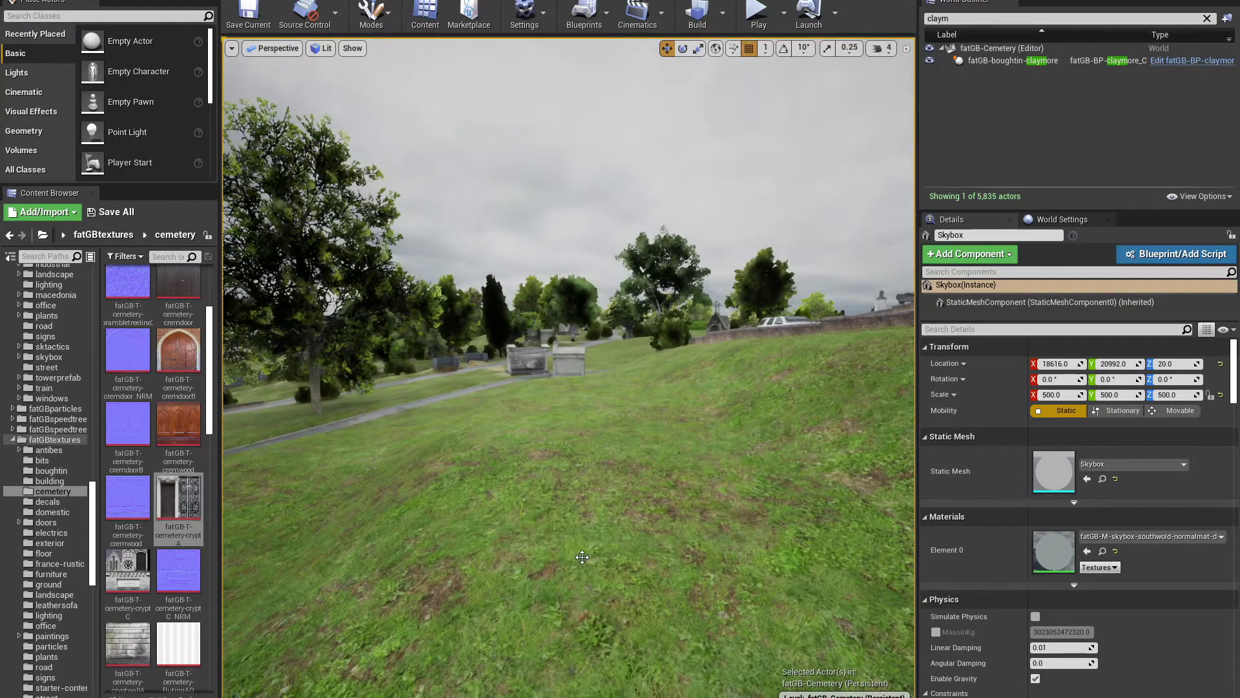
pyautogui.hotkey('shift', '3')
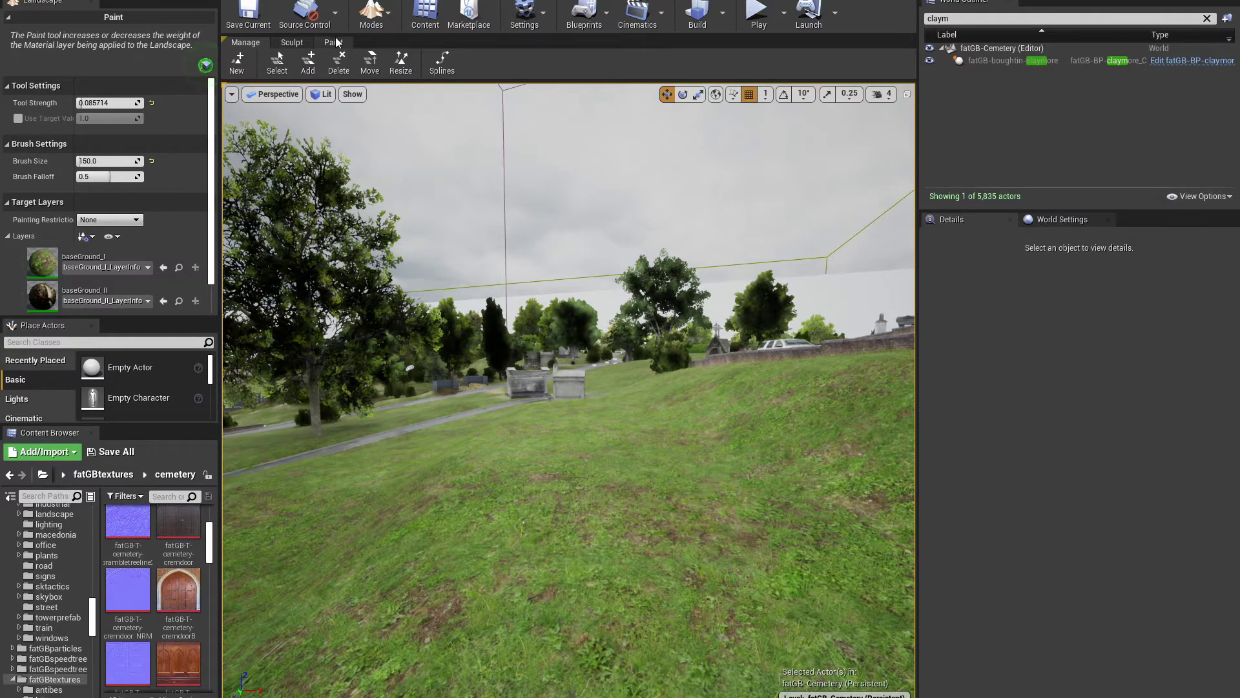
pyautogui.click(336, 42)
pyautogui.scroll(-5, 110, 255)
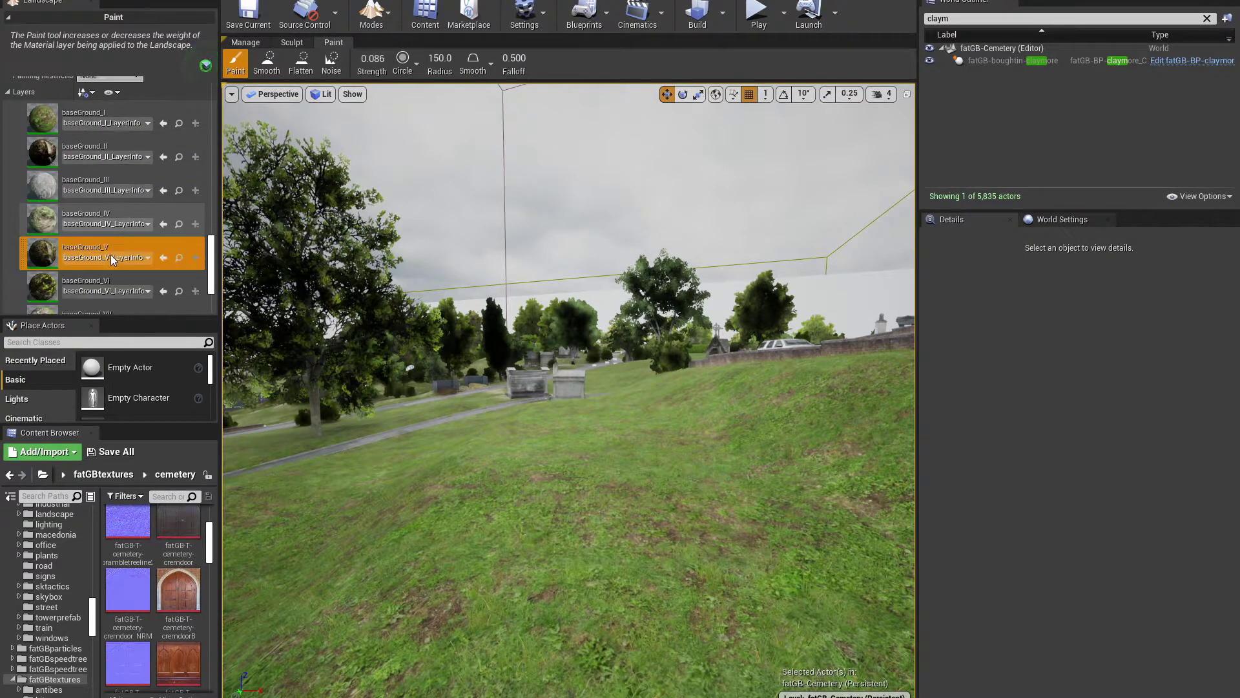
pyautogui.scroll(-1, 111, 255)
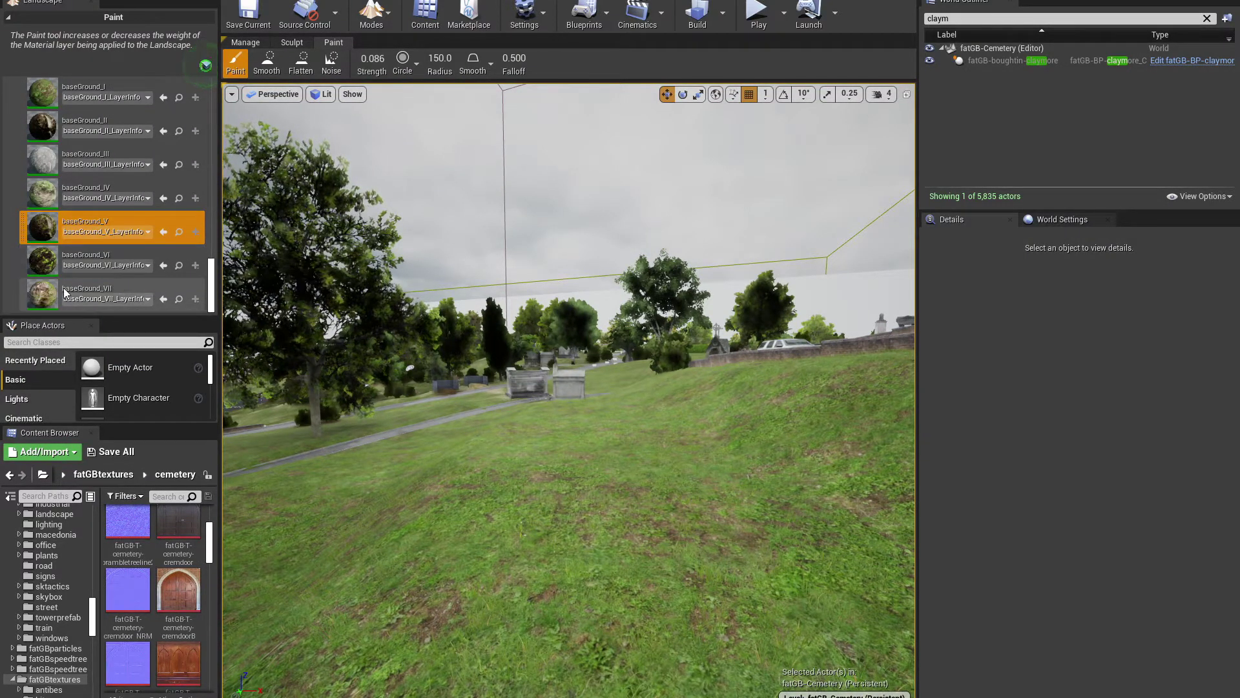
pyautogui.moveTo(569, 387); pyautogui.dragTo(769, 387, button='right')
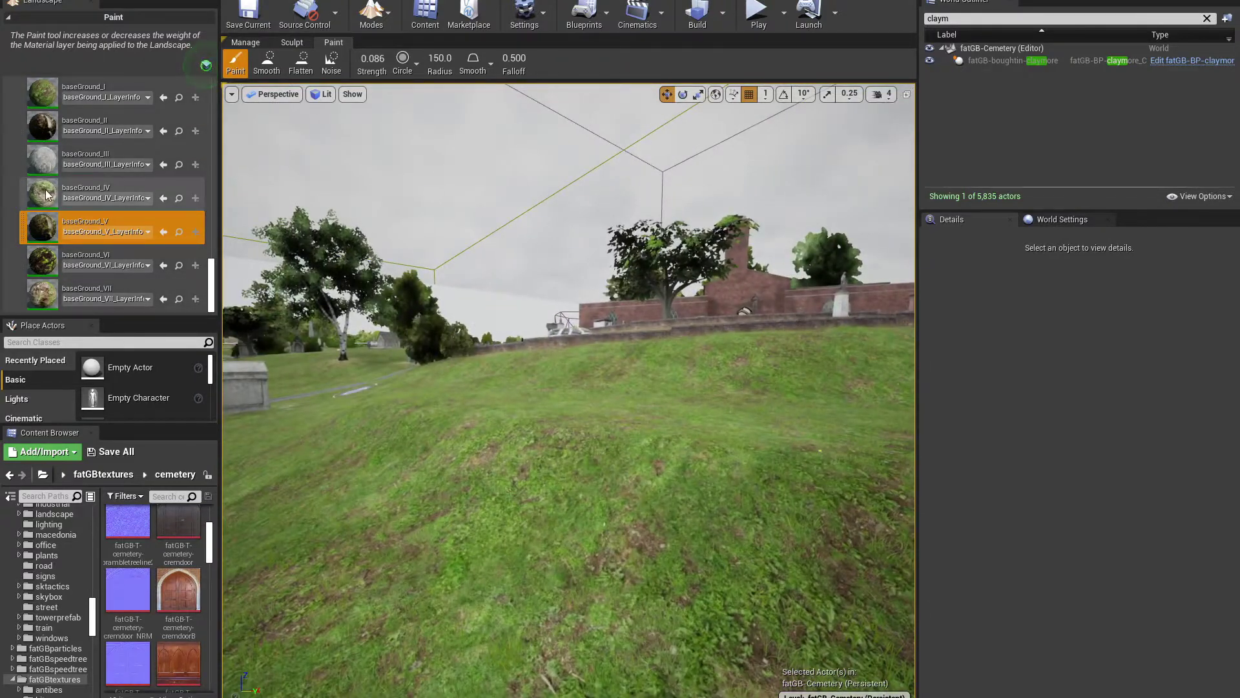
# Paint the baseGround_IV layer onto the grassy slope below the retaining wall with the 150.0 radius brush.
pyautogui.click(103, 193)
pyautogui.moveTo(548, 481)
pyautogui.mouseDown()
pyautogui.moveTo(654, 493)
pyautogui.moveTo(583, 473)
pyautogui.moveTo(432, 469)
pyautogui.mouseUp()
pyautogui.moveTo(396, 423); pyautogui.dragTo(514, 428, button='right')
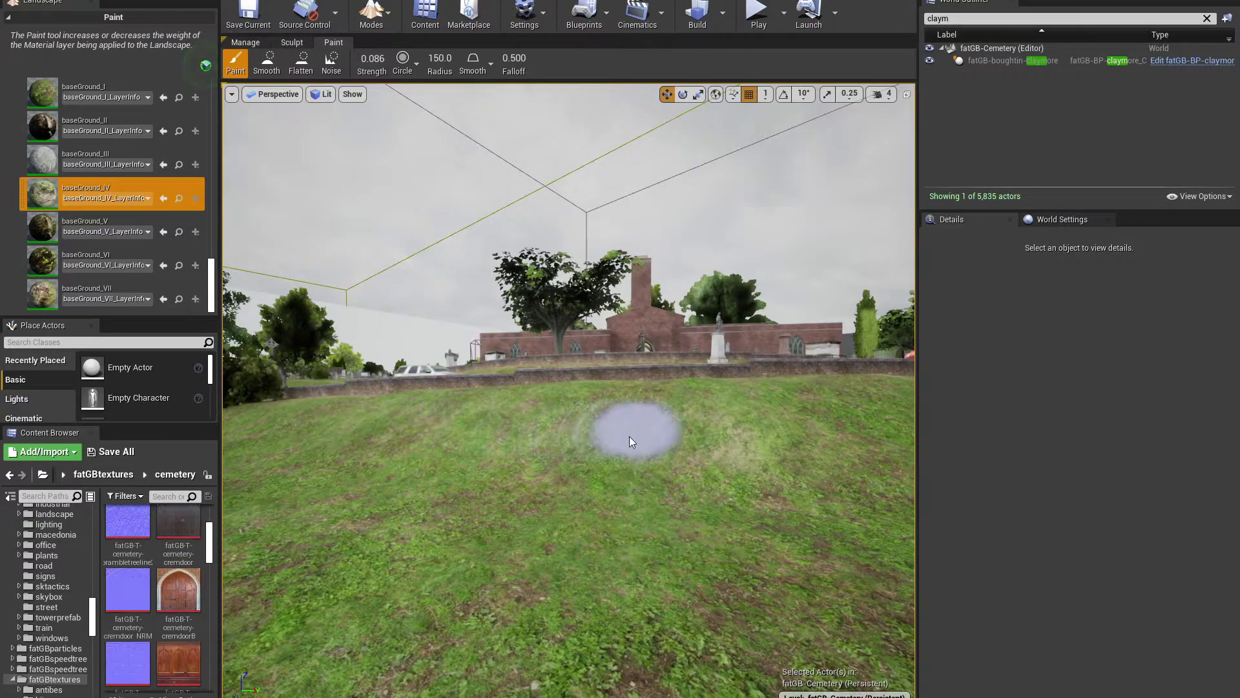
pyautogui.moveTo(541, 423)
pyautogui.mouseDown(button='right')
pyautogui.moveTo(581, 424)
pyautogui.moveTo(402, 402)
pyautogui.moveTo(419, 402)
pyautogui.moveTo(304, 405)
pyautogui.moveTo(336, 414)
pyautogui.mouseUp(button='right')
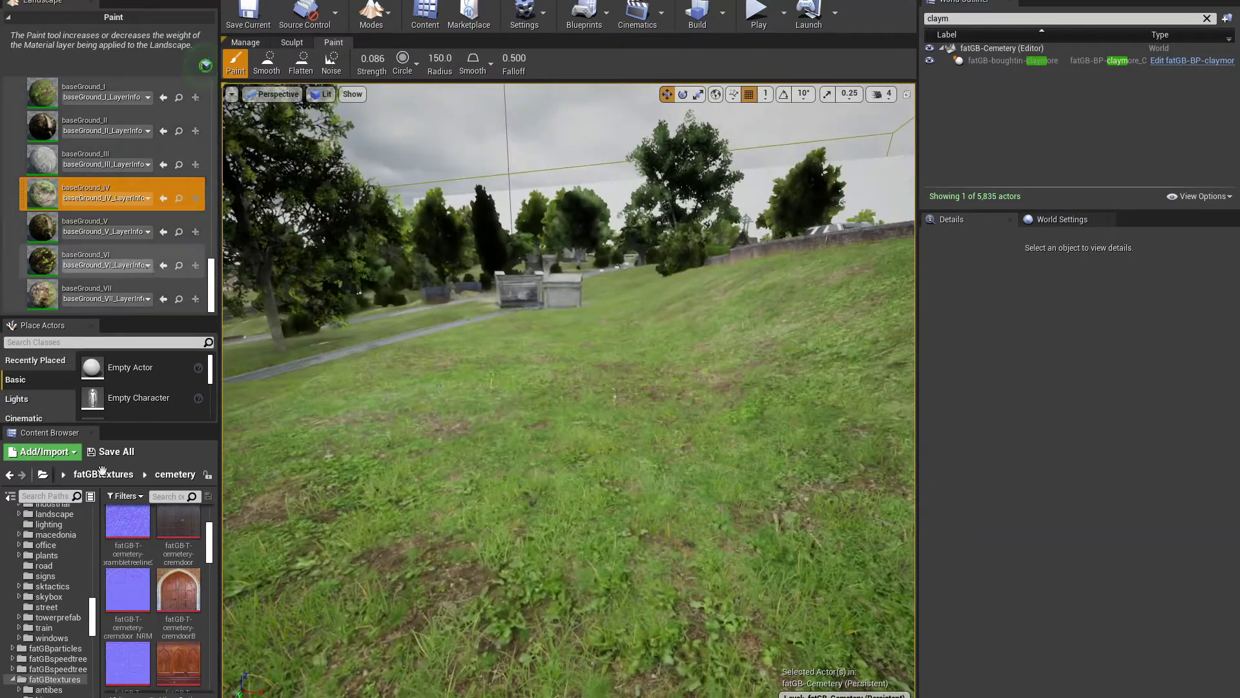
pyautogui.moveTo(501, 466)
pyautogui.mouseDown(button='right')
pyautogui.moveTo(465, 460)
pyautogui.moveTo(510, 465)
pyautogui.mouseUp(button='right')
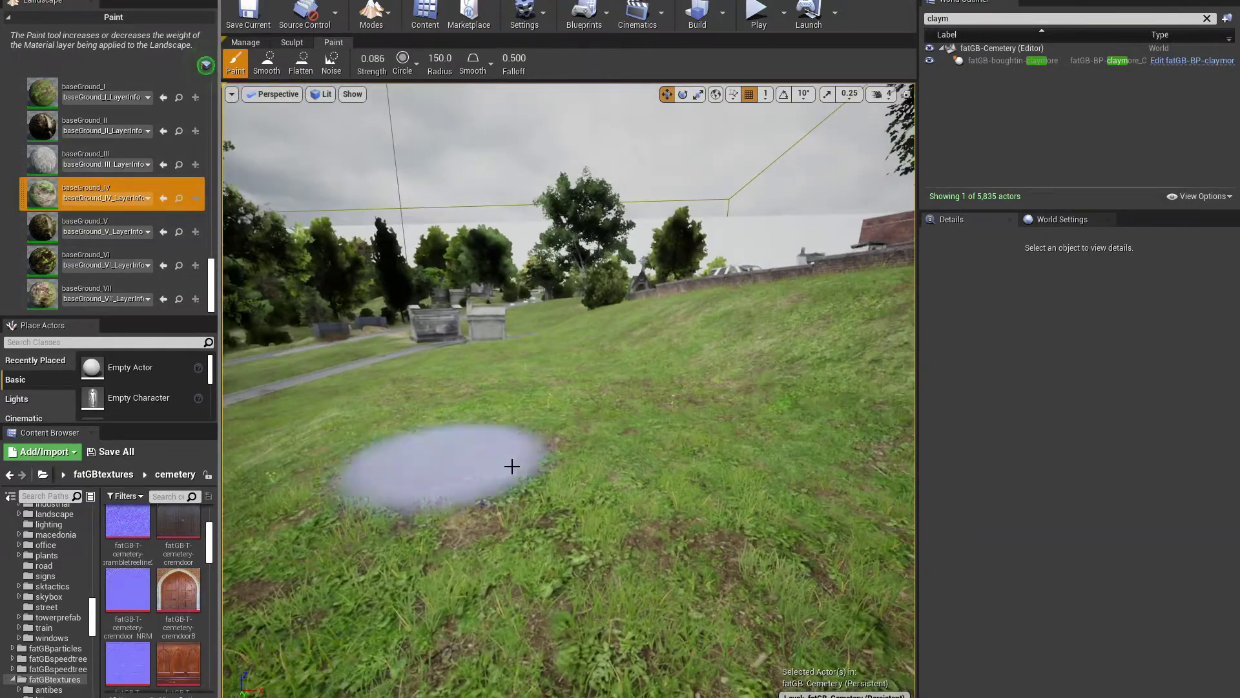
# Return to actor placement and place the fatGB-cemetery-graveA mesh from the fatGBmeshes cemetery folder on the grassy slope.
pyautogui.hotkey('shift', '1')
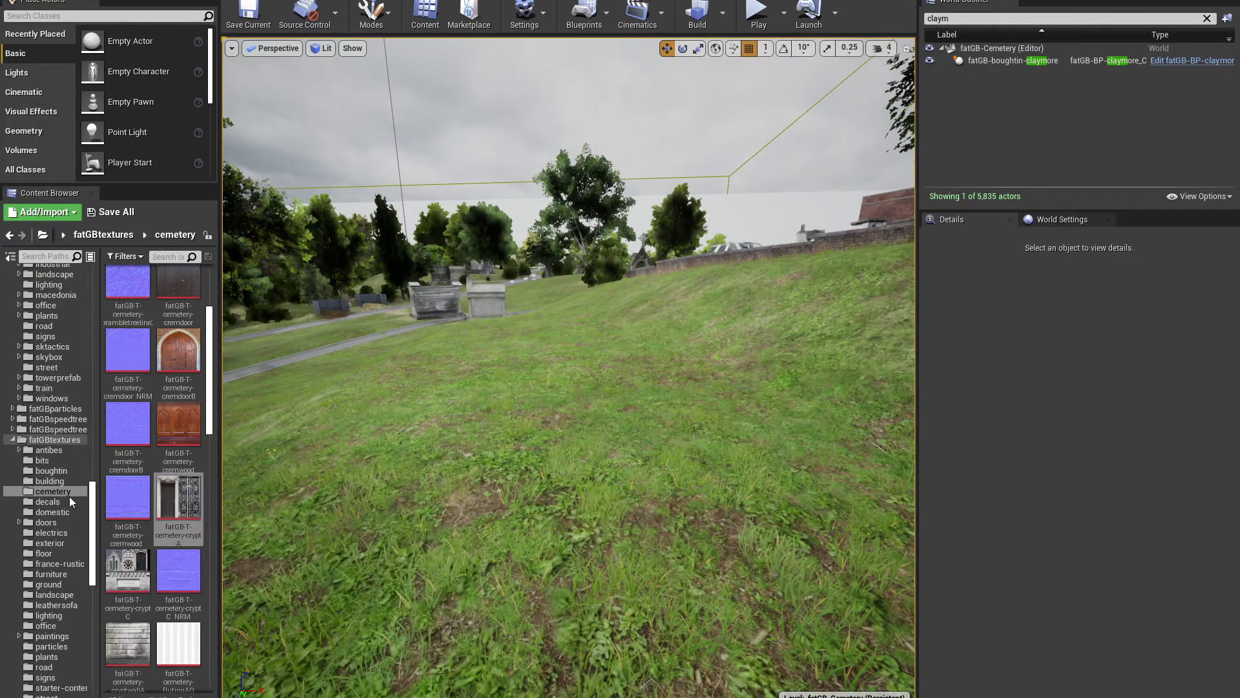
pyautogui.scroll(-3, 69, 496)
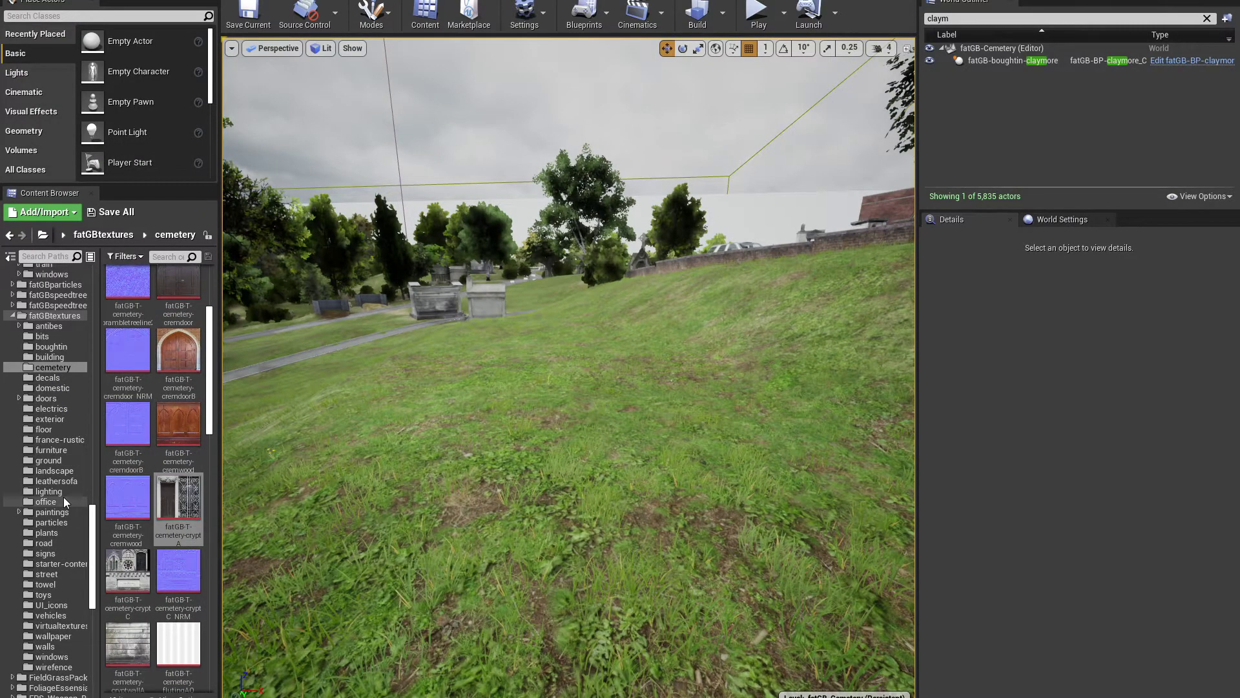
pyautogui.press('w')
pyautogui.moveTo(589, 415); pyautogui.dragTo(491, 452, button='right')
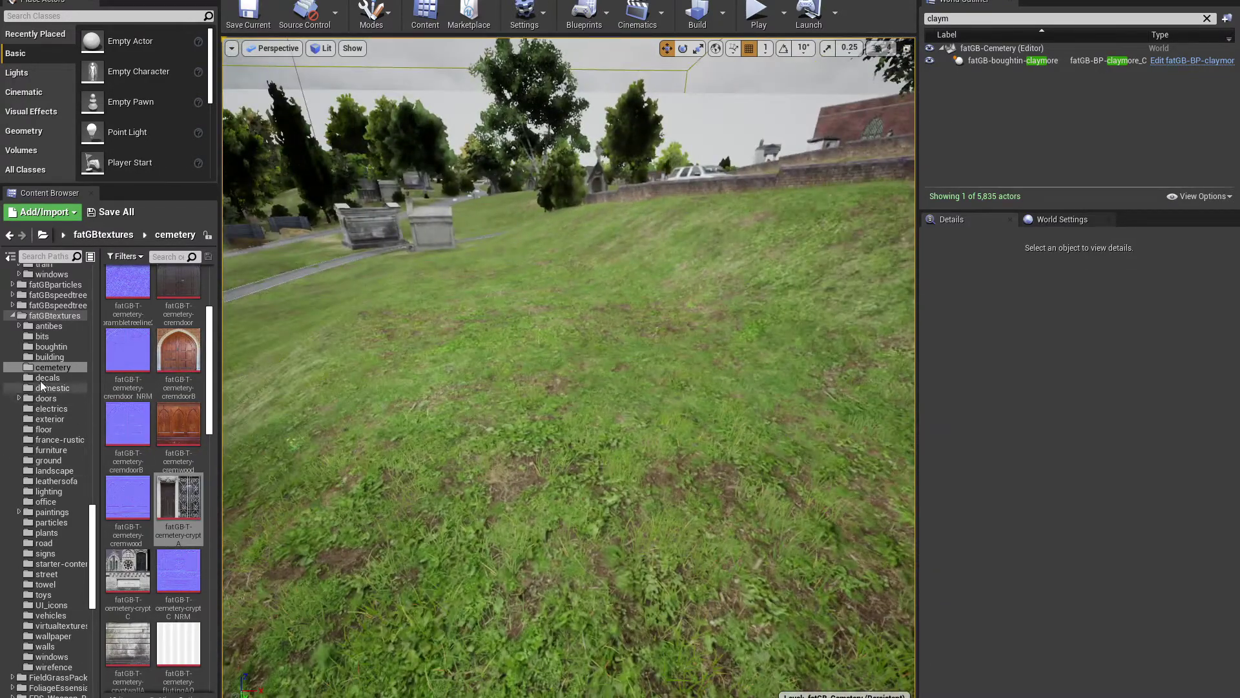
pyautogui.scroll(15, 50, 467)
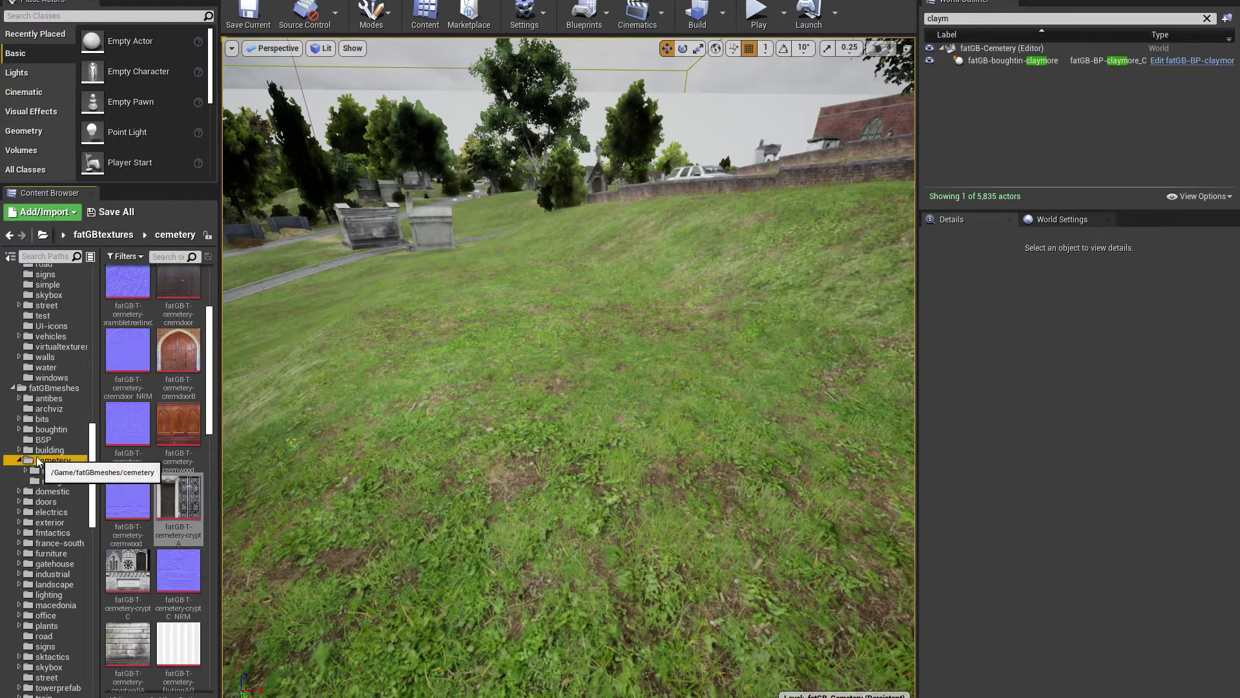
pyautogui.click(38, 461)
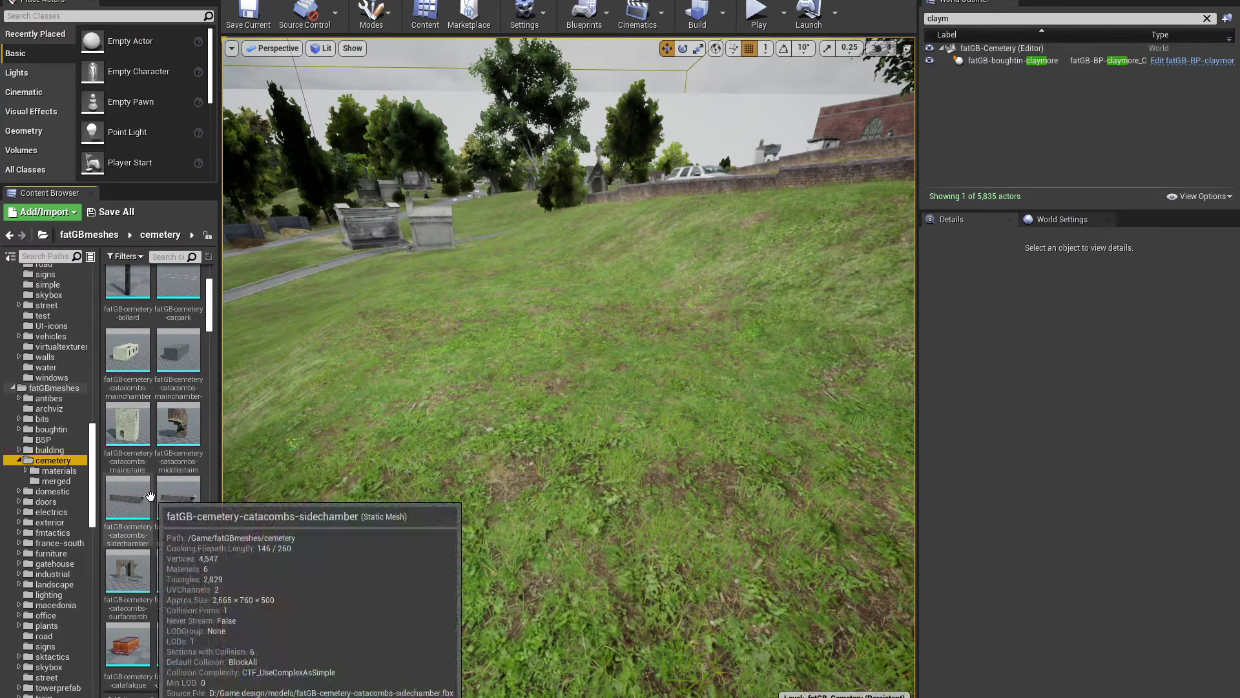
pyautogui.scroll(-10, 181, 536)
pyautogui.scroll(-5, 186, 540)
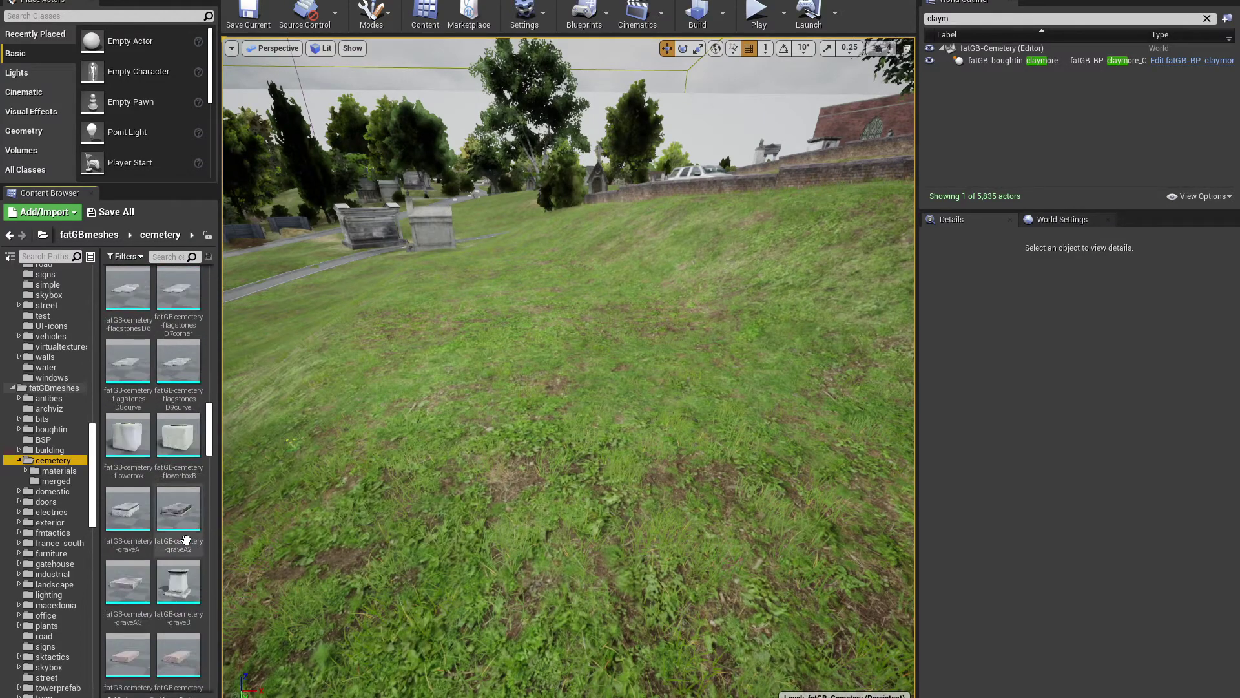
pyautogui.scroll(-3, 185, 540)
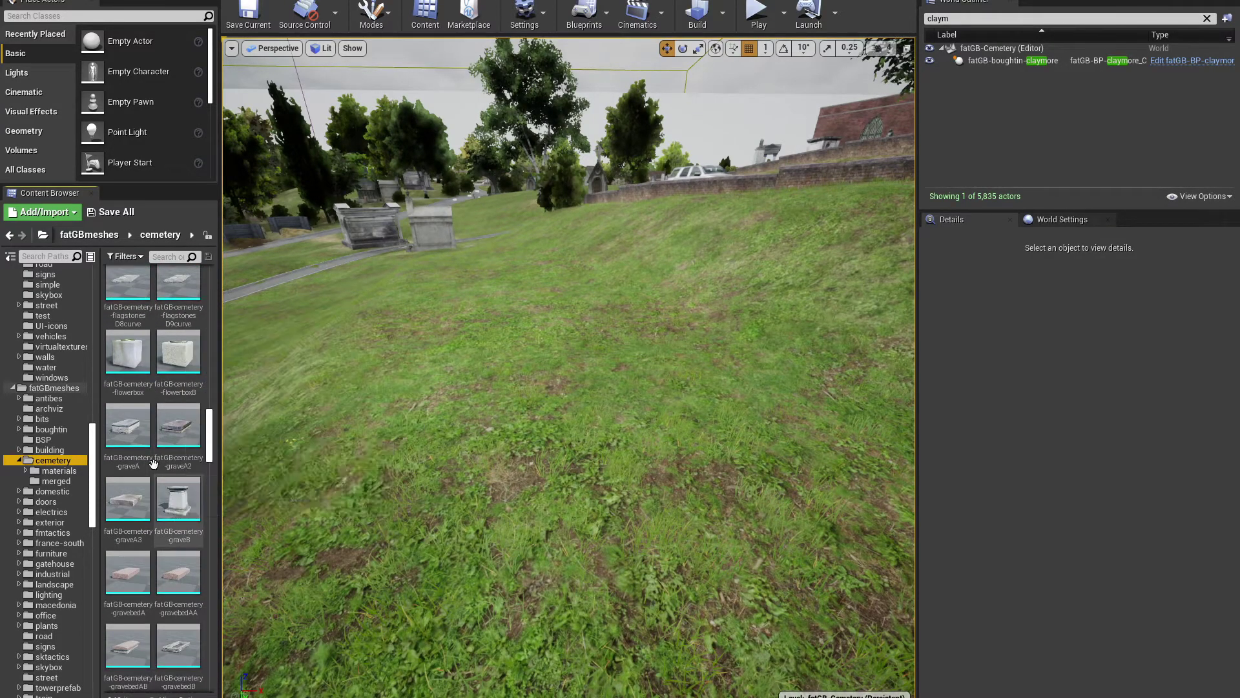
pyautogui.moveTo(154, 464); pyautogui.dragTo(483, 344)
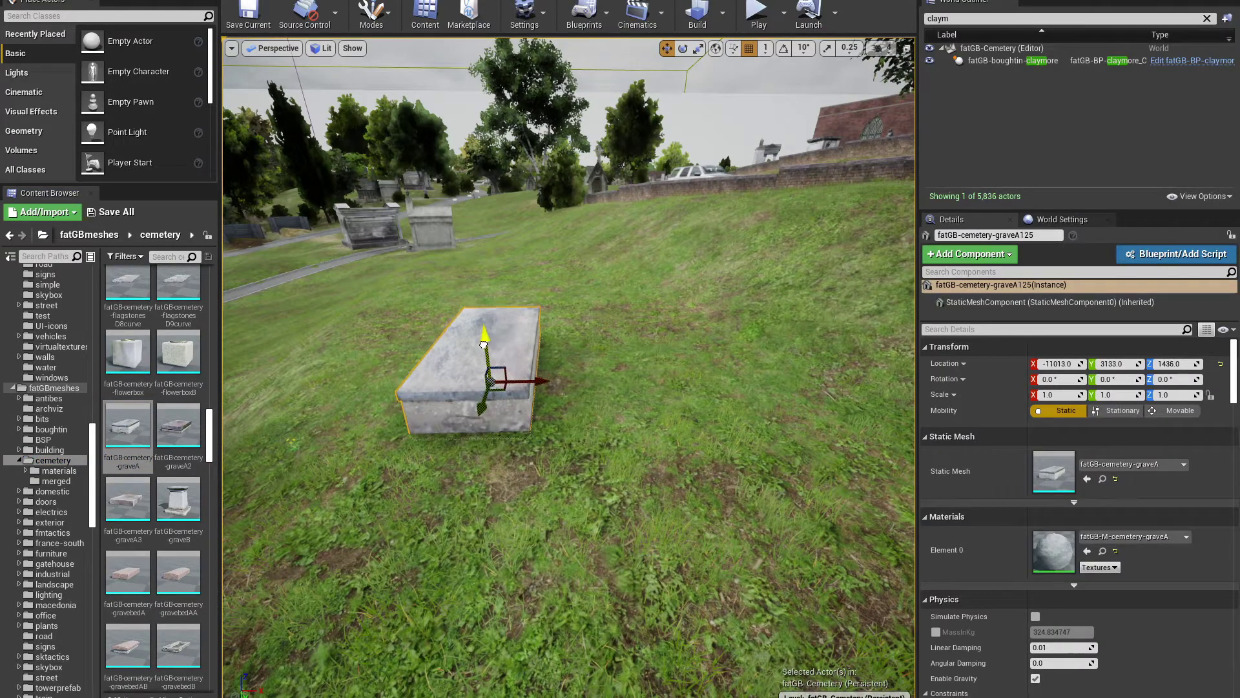
# Select the landscape and sculpt the ground around the base of the grave slab with the 150.0 radius brush.
pyautogui.click(620, 400)
pyautogui.moveTo(621, 400); pyautogui.dragTo(571, 386, button='right')
pyautogui.hotkey('shift', '2')
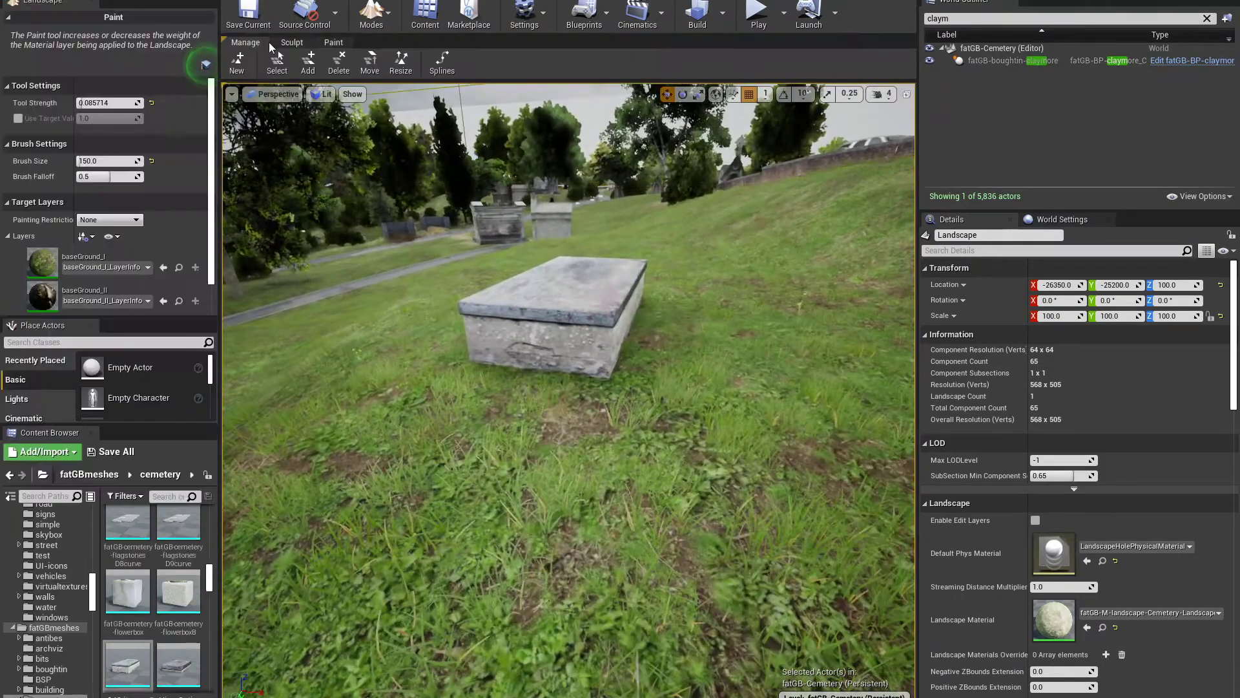
pyautogui.click(288, 43)
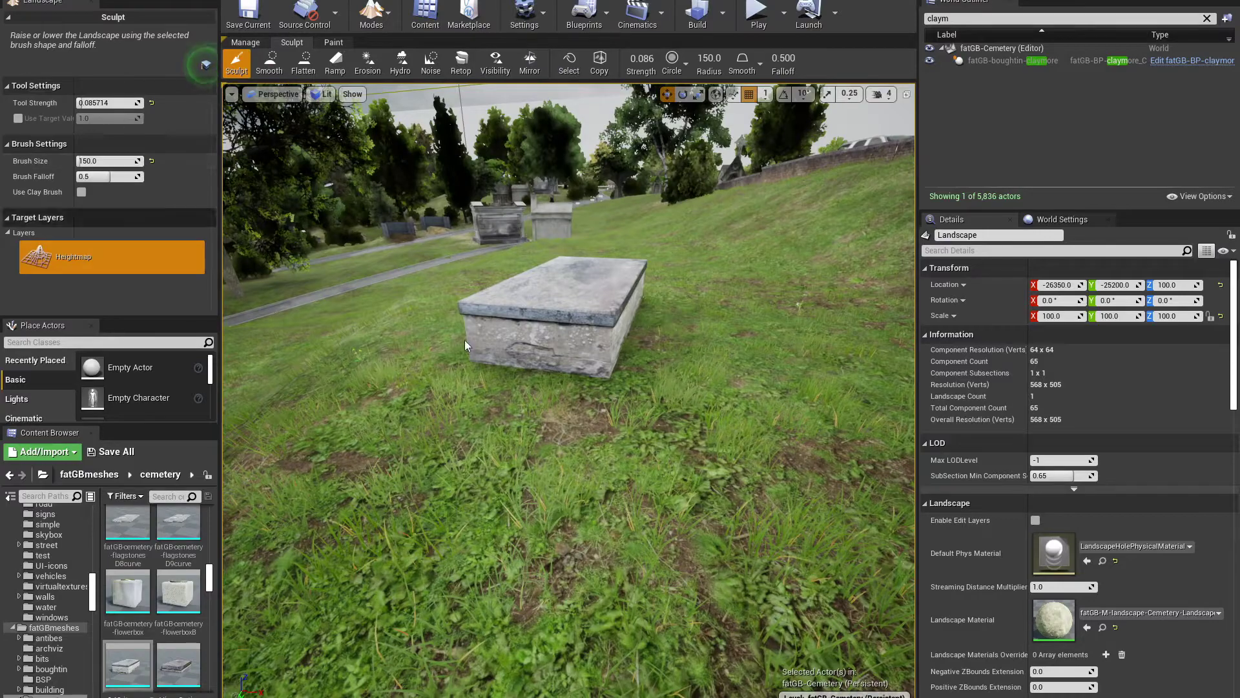
pyautogui.moveTo(554, 361)
pyautogui.mouseDown(button='right')
pyautogui.moveTo(572, 363)
pyautogui.moveTo(613, 323)
pyautogui.mouseUp(button='right')
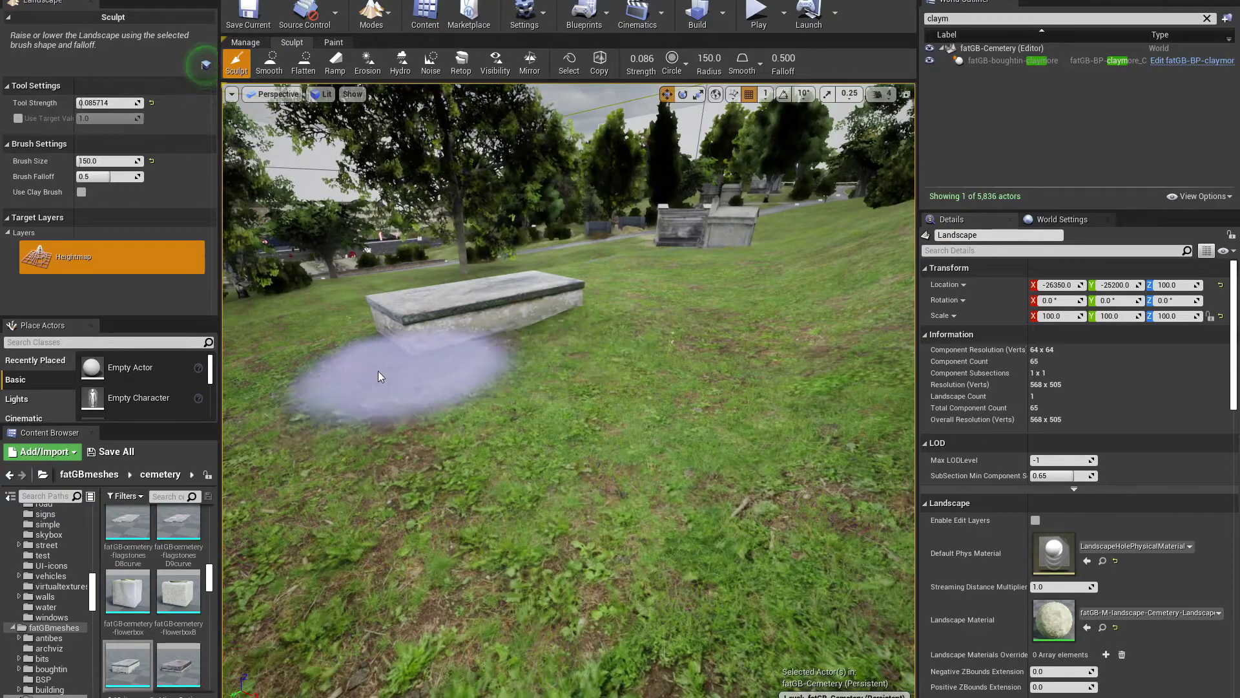
pyautogui.moveTo(382, 368); pyautogui.dragTo(480, 367, button='right')
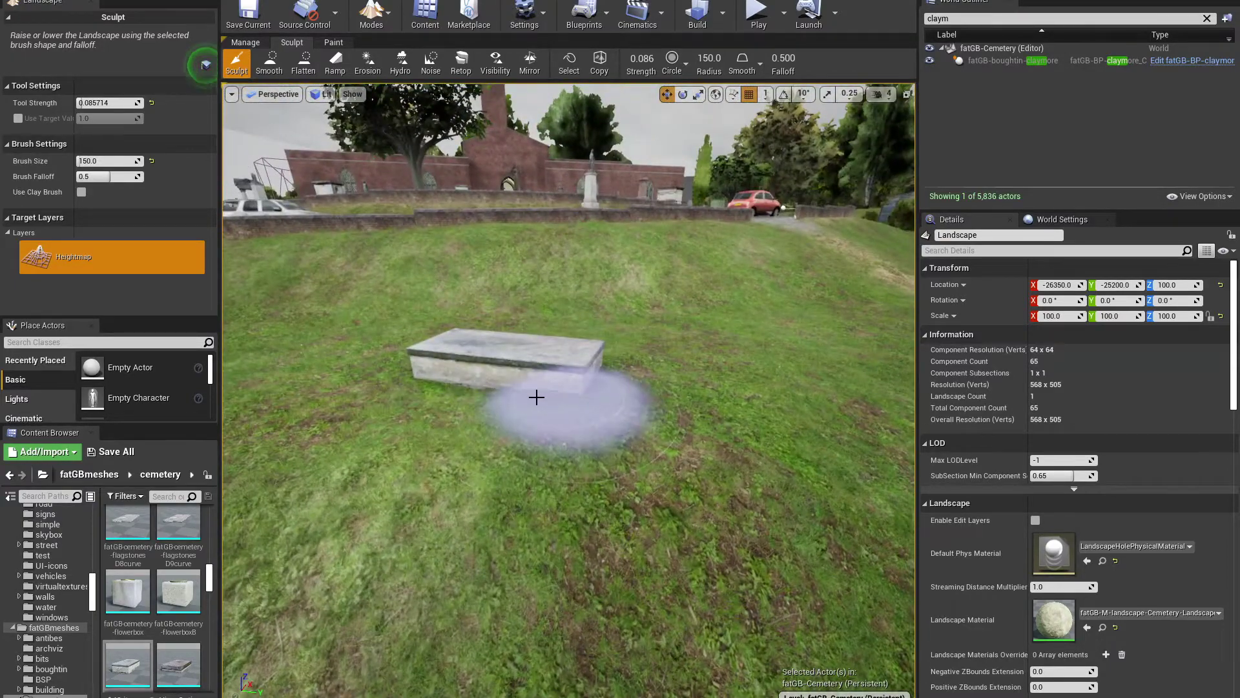
pyautogui.moveTo(451, 385)
pyautogui.mouseDown(button='right')
pyautogui.moveTo(285, 381)
pyautogui.moveTo(388, 416)
pyautogui.moveTo(583, 411)
pyautogui.mouseUp(button='right')
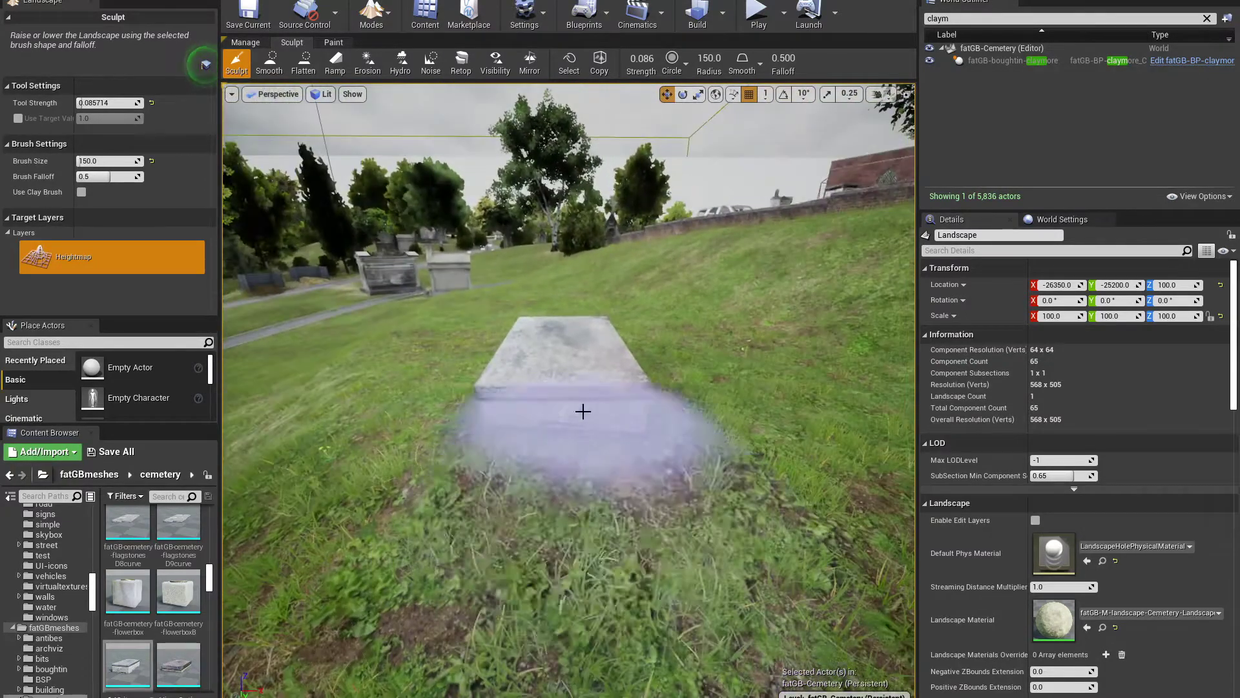
# Paint the baseGround_VII layer around the edges of the grave slab and leave landscape editing.
pyautogui.click(333, 43)
pyautogui.click(49, 297)
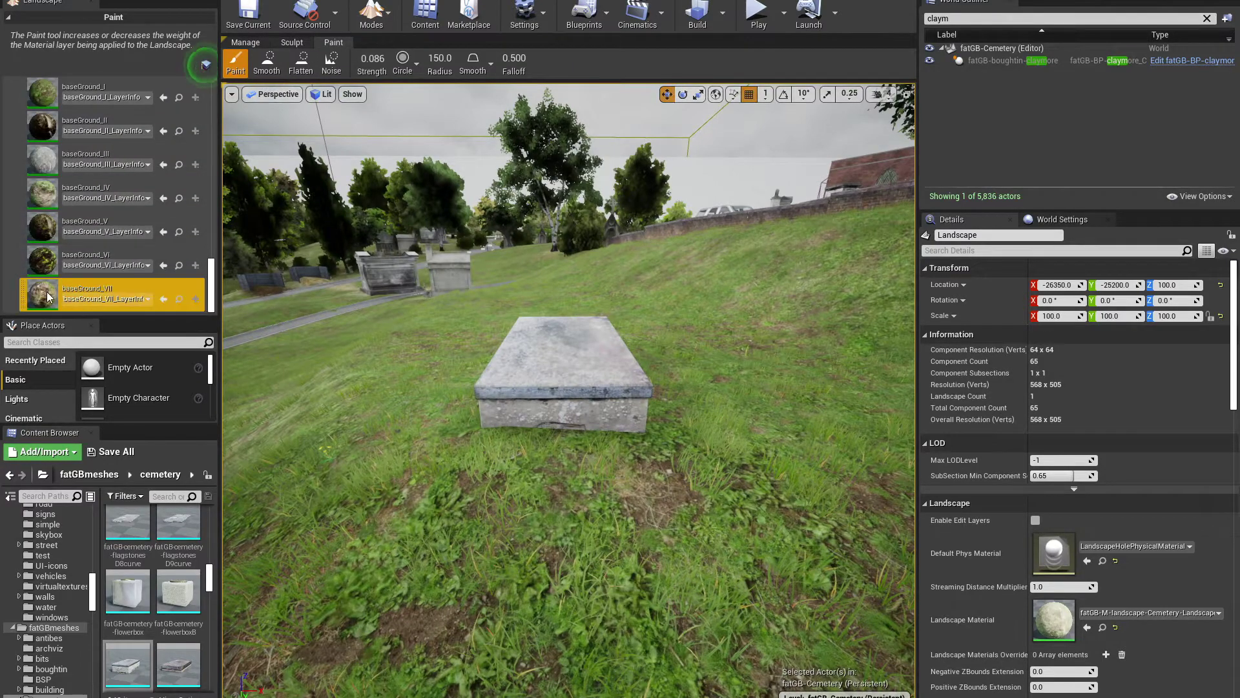
pyautogui.moveTo(465, 404); pyautogui.dragTo(467, 472, button='right')
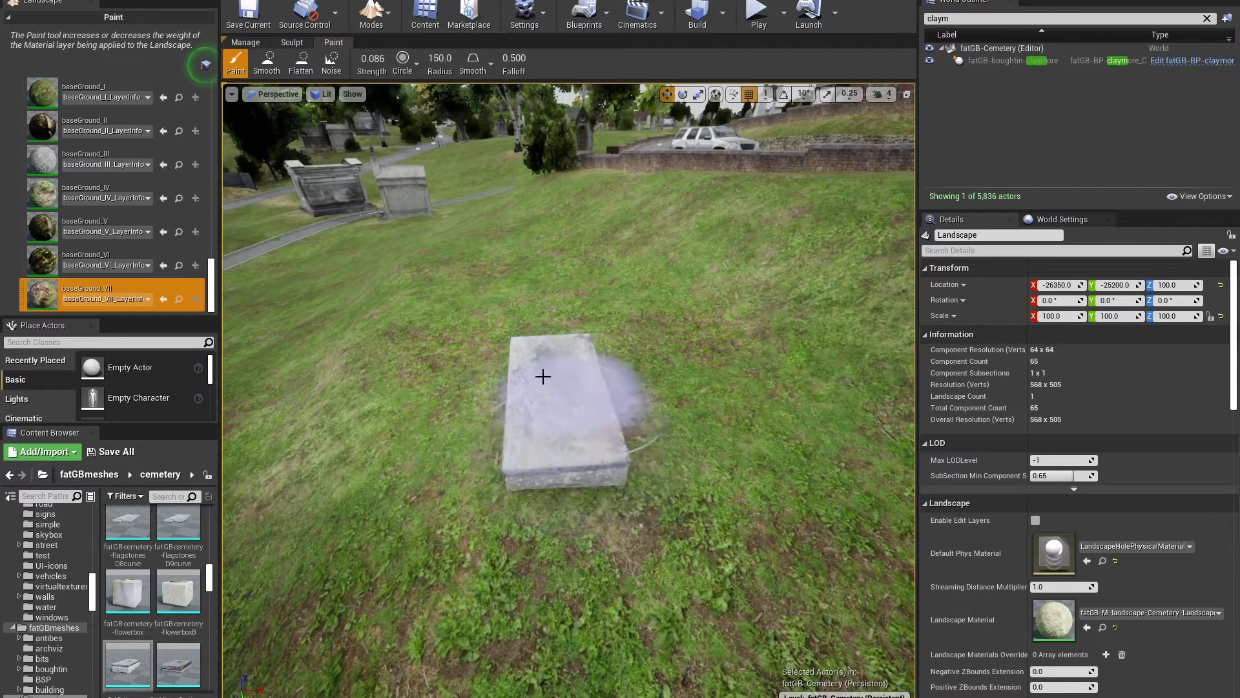
pyautogui.moveTo(544, 376)
pyautogui.mouseDown()
pyautogui.moveTo(551, 460)
pyautogui.moveTo(595, 452)
pyautogui.moveTo(562, 469)
pyautogui.moveTo(560, 341)
pyautogui.mouseUp()
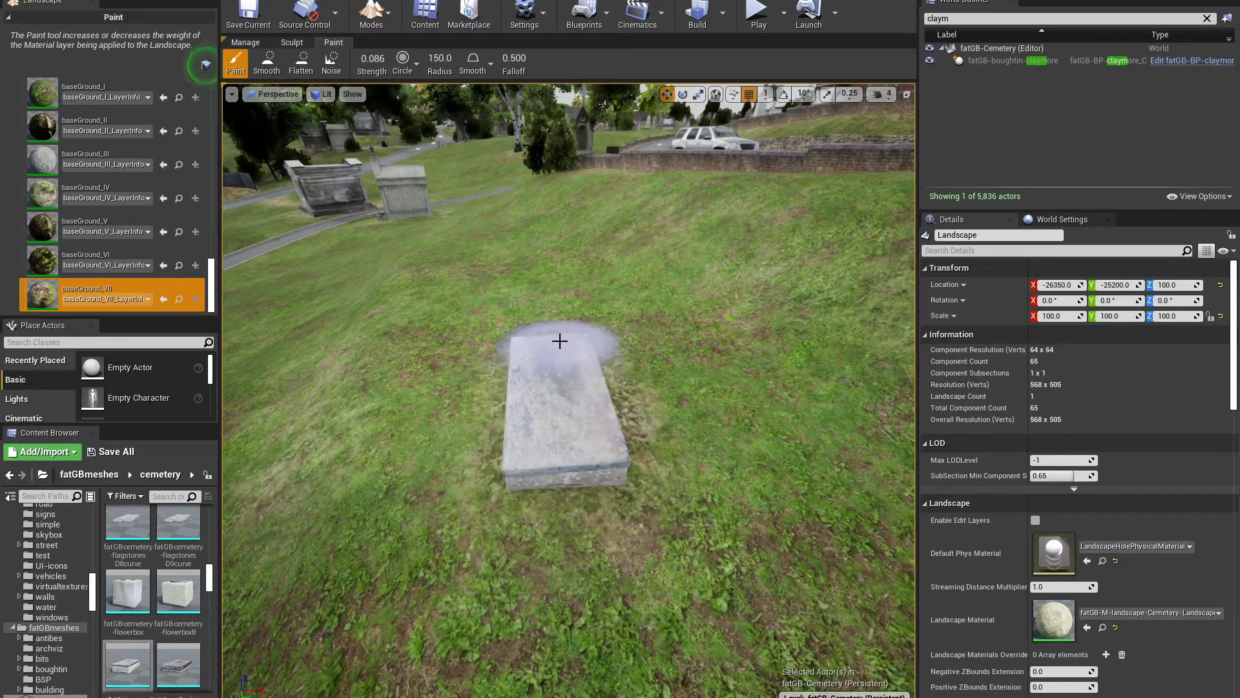
pyautogui.moveTo(471, 346); pyautogui.dragTo(533, 437, button='right')
pyautogui.hotkey('shift', '1')
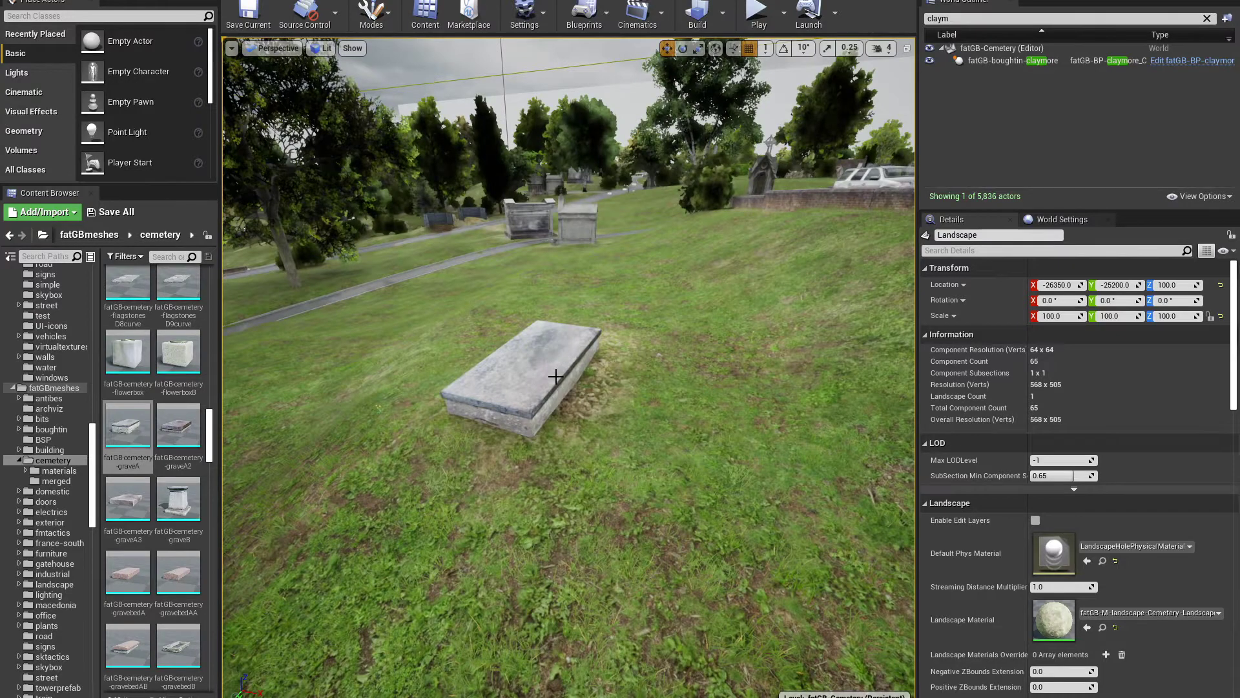
# Enable the tall grass foliage types and paint grass tufts around the grave slab with the 40.00 brush.
pyautogui.hotkey('shift', '4')
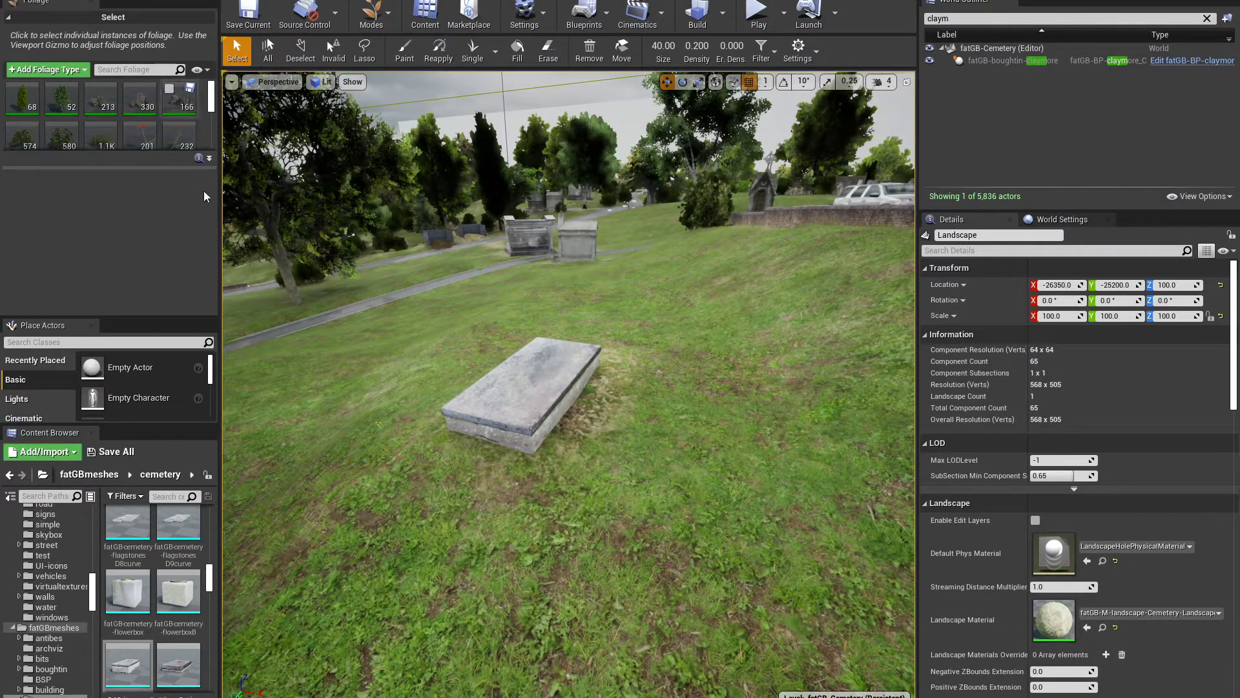
pyautogui.scroll(-5, 125, 115)
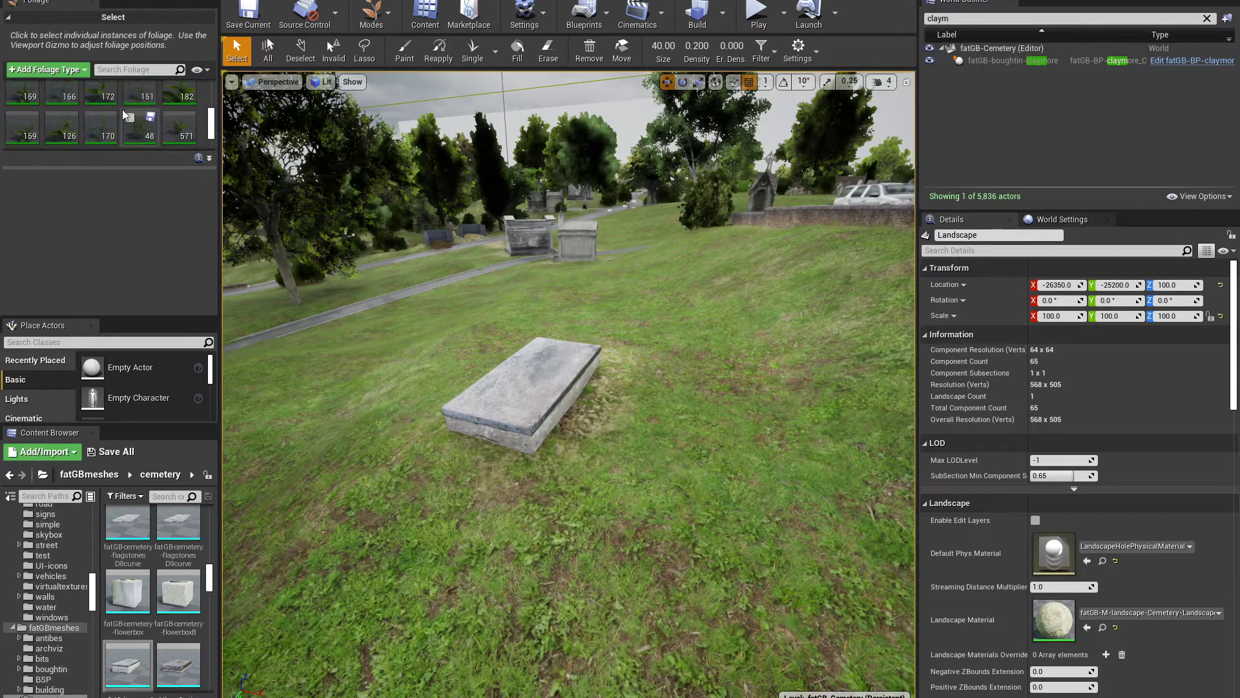
pyautogui.scroll(1, 125, 115)
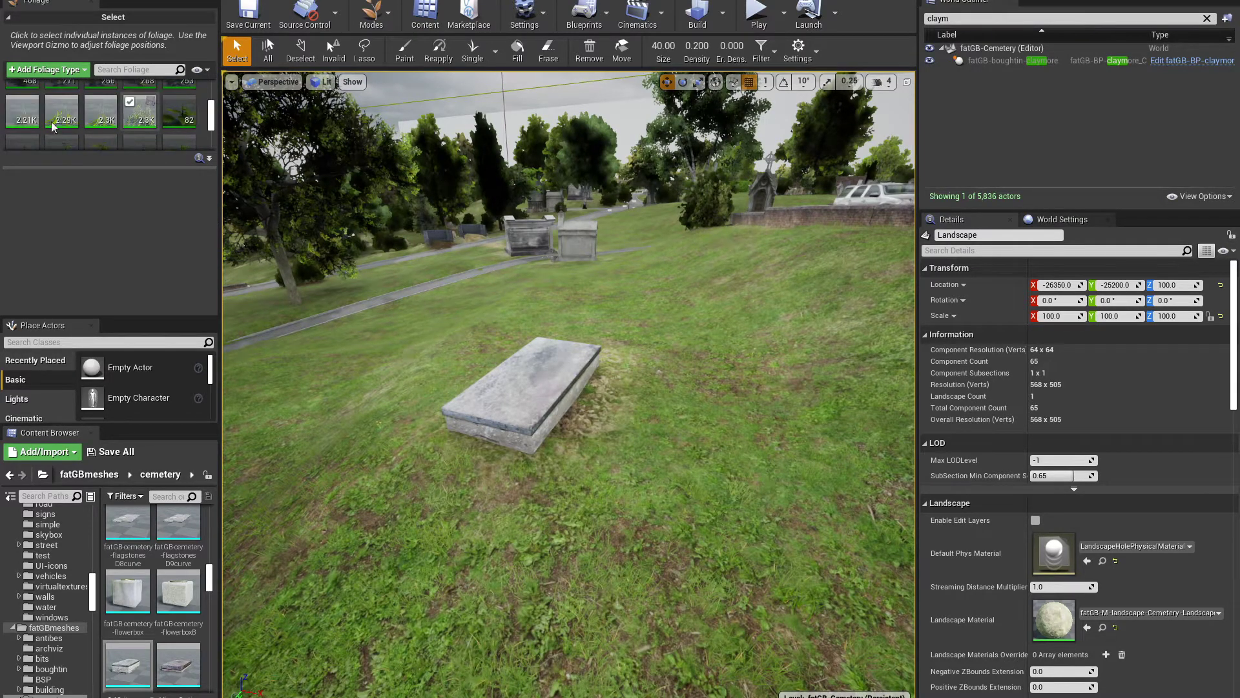
pyautogui.click(414, 59)
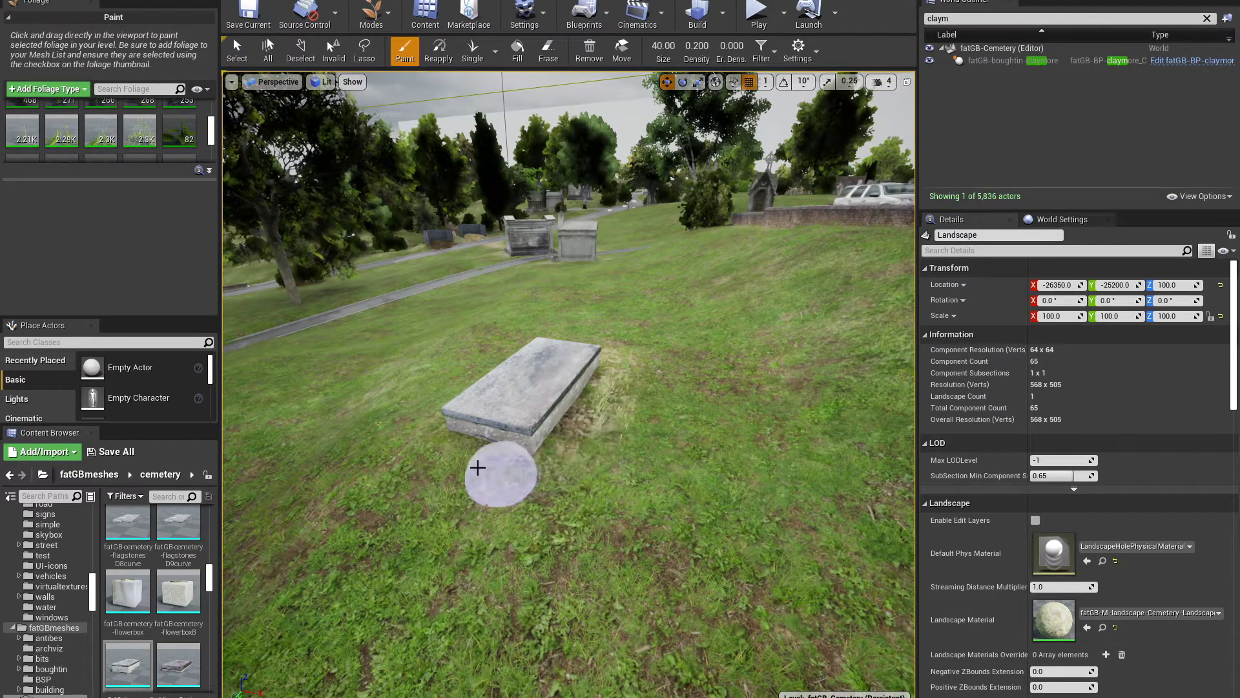
pyautogui.moveTo(575, 504); pyautogui.dragTo(698, 494, button='right')
pyautogui.moveTo(536, 439); pyautogui.dragTo(575, 440, button='right')
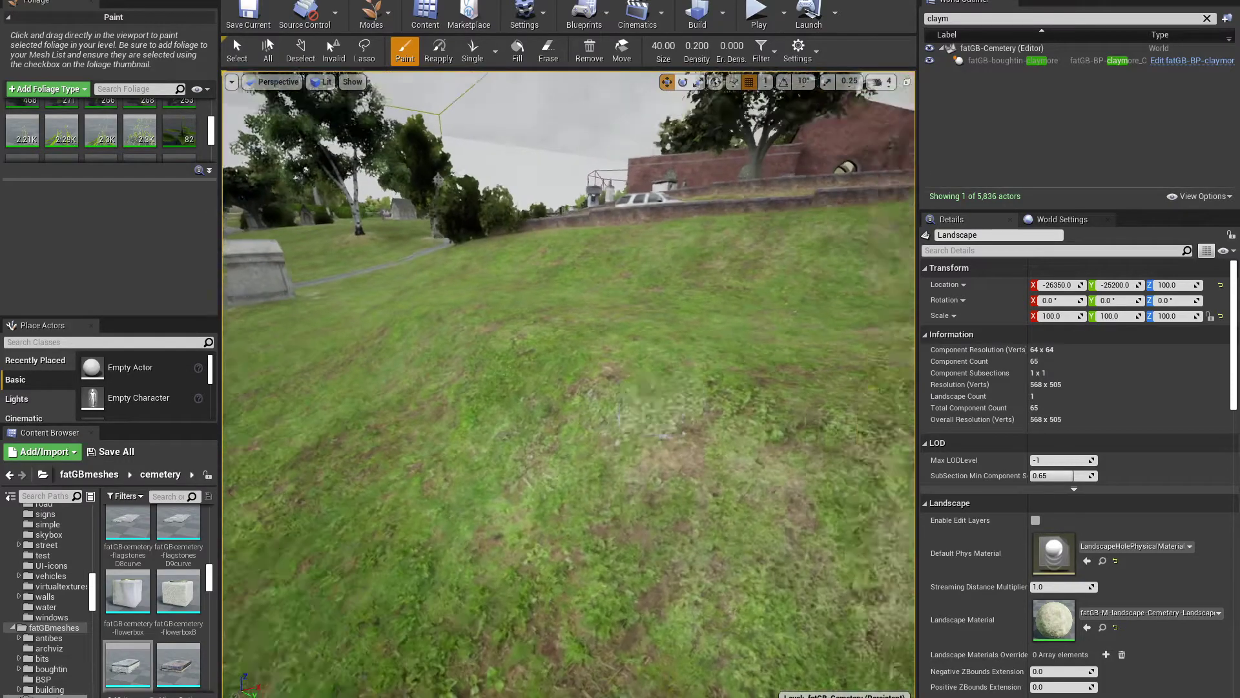
pyautogui.moveTo(637, 411)
pyautogui.mouseDown(button='right')
pyautogui.moveTo(665, 407)
pyautogui.moveTo(637, 411)
pyautogui.mouseUp(button='right')
pyautogui.moveTo(566, 394)
pyautogui.mouseDown()
pyautogui.moveTo(628, 419)
pyautogui.moveTo(601, 393)
pyautogui.mouseUp()
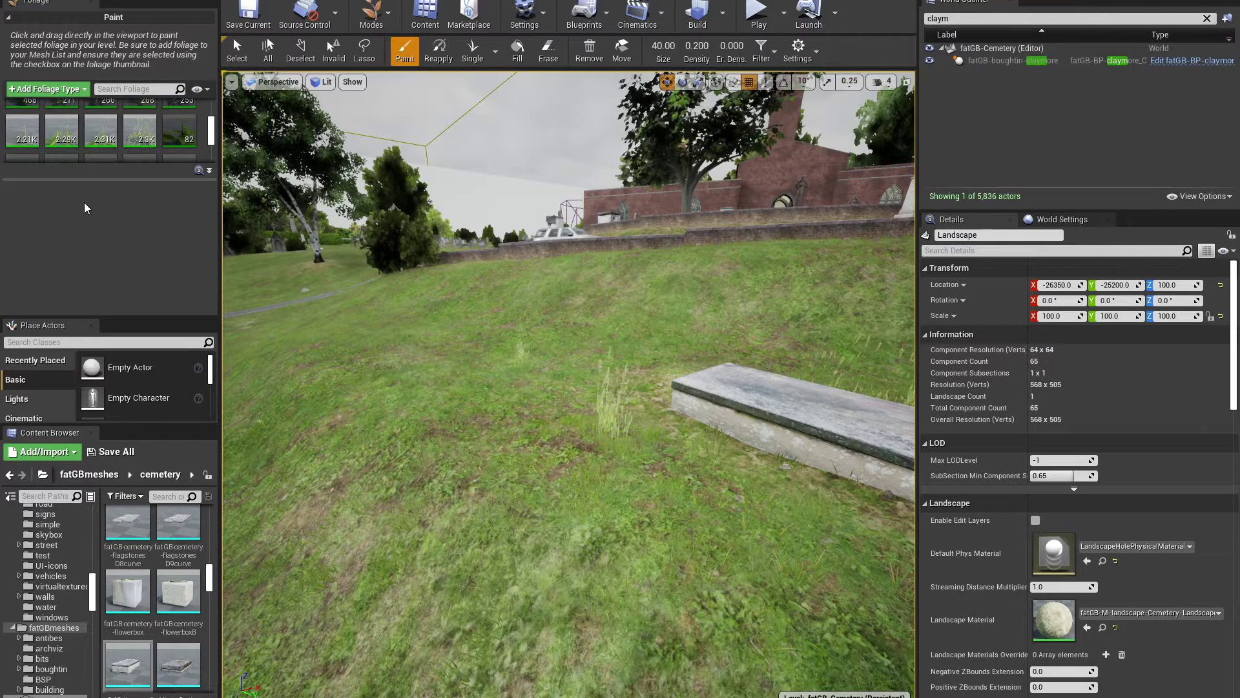
# Disable the four tall grass foliage types and enable the fatGB-cemetery-Thick_Grass_Desktop_1 foliage type for painting on the slope.
pyautogui.click(134, 142)
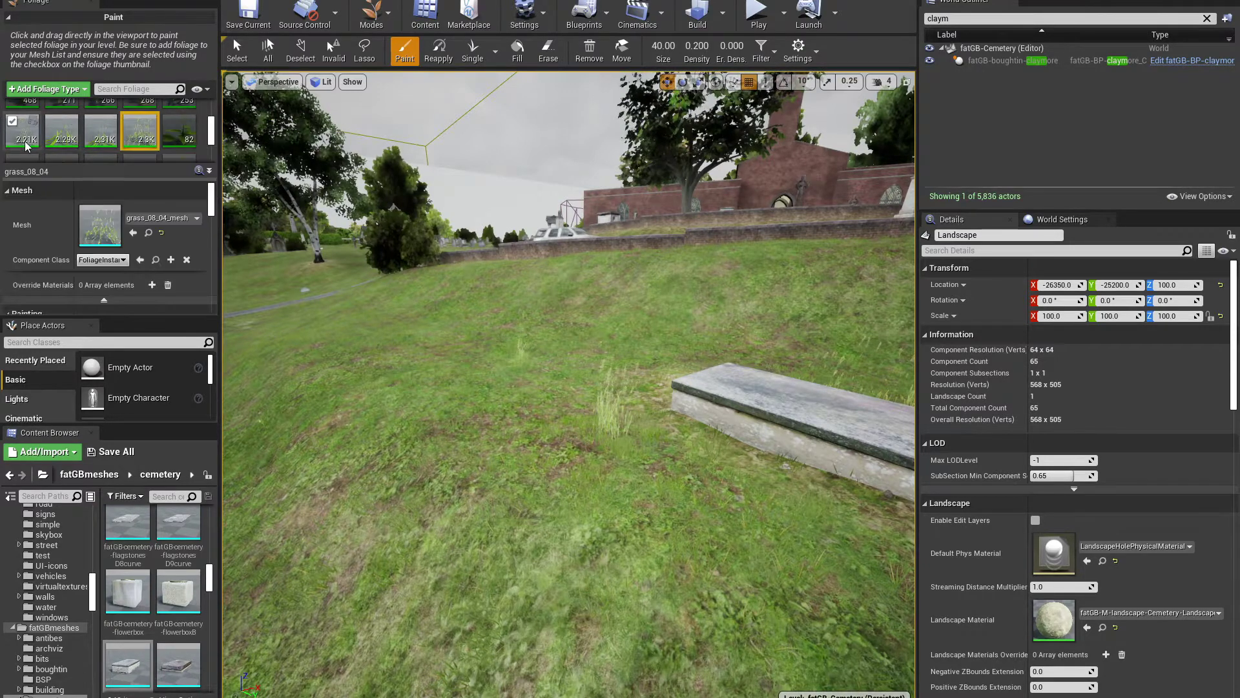
pyautogui.scroll(2, 107, 124)
pyautogui.scroll(2, 107, 124)
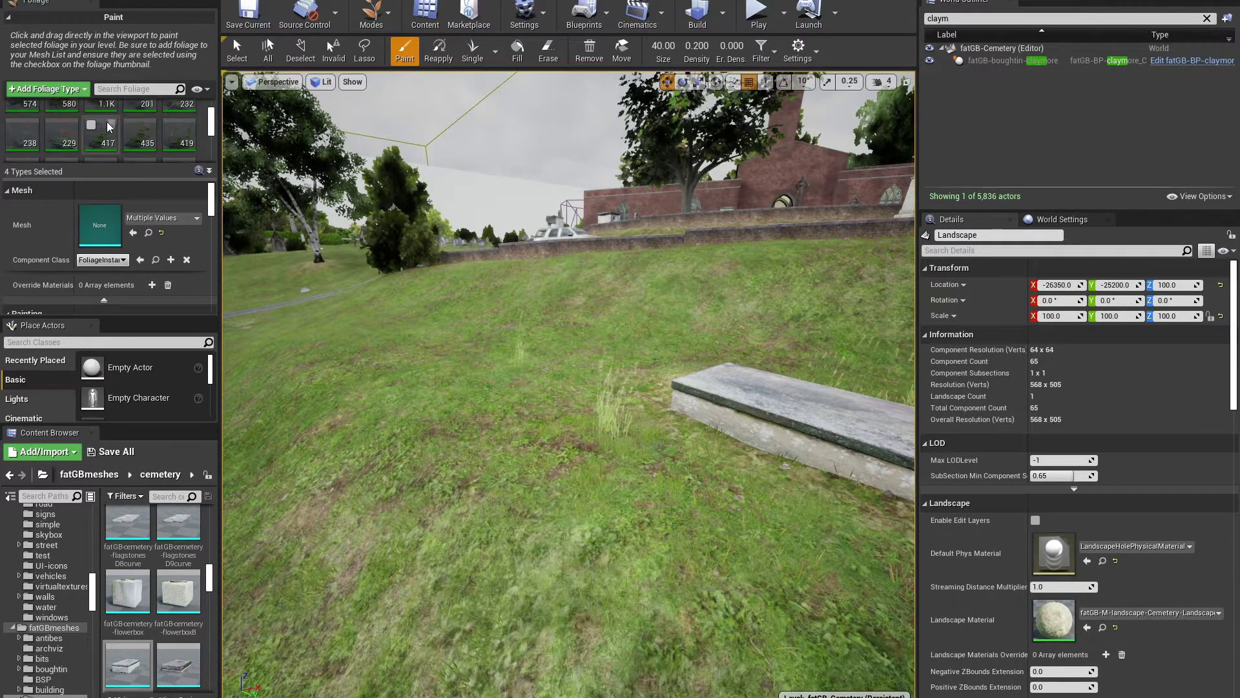
pyautogui.scroll(-1, 96, 125)
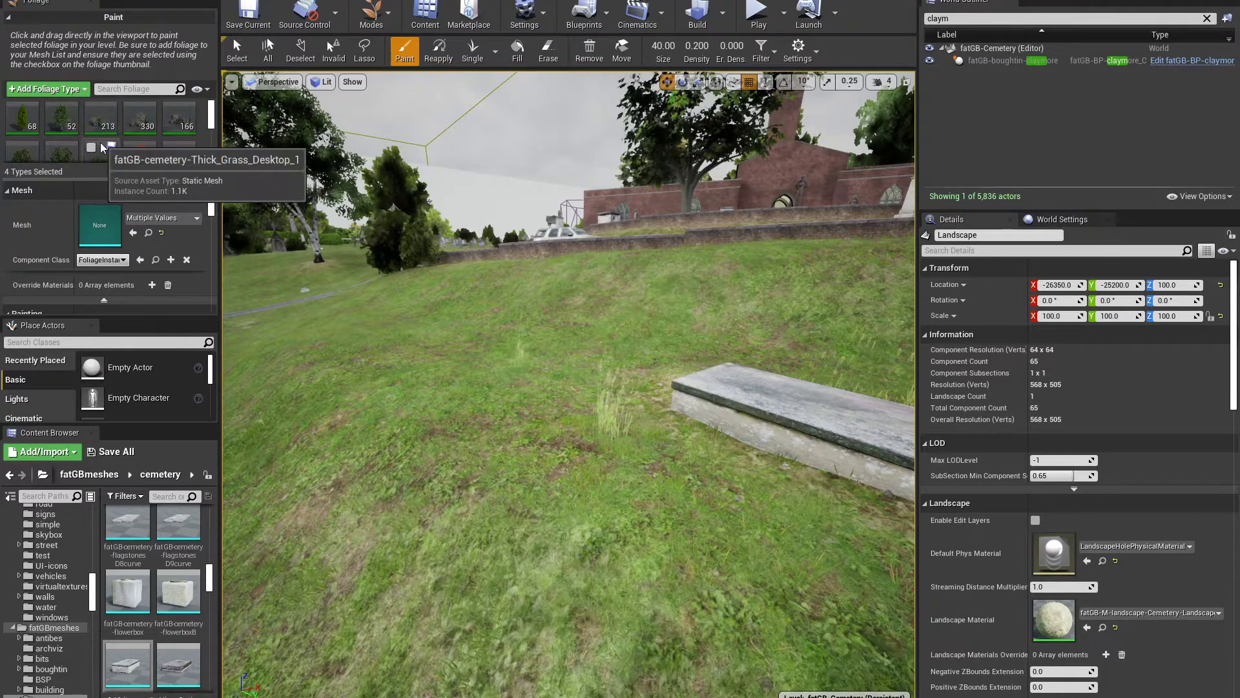
pyautogui.click(97, 133)
pyautogui.moveTo(463, 313)
pyautogui.mouseDown(button='right')
pyautogui.moveTo(462, 330)
pyautogui.moveTo(446, 323)
pyautogui.moveTo(463, 312)
pyautogui.mouseUp(button='right')
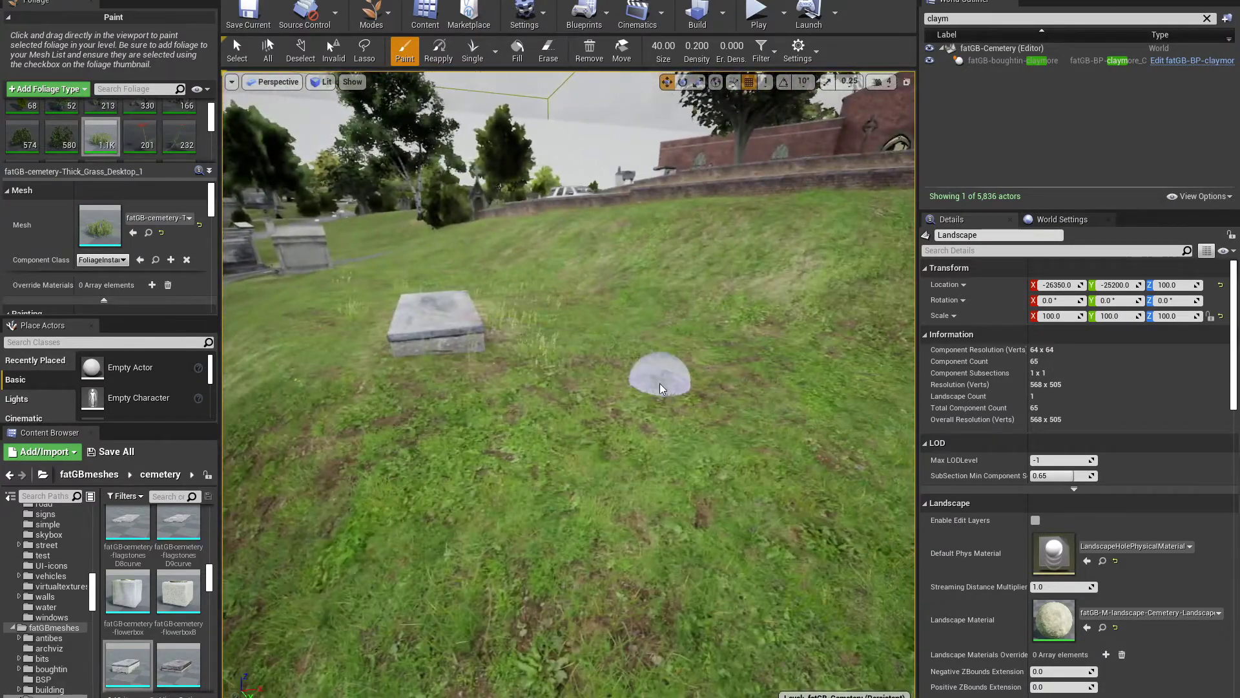
pyautogui.moveTo(652, 396); pyautogui.dragTo(628, 397, button='right')
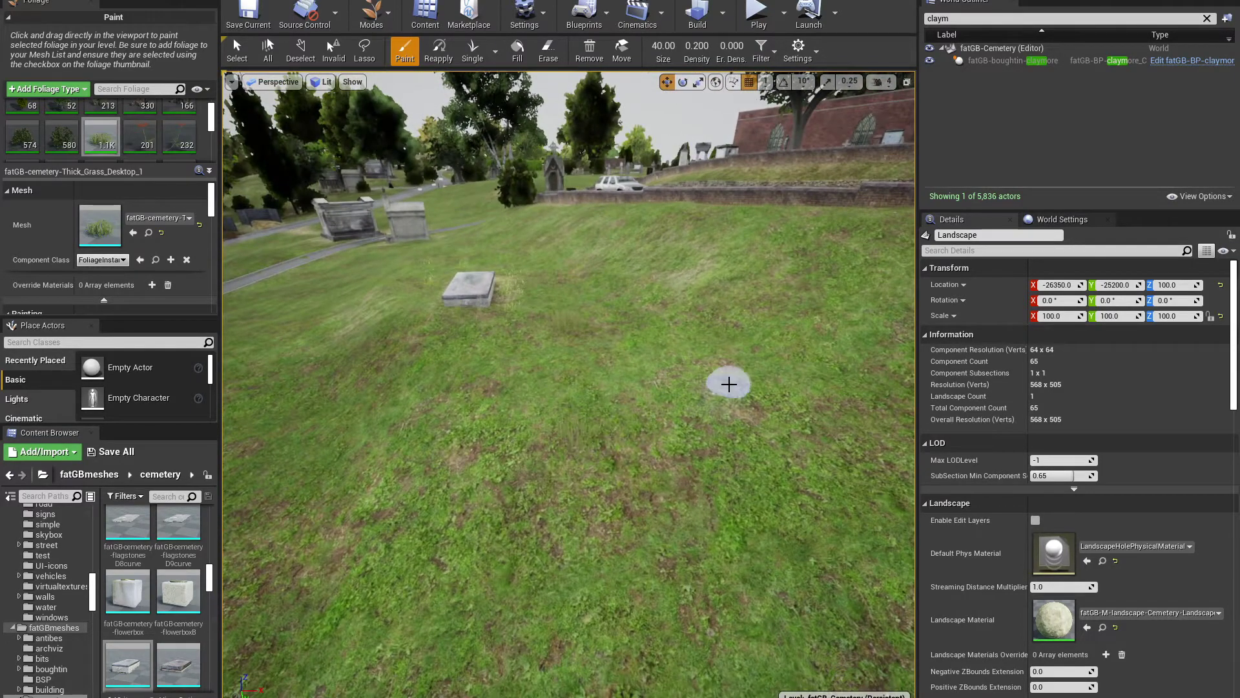
# Leave foliage editing and inspect the grave slab and the painted grass around it from several sides.
pyautogui.hotkey('shift', '1')
pyautogui.moveTo(729, 384); pyautogui.dragTo(708, 352, button='right')
pyautogui.moveTo(626, 313)
pyautogui.mouseDown(button='right')
pyautogui.moveTo(644, 312)
pyautogui.moveTo(617, 306)
pyautogui.moveTo(642, 308)
pyautogui.mouseUp(button='right')
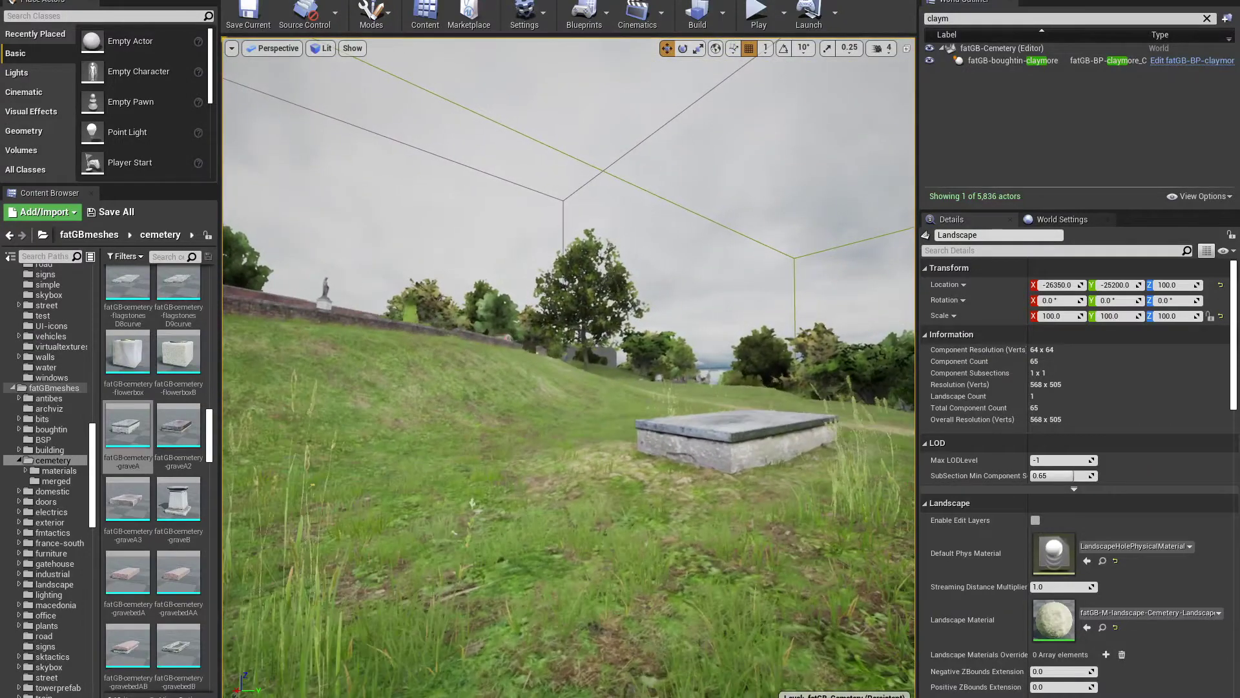
pyautogui.moveTo(521, 400); pyautogui.dragTo(543, 464, button='right')
# Return to foliage painting, enable the Cypress_Oak_Desktop type and plant one tree on the slope near the grave slab.
pyautogui.hotkey('shift', '4')
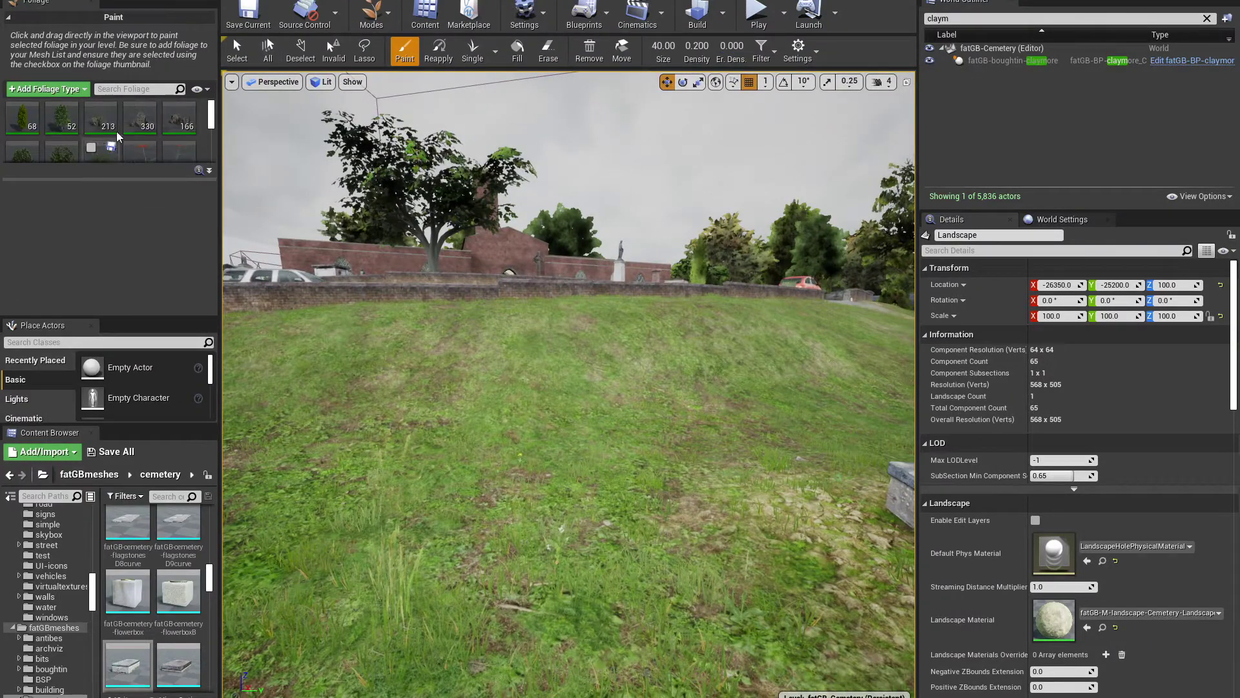
pyautogui.click(55, 115)
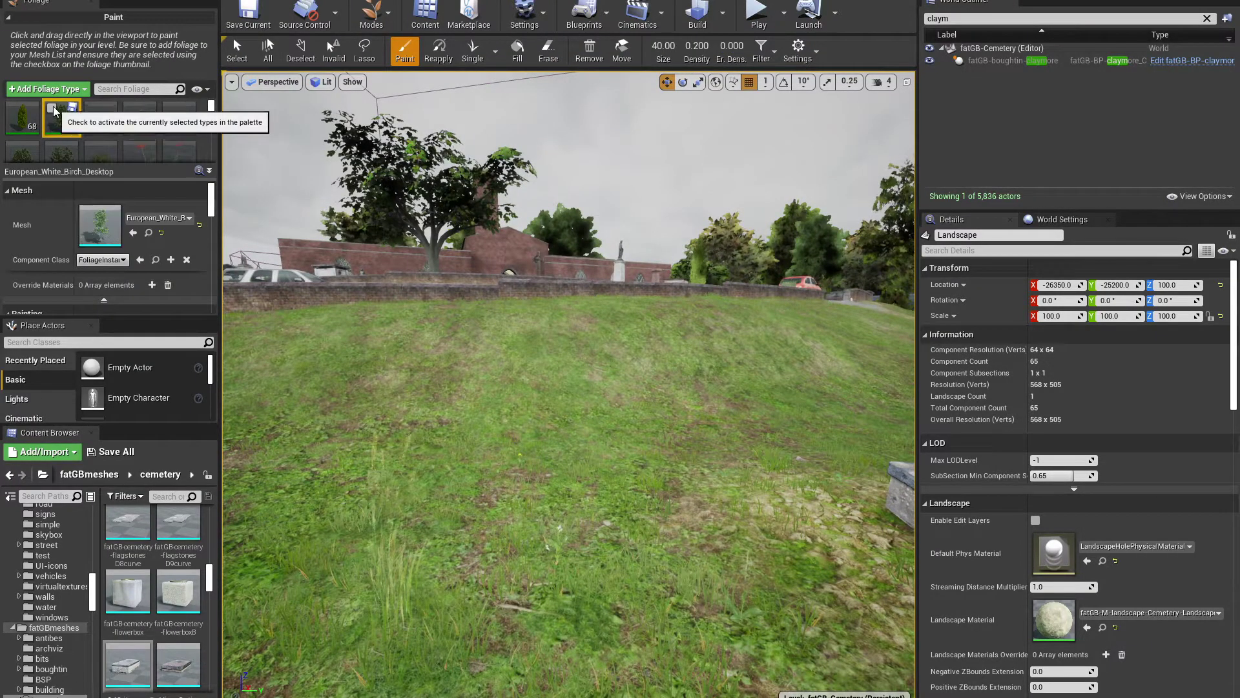
pyautogui.click(13, 111)
pyautogui.click(12, 110)
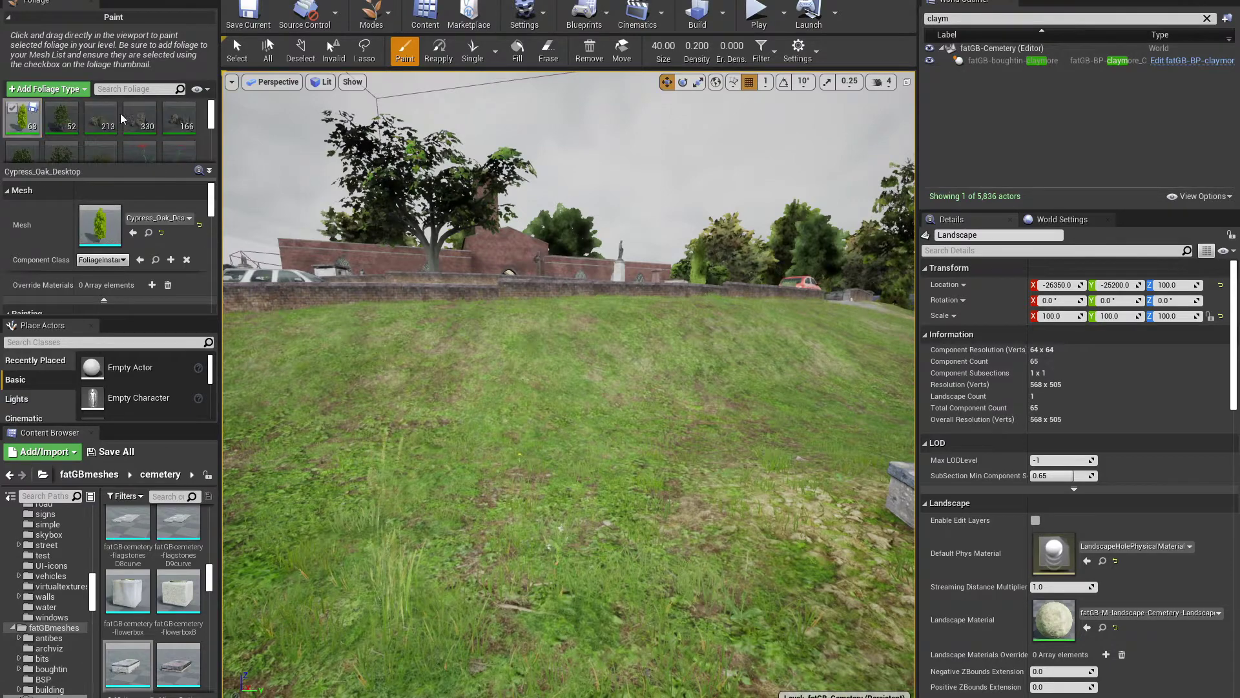
pyautogui.moveTo(457, 359); pyautogui.dragTo(255, 221, button='right')
pyautogui.scroll(4, 151, 149)
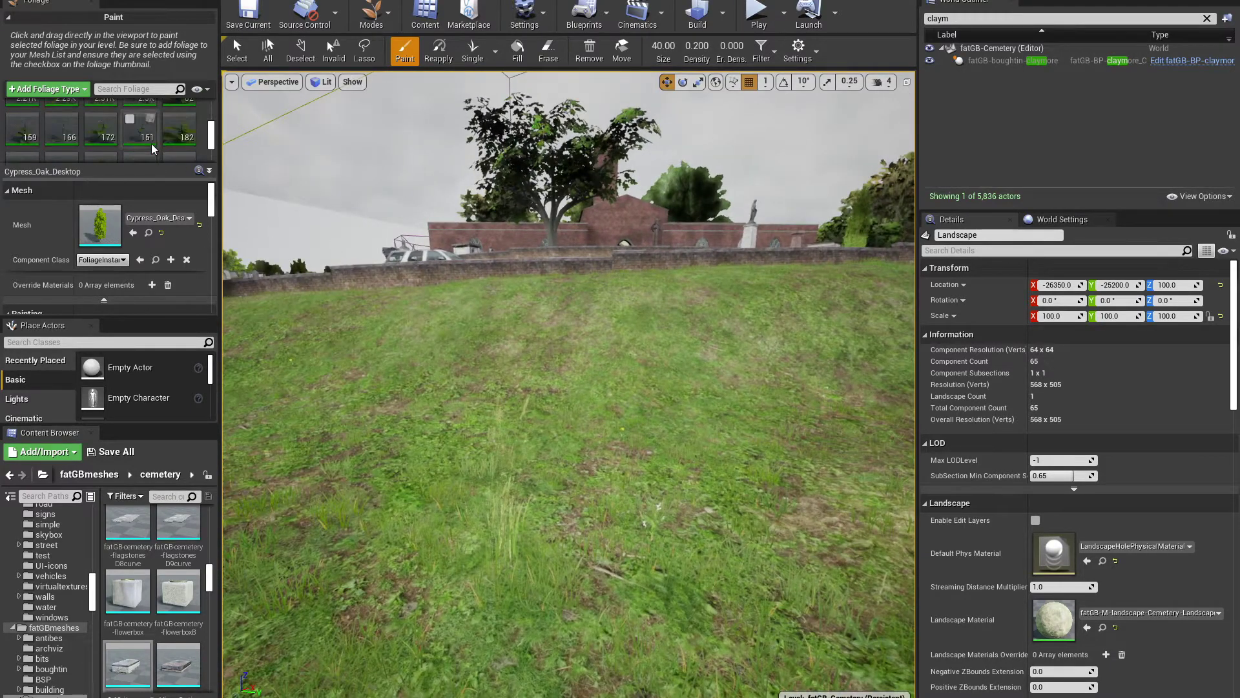
pyautogui.moveTo(415, 437); pyautogui.dragTo(362, 434, button='right')
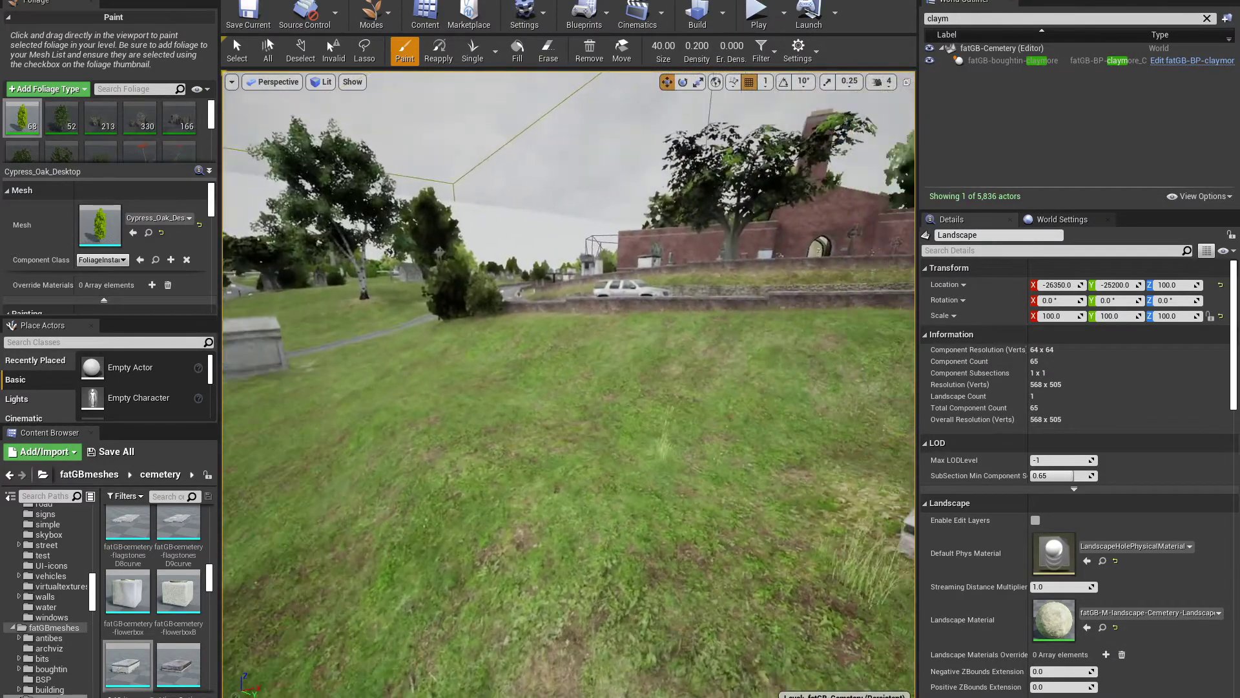
pyautogui.click(545, 432)
pyautogui.moveTo(543, 448)
pyautogui.mouseDown(button='right')
pyautogui.moveTo(491, 446)
pyautogui.moveTo(485, 475)
pyautogui.mouseUp(button='right')
# Sculpt the landscape around the base of the new oak tree with the 150.0 radius brush.
pyautogui.hotkey('shift', '2')
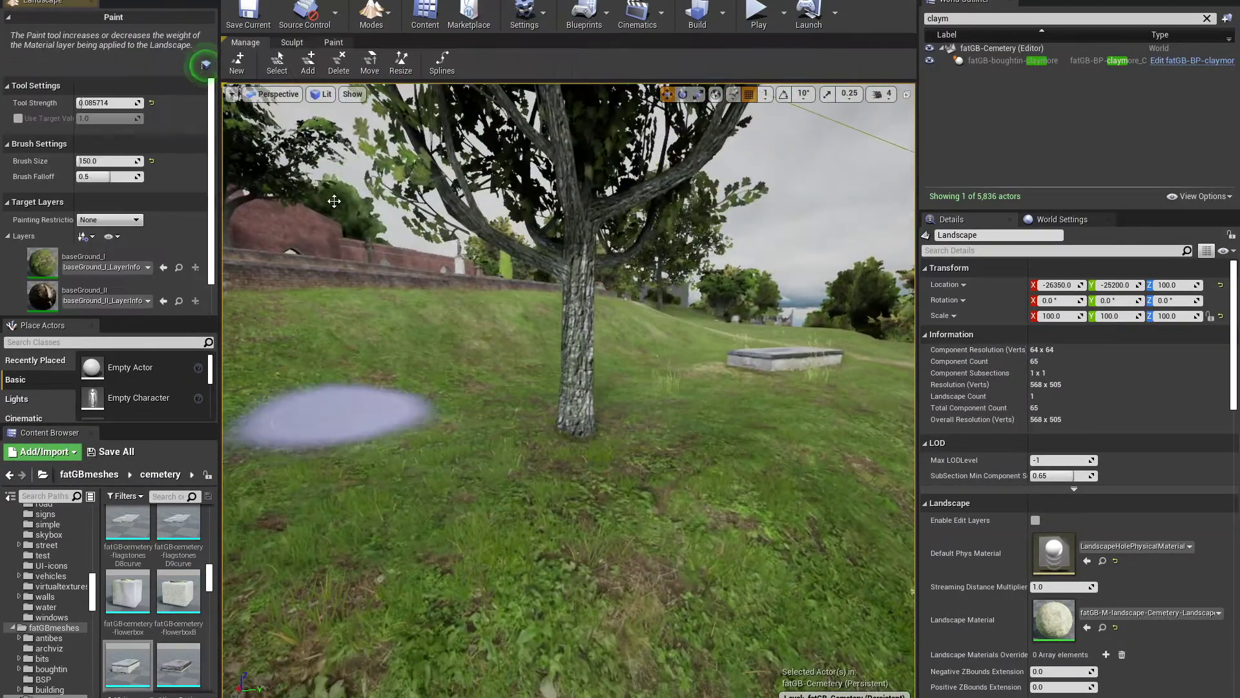
pyautogui.click(300, 41)
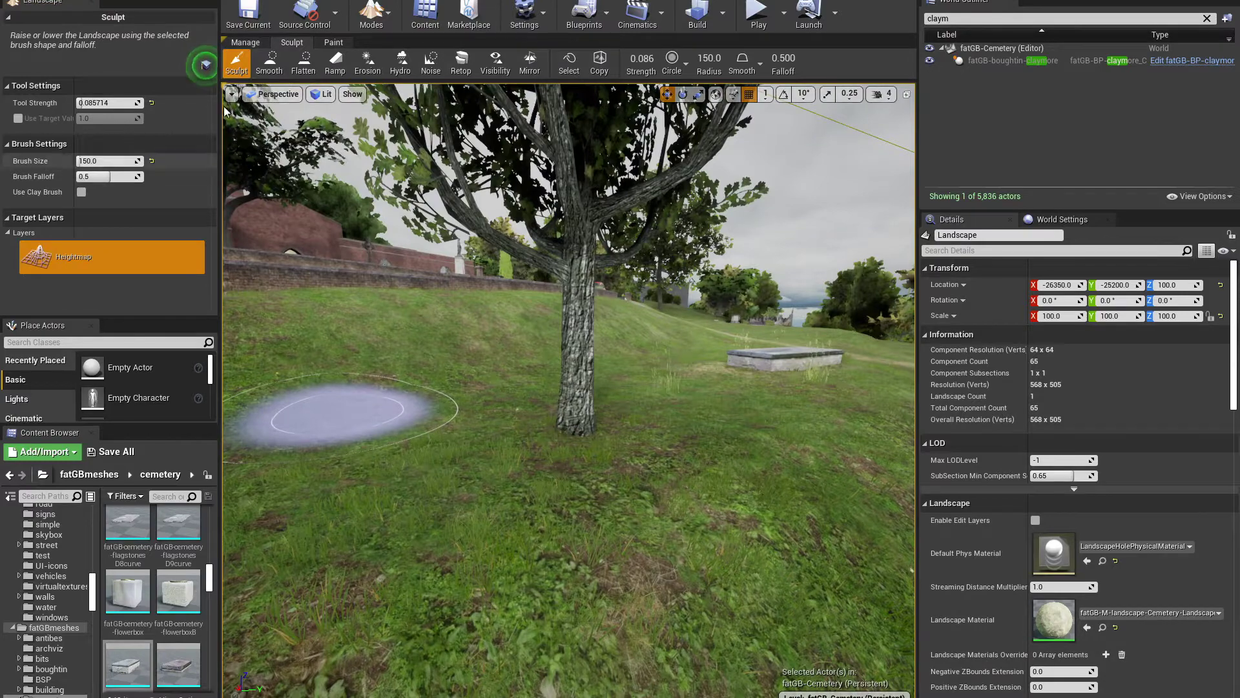
pyautogui.moveTo(567, 443)
pyautogui.mouseDown()
pyautogui.moveTo(549, 436)
pyautogui.moveTo(609, 422)
pyautogui.moveTo(739, 517)
pyautogui.moveTo(520, 435)
pyautogui.moveTo(392, 434)
pyautogui.moveTo(570, 404)
pyautogui.mouseUp()
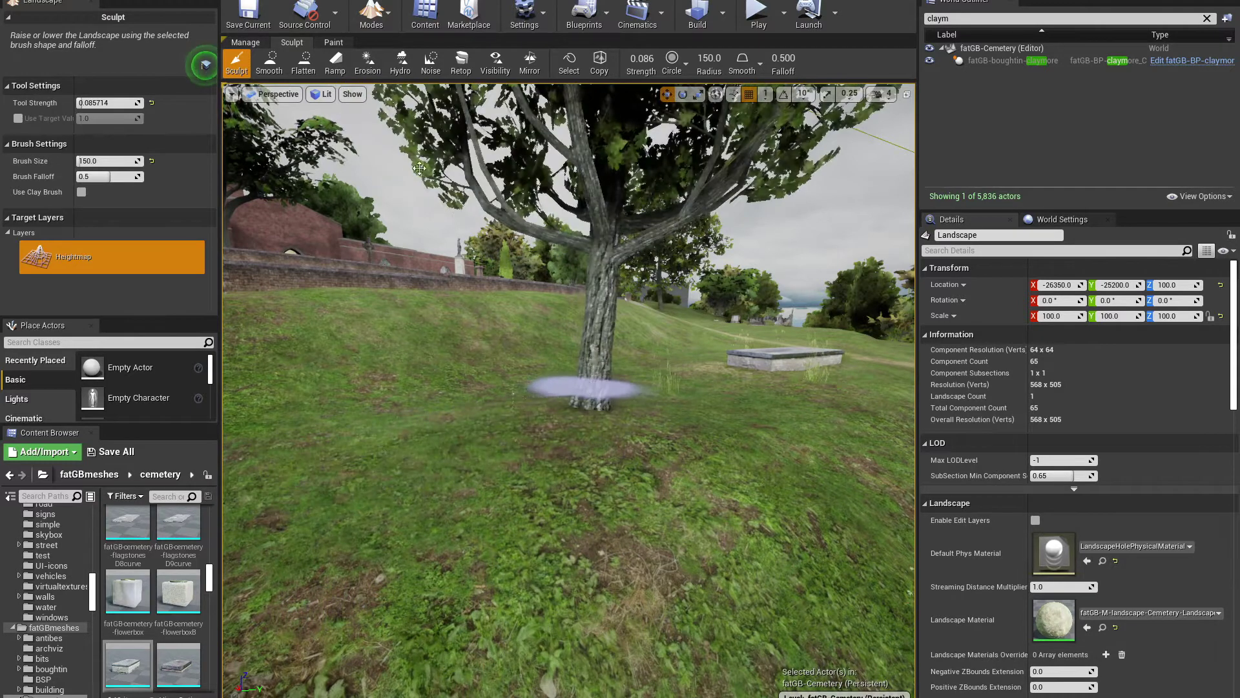
# Paint the baseGround_II layer on the ground around the oak tree's trunk.
pyautogui.click(333, 42)
pyautogui.scroll(-5, 105, 196)
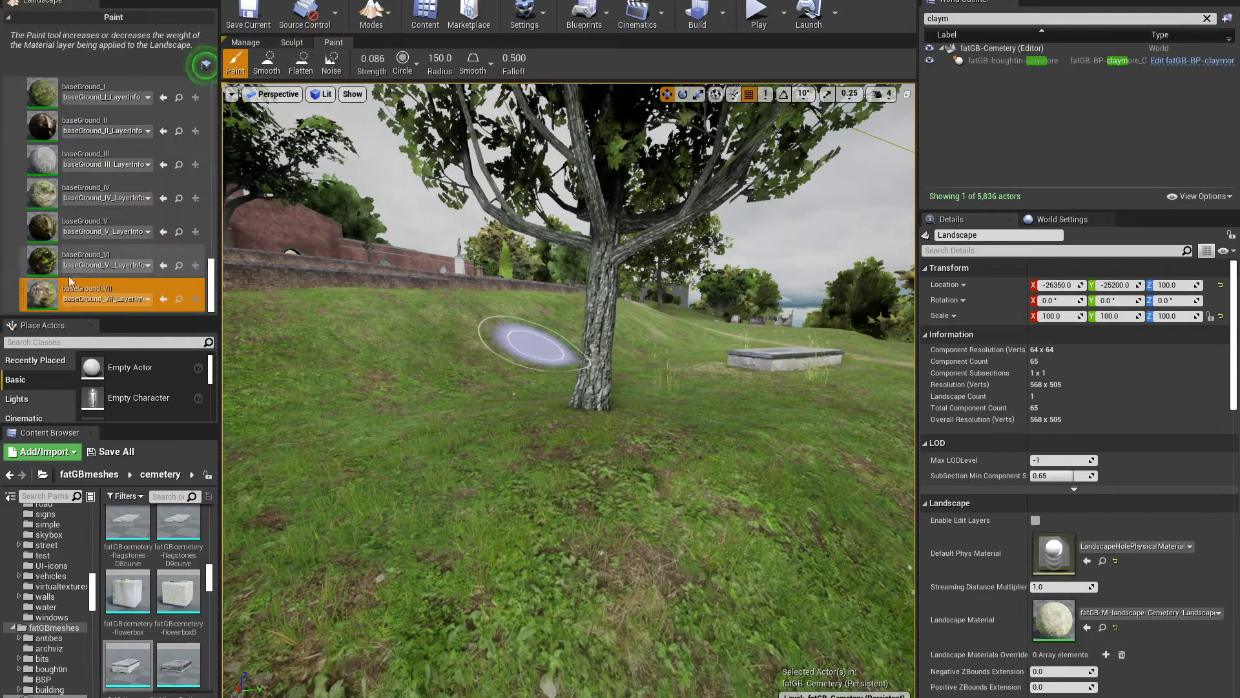
pyautogui.click(40, 135)
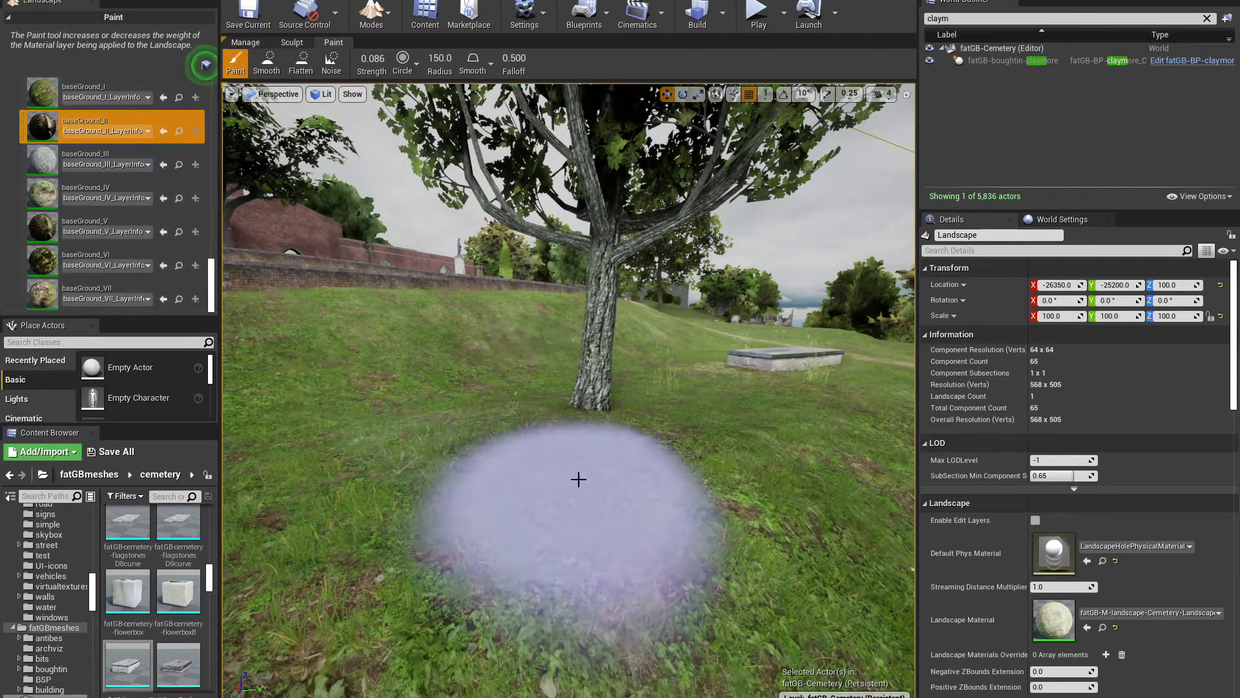
pyautogui.moveTo(581, 407); pyautogui.dragTo(491, 407, button='right')
pyautogui.press('w')
pyautogui.moveTo(611, 502)
pyautogui.mouseDown(button='right')
pyautogui.moveTo(630, 536)
pyautogui.moveTo(611, 502)
pyautogui.mouseUp(button='right')
pyautogui.press('s')
pyautogui.moveTo(610, 502)
pyautogui.mouseDown()
pyautogui.moveTo(459, 452)
pyautogui.moveTo(633, 452)
pyautogui.moveTo(519, 420)
pyautogui.moveTo(526, 449)
pyautogui.moveTo(355, 465)
pyautogui.moveTo(574, 392)
pyautogui.mouseUp()
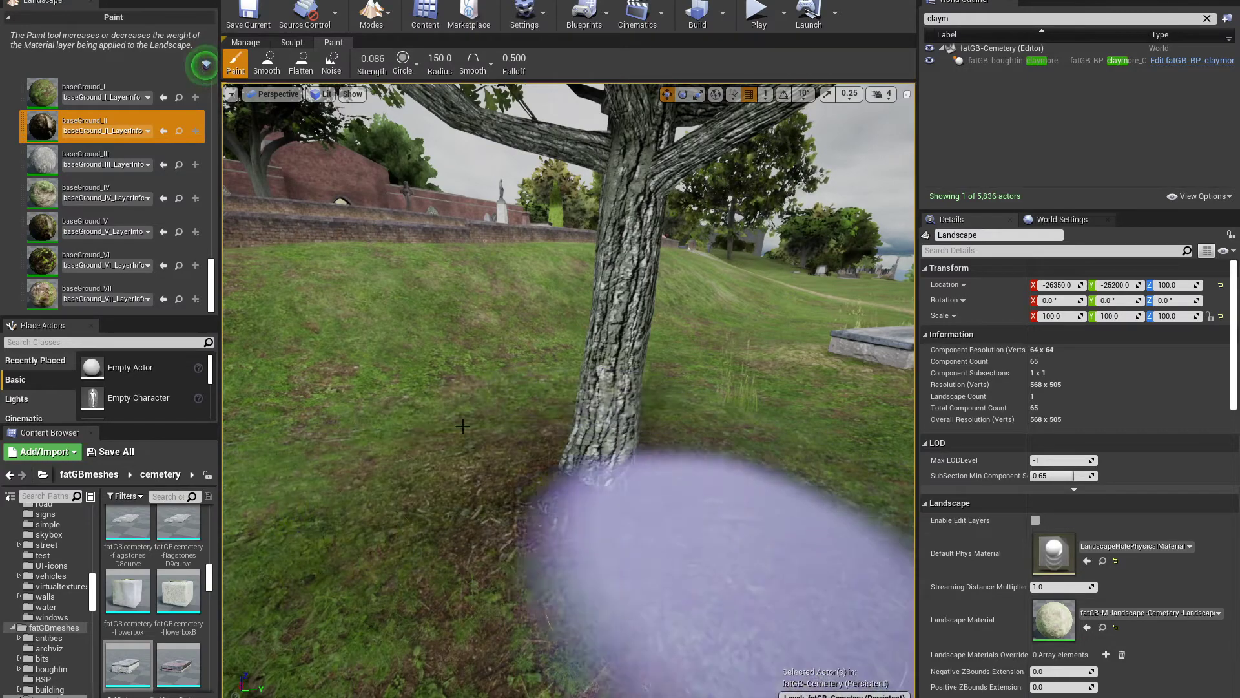
pyautogui.press('s')
pyautogui.moveTo(692, 581); pyautogui.dragTo(692, 581, button='right')
pyautogui.press('w')
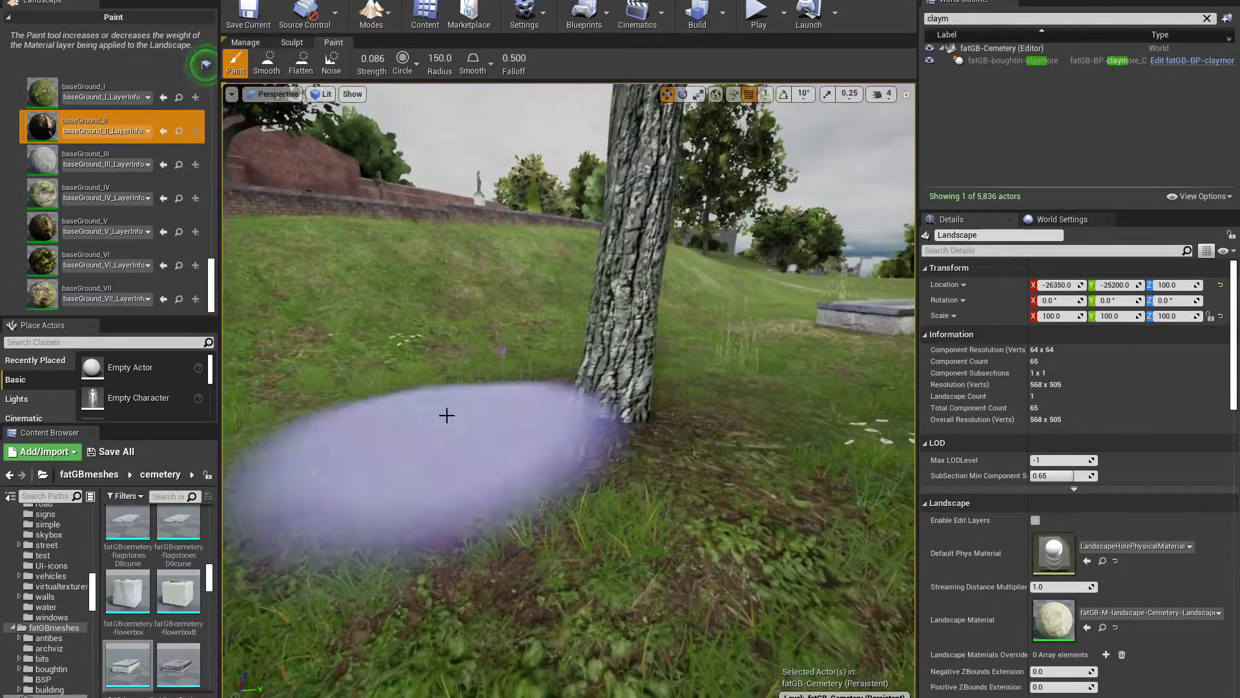
# Select the oak tree's foliage instance and lower it slightly into the ground.
pyautogui.hotkey('shift', '4')
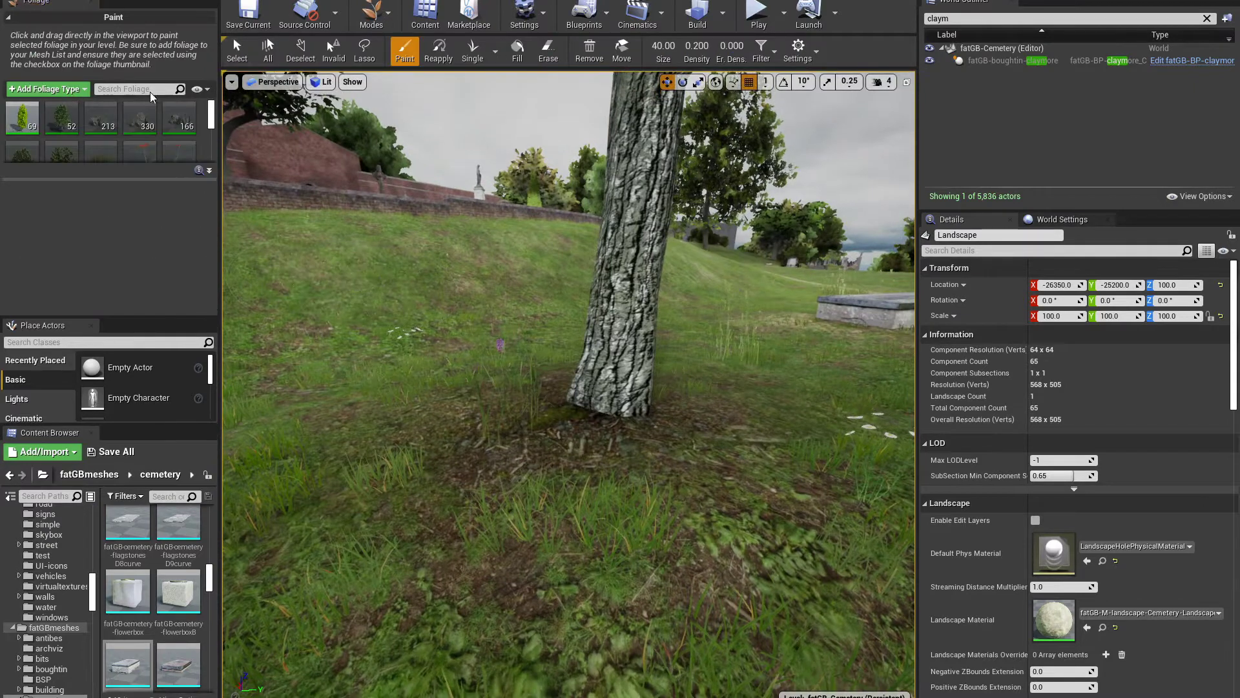
pyautogui.click(249, 59)
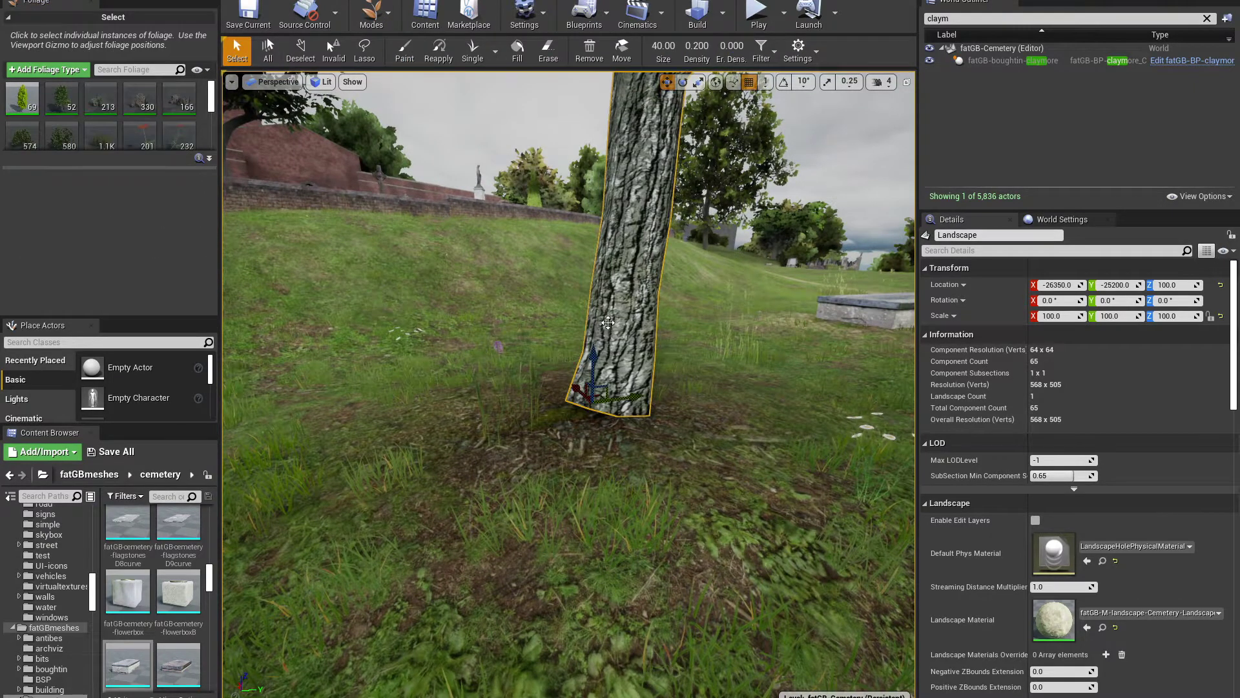
pyautogui.moveTo(594, 350); pyautogui.dragTo(592, 365)
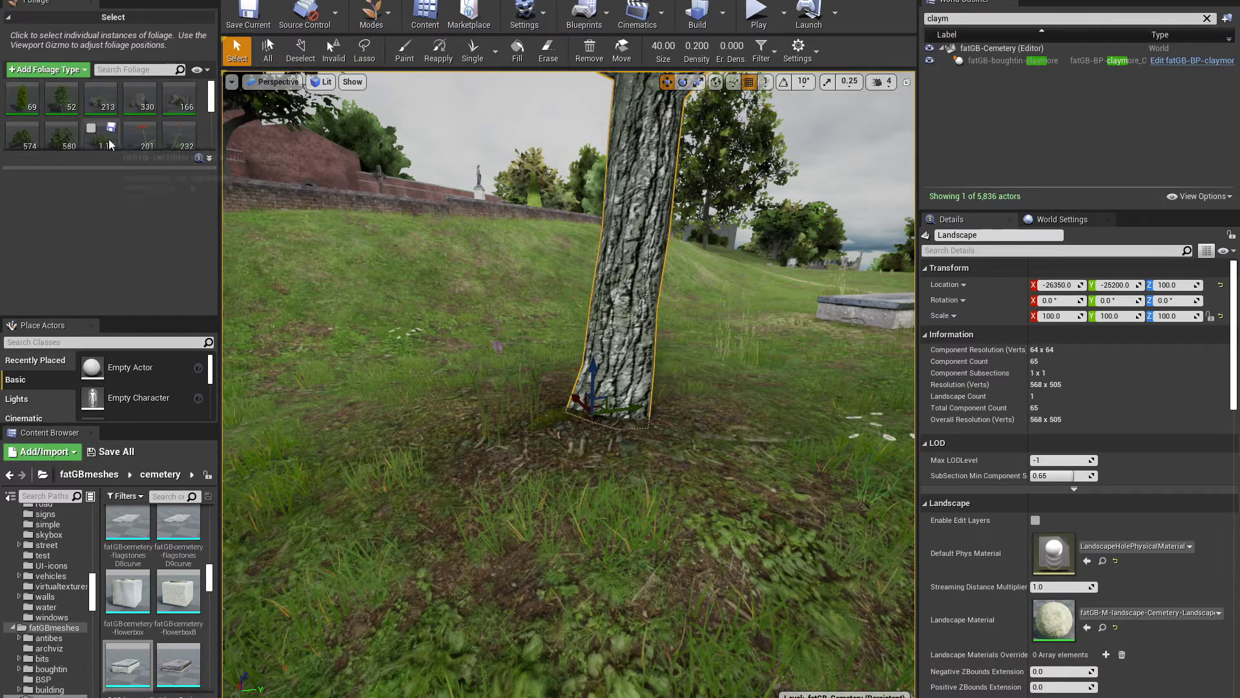
# Enable the foliage types flower_02_01 to flower_02_04 and paint purple flowers around the tree trunk with the 40.00 brush.
pyautogui.scroll(-3, 172, 139)
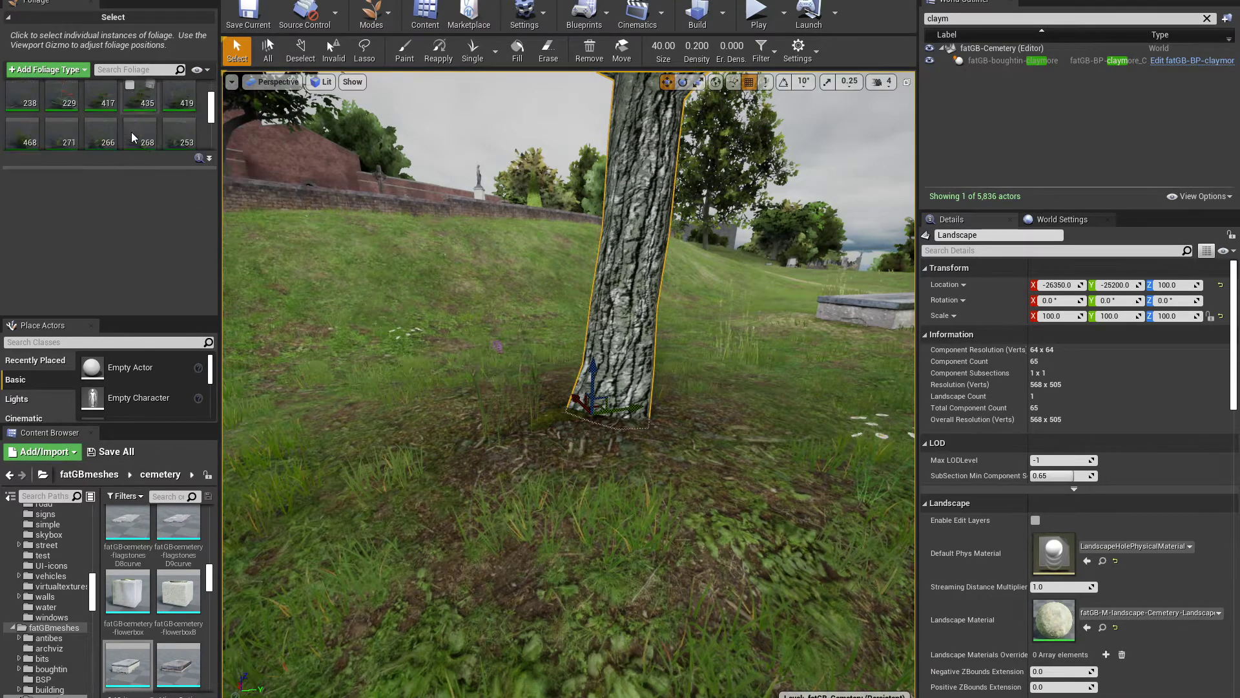
pyautogui.click(98, 104)
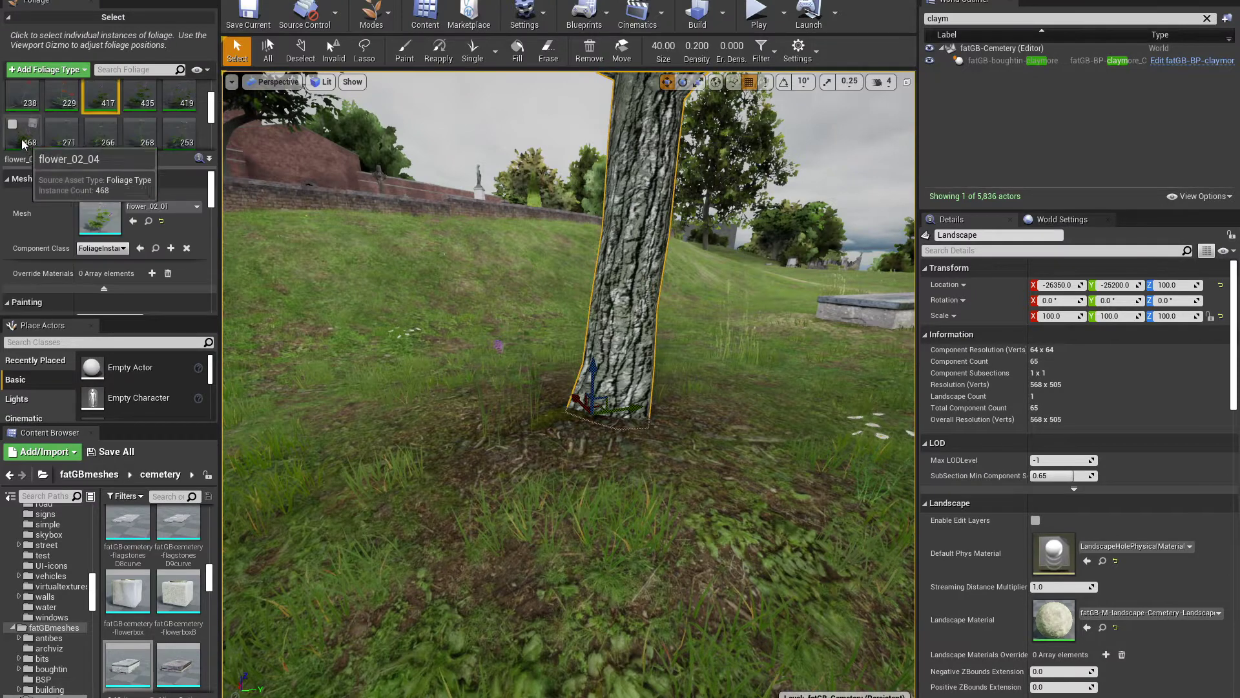
pyautogui.keyDown('shift'); pyautogui.click(23, 132); pyautogui.keyUp('shift')
pyautogui.click(404, 51)
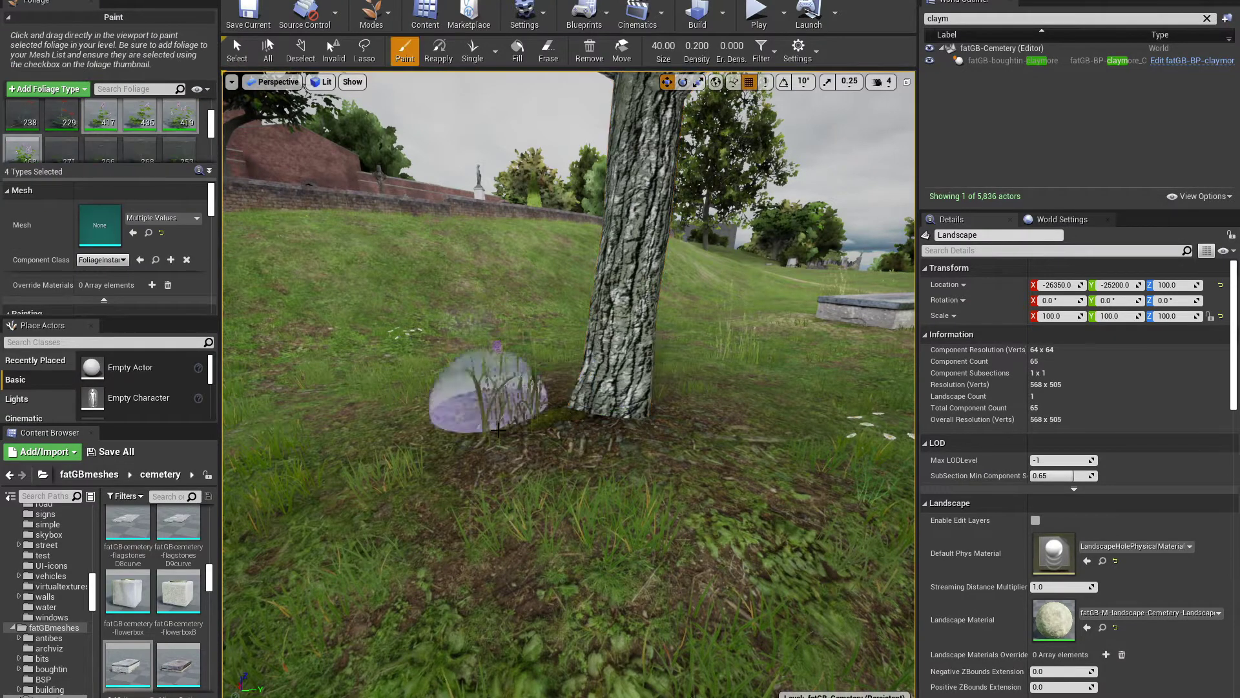
pyautogui.click(517, 400)
pyautogui.moveTo(675, 401)
pyautogui.mouseDown()
pyautogui.moveTo(568, 540)
pyautogui.moveTo(720, 512)
pyautogui.moveTo(512, 457)
pyautogui.mouseUp()
pyautogui.press('s')
pyautogui.moveTo(413, 401)
pyautogui.mouseDown(button='right')
pyautogui.moveTo(349, 401)
pyautogui.moveTo(446, 400)
pyautogui.mouseUp(button='right')
pyautogui.moveTo(414, 430)
pyautogui.mouseDown()
pyautogui.moveTo(443, 410)
pyautogui.moveTo(378, 352)
pyautogui.mouseUp()
pyautogui.moveTo(387, 359); pyautogui.dragTo(362, 359, button='right')
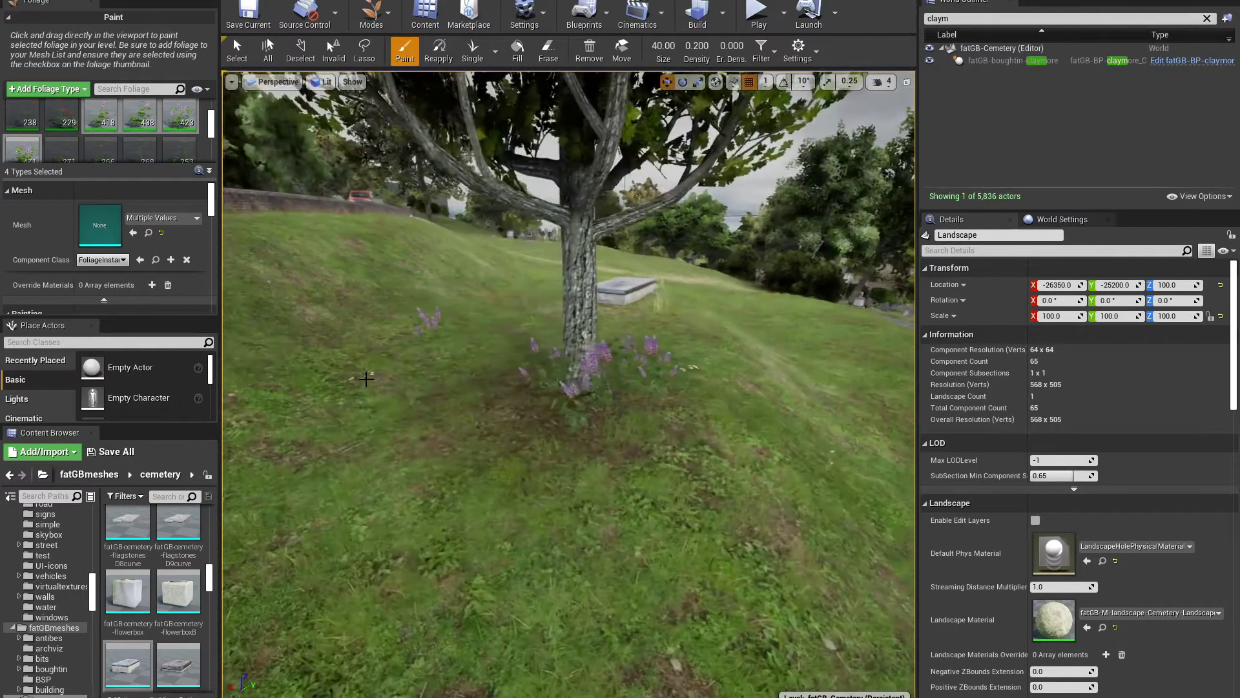
# Leave and re-enter foliage painting and disable the four flower_02 foliage types.
pyautogui.hotkey('shift', '1')
pyautogui.hotkey('shift', '3')
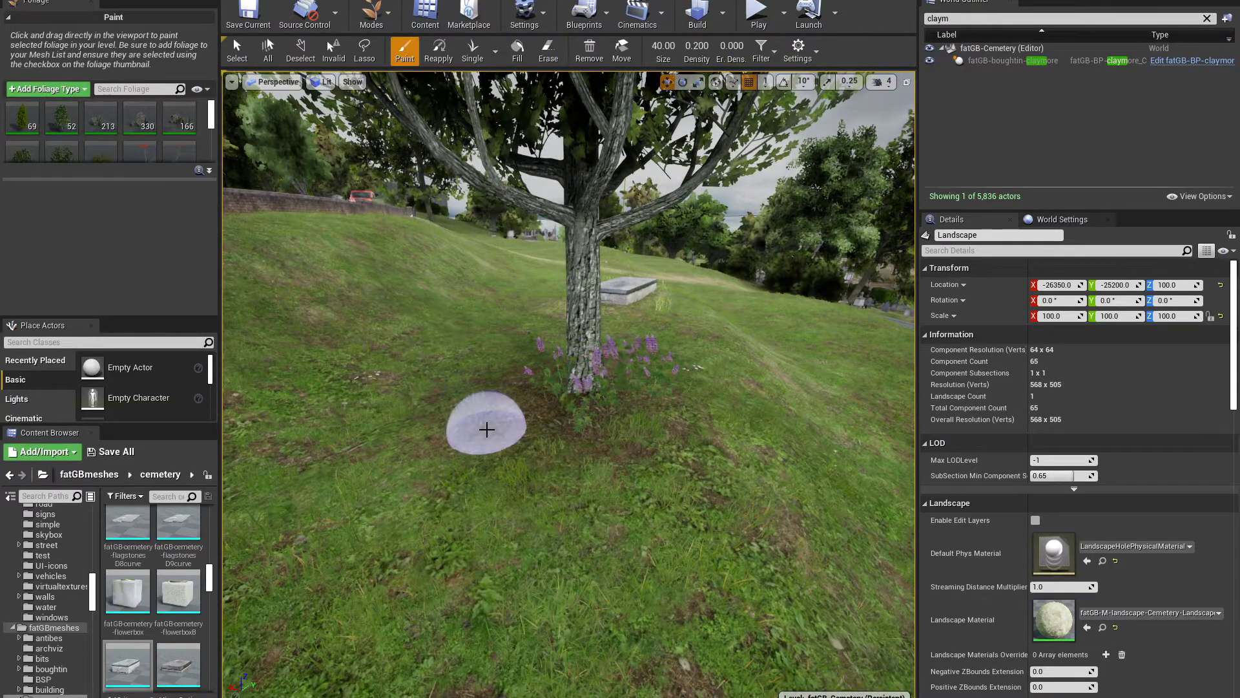
pyautogui.scroll(-1, 117, 147)
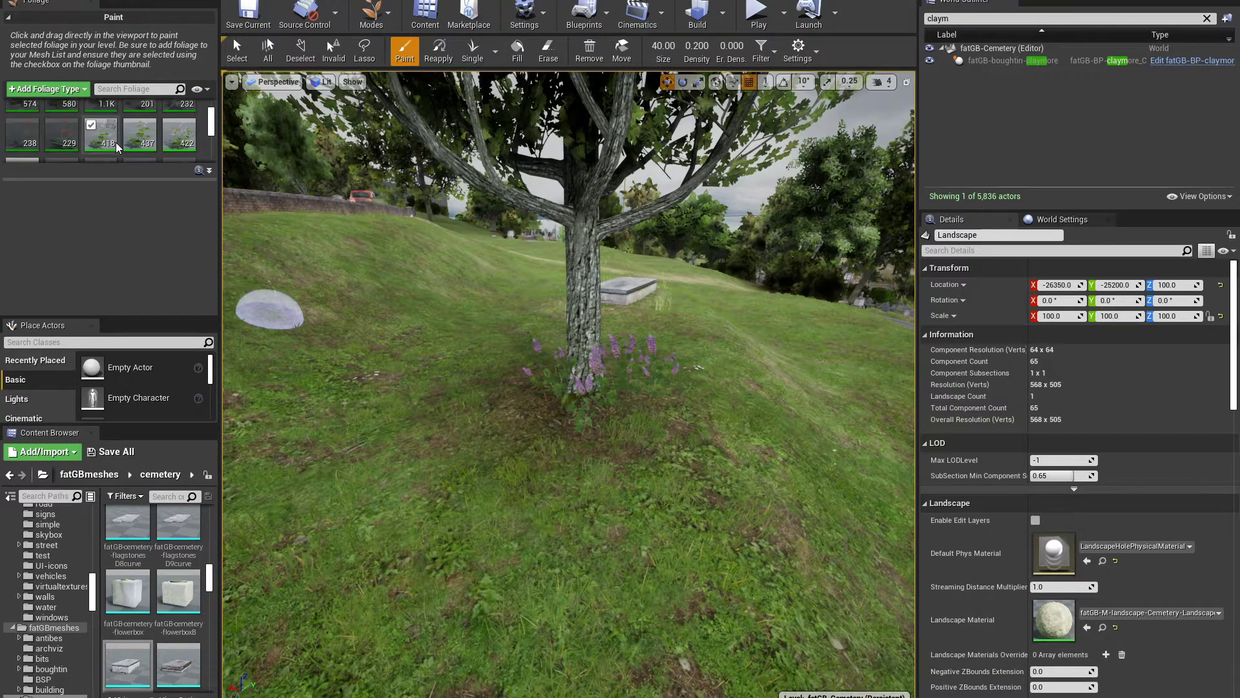
pyautogui.scroll(-1, 122, 136)
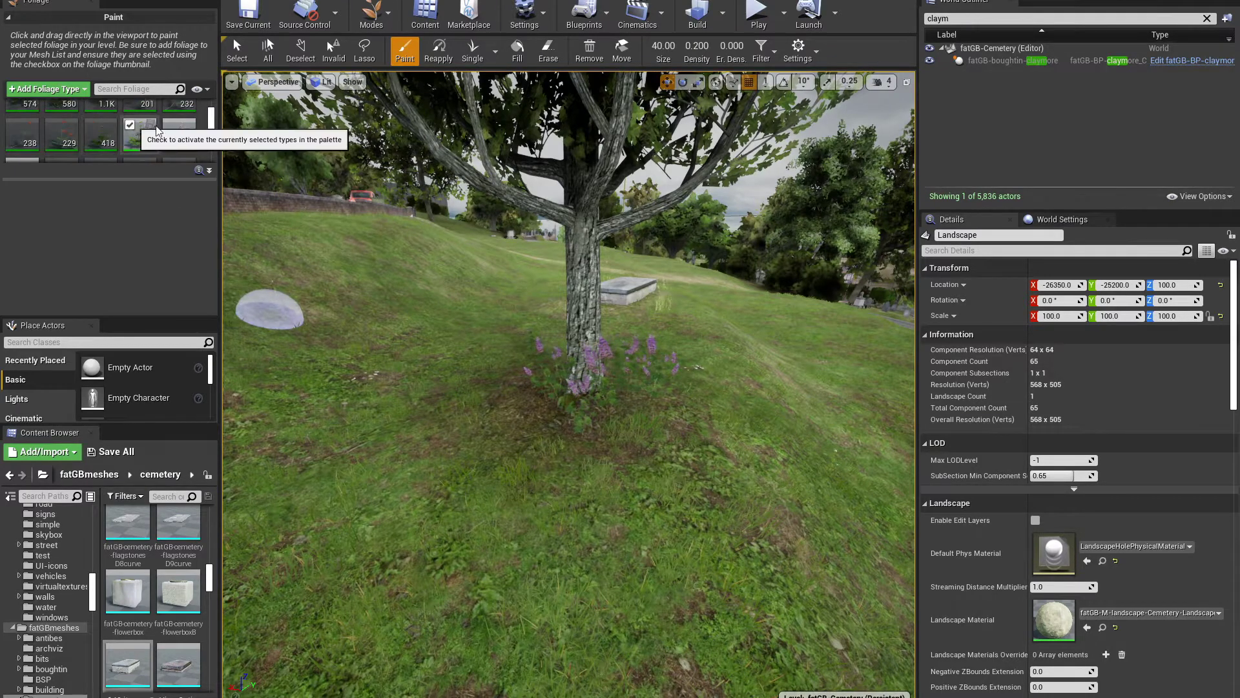
pyautogui.scroll(-1, 34, 144)
pyautogui.scroll(-1, 33, 144)
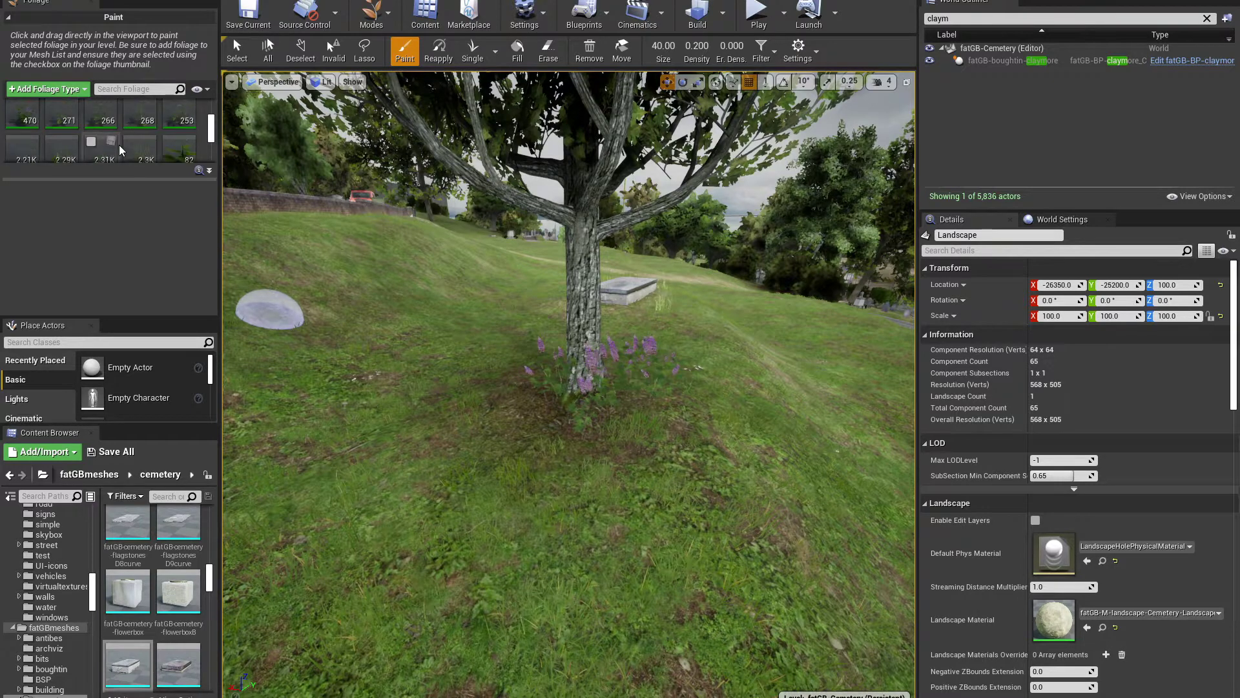
pyautogui.scroll(-1, 171, 158)
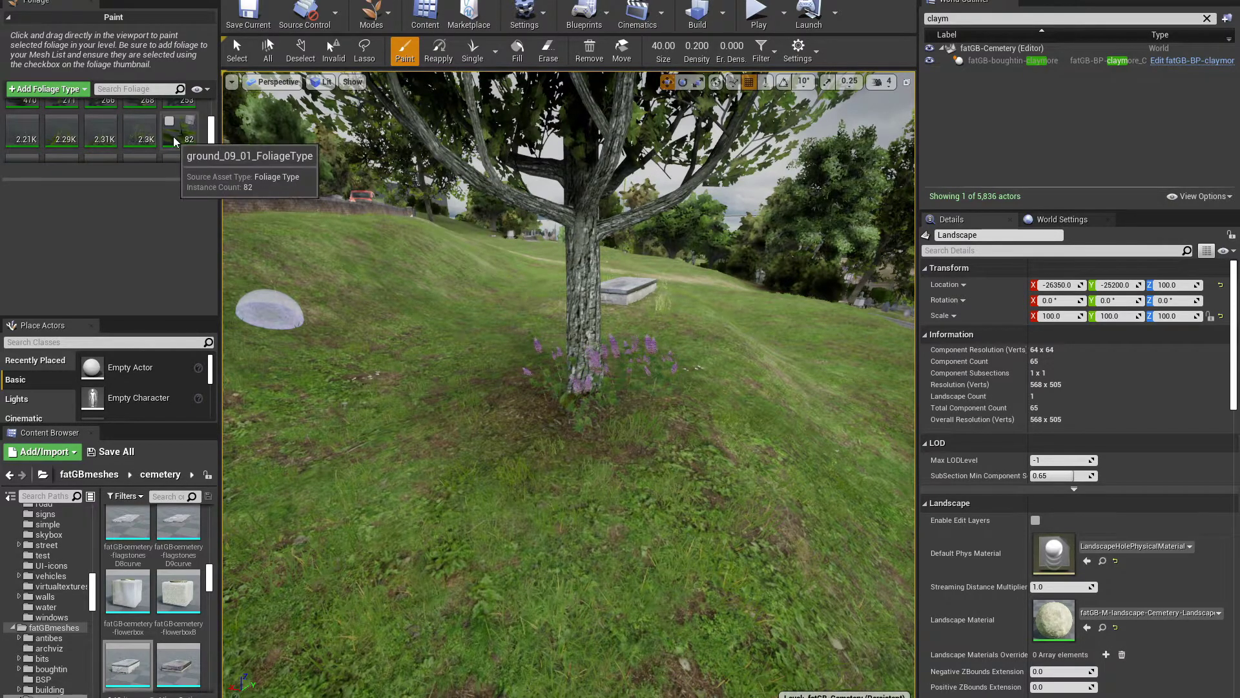
# Select and enable the nine ground plant foliage types from ground_09_01_FoliageType onward.
pyautogui.click(176, 133)
pyautogui.scroll(-1, 161, 144)
pyautogui.scroll(1, 160, 144)
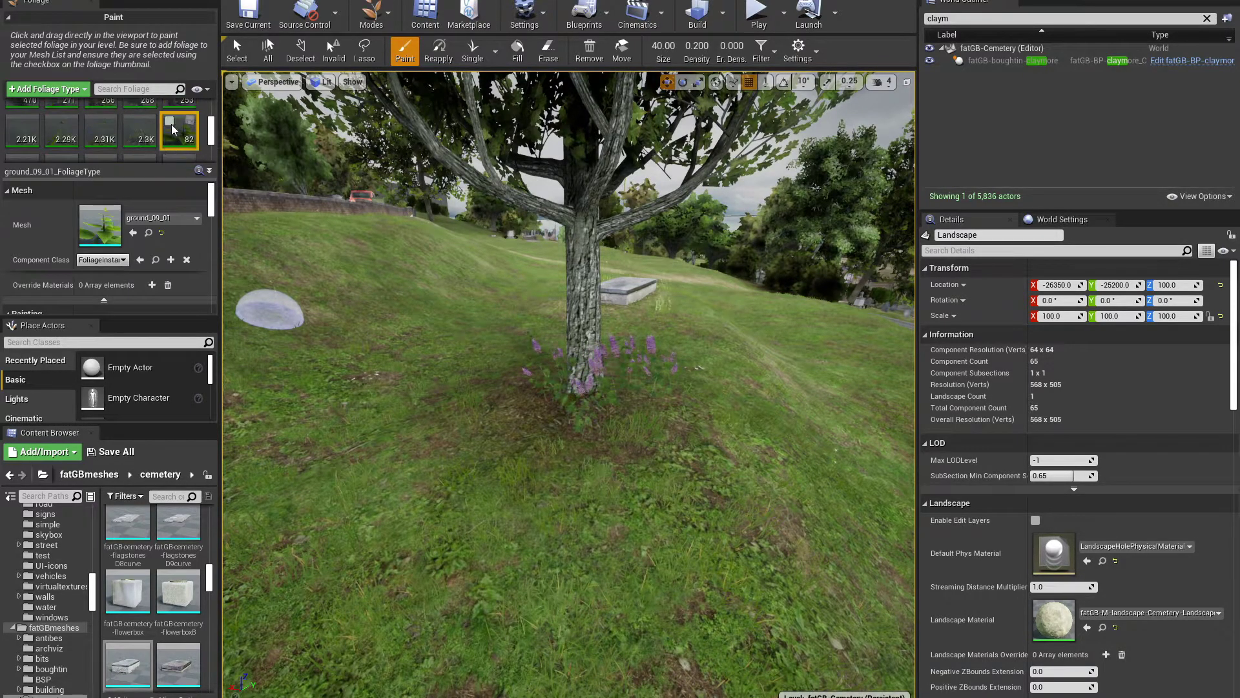
pyautogui.scroll(-3, 178, 132)
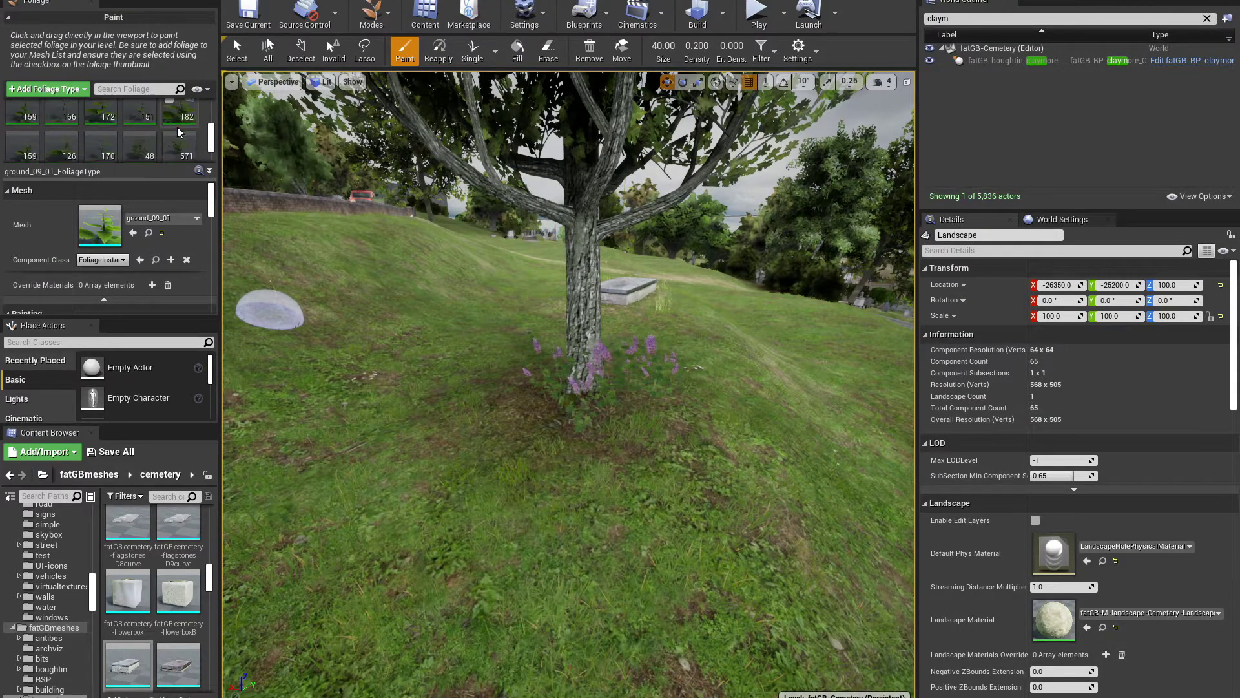
pyautogui.hotkey('ctrl', 'a')
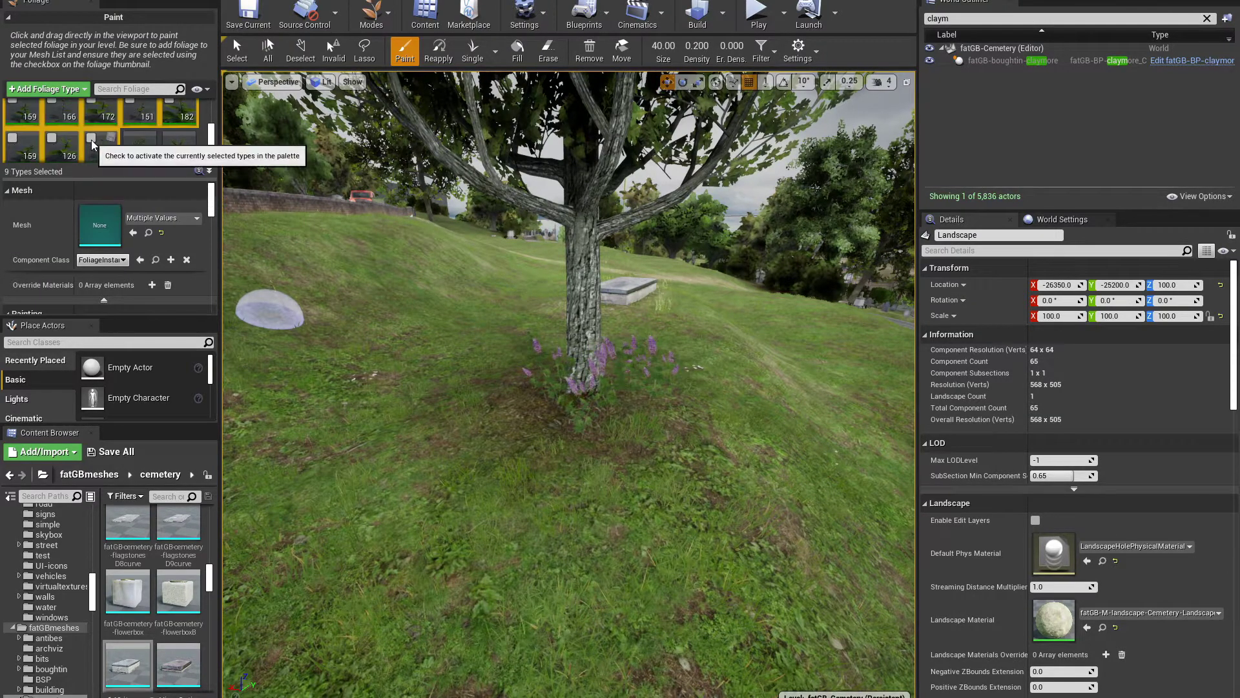
# Paint leafy ground plants around the base of the oak tree and erase the unwanted ones.
pyautogui.moveTo(546, 431)
pyautogui.mouseDown()
pyautogui.moveTo(459, 421)
pyautogui.moveTo(512, 498)
pyautogui.moveTo(645, 449)
pyautogui.moveTo(523, 520)
pyautogui.moveTo(385, 498)
pyautogui.moveTo(312, 526)
pyautogui.moveTo(457, 336)
pyautogui.mouseUp()
pyautogui.moveTo(482, 327)
pyautogui.mouseDown(button='right')
pyautogui.moveTo(498, 316)
pyautogui.moveTo(478, 316)
pyautogui.moveTo(456, 359)
pyautogui.mouseUp(button='right')
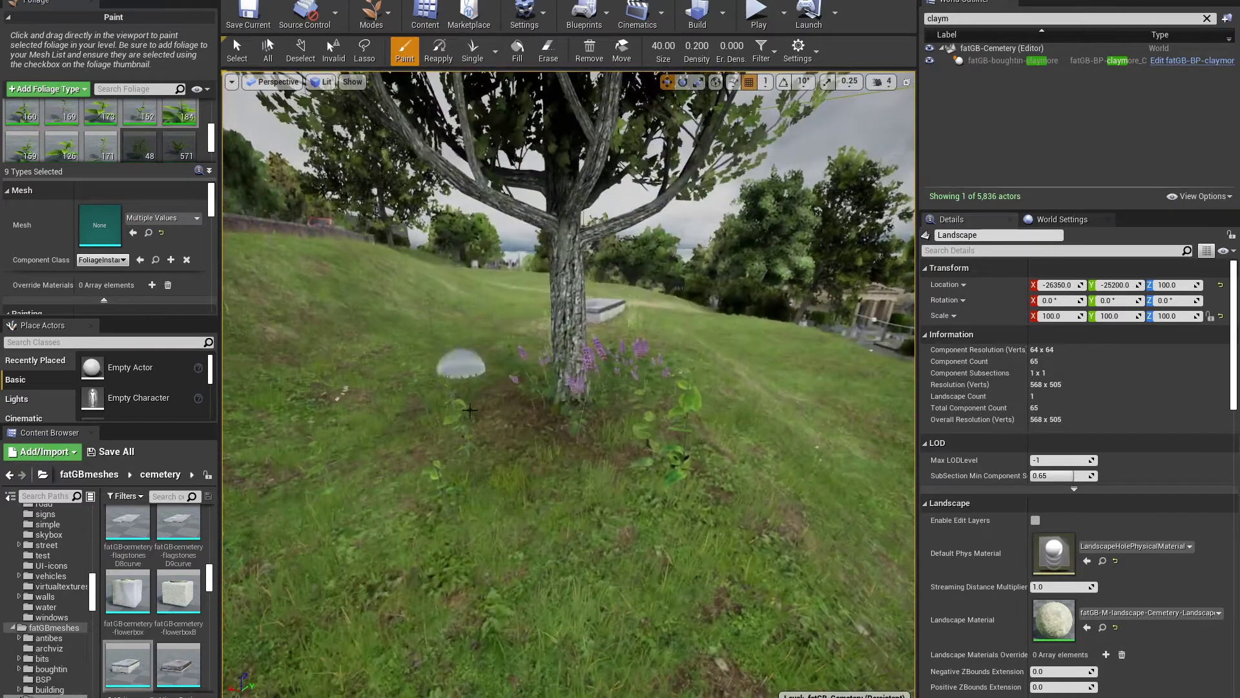
pyautogui.moveTo(457, 359)
pyautogui.keyDown('shift'); pyautogui.mouseDown()
pyautogui.moveTo(679, 476)
pyautogui.moveTo(429, 479)
pyautogui.moveTo(441, 355)
pyautogui.moveTo(437, 378)
pyautogui.moveTo(493, 352)
pyautogui.mouseUp(); pyautogui.keyUp('shift')
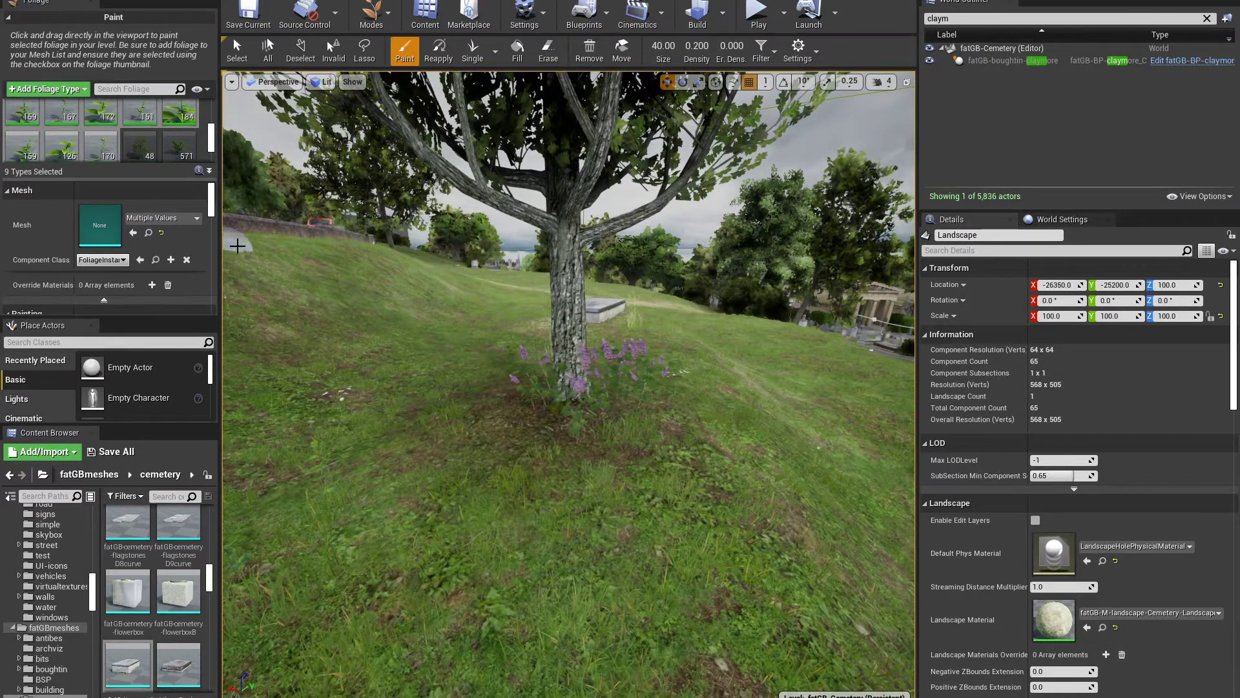
# Paint the baseGround_V landscape layer onto the grass in front of the oak tree with the 150.0 brush.
pyautogui.hotkey('shift', '3')
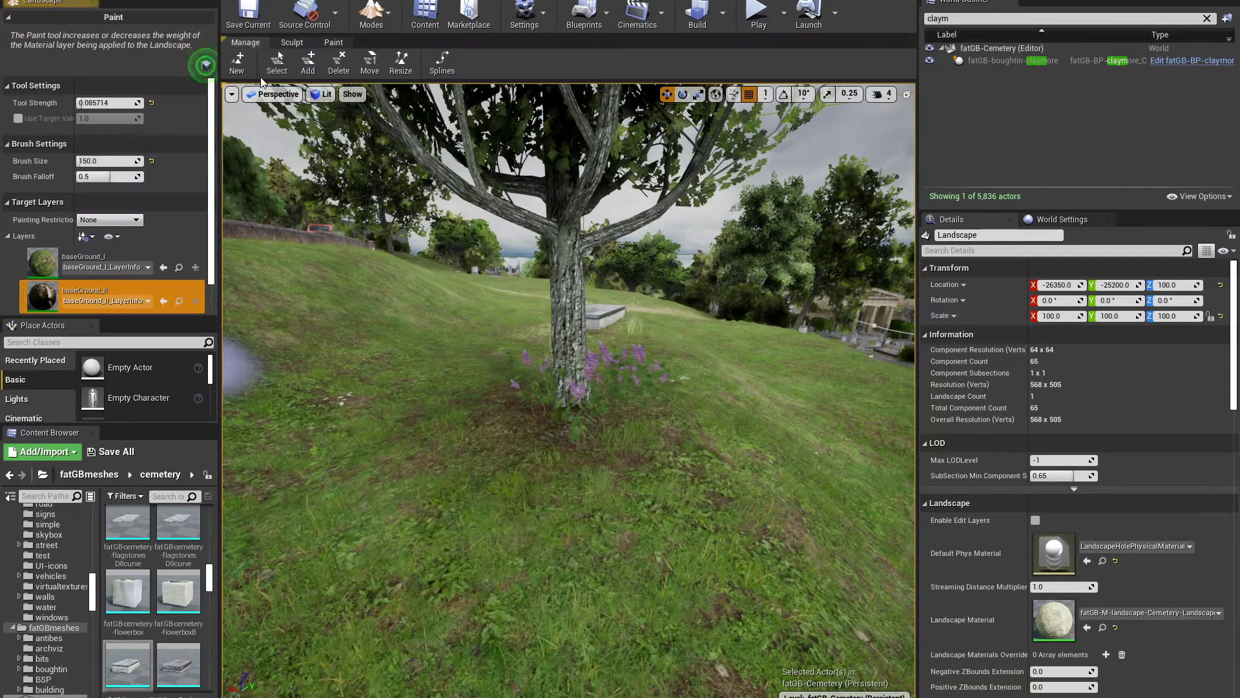
pyautogui.scroll(-5, 100, 211)
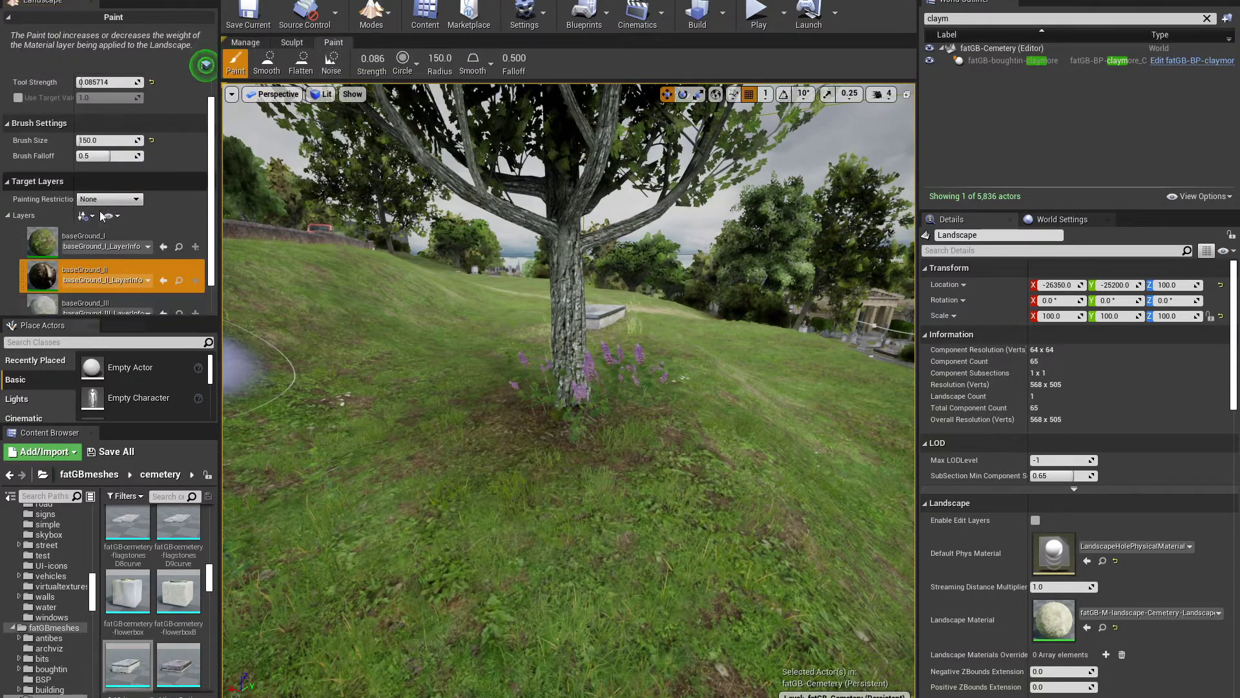
pyautogui.click(38, 231)
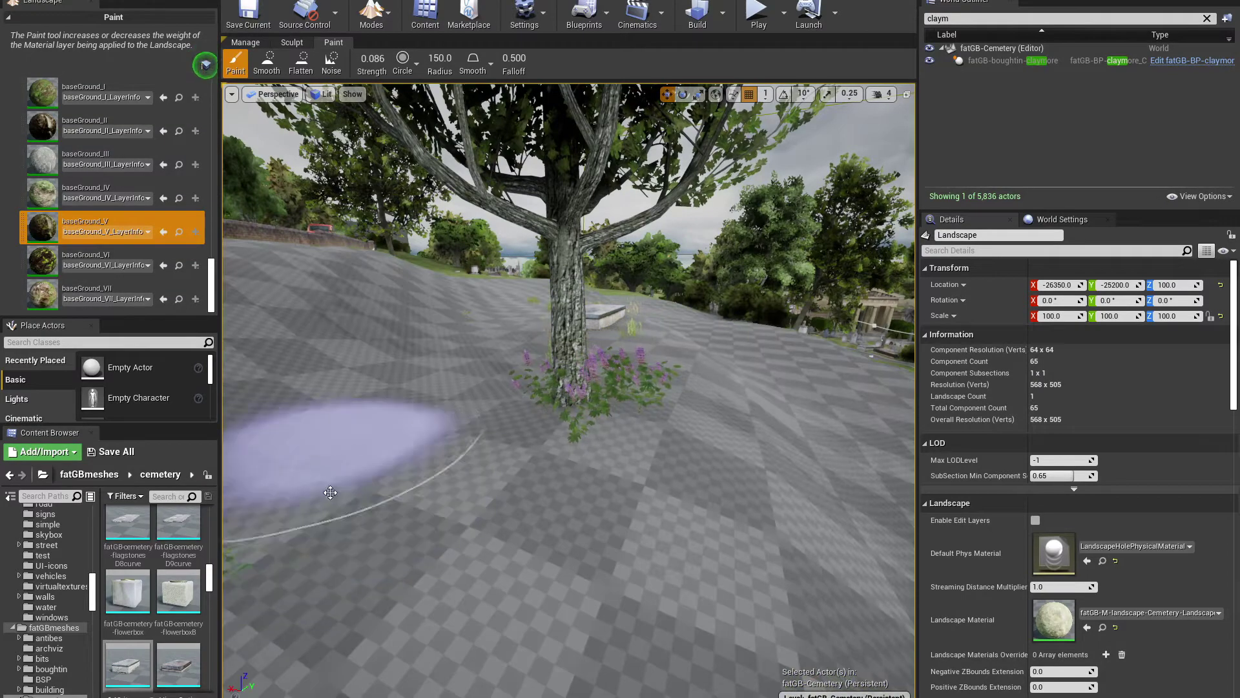
# Try to erase the stray leafy plants beside the oak tree with the 40.00 foliage brush.
pyautogui.moveTo(431, 518)
pyautogui.mouseDown(button='right')
pyautogui.moveTo(413, 510)
pyautogui.moveTo(424, 483)
pyautogui.mouseUp(button='right')
pyautogui.hotkey('shift', '3')
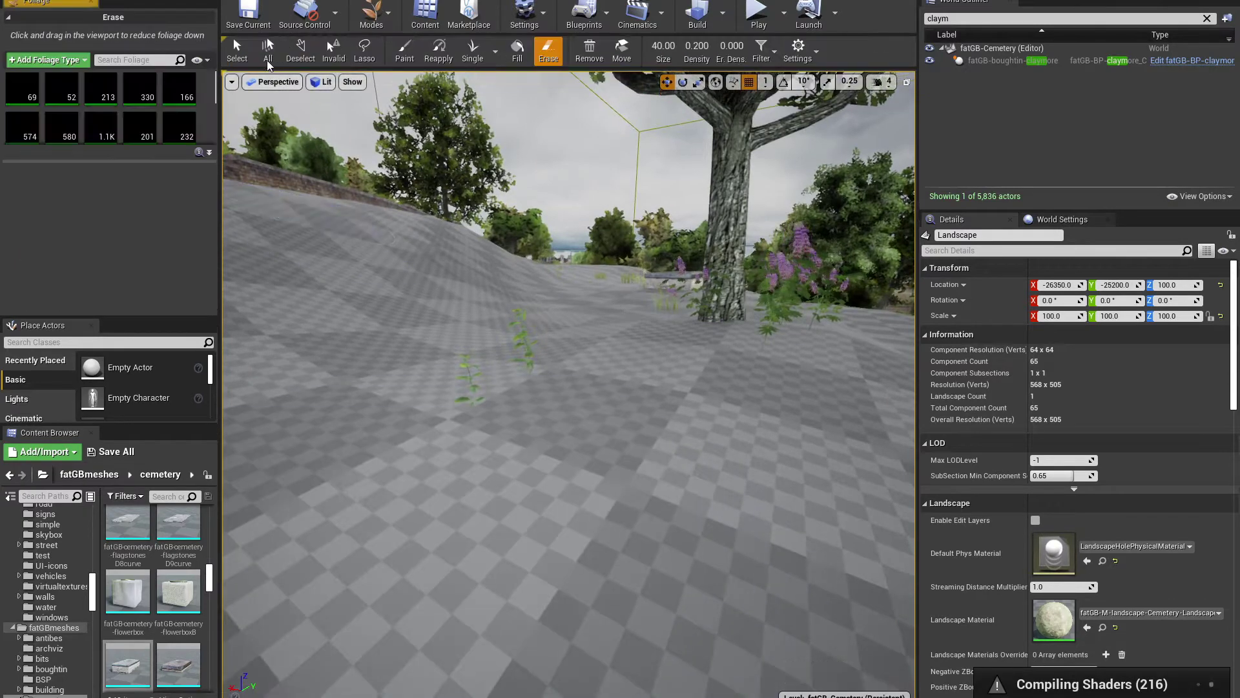
pyautogui.click(285, 58)
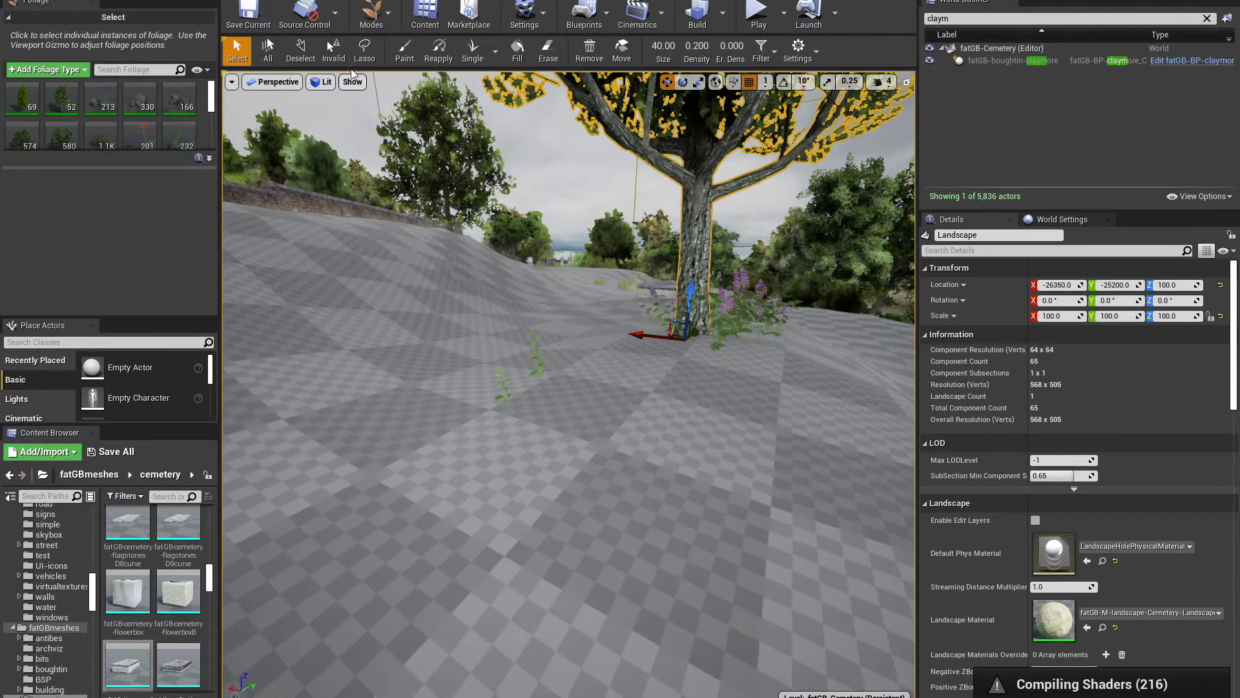
pyautogui.click(403, 52)
pyautogui.press('shift')
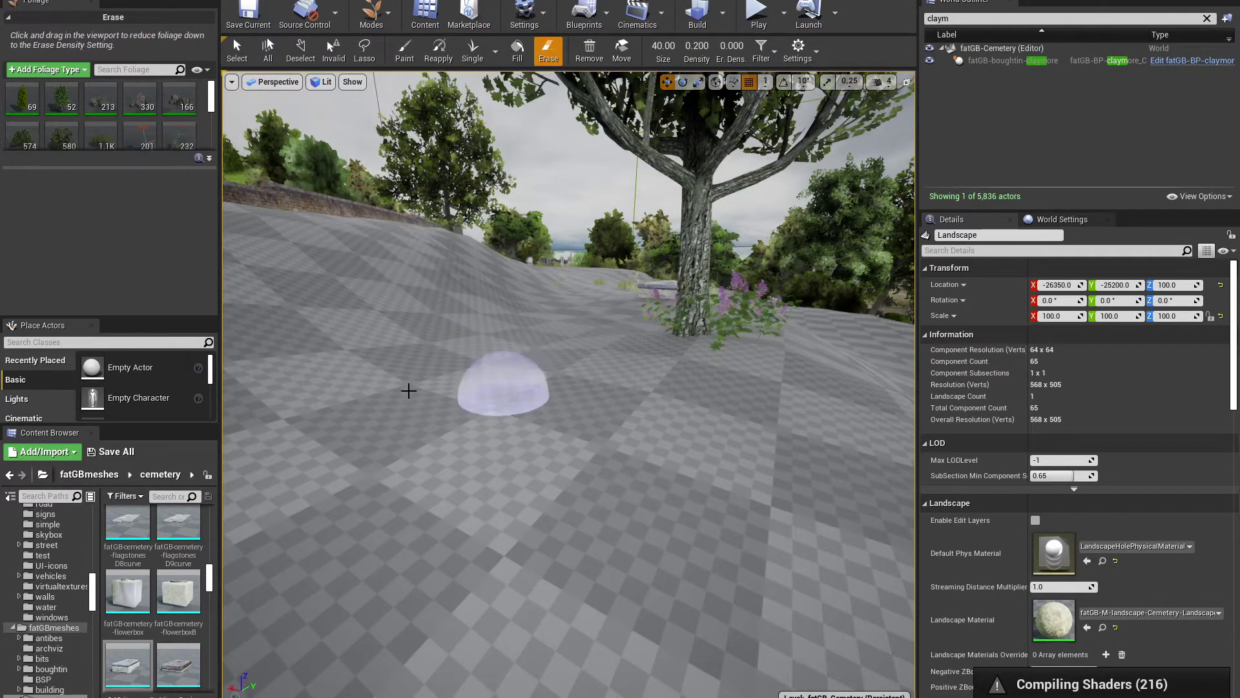
pyautogui.press('shift')
# Examine the painted soil patch and the leafy plants in front of the oak tree.
pyautogui.hotkey('shift', '1')
pyautogui.press('e')
pyautogui.moveTo(483, 326)
pyautogui.mouseDown(button='right')
pyautogui.moveTo(501, 325)
pyautogui.moveTo(487, 339)
pyautogui.mouseUp(button='right')
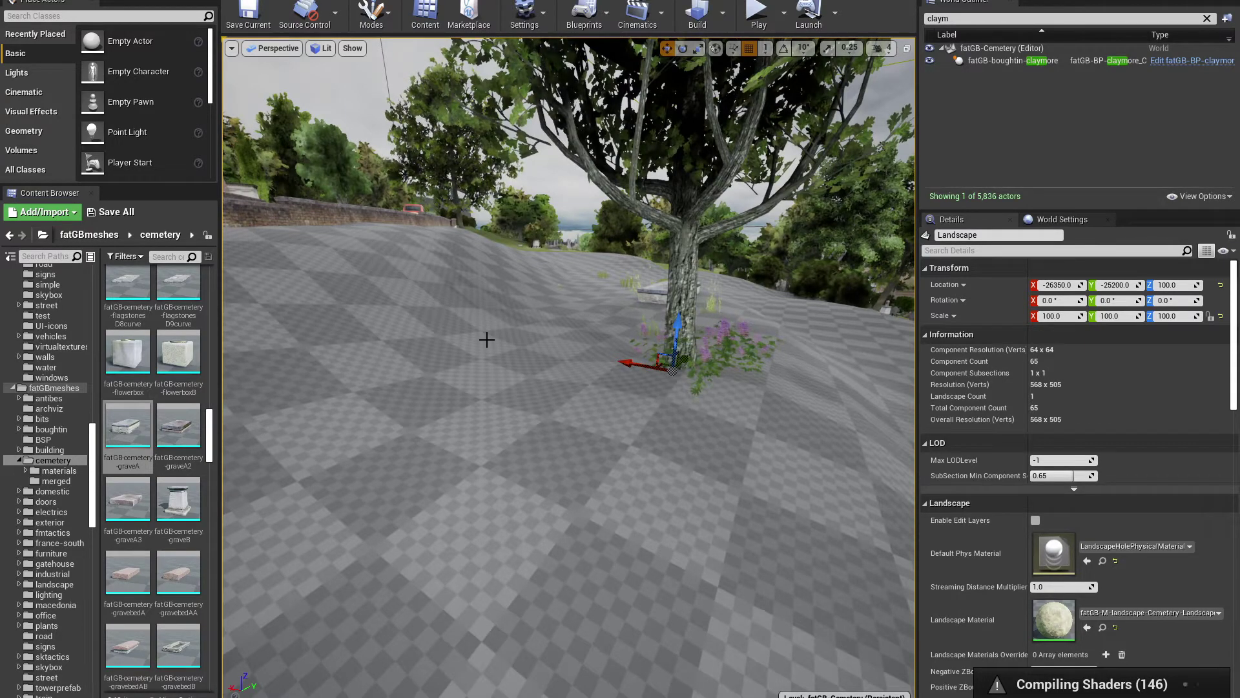
pyautogui.press('s')
pyautogui.moveTo(502, 358); pyautogui.dragTo(506, 353, button='right')
pyautogui.press('w')
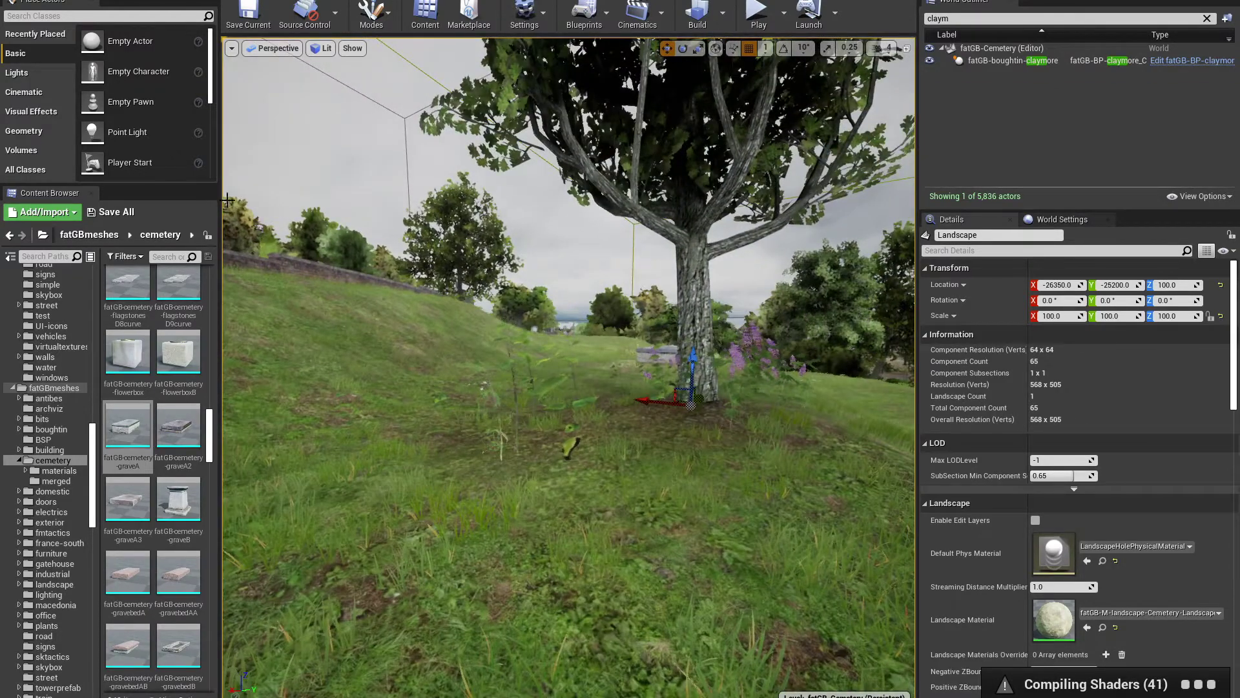
pyautogui.hotkey('shift', '3')
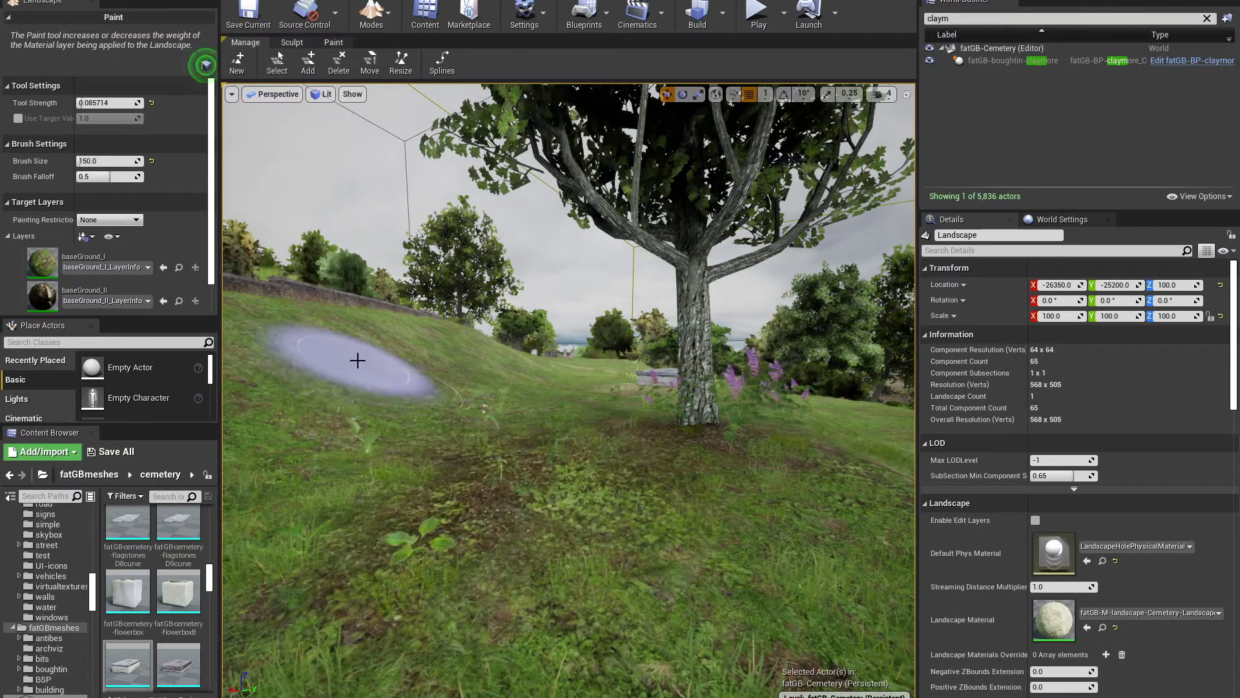
pyautogui.hotkey('shift', '1')
pyautogui.moveTo(358, 360); pyautogui.dragTo(382, 349, button='right')
# Paint leafy ground plants in front of the oak tree with the 40.00 brush and erase them again.
pyautogui.hotkey('shift', '4')
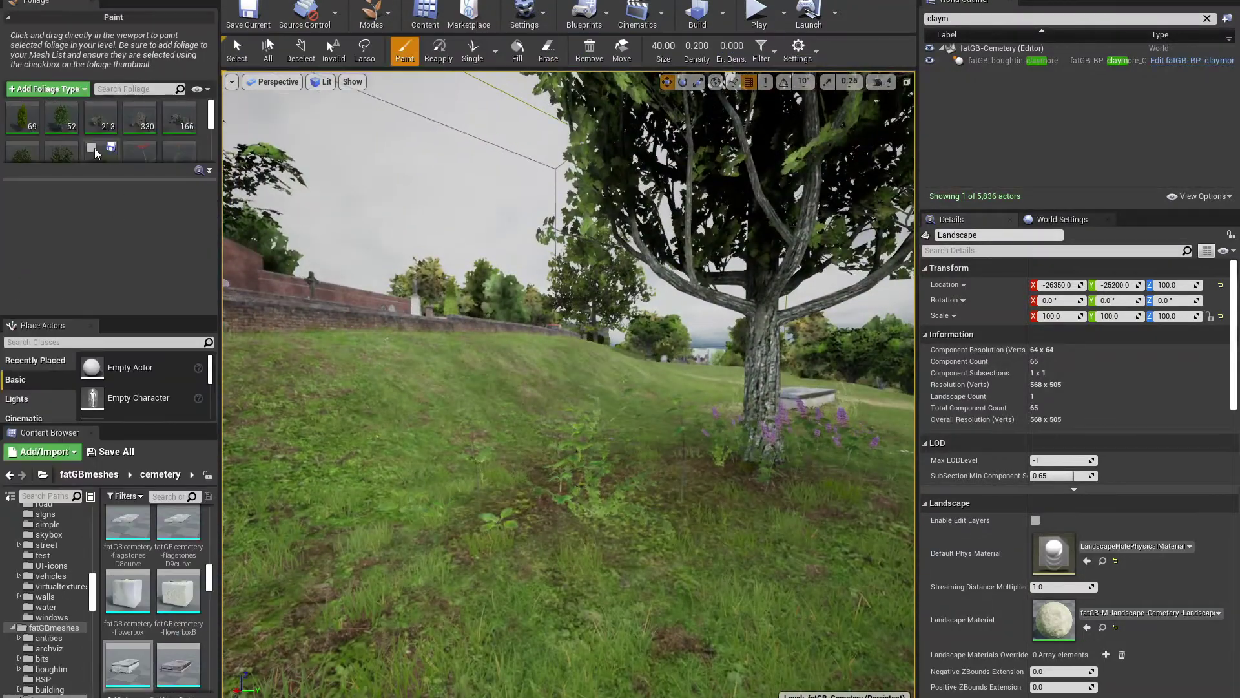
pyautogui.scroll(-2, 95, 153)
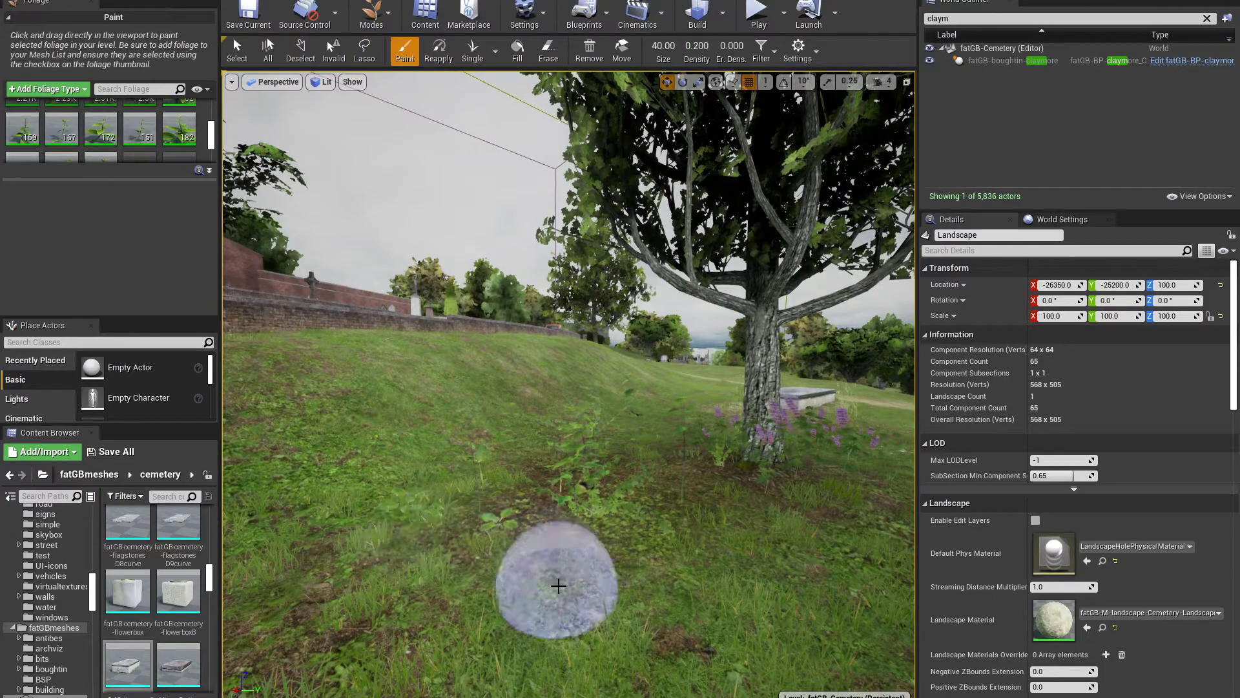
pyautogui.moveTo(559, 586)
pyautogui.mouseDown()
pyautogui.moveTo(526, 568)
pyautogui.moveTo(545, 603)
pyautogui.moveTo(611, 603)
pyautogui.moveTo(453, 591)
pyautogui.mouseUp()
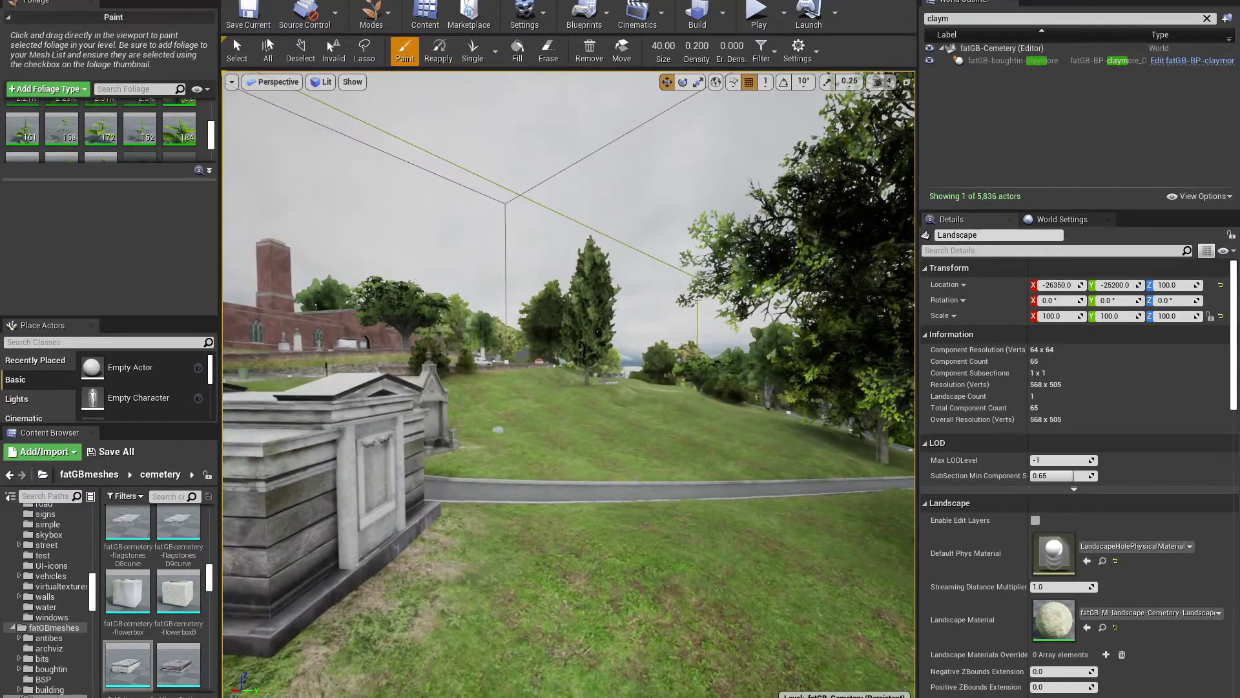
pyautogui.press('w')
pyautogui.moveTo(269, 144)
pyautogui.mouseDown(button='right')
pyautogui.moveTo(258, 144)
pyautogui.moveTo(291, 139)
pyautogui.moveTo(295, 172)
pyautogui.mouseUp(button='right')
pyautogui.keyDown('shift'); pyautogui.moveTo(549, 517); pyautogui.dragTo(609, 558); pyautogui.keyUp('shift')
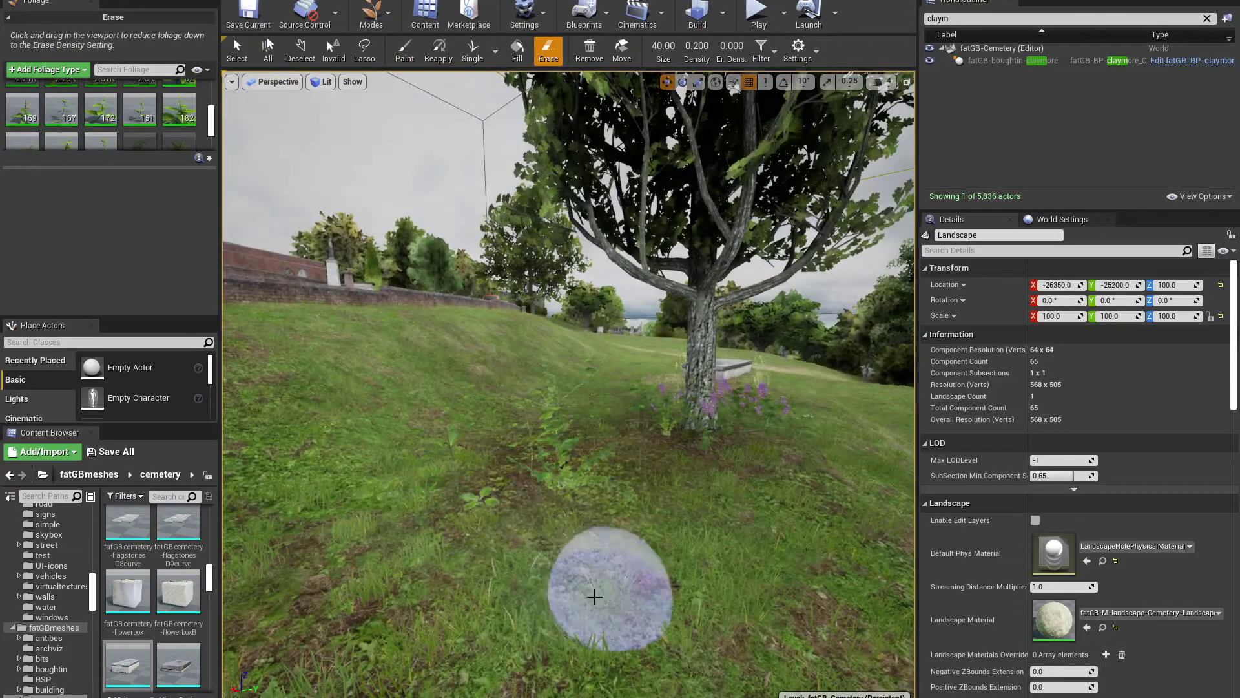
pyautogui.moveTo(518, 475)
pyautogui.keyDown('shift'); pyautogui.mouseDown()
pyautogui.moveTo(458, 476)
pyautogui.moveTo(526, 455)
pyautogui.moveTo(479, 471)
pyautogui.mouseUp(); pyautogui.keyUp('shift')
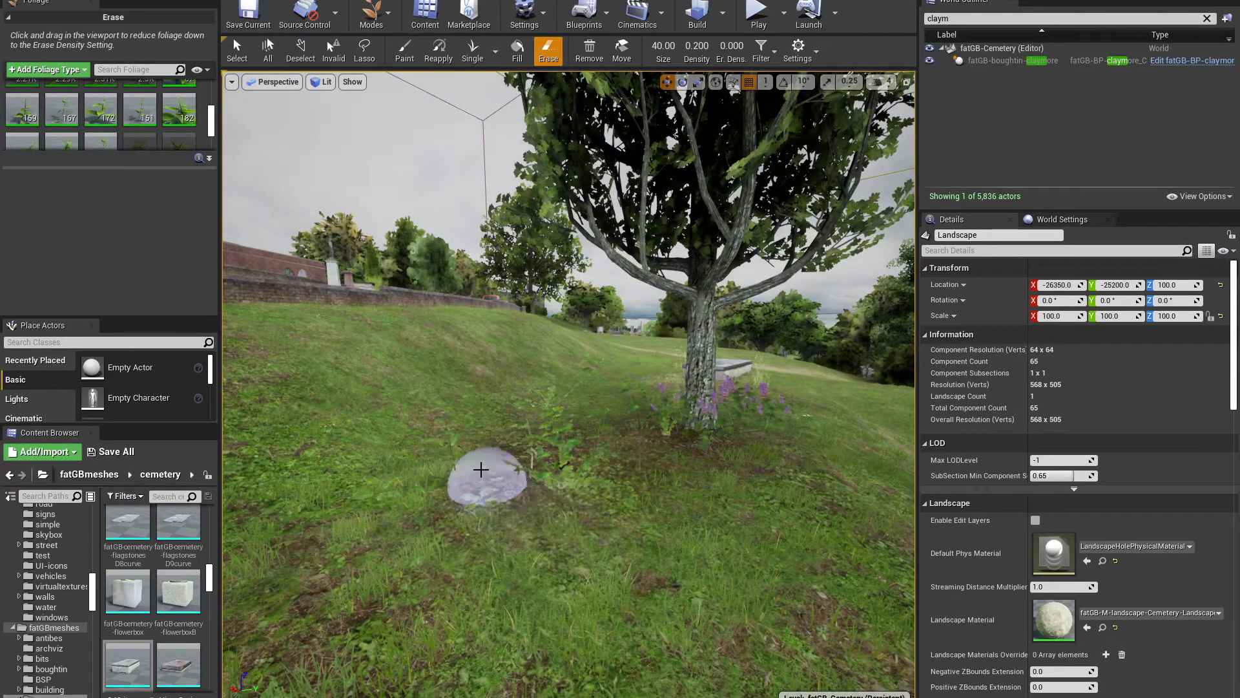
# Erase the baseGround_V landscape layer from the ground in front of the oak tree.
pyautogui.moveTo(479, 472)
pyautogui.mouseDown(button='right')
pyautogui.moveTo(495, 443)
pyautogui.moveTo(455, 425)
pyautogui.mouseUp(button='right')
pyautogui.press('s')
pyautogui.press('w')
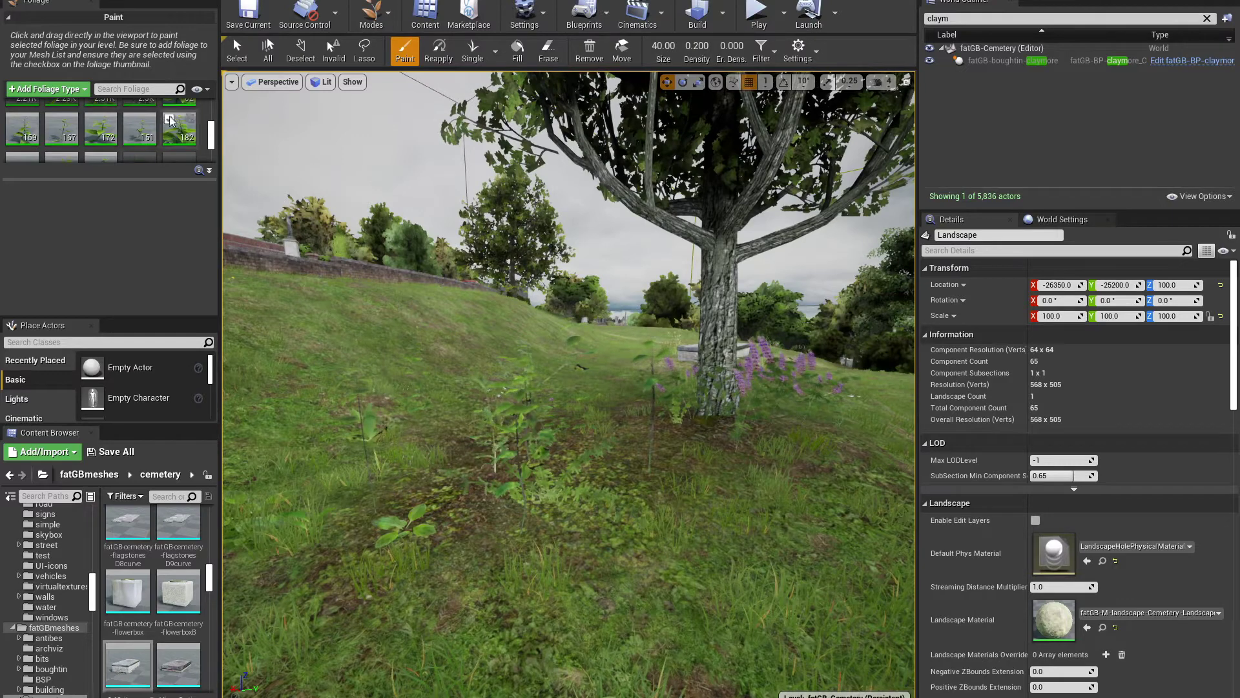
pyautogui.hotkey('shift', '3')
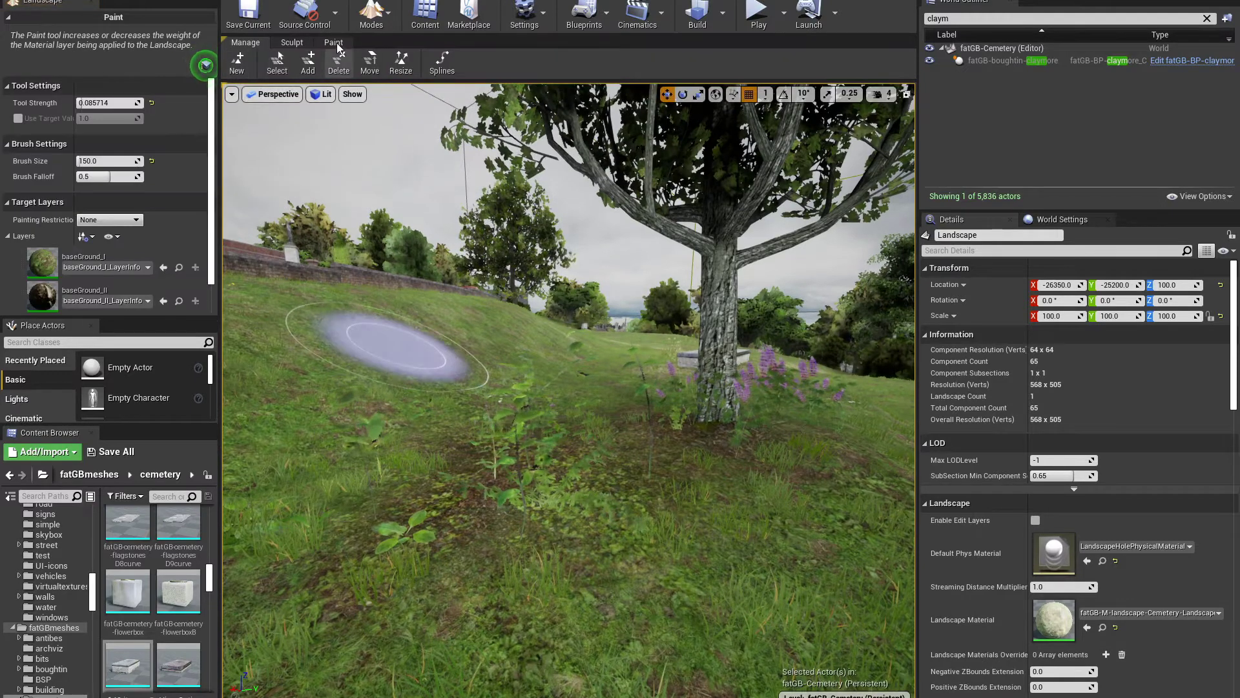
pyautogui.scroll(-4, 103, 257)
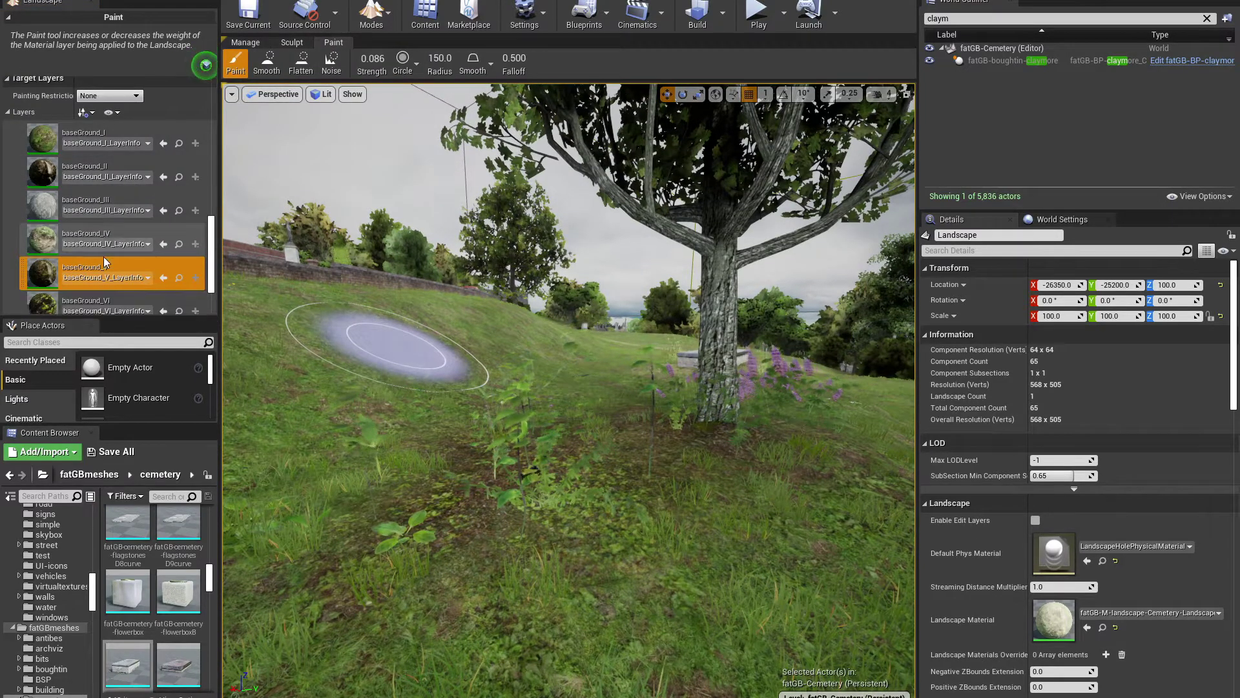
pyautogui.click(51, 270)
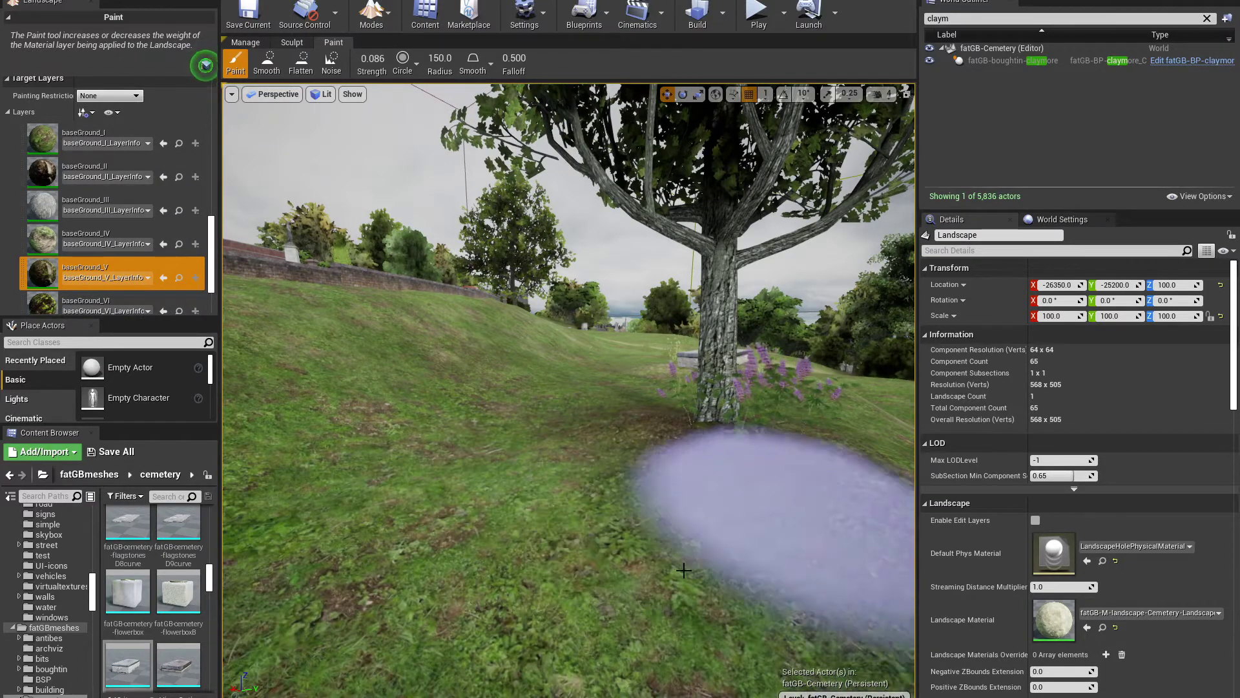
# Examine the hillside and the two shrubs beside the low brick roadside wall.
pyautogui.hotkey('shift', '1')
pyautogui.moveTo(471, 492)
pyautogui.mouseDown(button='right')
pyautogui.moveTo(453, 484)
pyautogui.moveTo(743, 488)
pyautogui.mouseUp(button='right')
pyautogui.moveTo(569, 387)
pyautogui.mouseDown(button='right')
pyautogui.moveTo(820, 387)
pyautogui.moveTo(446, 391)
pyautogui.moveTo(547, 394)
pyautogui.mouseUp(button='right')
pyautogui.moveTo(580, 456); pyautogui.dragTo(630, 456, button='right')
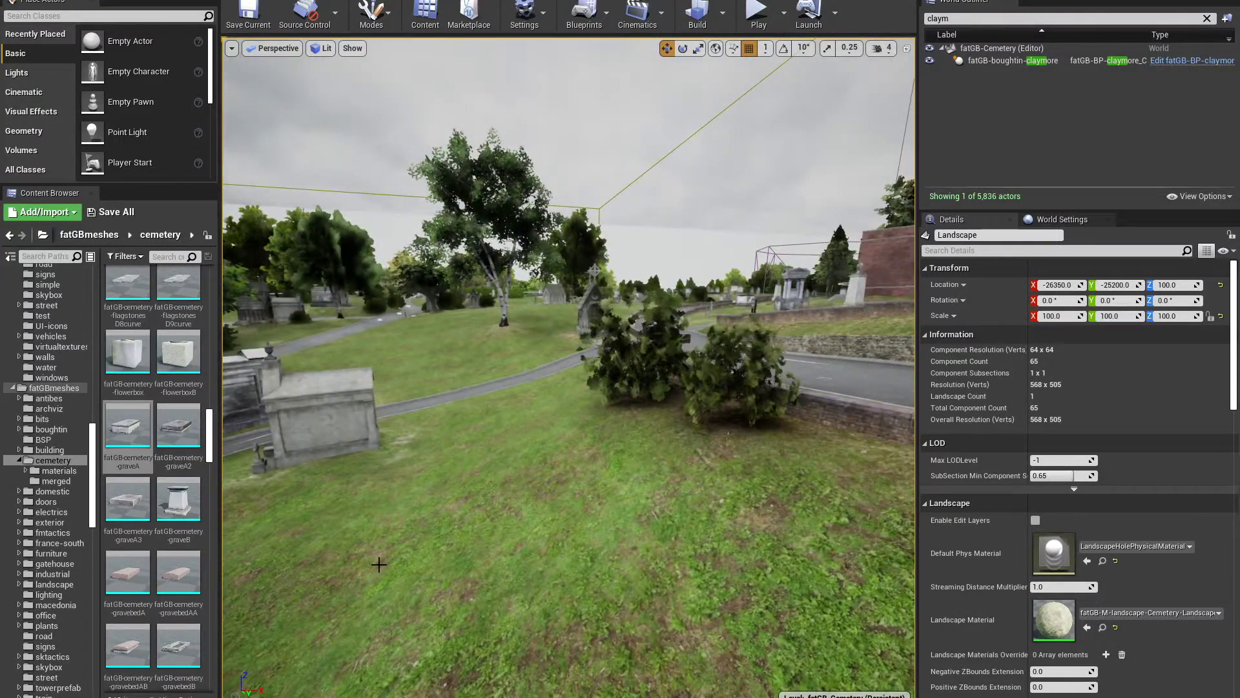
pyautogui.moveTo(478, 511); pyautogui.dragTo(510, 512, button='right')
pyautogui.press('a')
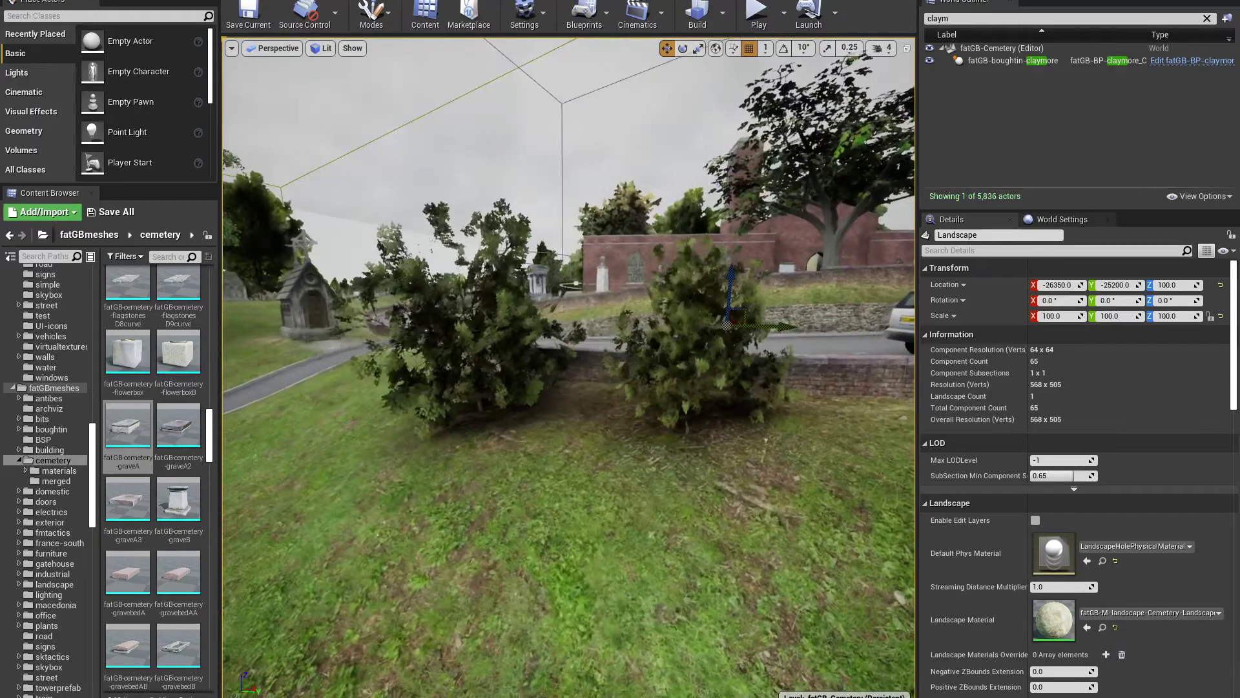
pyautogui.moveTo(569, 367); pyautogui.dragTo(501, 310, button='right')
pyautogui.press('w')
pyautogui.moveTo(519, 369)
pyautogui.mouseDown(button='right')
pyautogui.moveTo(591, 375)
pyautogui.moveTo(518, 369)
pyautogui.mouseUp(button='right')
pyautogui.press('s')
pyautogui.press('w')
pyautogui.click(517, 371)
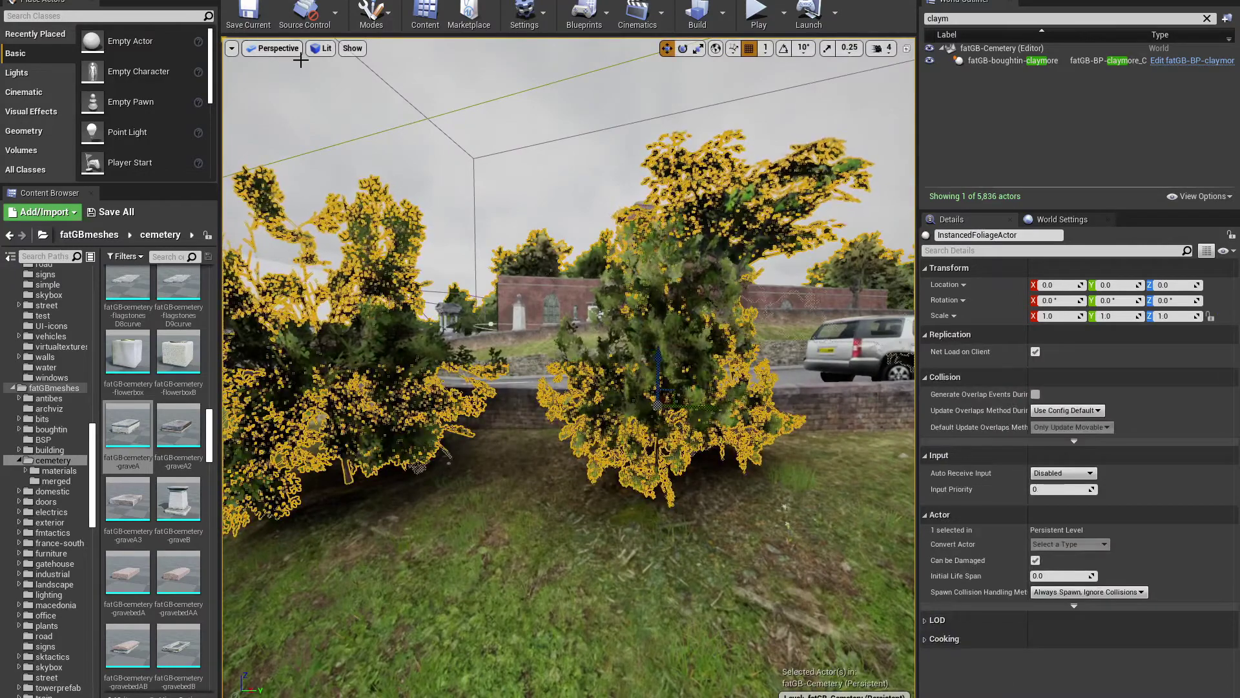
pyautogui.hotkey('shift', '4')
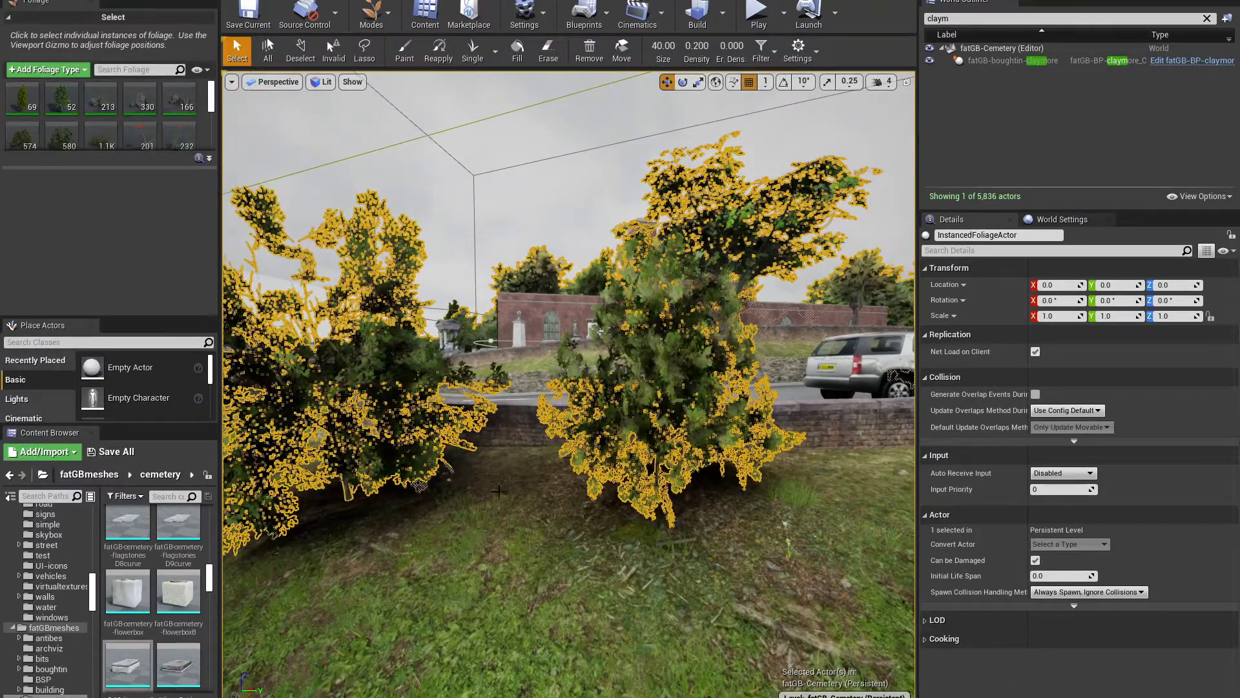
pyautogui.hotkey('shift', '1')
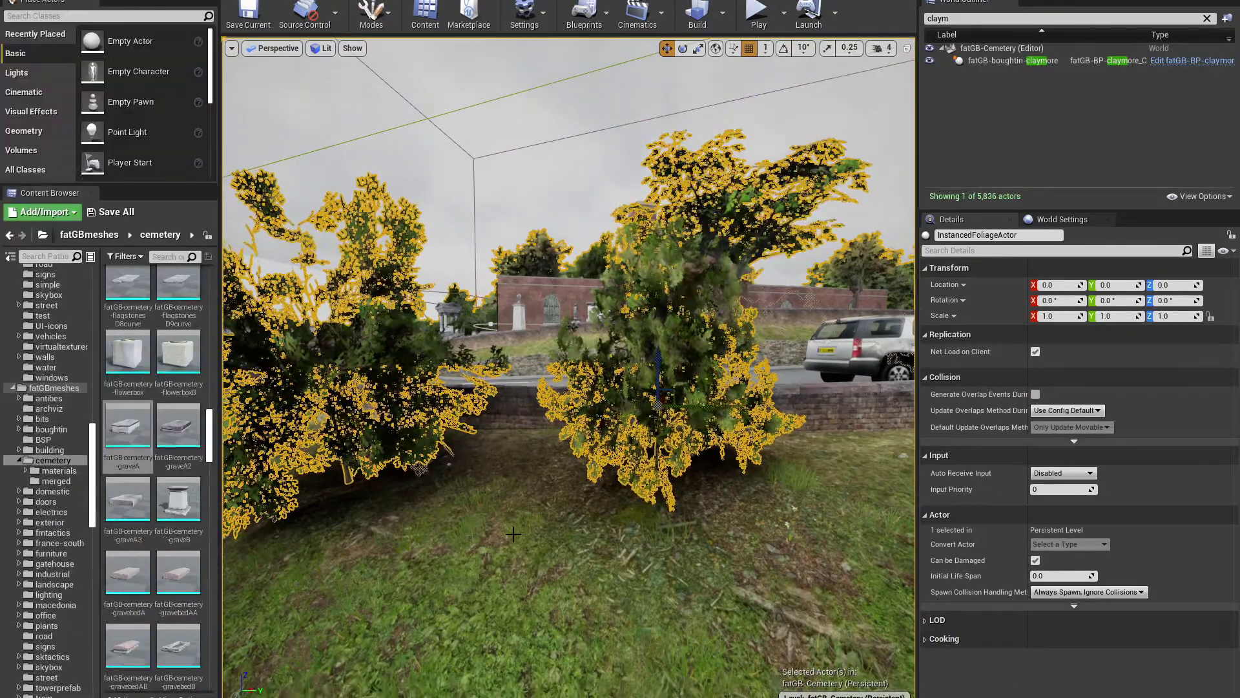
pyautogui.click(525, 532)
# Select the single shrub in front of the brick wall in foliage editing and scale it down.
pyautogui.hotkey('shift', '4')
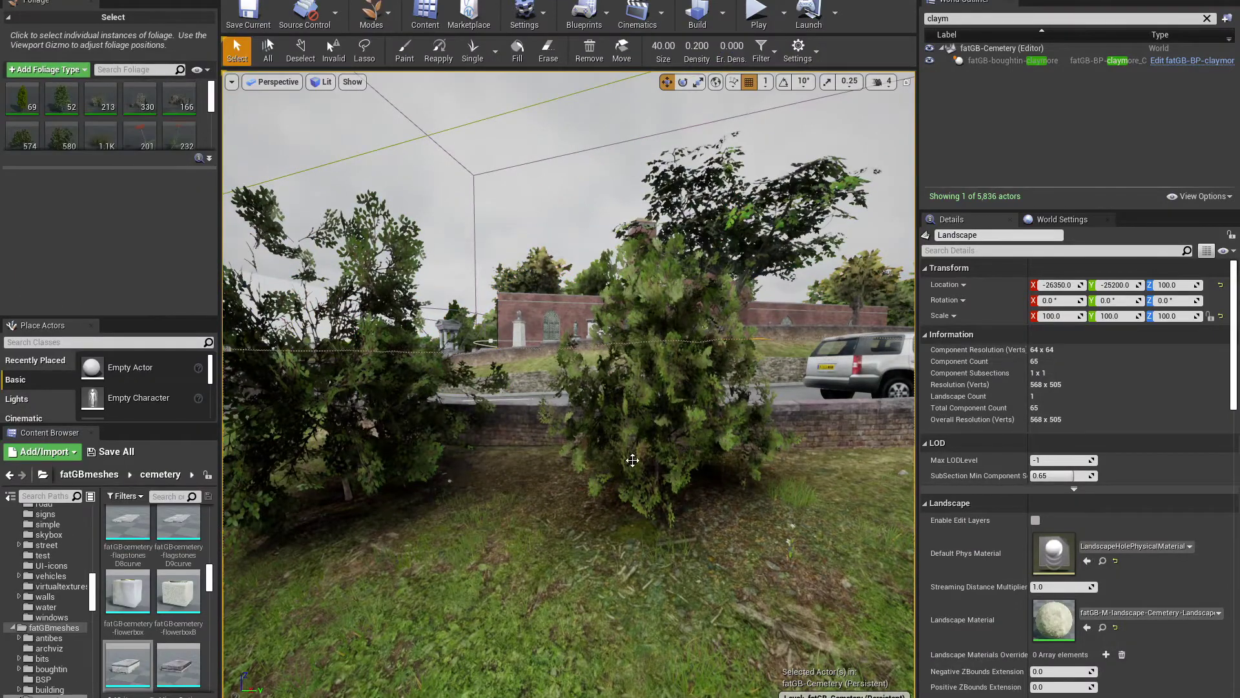
pyautogui.press('r')
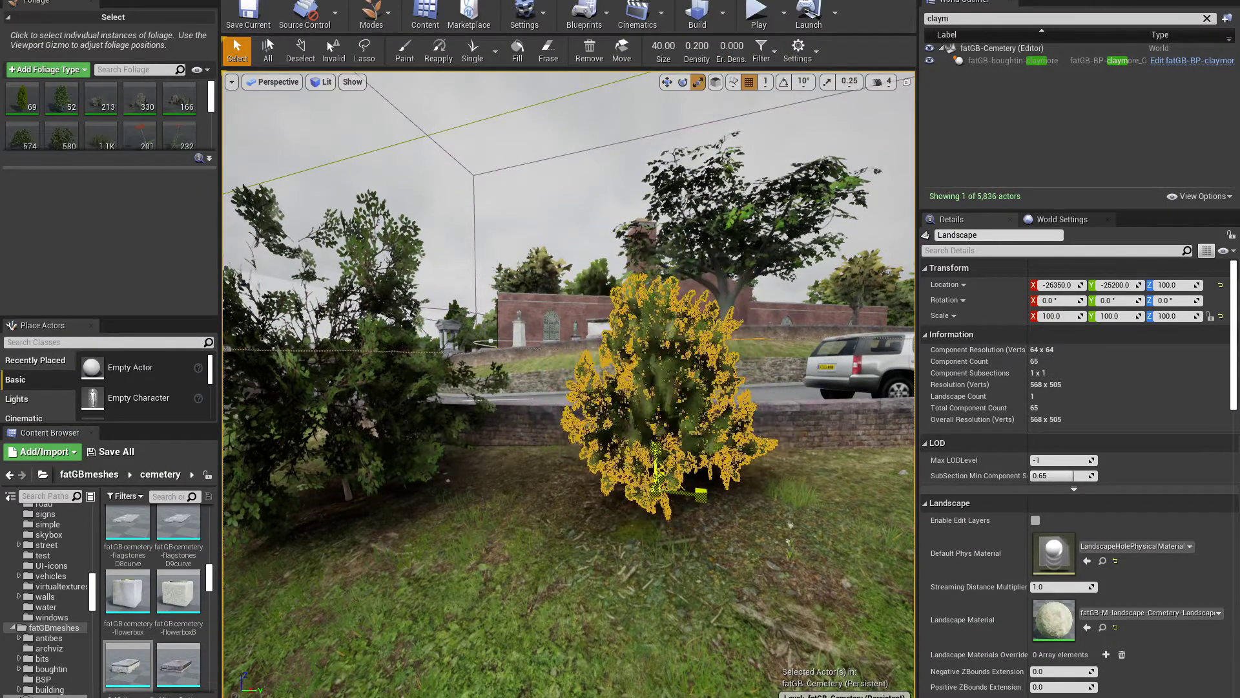
pyautogui.click(525, 504)
# Select the blocking volume that encloses the shrubs next to the gravel path and headstones.
pyautogui.press('w')
pyautogui.press('s')
pyautogui.moveTo(525, 504); pyautogui.dragTo(343, 501, button='right')
pyautogui.press('w')
pyautogui.press('w')
pyautogui.moveTo(549, 259); pyautogui.dragTo(638, 276, button='right')
pyautogui.moveTo(580, 576); pyautogui.dragTo(564, 459, button='right')
pyautogui.hotkey('shift', '1')
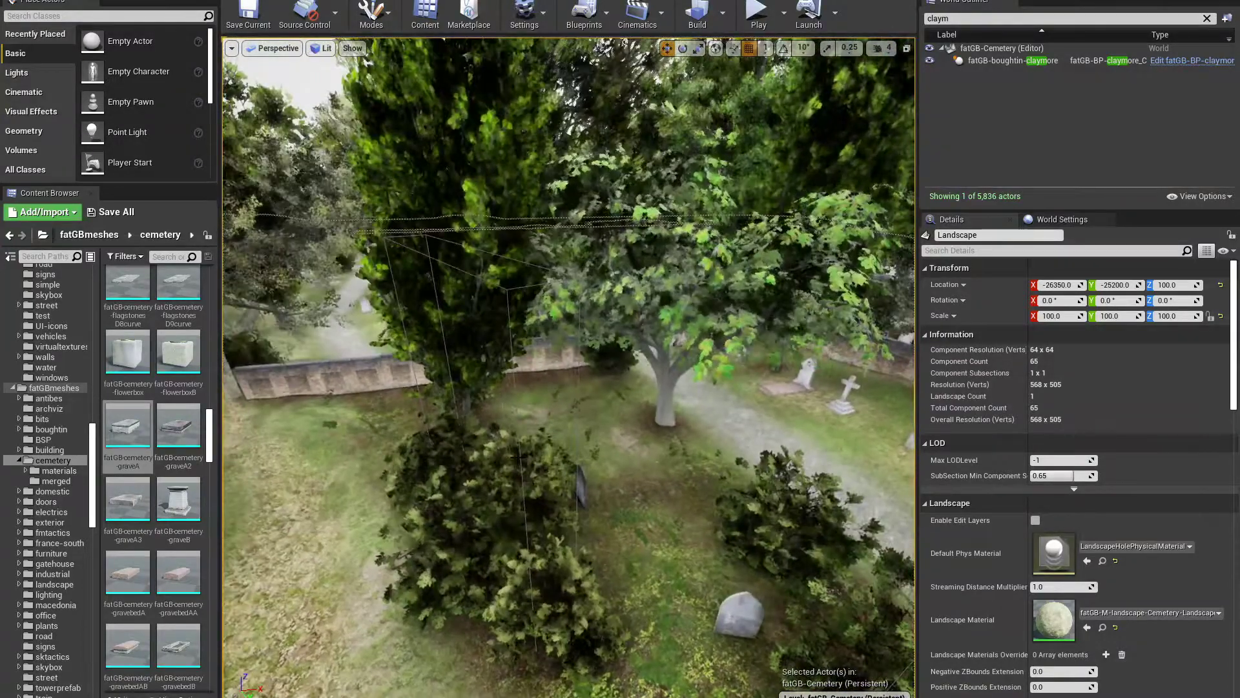
pyautogui.click(486, 444)
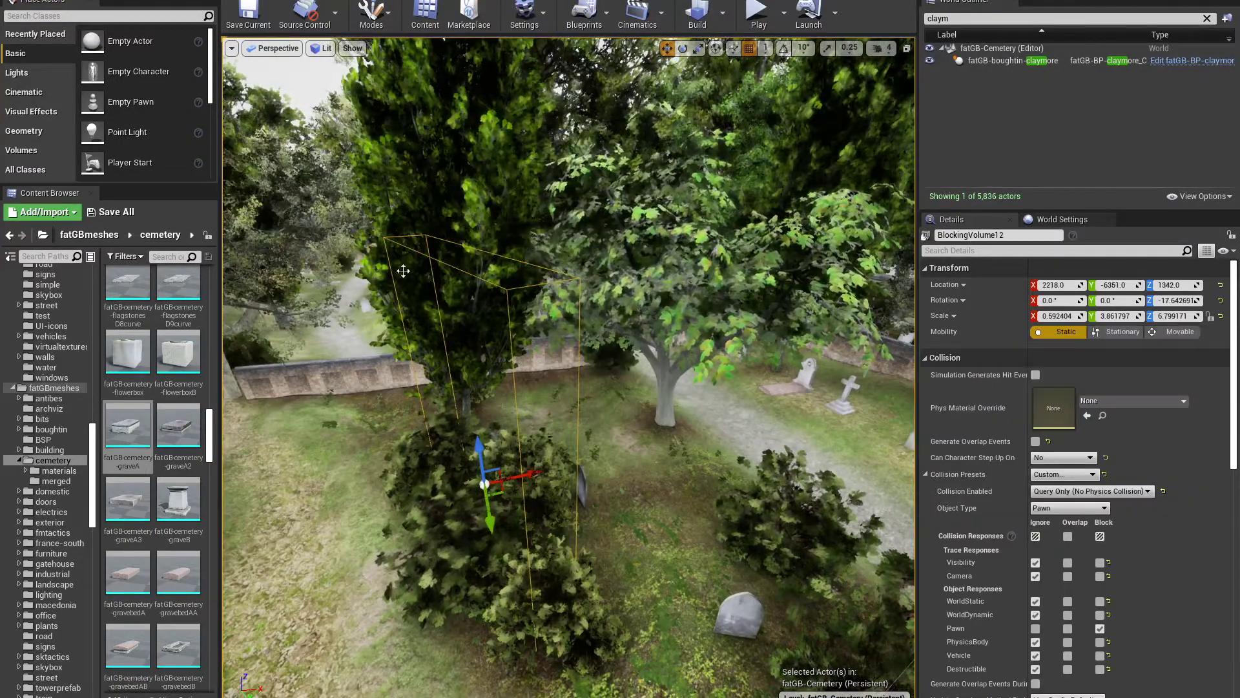
# Duplicate the blocking volume and move the copy onto the unprotected dark shrub at X -17002.0, Y -2390.0, Z 1008.0.
pyautogui.moveTo(485, 444); pyautogui.dragTo(501, 475, button='right')
pyautogui.moveTo(413, 438); pyautogui.dragTo(414, 440, button='right')
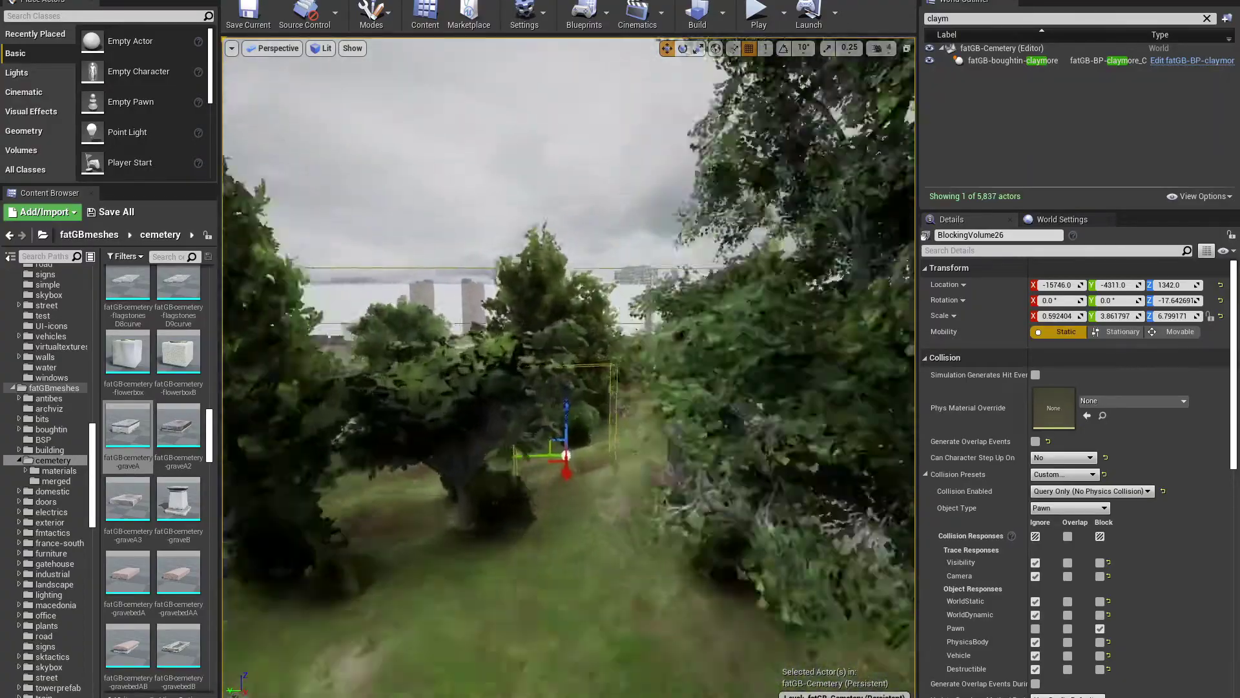
pyautogui.moveTo(569, 366); pyautogui.dragTo(614, 267, button='right')
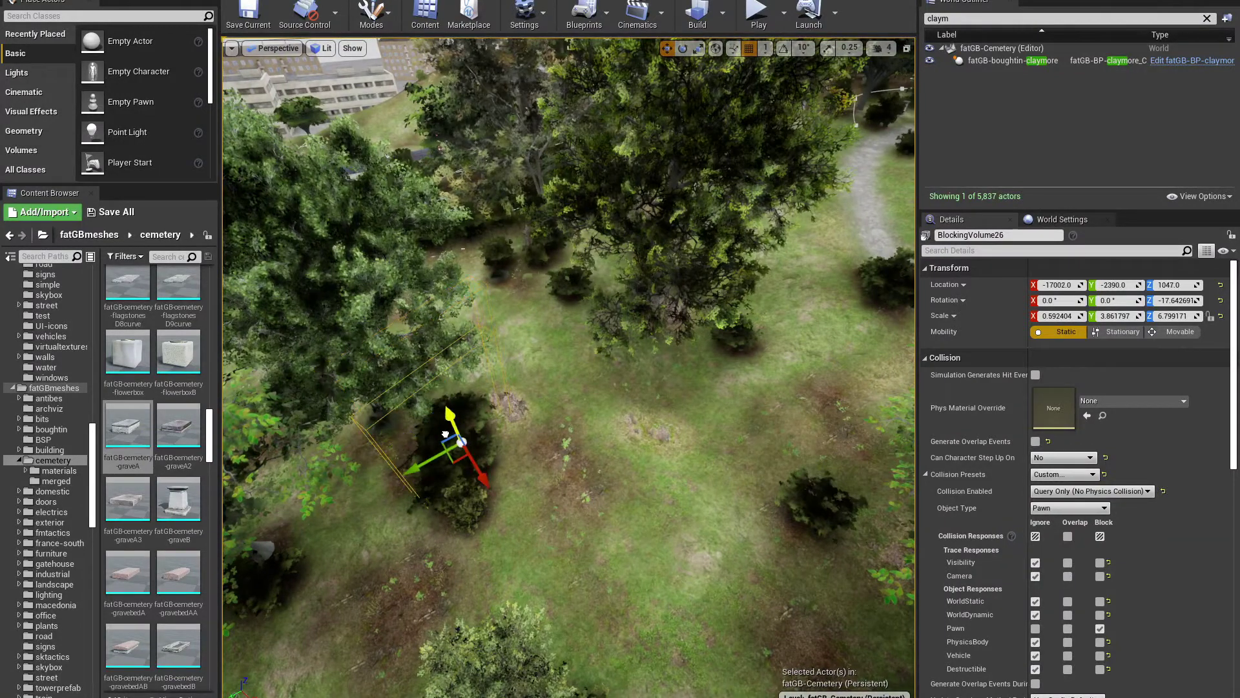
pyautogui.moveTo(538, 502); pyautogui.dragTo(507, 445, button='right')
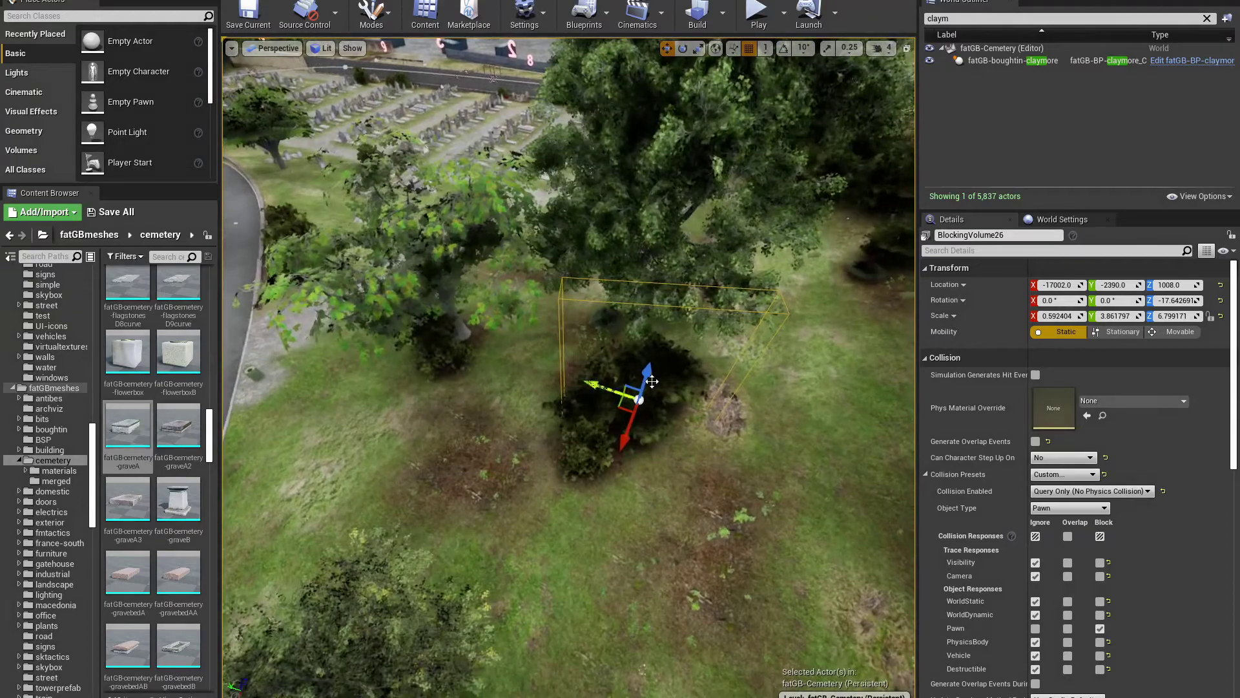
# Lower the copied blocking volume to Z 451.0, rotate it by about -53.96° and shift it to X -17016.0, Y -2315.0.
pyautogui.moveTo(634, 432); pyautogui.dragTo(707, 476, button='right')
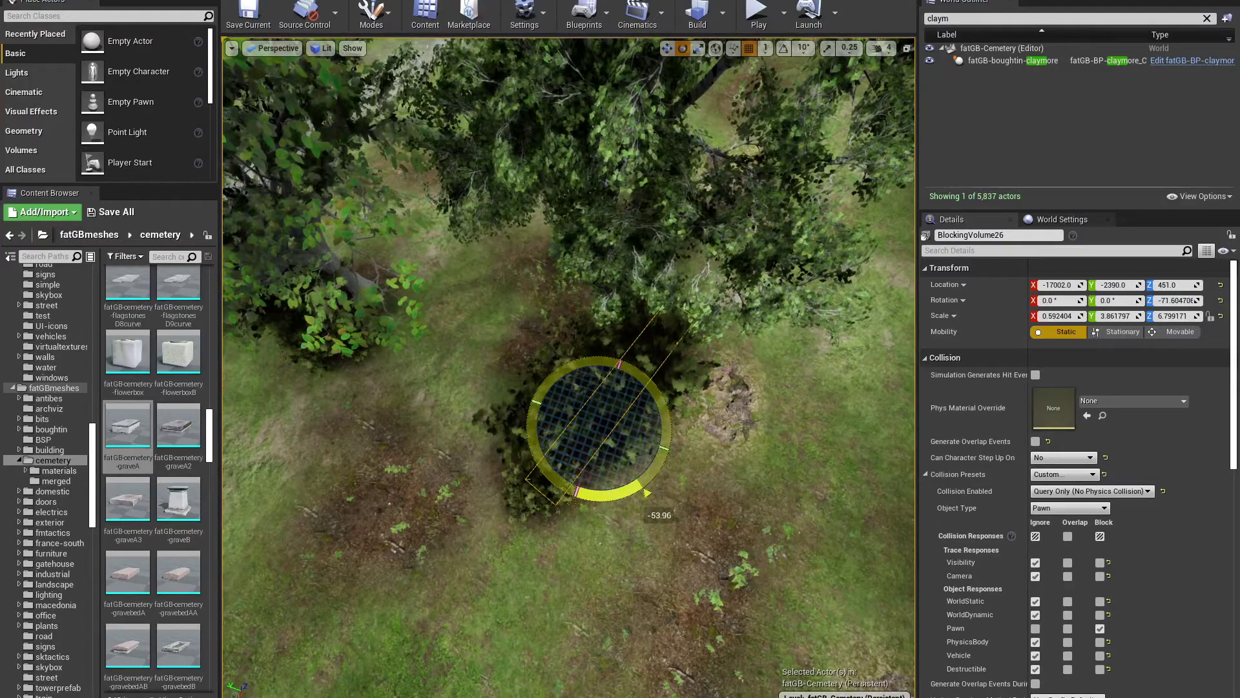
pyautogui.moveTo(646, 492); pyautogui.dragTo(646, 492)
pyautogui.press('w')
pyautogui.moveTo(560, 429); pyautogui.dragTo(563, 428)
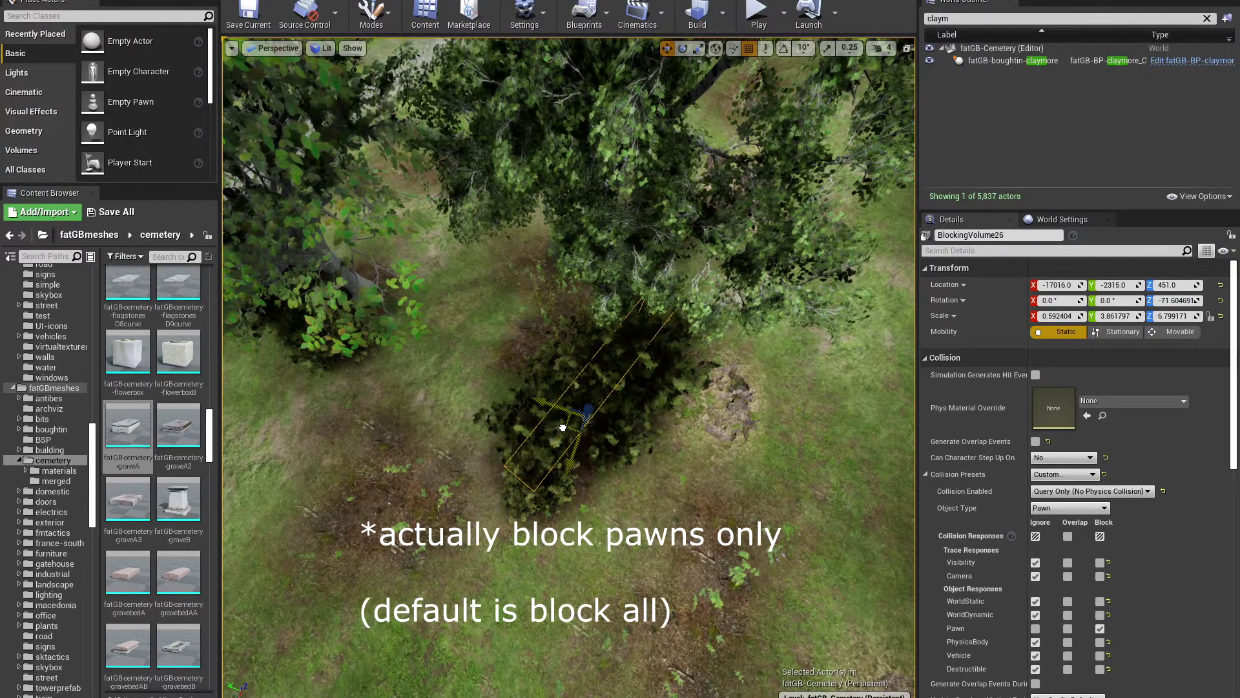
# Shorten the blocking volume to a Y scale of about 3.69 and reposition it at X -17010.0, Y -2341.0, Z 857.0.
pyautogui.moveTo(562, 428); pyautogui.dragTo(480, 379, button='right')
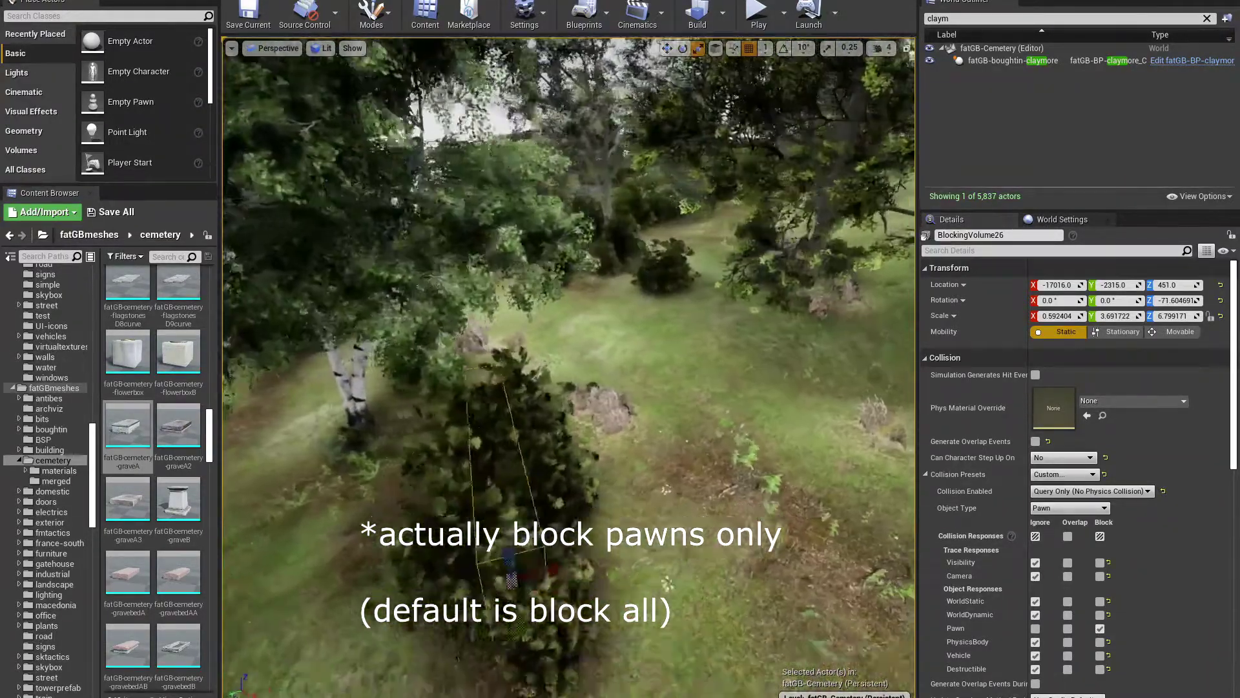
pyautogui.moveTo(480, 380); pyautogui.dragTo(438, 426, button='right')
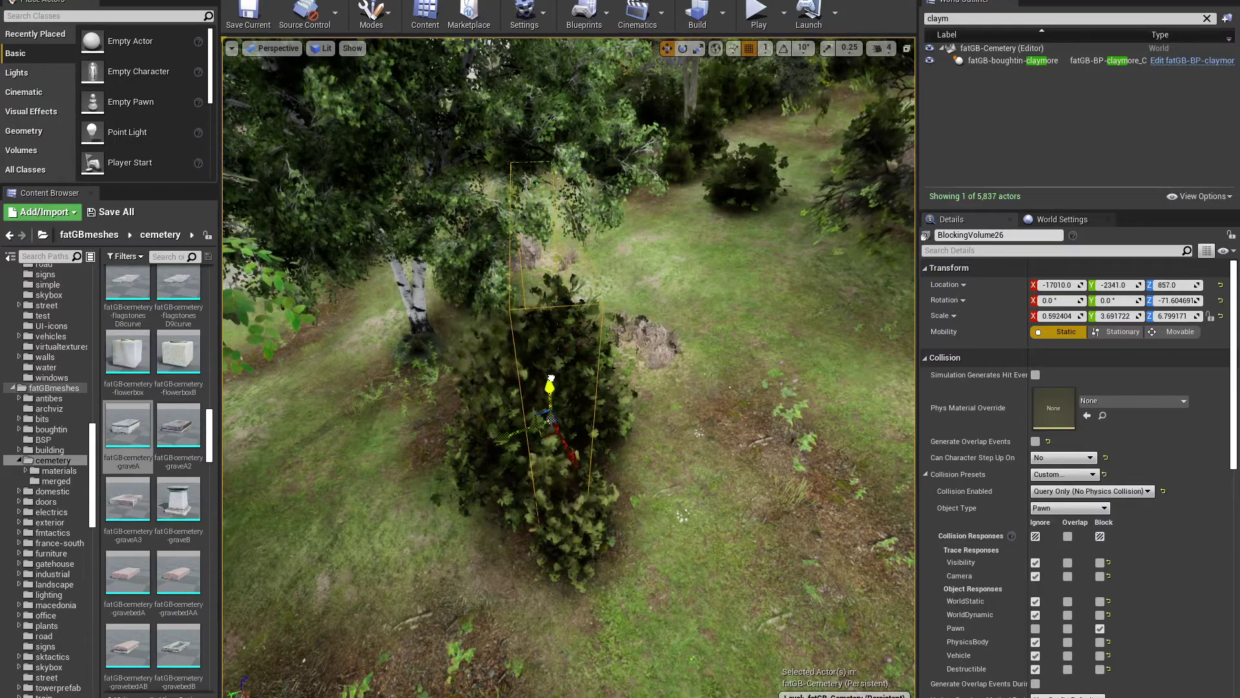
pyautogui.click(619, 383)
pyautogui.moveTo(618, 384); pyautogui.dragTo(743, 381, button='right')
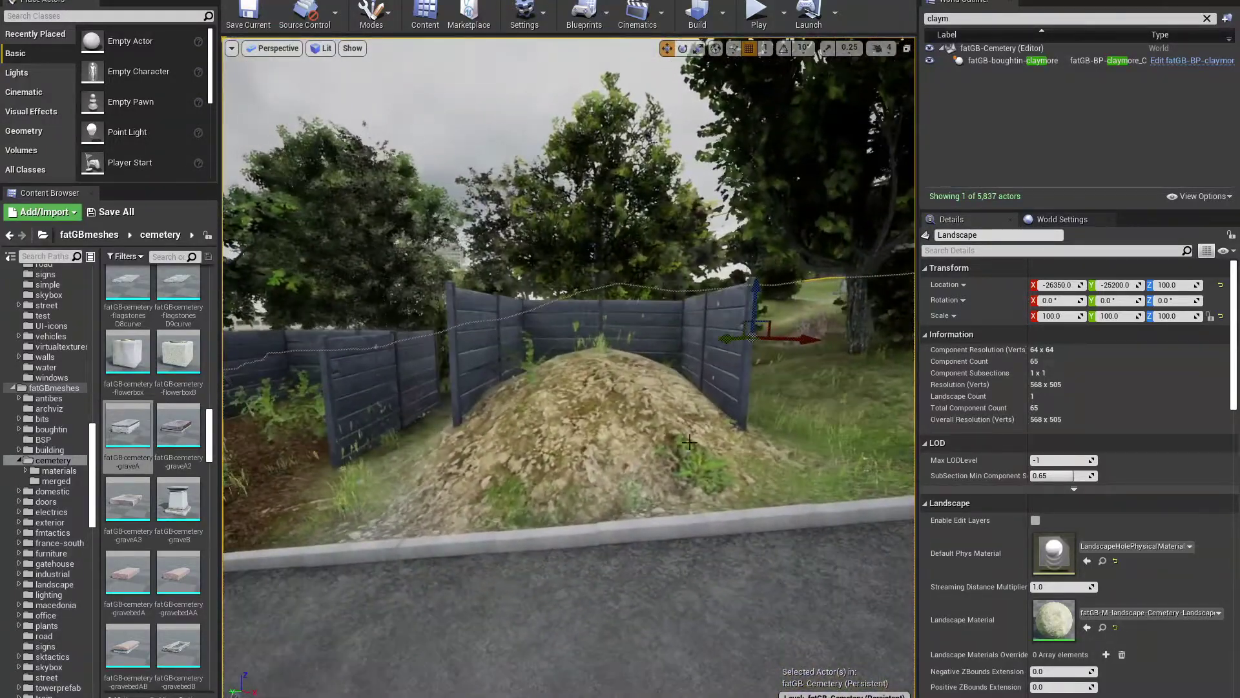
# Examine the soil mound bays, stone mausoleums, brick-walled memorial garden and rows of headstones across the cemetery level.
pyautogui.moveTo(689, 442)
pyautogui.mouseDown(button='right')
pyautogui.moveTo(723, 439)
pyautogui.moveTo(685, 443)
pyautogui.mouseUp(button='right')
pyautogui.moveTo(543, 429)
pyautogui.mouseDown(button='right')
pyautogui.moveTo(595, 433)
pyautogui.moveTo(550, 430)
pyautogui.mouseUp(button='right')
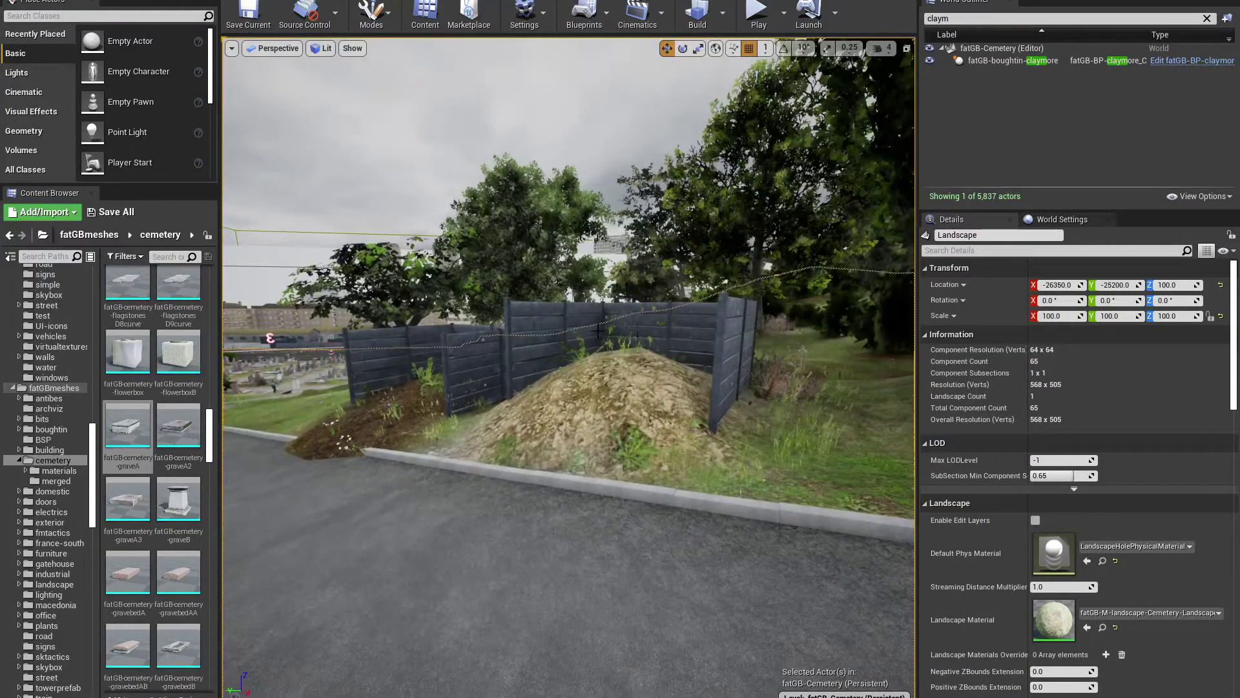
pyautogui.moveTo(549, 430); pyautogui.dragTo(412, 362, button='right')
pyautogui.moveTo(491, 440); pyautogui.dragTo(465, 436, button='right')
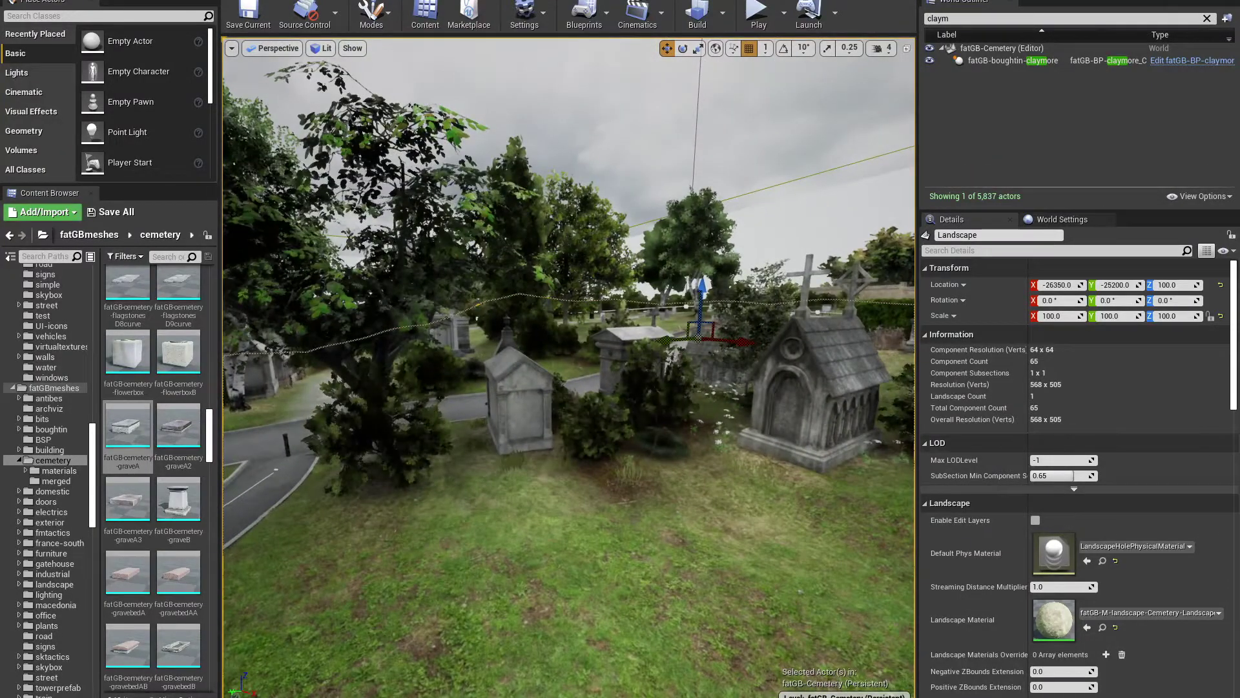
pyautogui.scroll(-4, 772, 352)
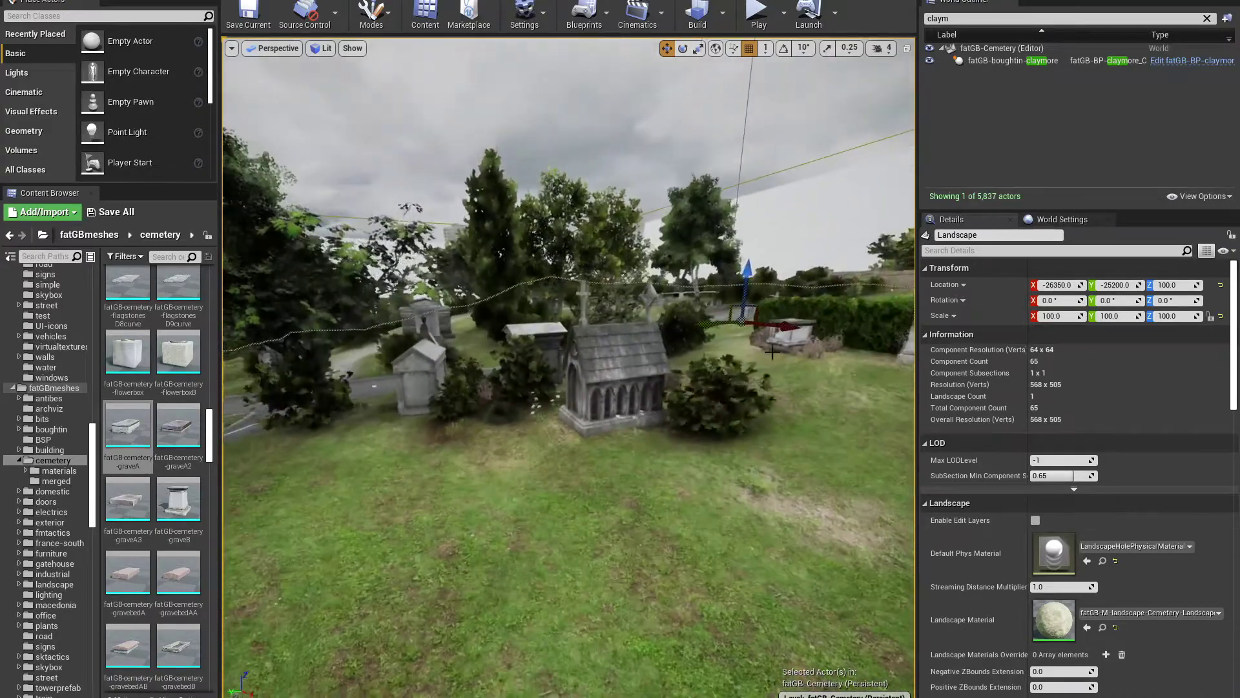
pyautogui.moveTo(394, 405); pyautogui.dragTo(859, 408, button='right')
pyautogui.moveTo(574, 341); pyautogui.dragTo(362, 336, button='right')
pyautogui.moveTo(569, 362); pyautogui.dragTo(329, 365, button='right')
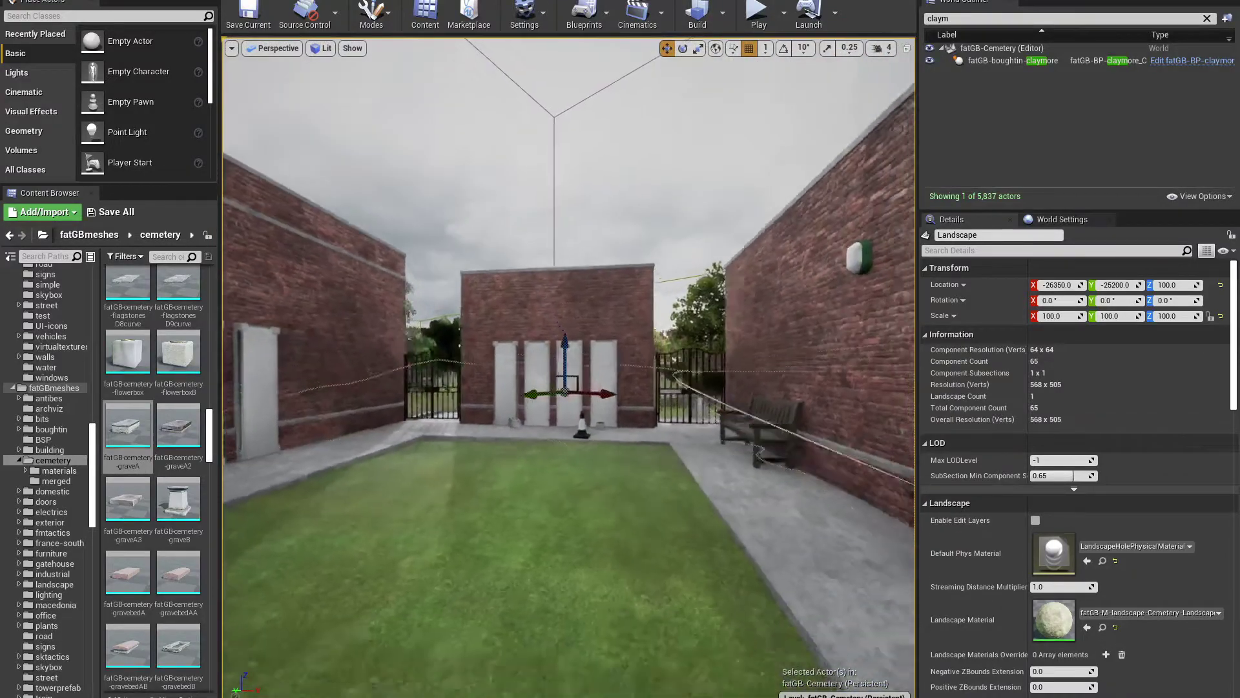
pyautogui.moveTo(568, 362); pyautogui.dragTo(414, 368, button='right')
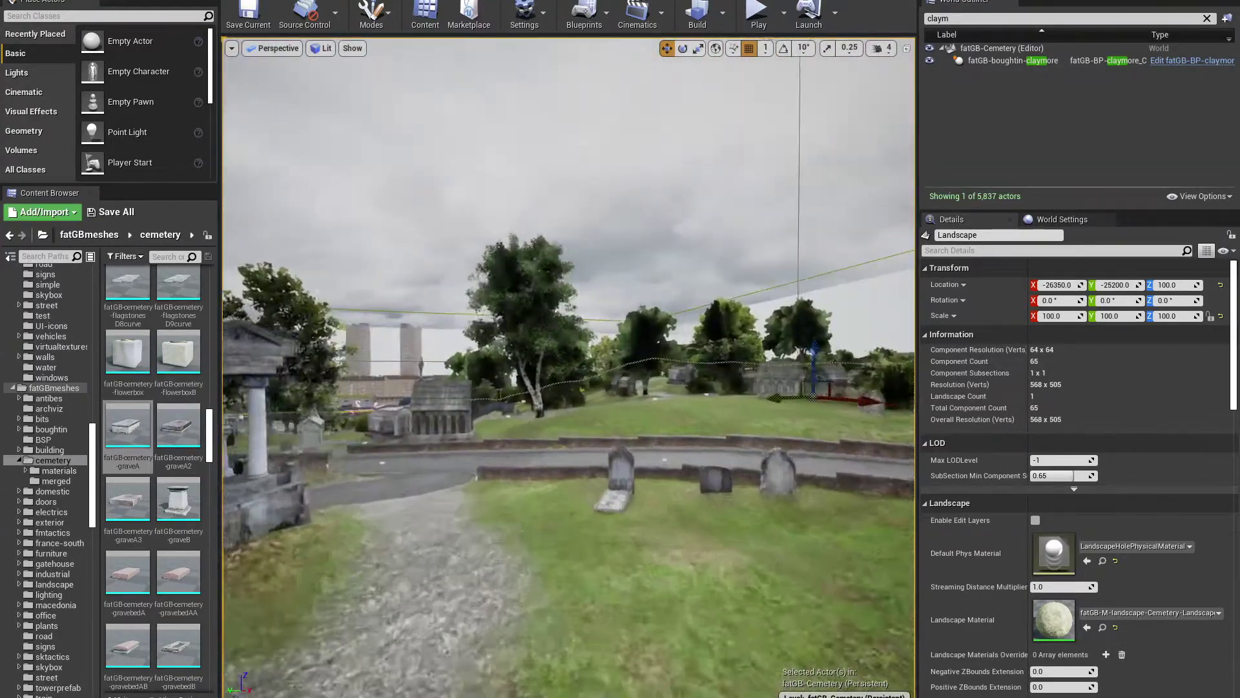
pyautogui.moveTo(569, 362); pyautogui.dragTo(601, 362, button='right')
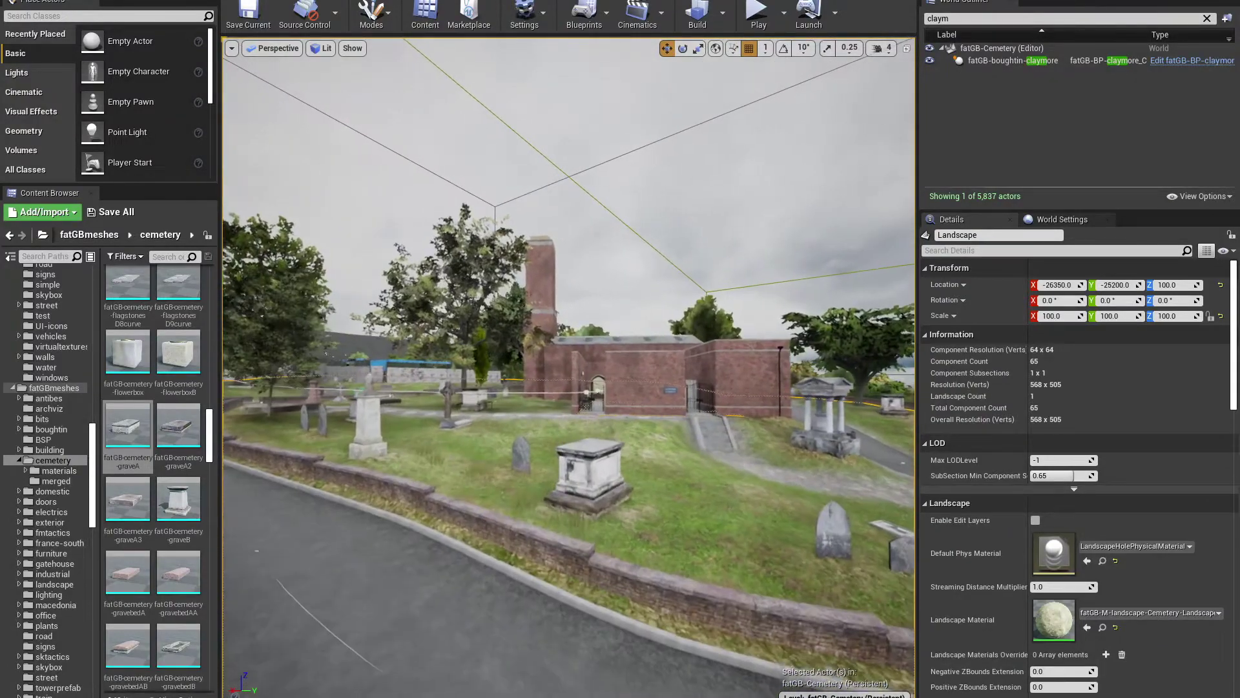
pyautogui.moveTo(569, 362); pyautogui.dragTo(493, 353, button='right')
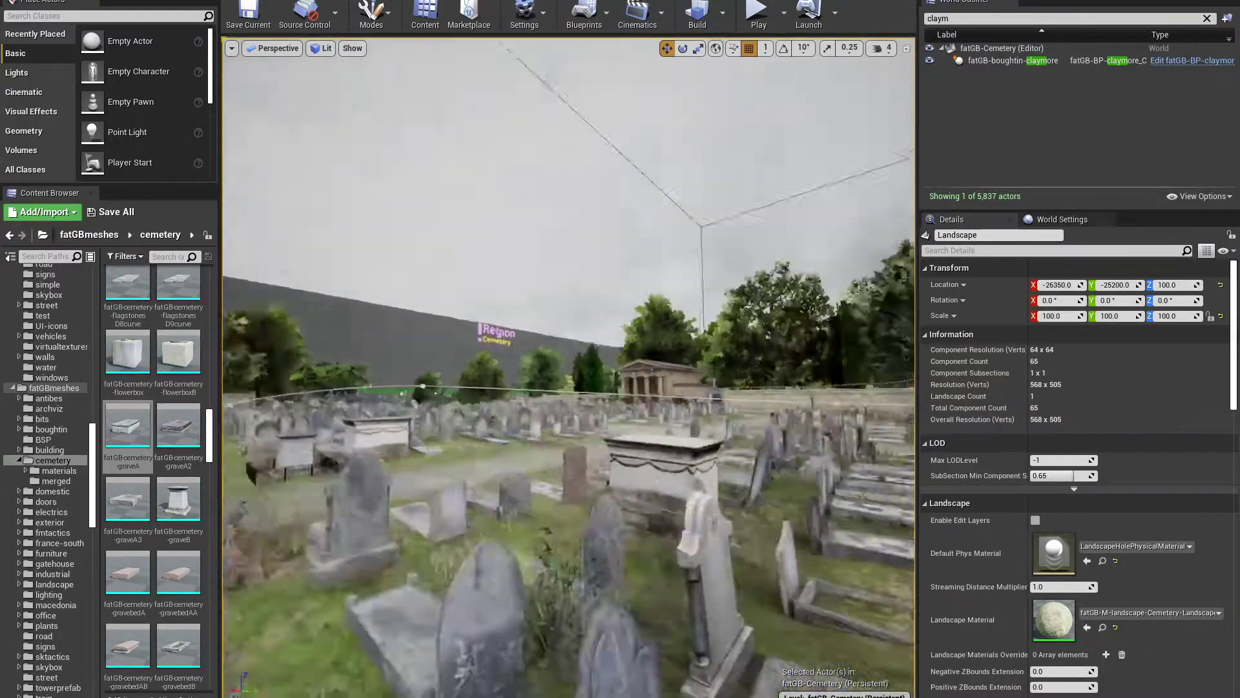
pyautogui.moveTo(493, 353); pyautogui.dragTo(361, 354, button='right')
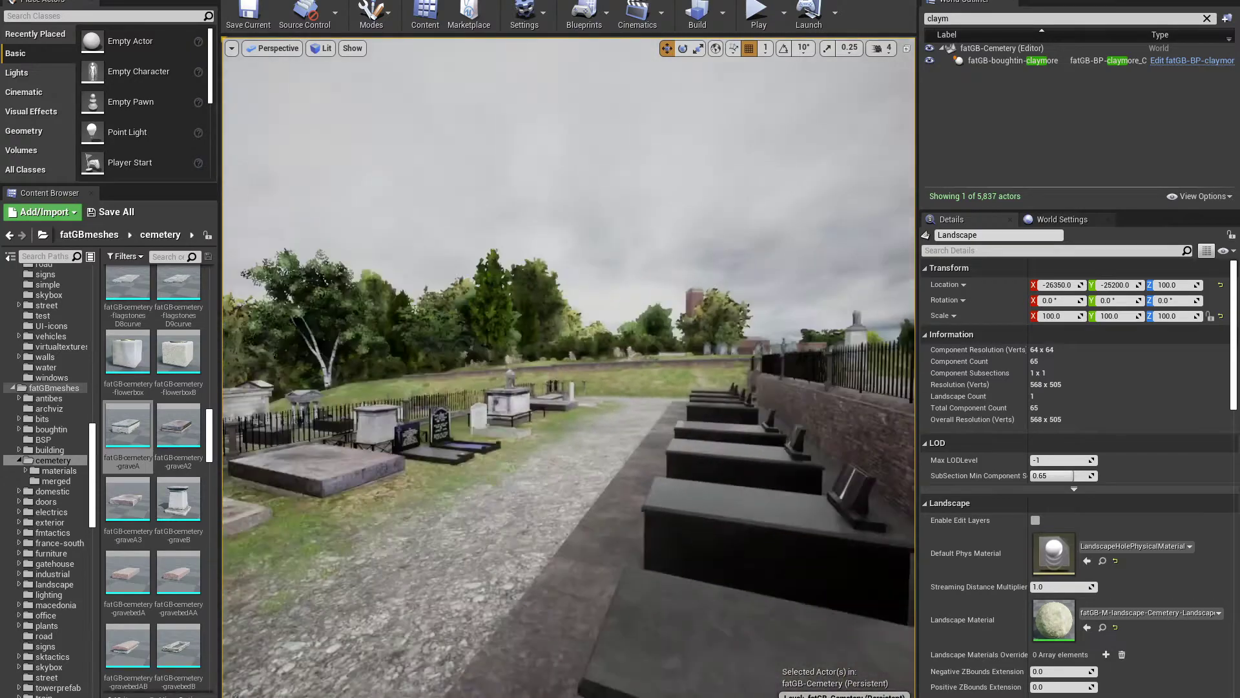
# Examine the dark tombs along the brick wall, the engraved memorial tablets and the railed graves at close range.
pyautogui.moveTo(568, 367); pyautogui.dragTo(704, 364, button='right')
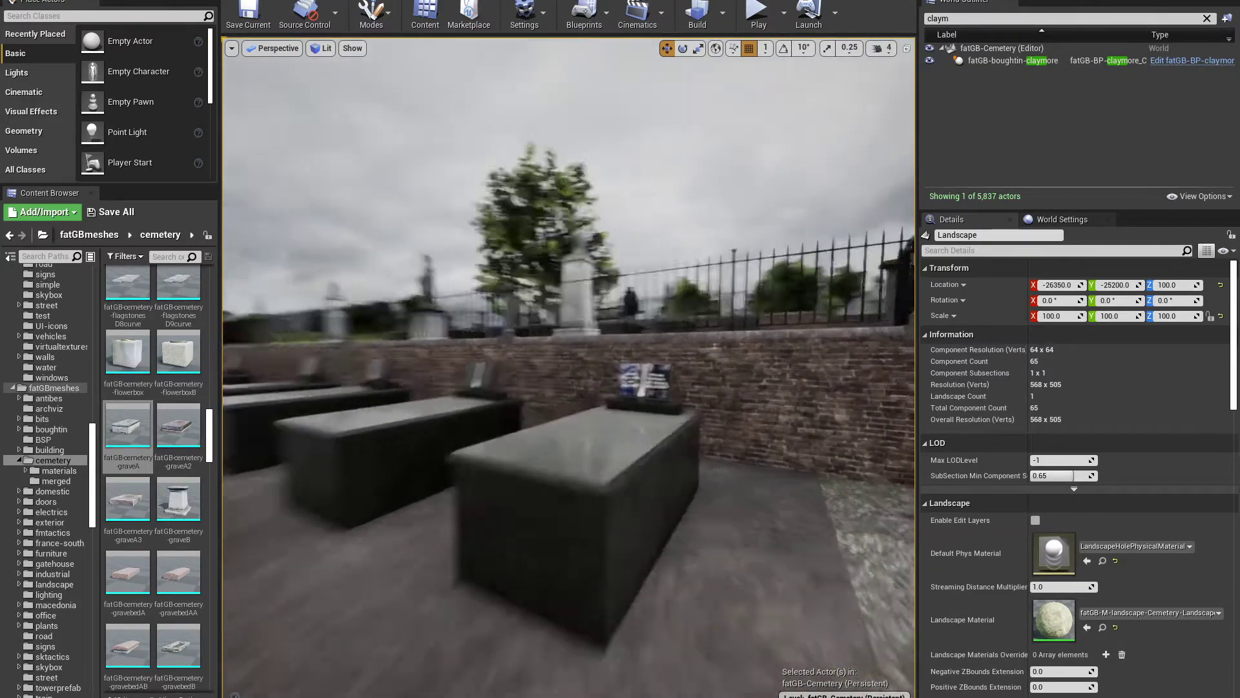
pyautogui.press('w')
pyautogui.moveTo(568, 367); pyautogui.dragTo(761, 372, button='right')
pyautogui.press('w')
pyautogui.press('w')
pyautogui.press('w')
pyautogui.press('w')
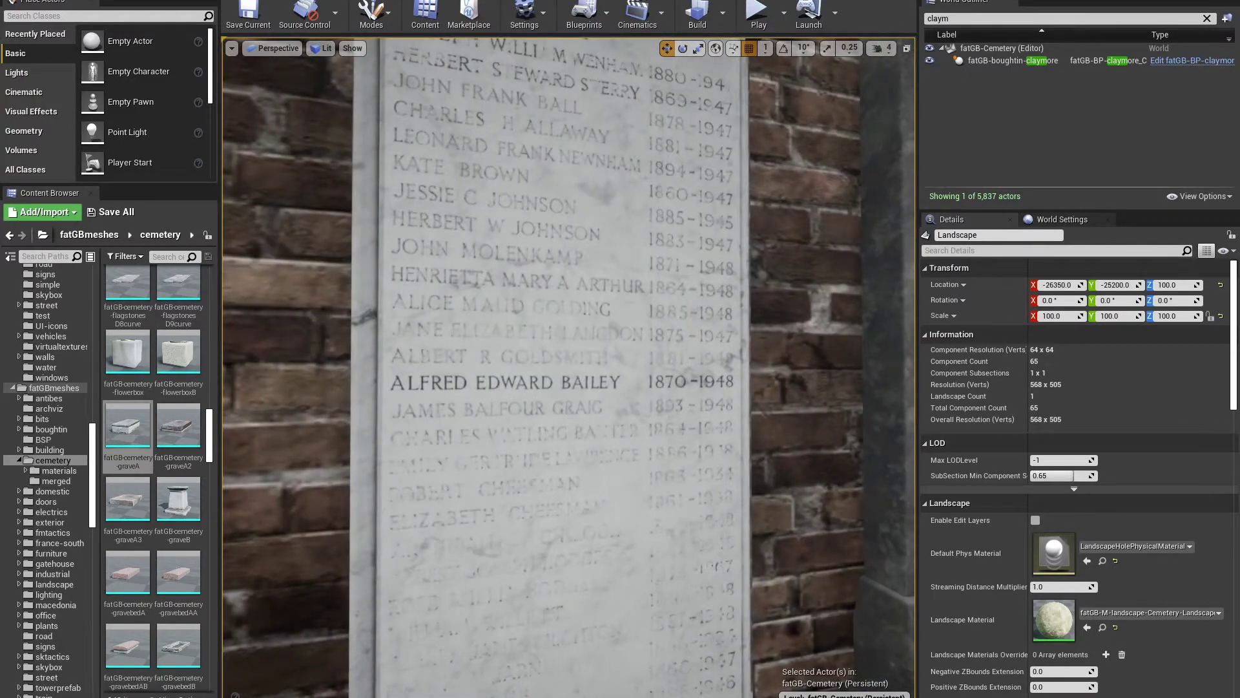
pyautogui.press('s')
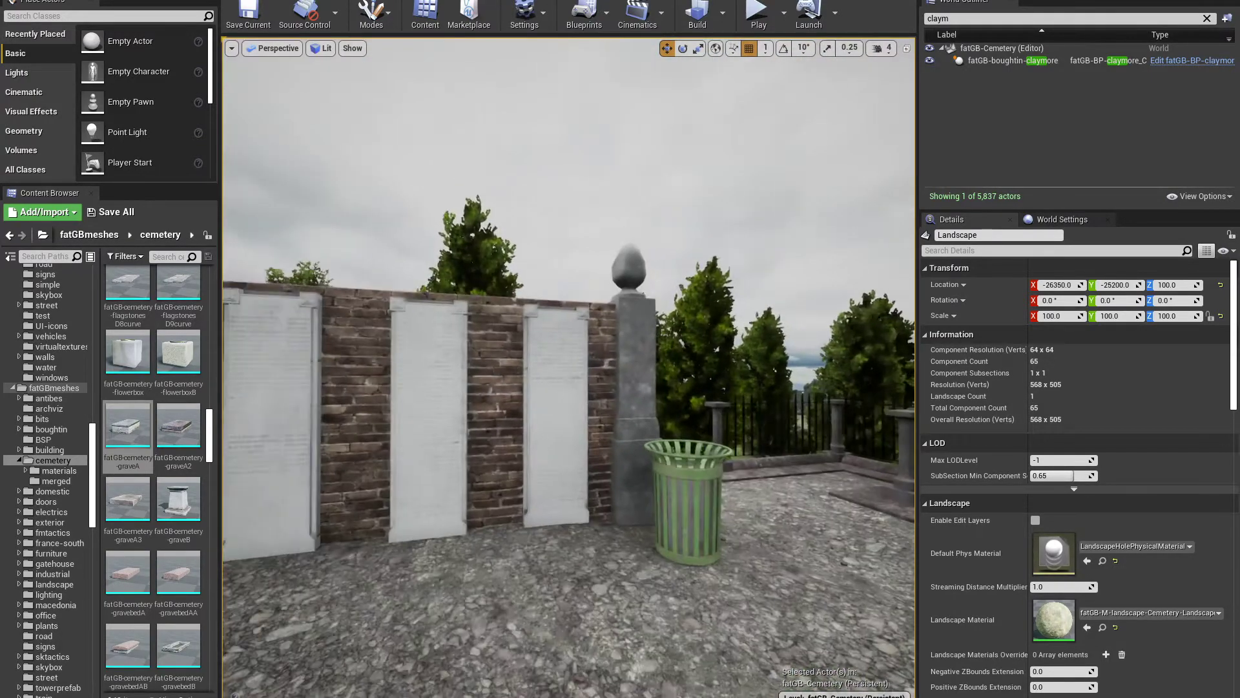
pyautogui.moveTo(761, 372); pyautogui.dragTo(904, 375, button='right')
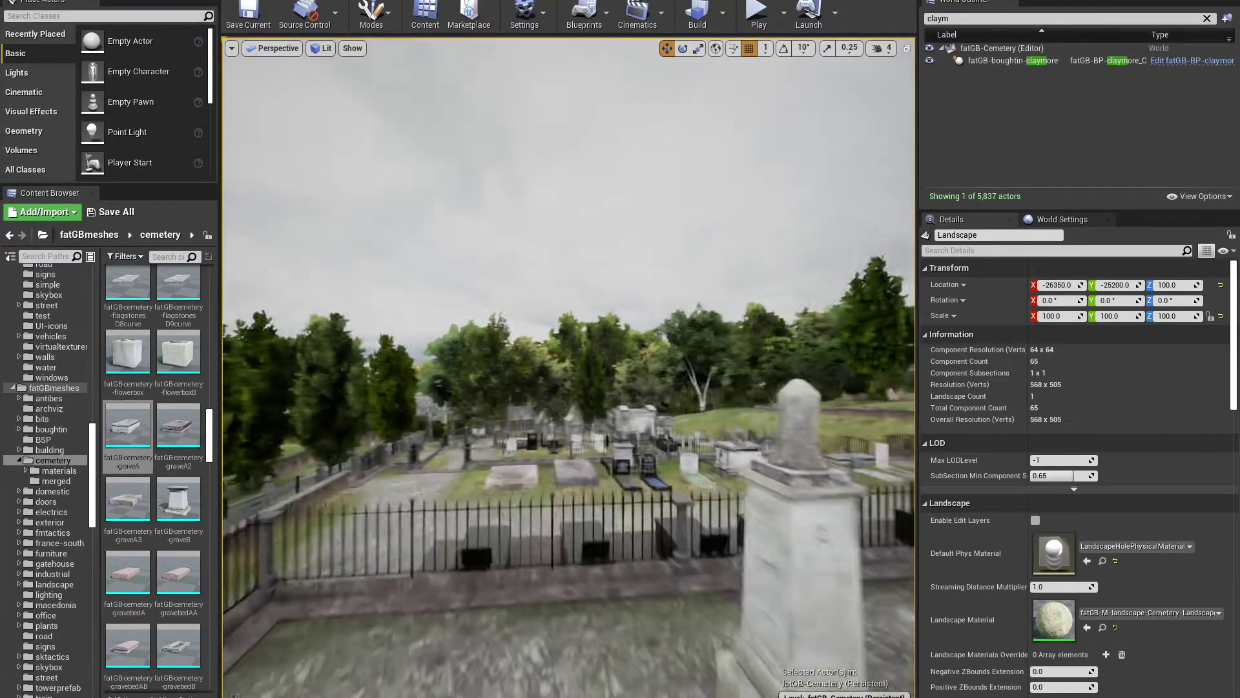
pyautogui.press('w')
pyautogui.moveTo(568, 368)
pyautogui.mouseDown(button='right')
pyautogui.moveTo(594, 371)
pyautogui.moveTo(562, 370)
pyautogui.mouseUp(button='right')
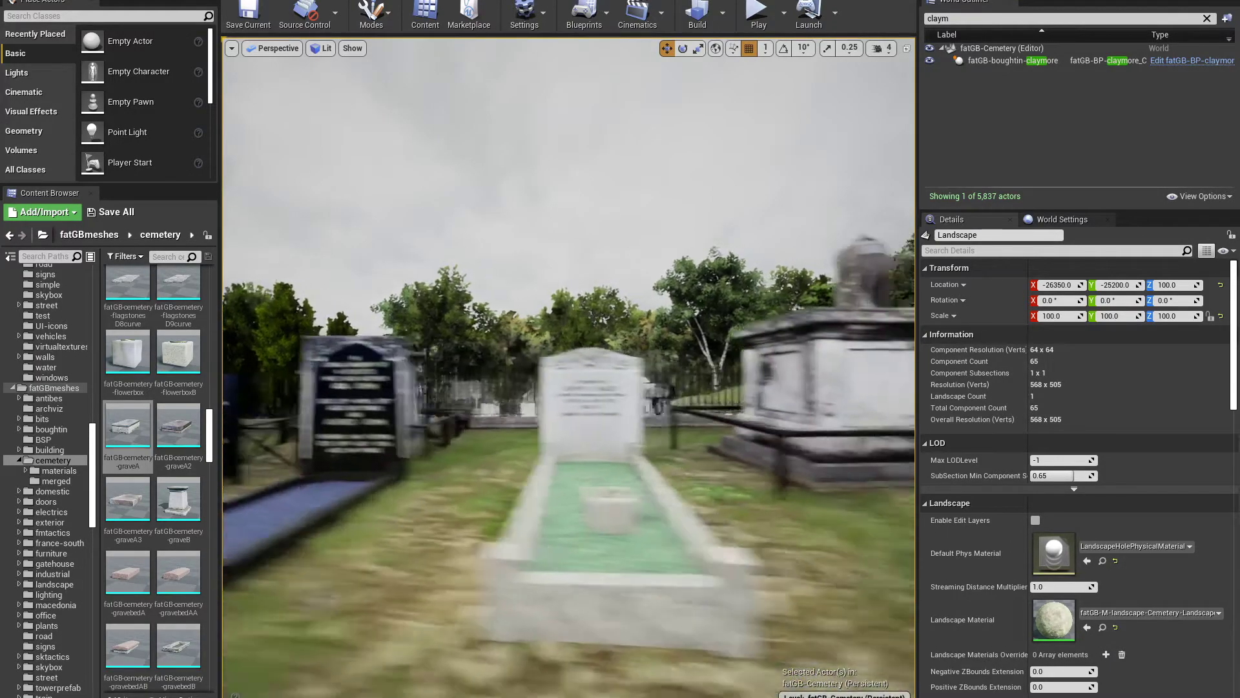
pyautogui.moveTo(562, 371); pyautogui.dragTo(516, 408, button='right')
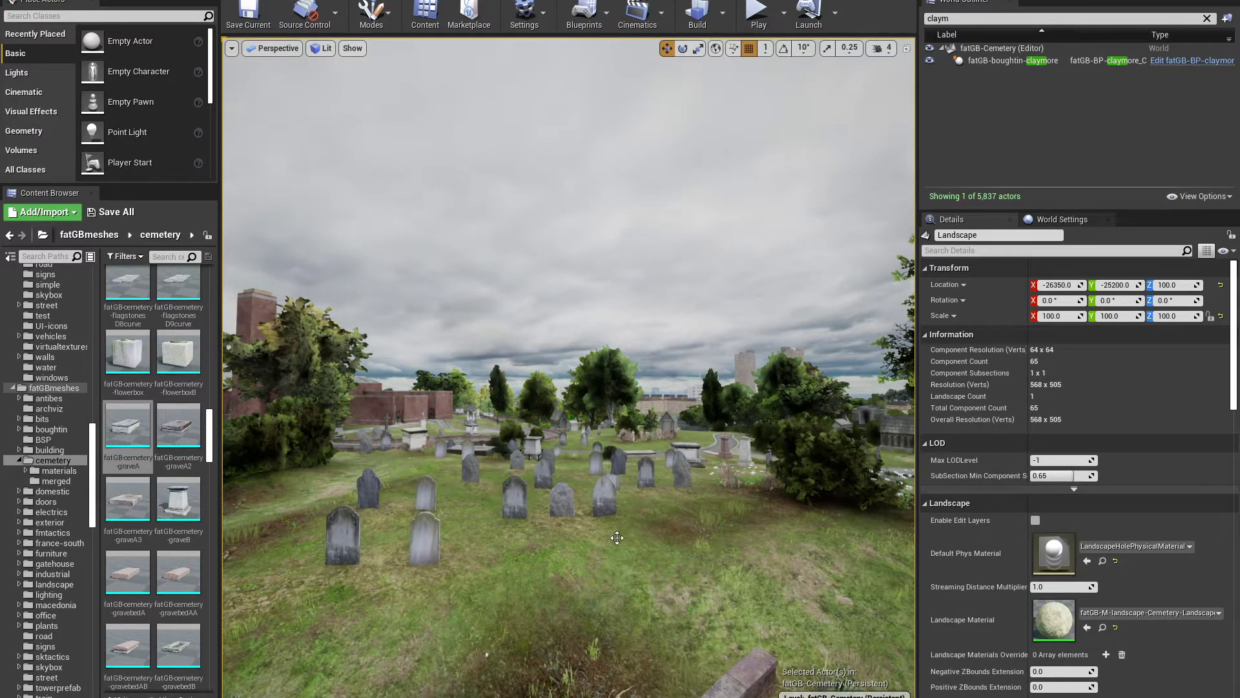
# Play the level in the editor, walking through the cemetery office and out to the tree by the traffic cones, and end the session.
pyautogui.hotkey('alt', 'p')
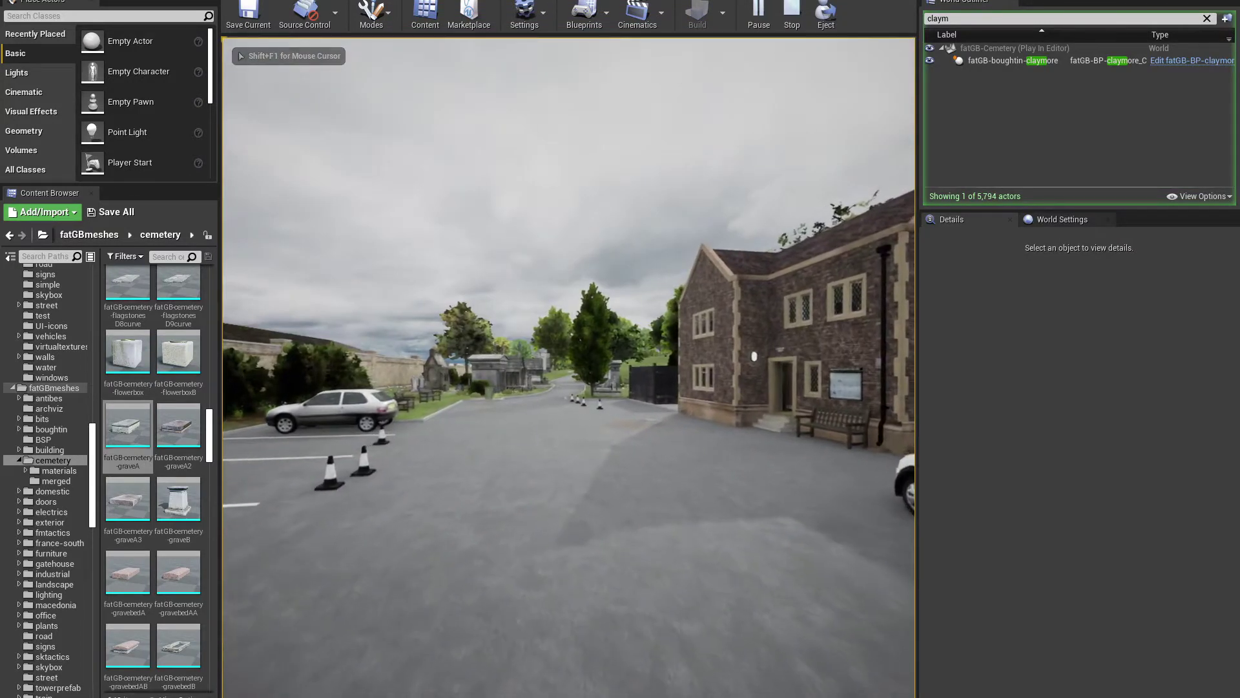
pyautogui.press('w')
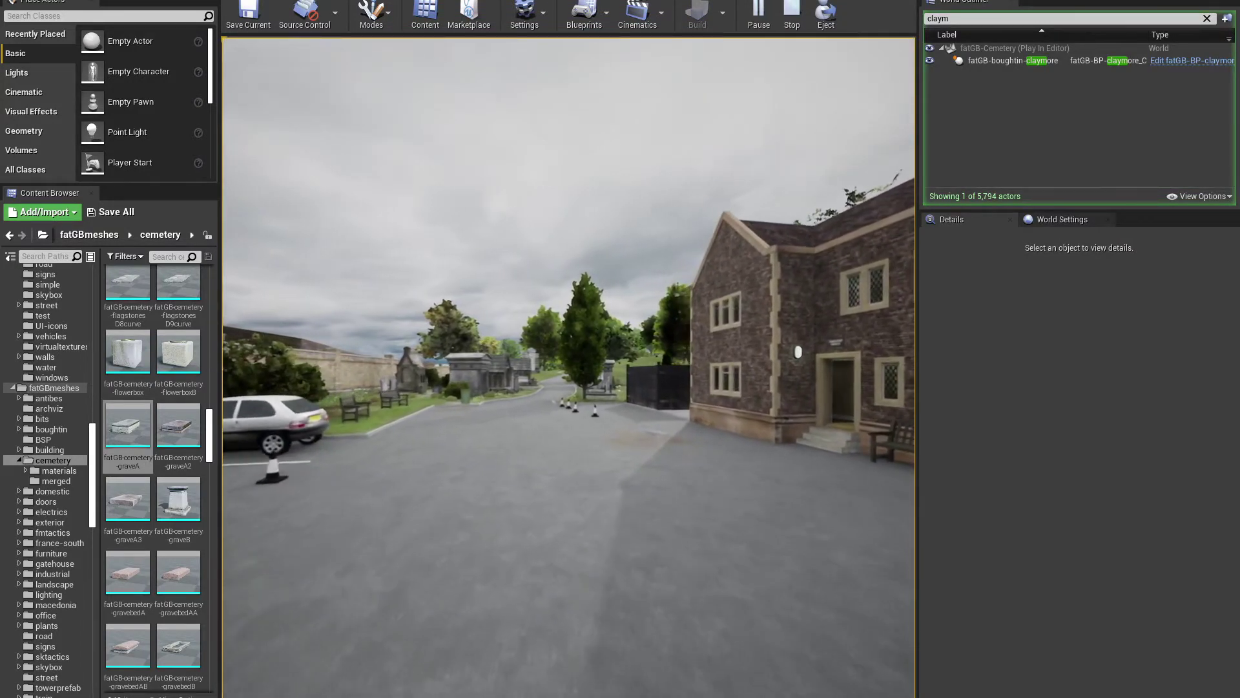
pyautogui.press('w')
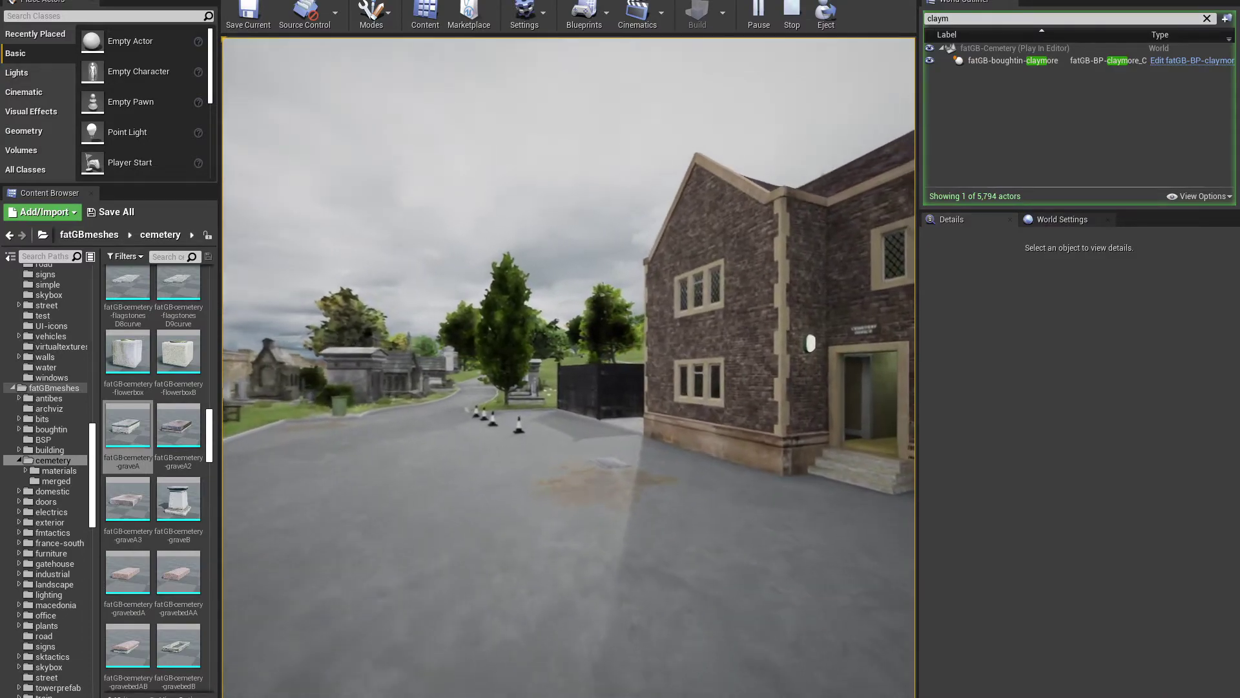
pyautogui.press('w')
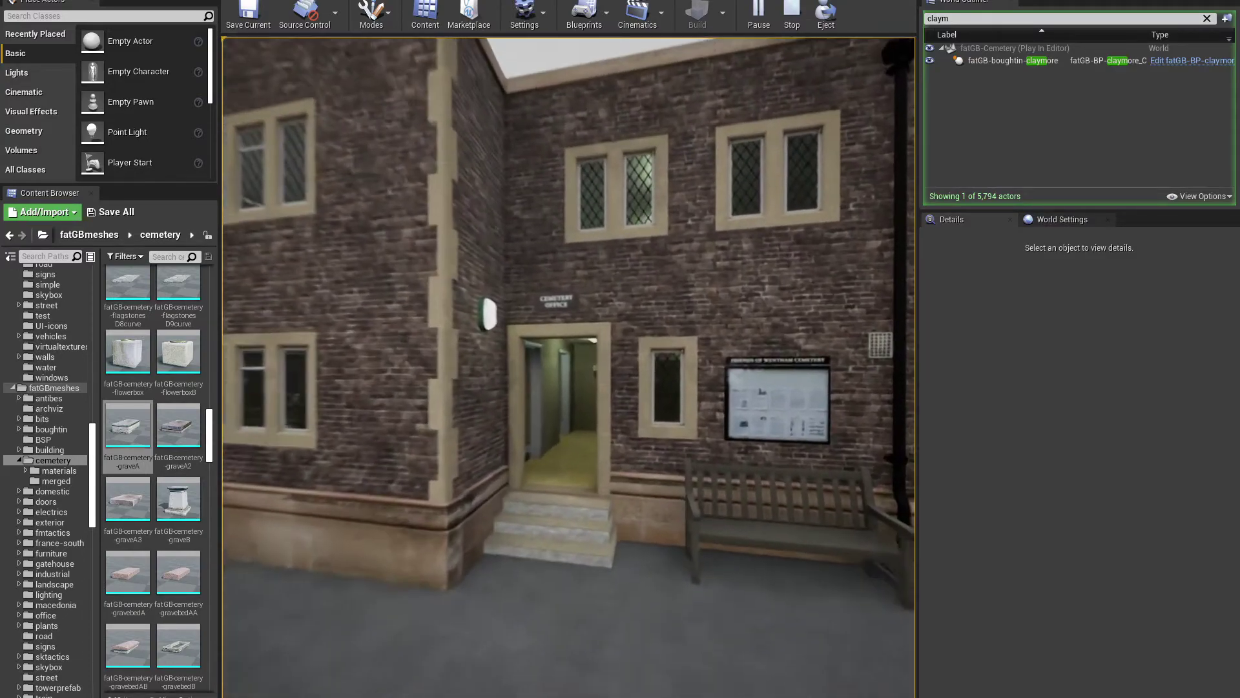
pyautogui.press('w')
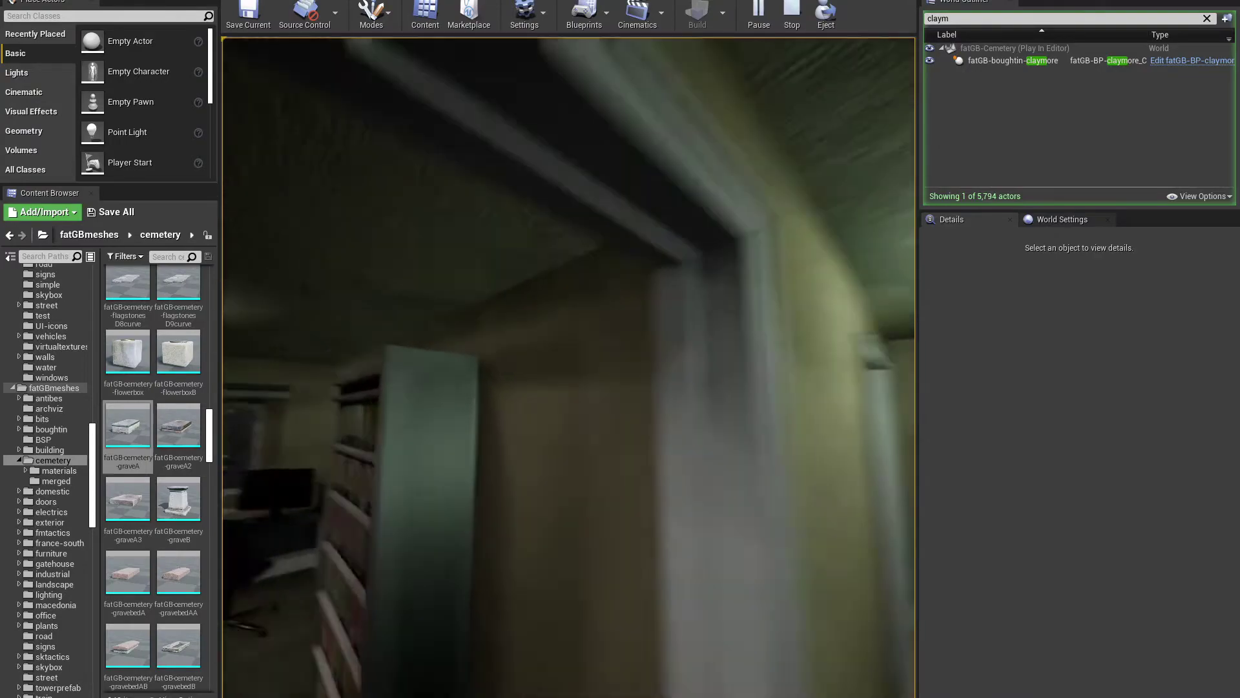
pyautogui.press('w')
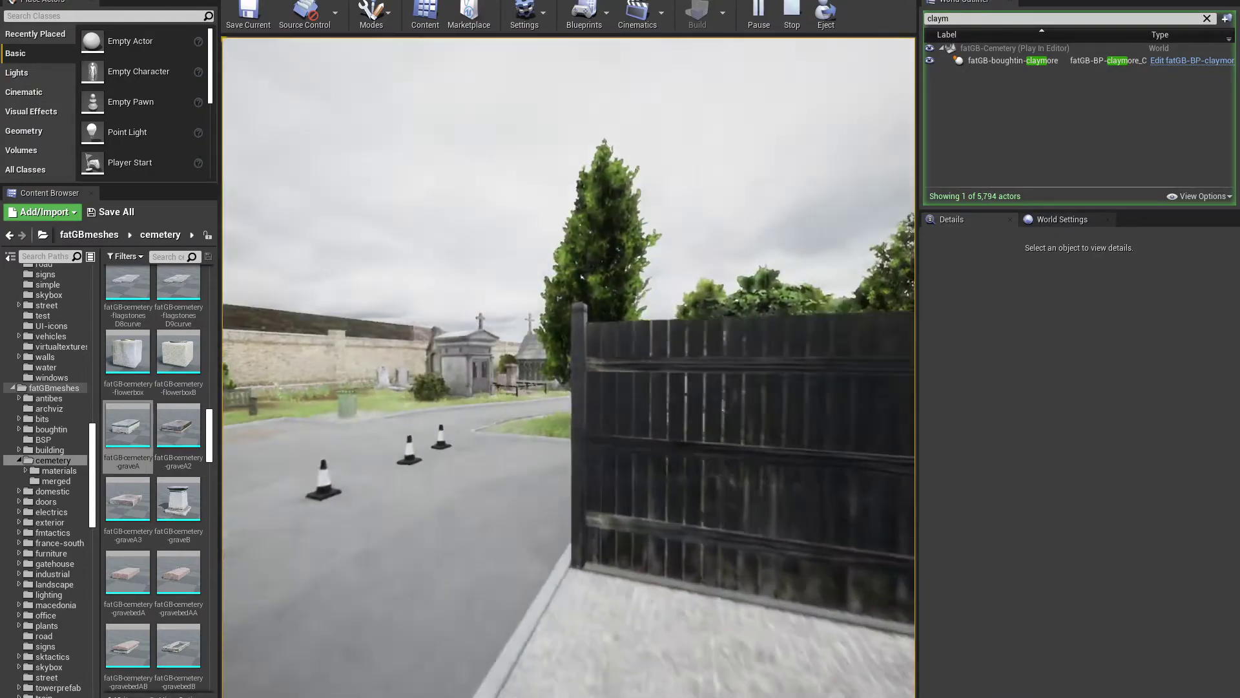
pyautogui.press('w')
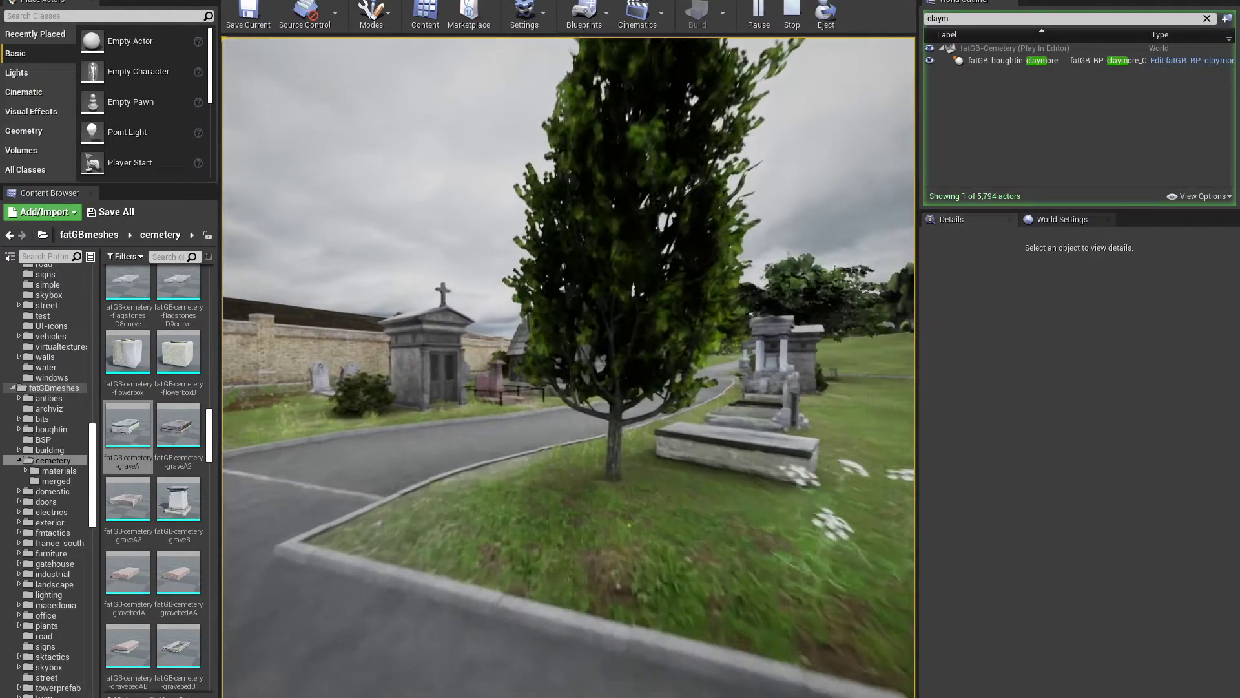
pyautogui.press('w')
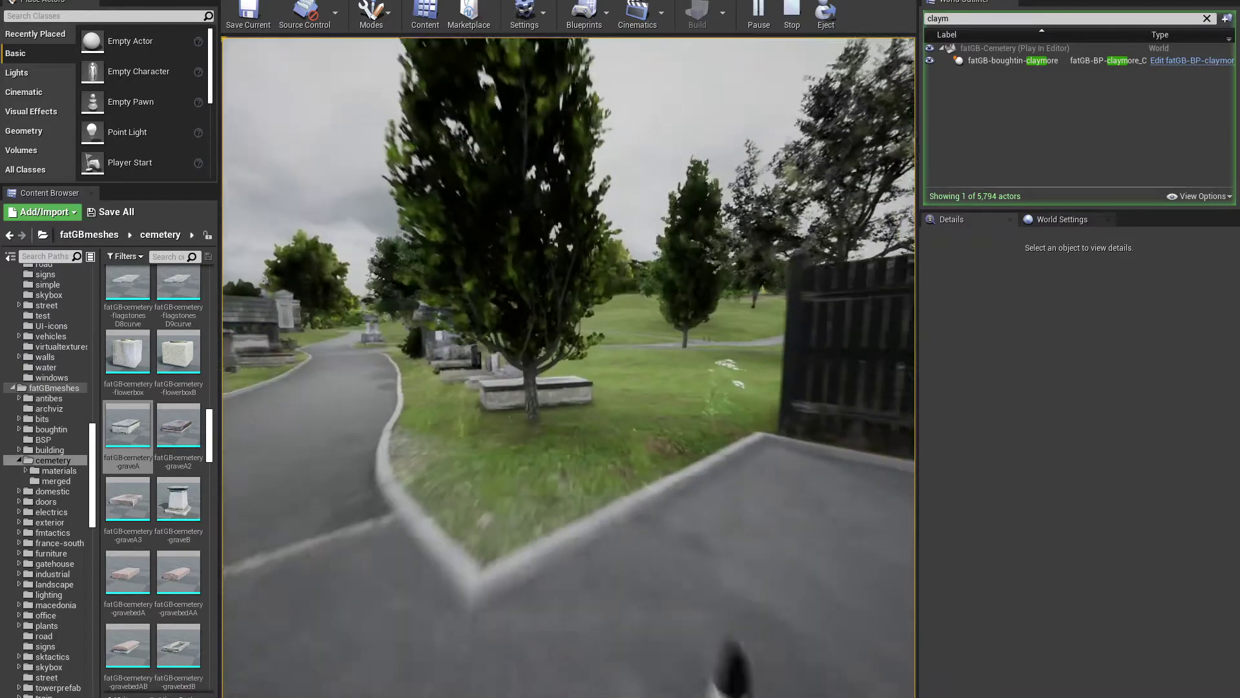
pyautogui.press('s')
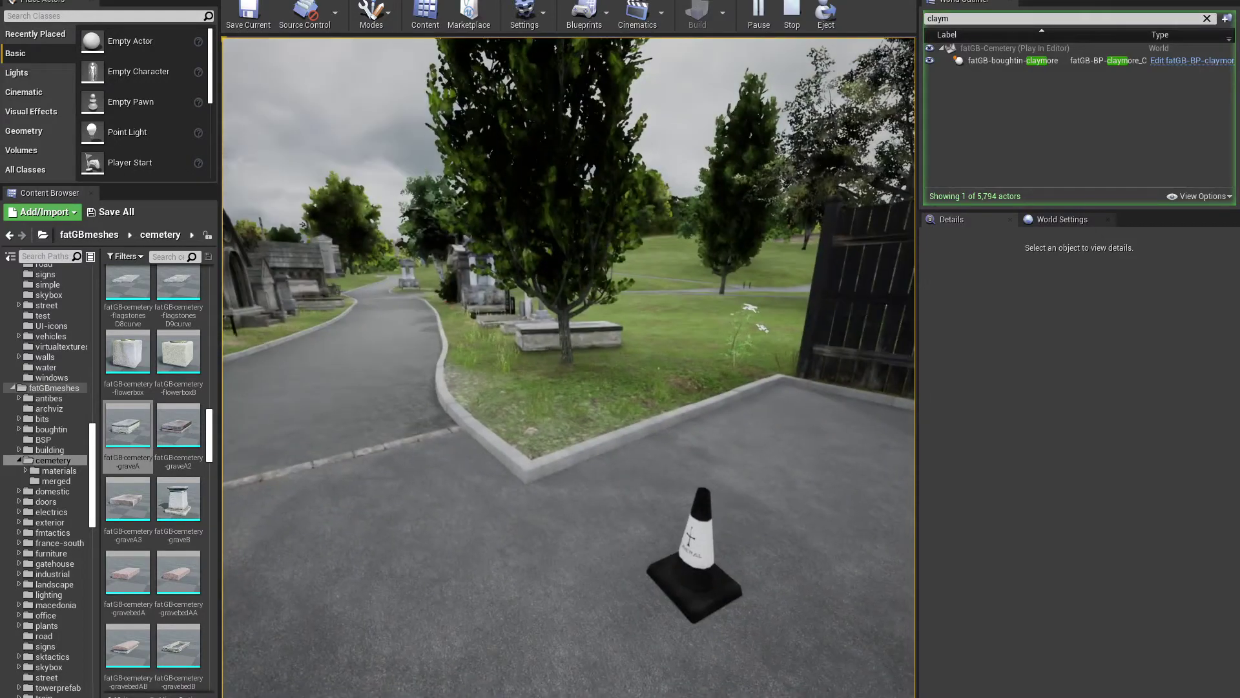
pyautogui.press('Escape')
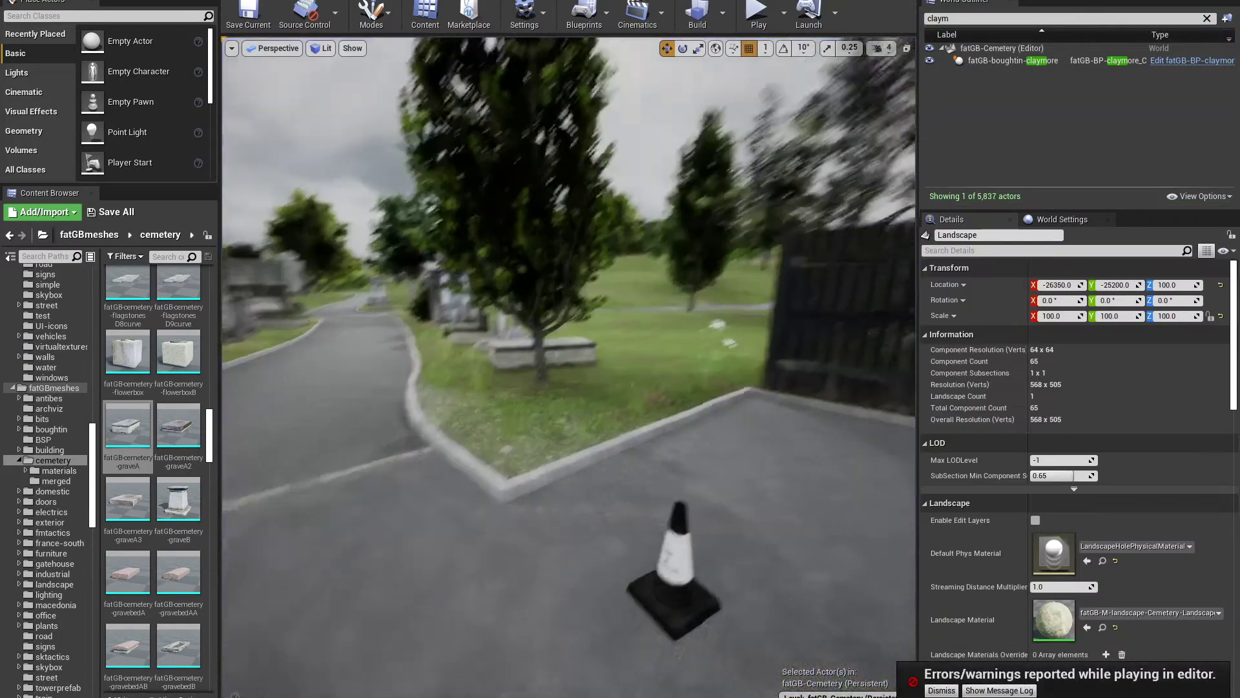
# Select the flyby camera path above the asphalt path and set its Initial Proportion to 0.5.
pyautogui.moveTo(619, 527); pyautogui.dragTo(859, 549, button='right')
pyautogui.moveTo(566, 253)
pyautogui.mouseDown(button='right')
pyautogui.moveTo(555, 259)
pyautogui.moveTo(646, 258)
pyautogui.moveTo(549, 255)
pyautogui.moveTo(565, 253)
pyautogui.mouseUp(button='right')
pyautogui.moveTo(571, 535); pyautogui.dragTo(439, 477, button='right')
pyautogui.click(569, 510)
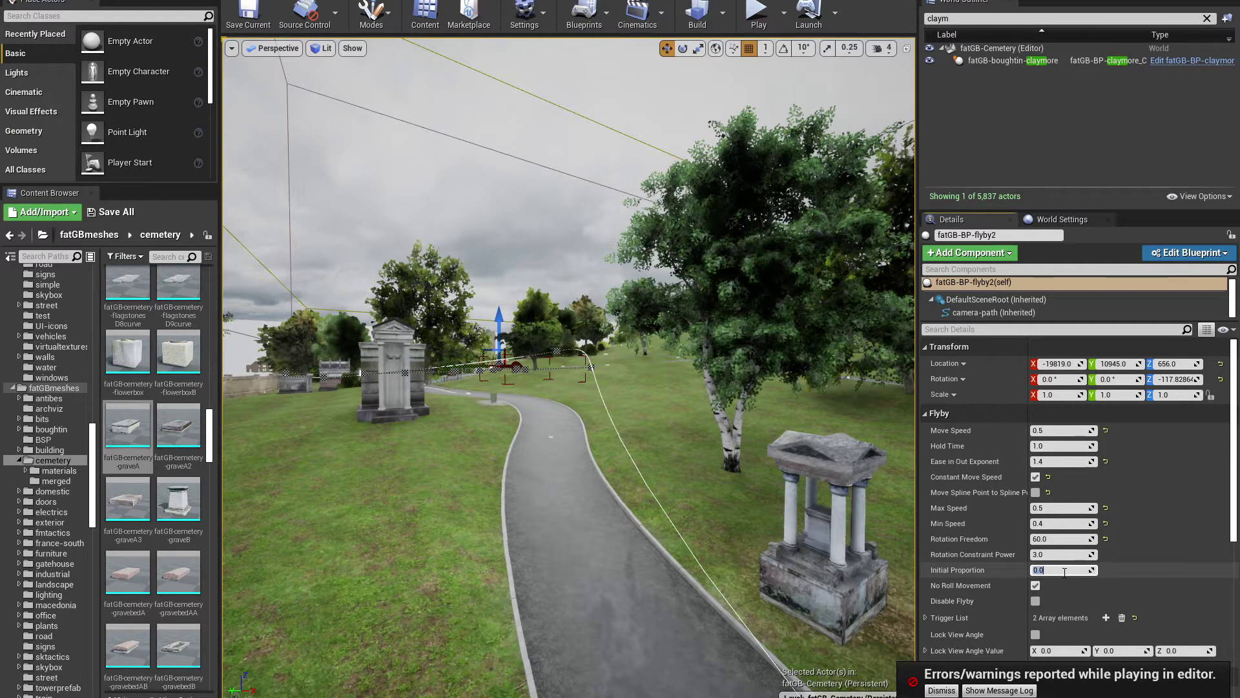
pyautogui.press('Return')
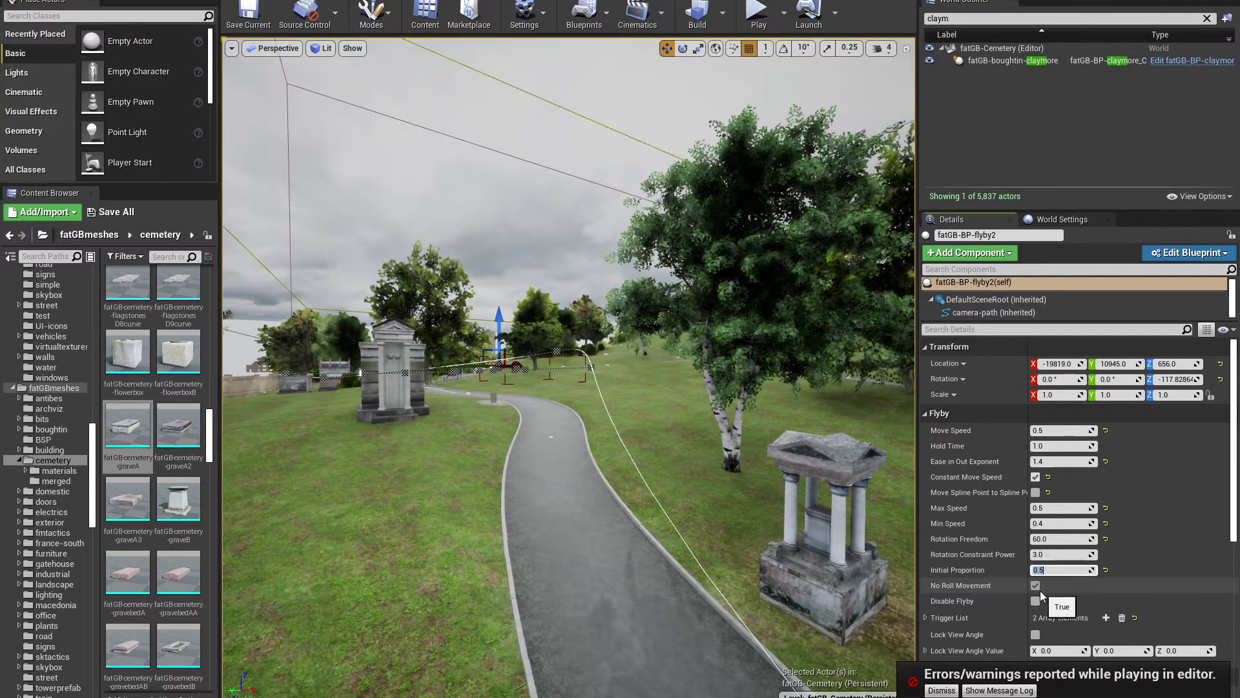
# Expand both entries of the flyby's Trigger List and set the Initial Proportion to 0.8.
pyautogui.scroll(-3, 1093, 588)
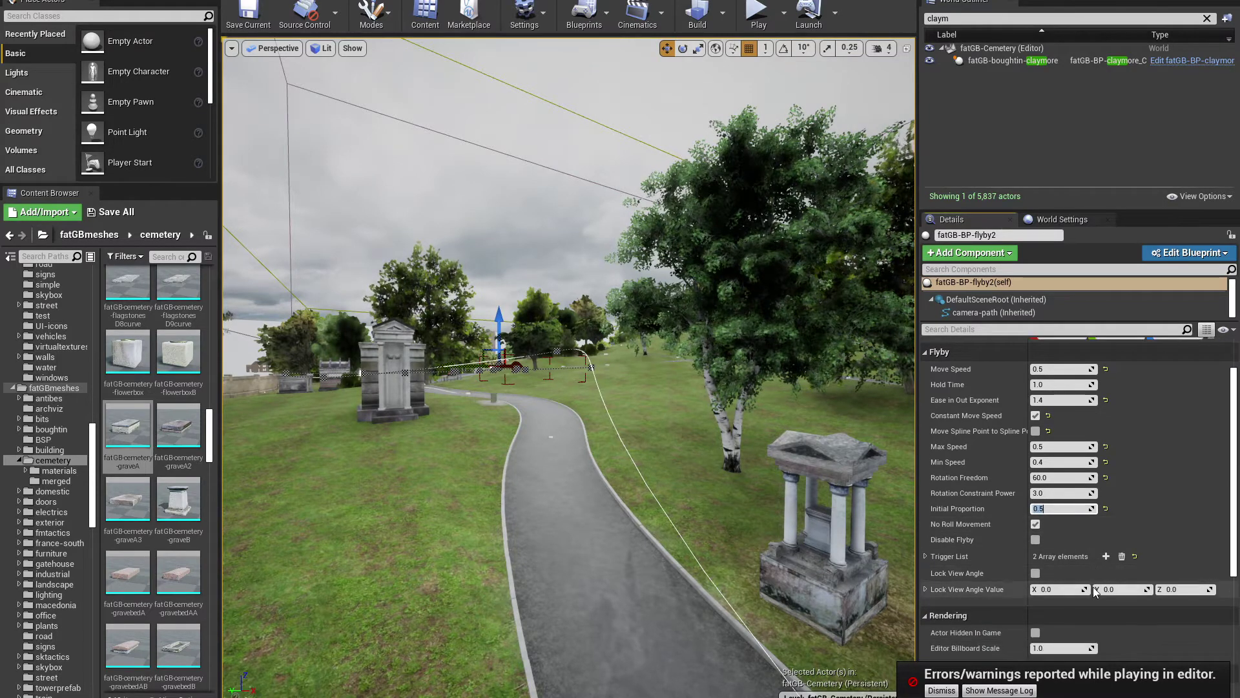
pyautogui.scroll(-1, 1093, 588)
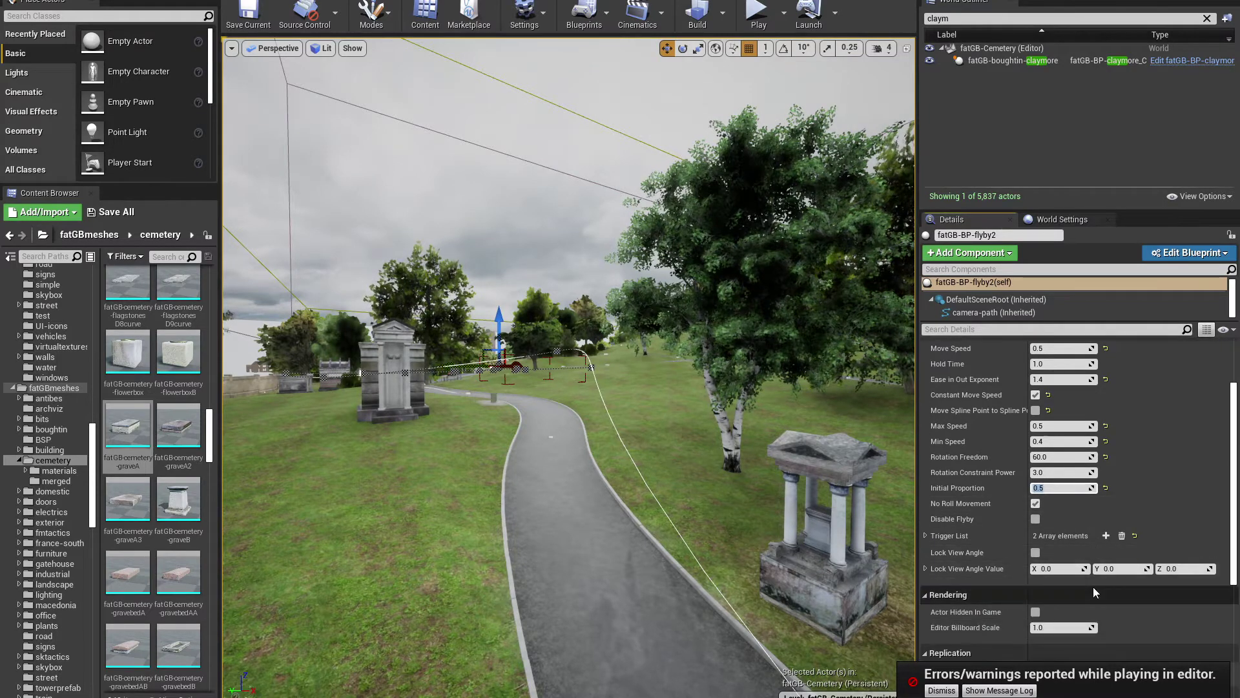
pyautogui.click(926, 535)
pyautogui.click(932, 553)
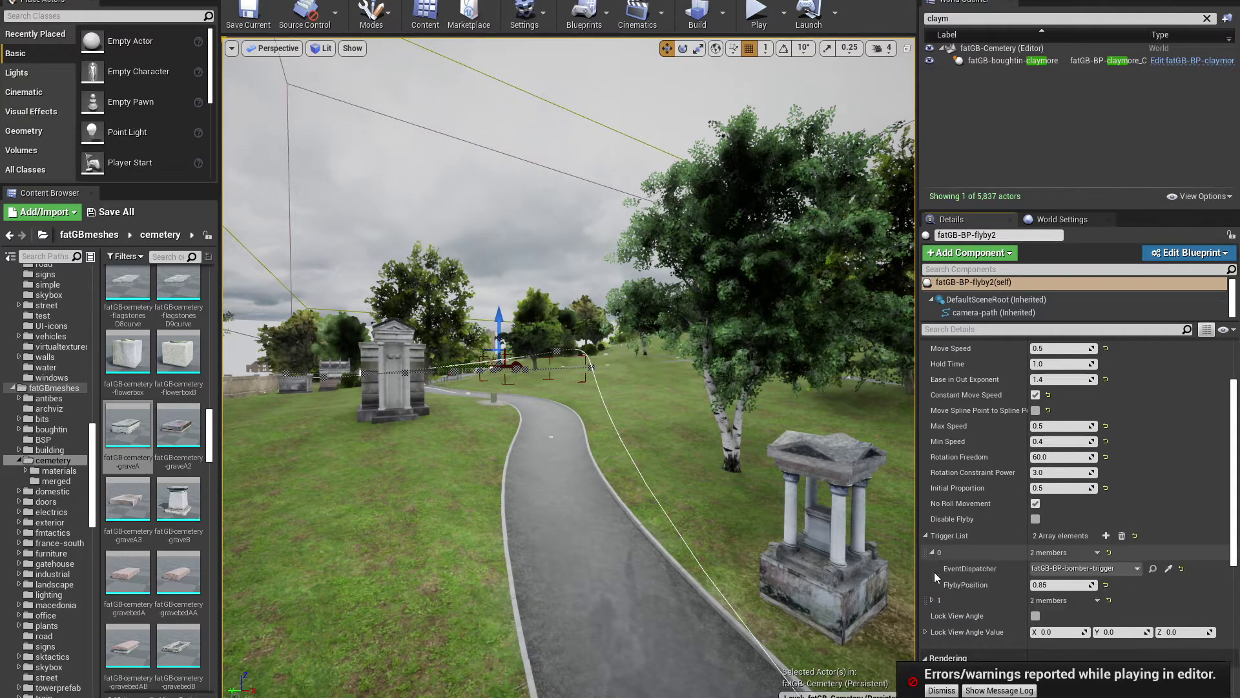
pyautogui.click(932, 600)
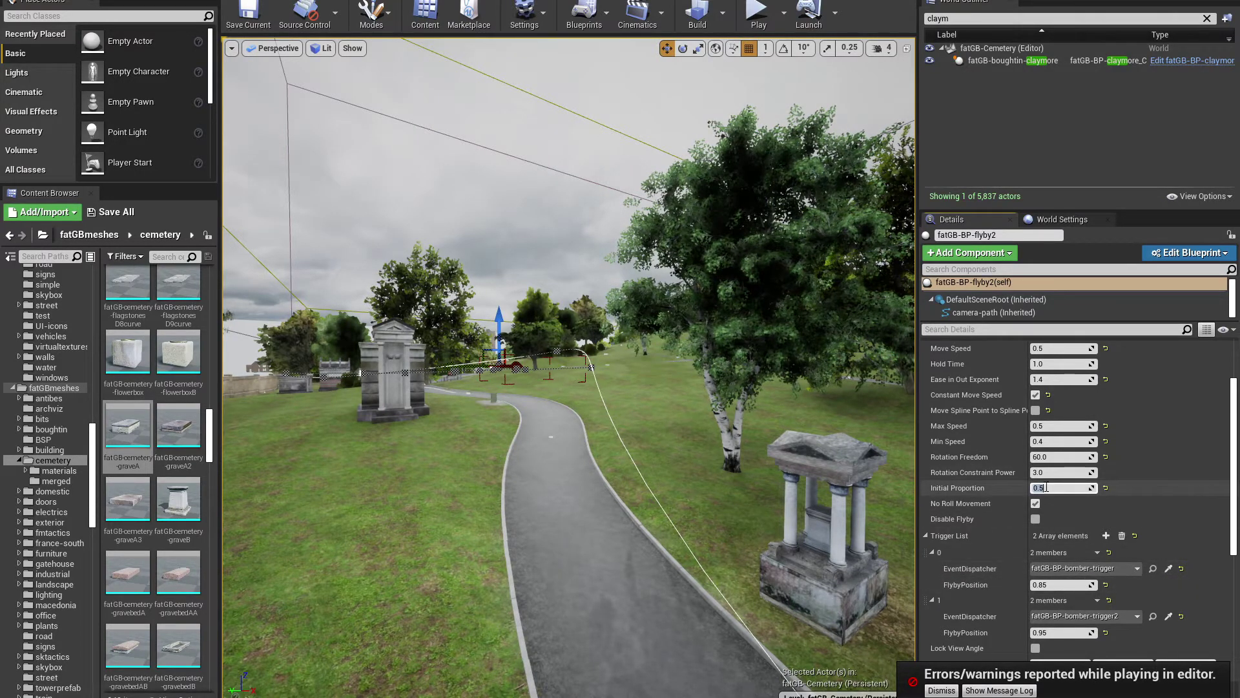
pyautogui.press('Return')
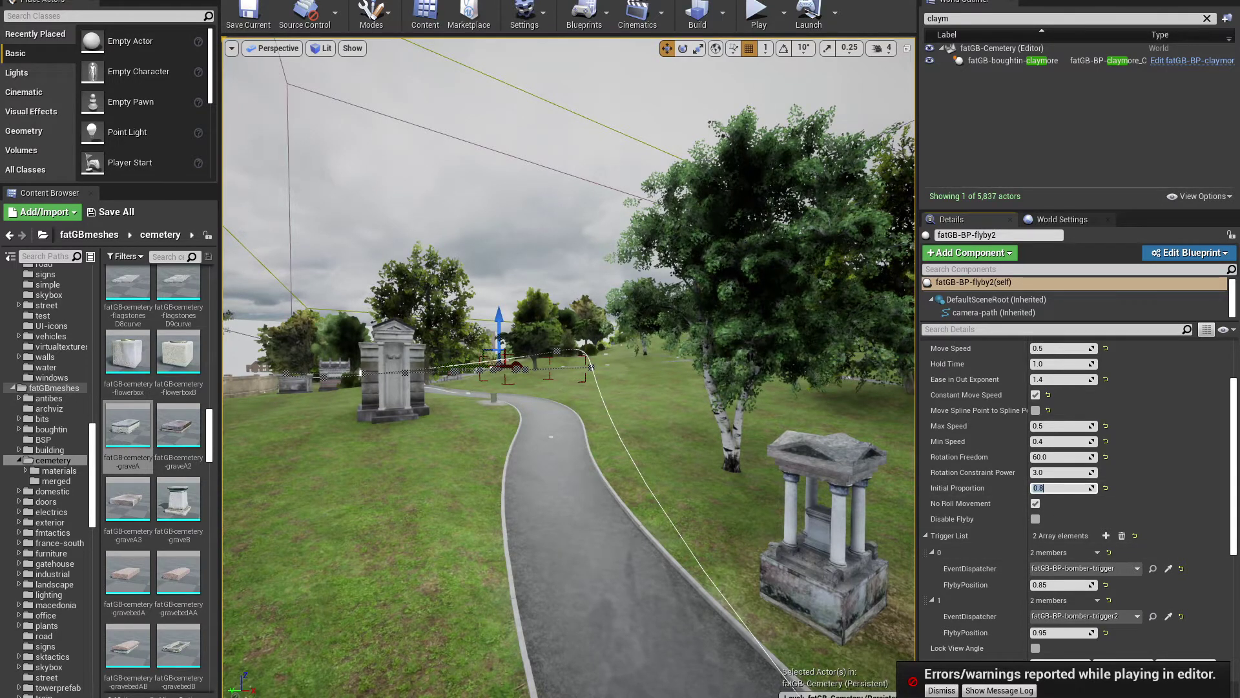
# Play the level in the editor and follow the view along the railway fence past the rows of headstones.
pyautogui.click(603, 556)
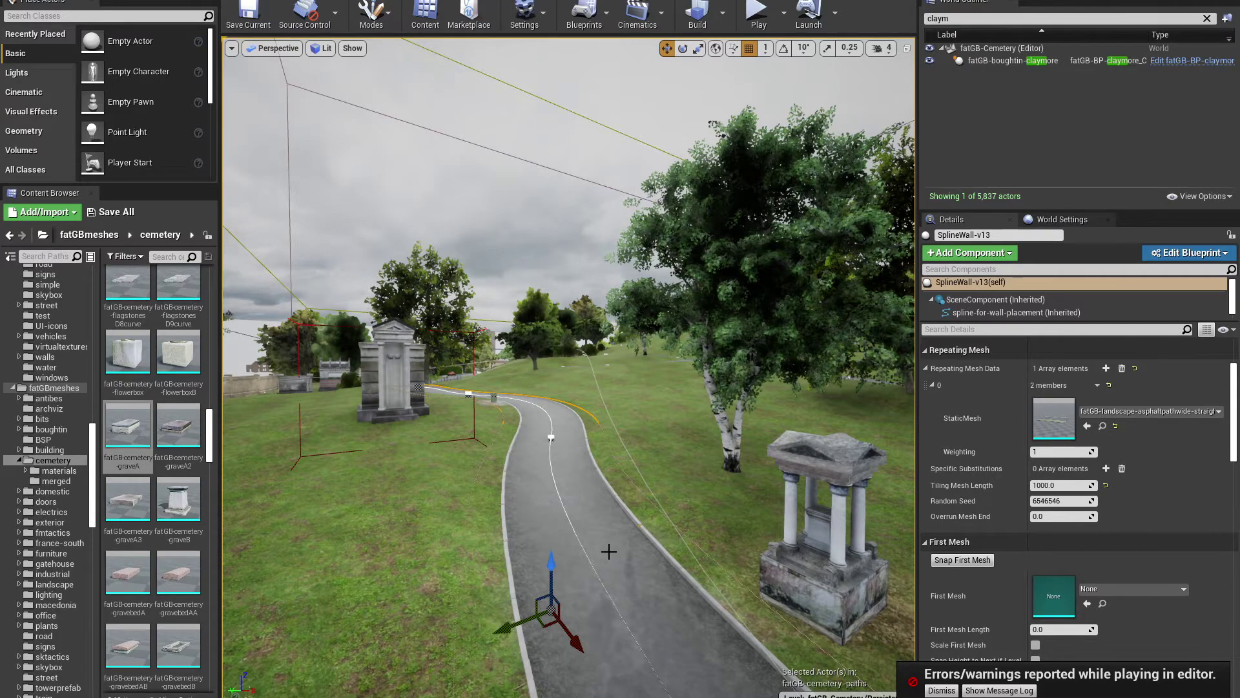
pyautogui.hotkey('alt', 'p')
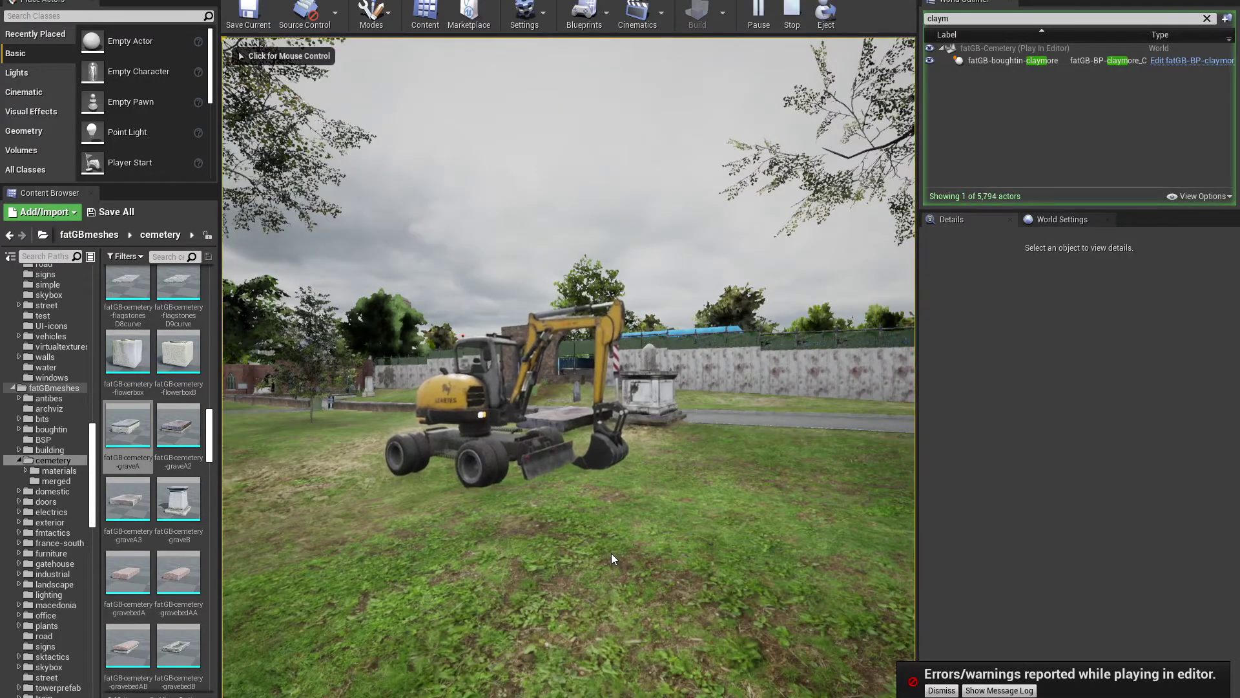
pyautogui.click(611, 553)
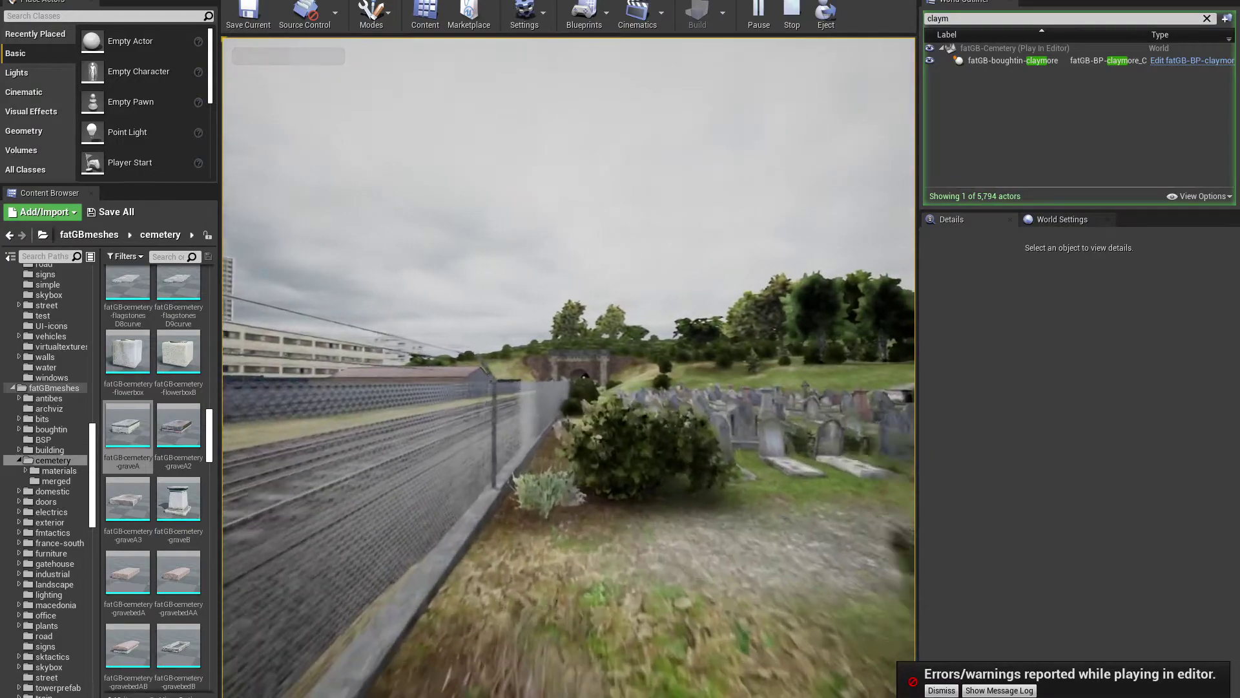
pyautogui.press('w')
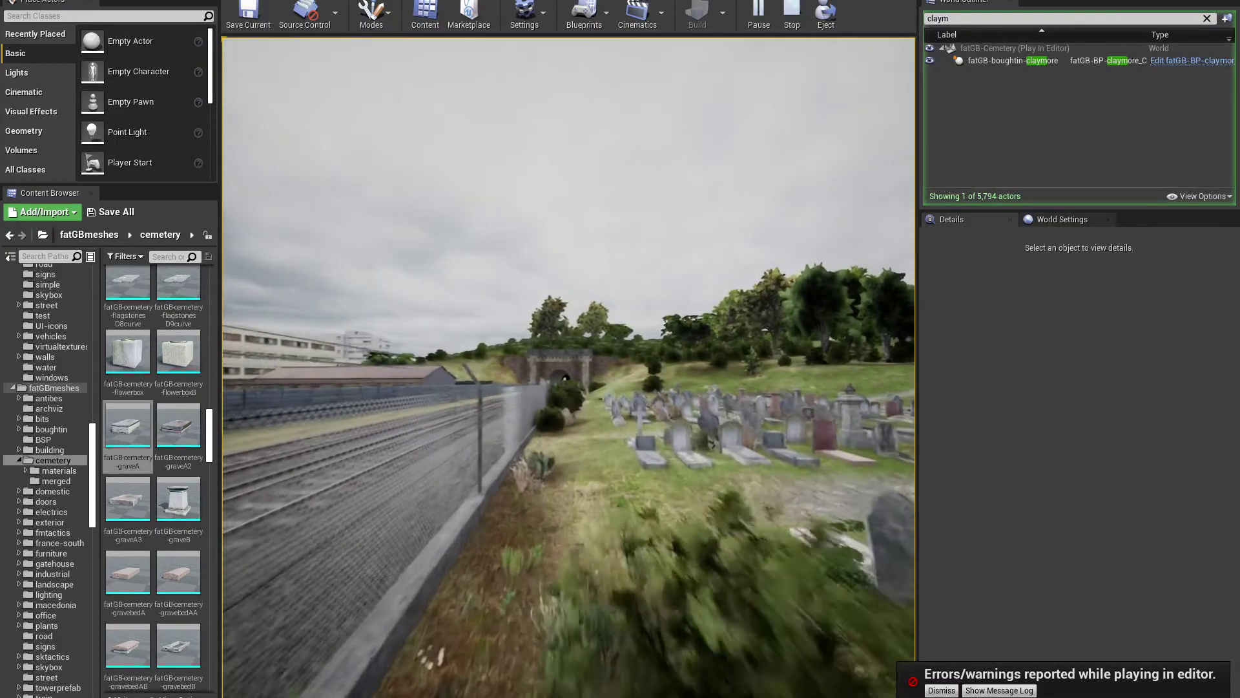
pyautogui.press('w')
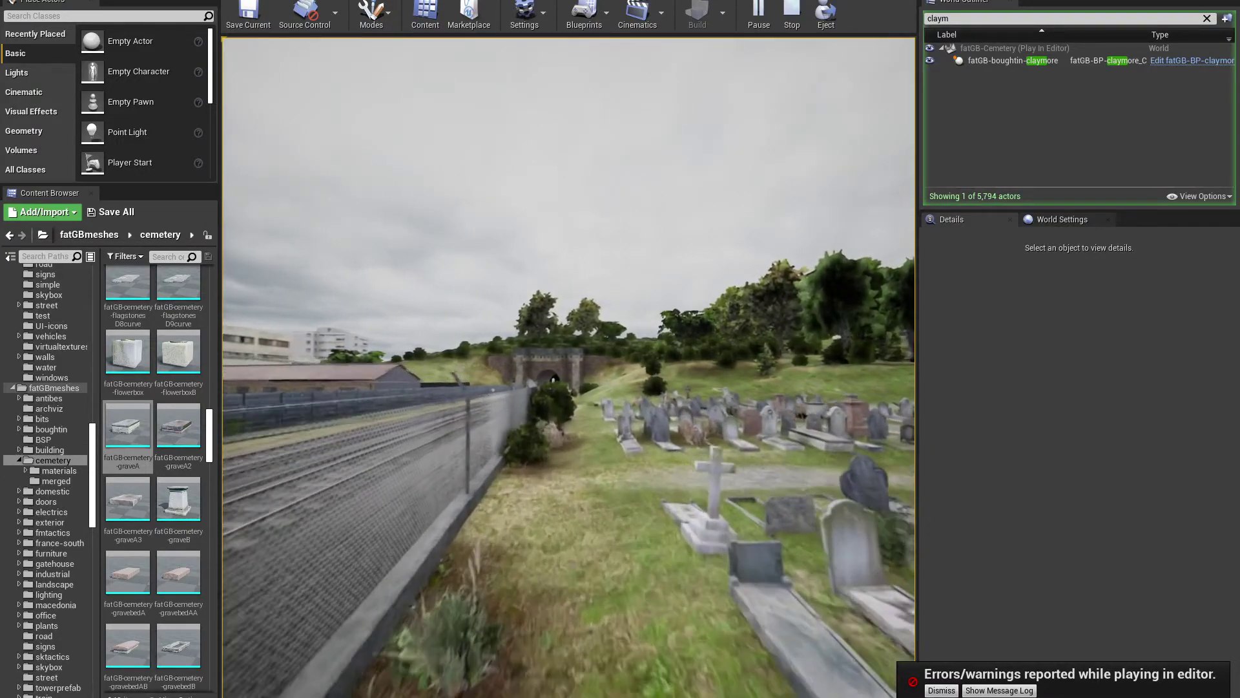
pyautogui.press('w')
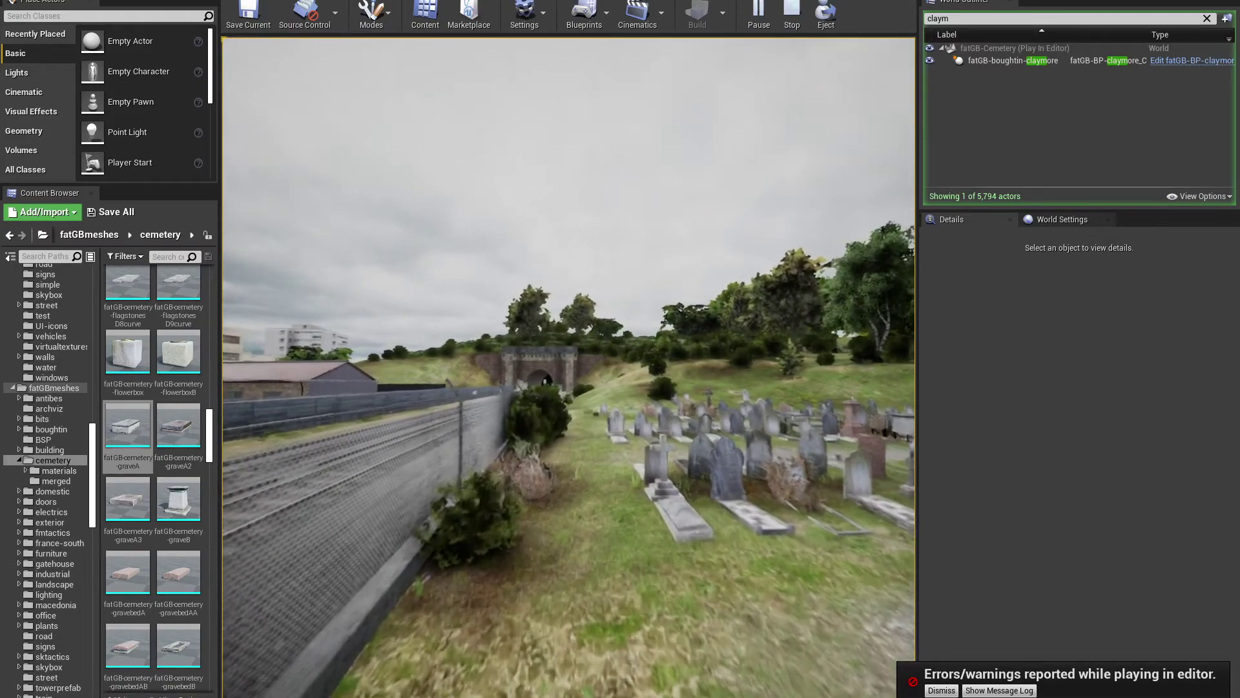
pyautogui.press('w')
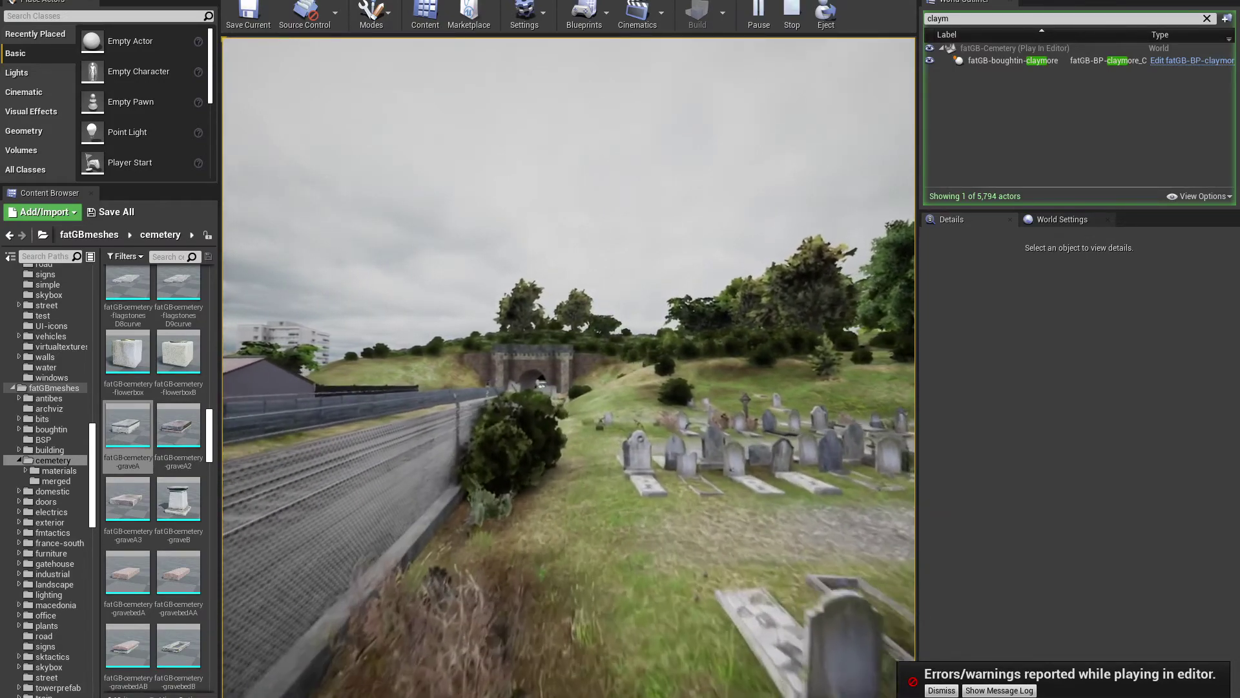
pyautogui.press('w')
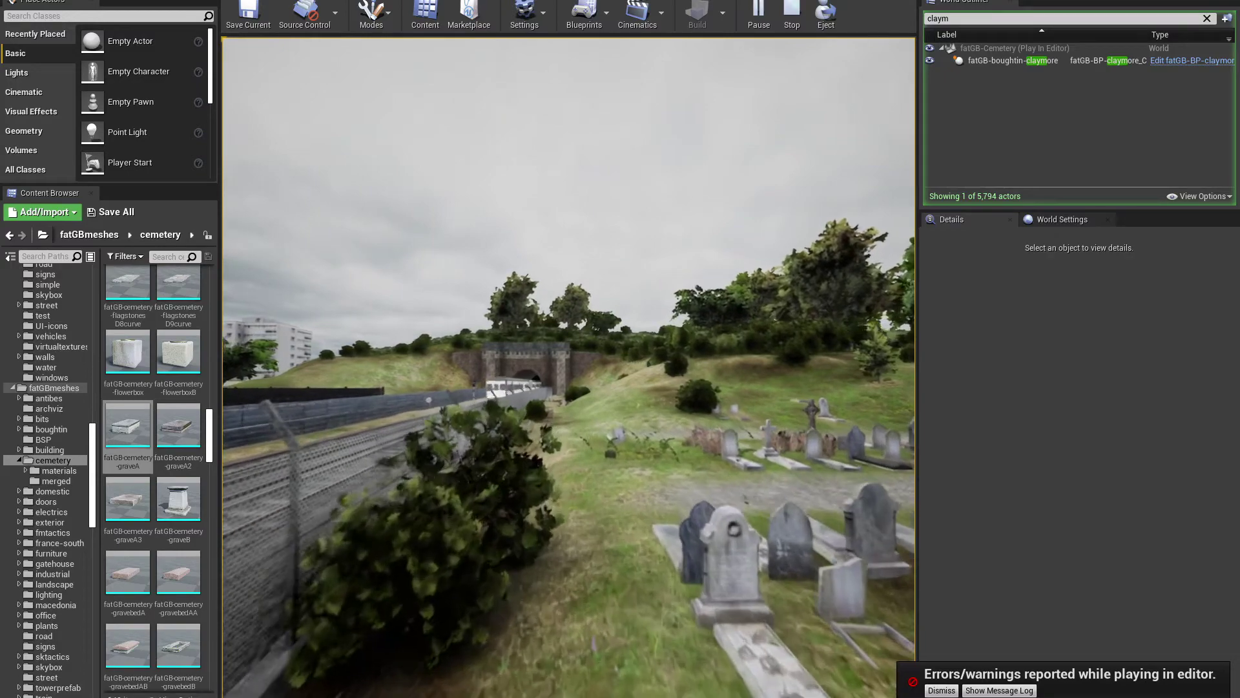
pyautogui.press('w')
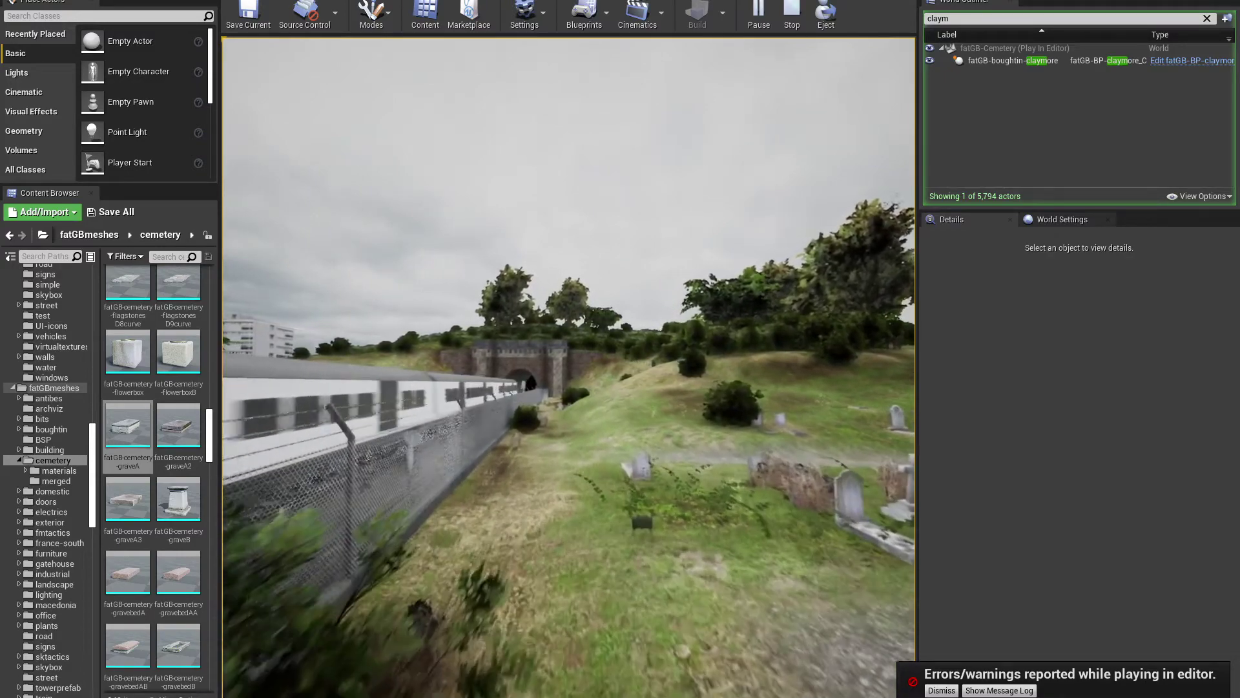
# Continue the play session along the grassy bank beside the fence toward the stone railway tunnel, and end the session.
pyautogui.press('w')
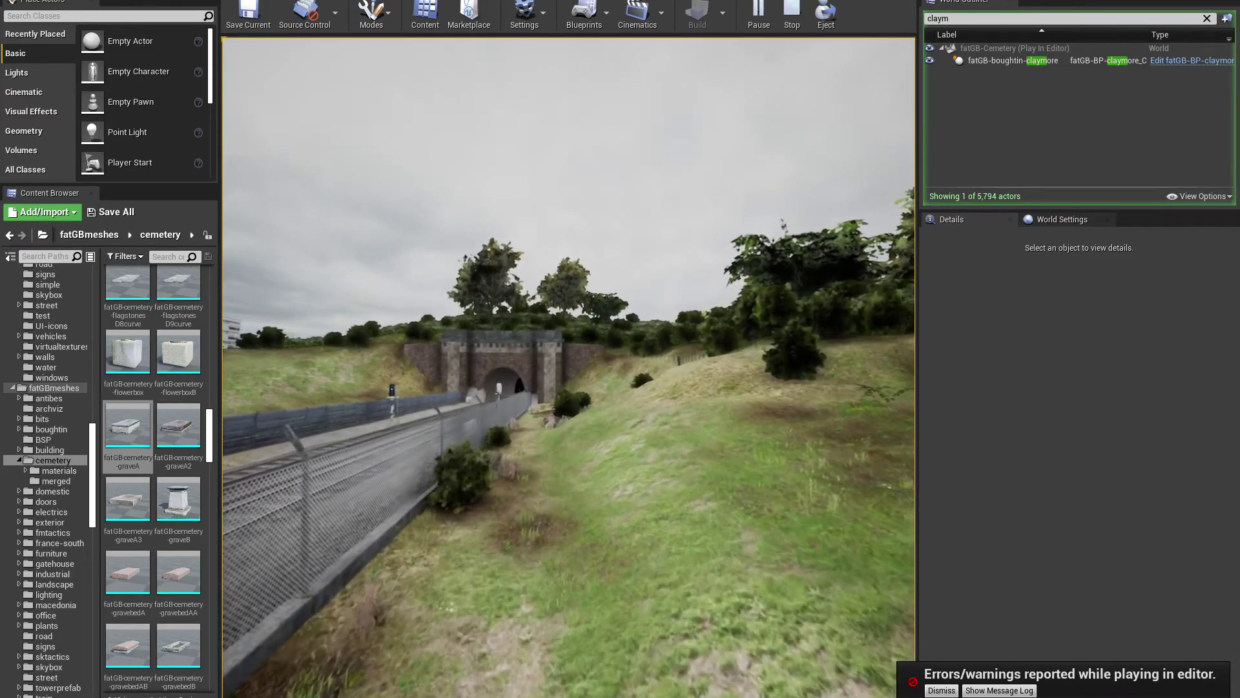
pyautogui.press('w')
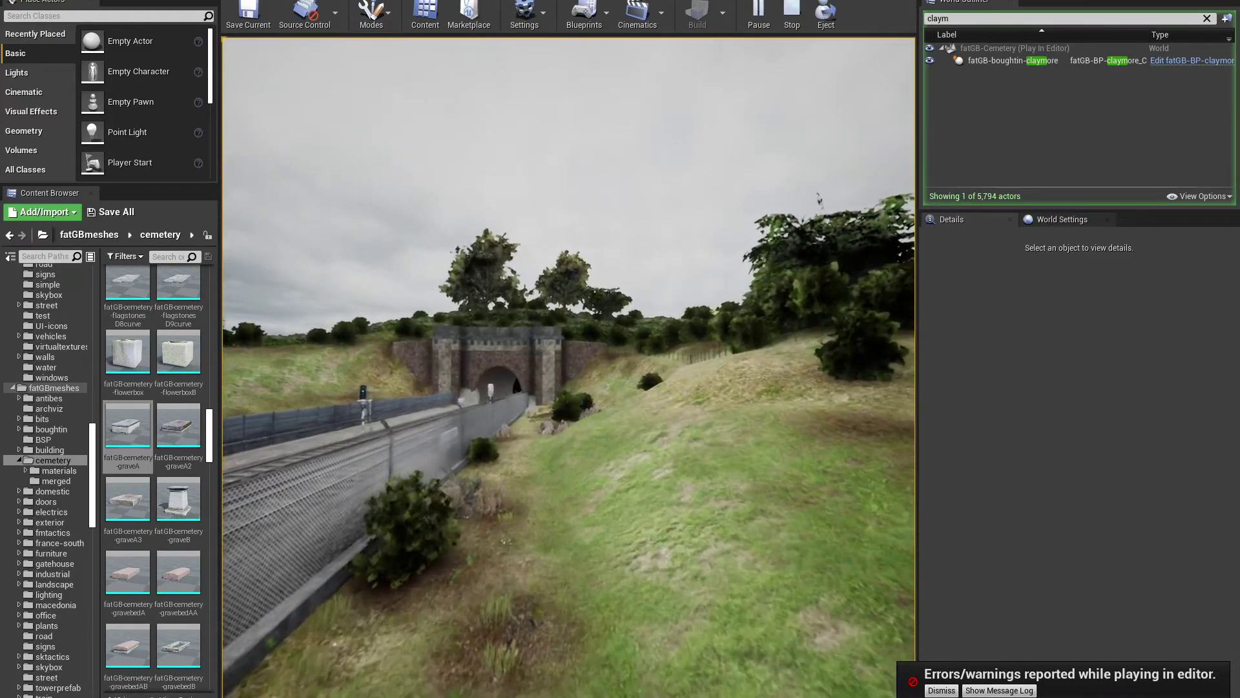
pyautogui.press('w')
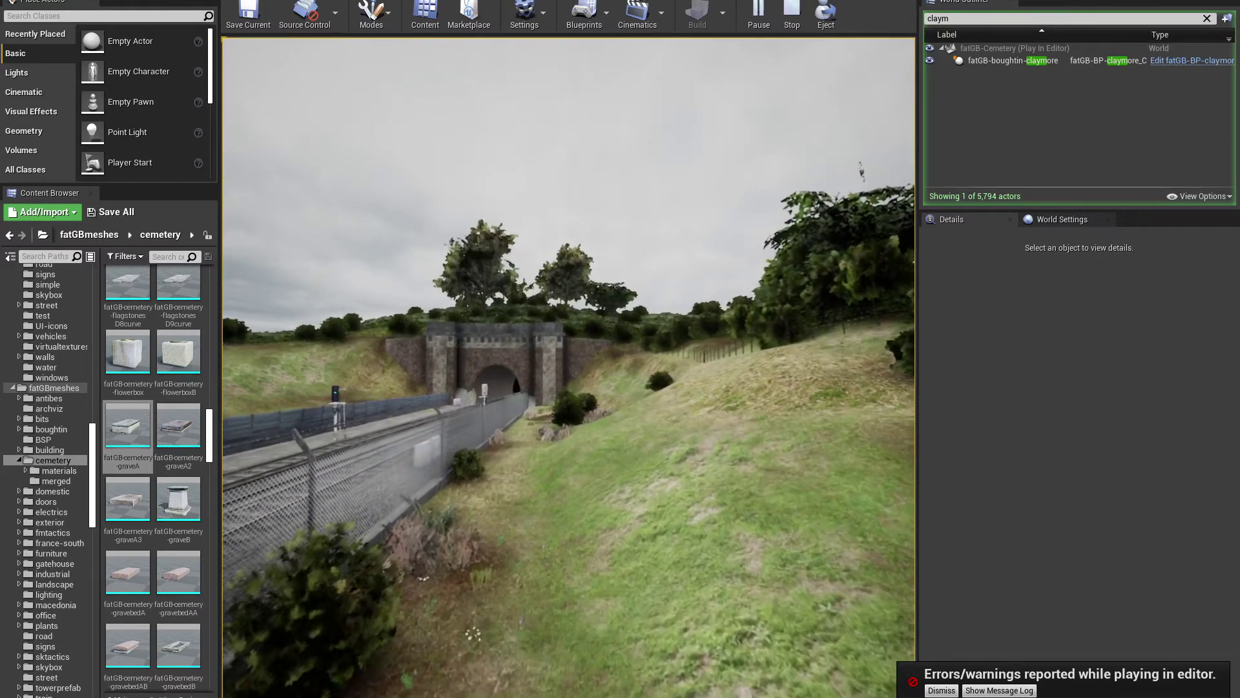
pyautogui.press('w')
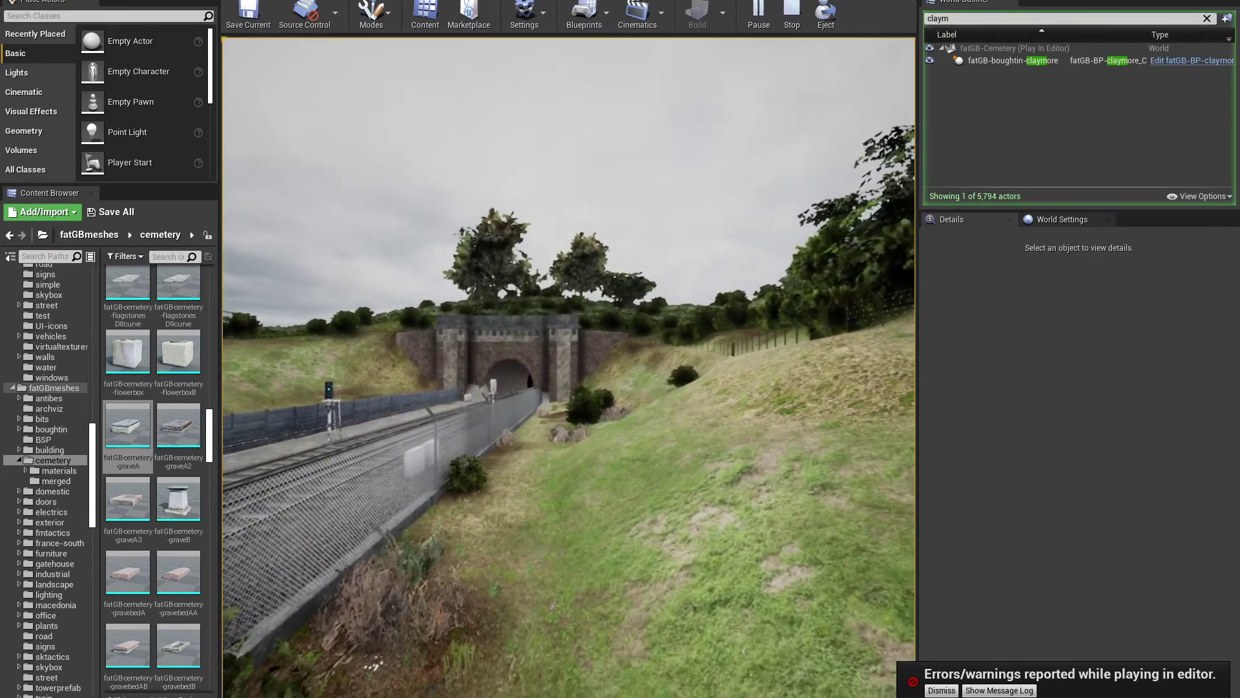
pyautogui.press('w')
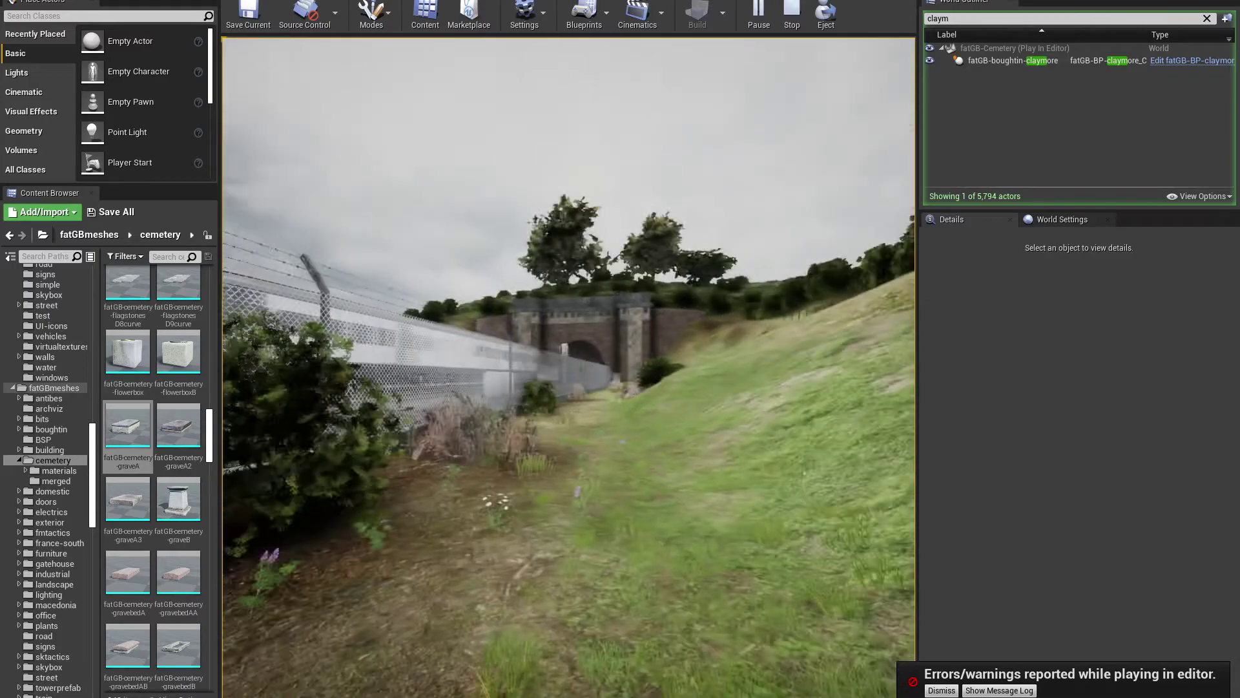
pyautogui.press('w')
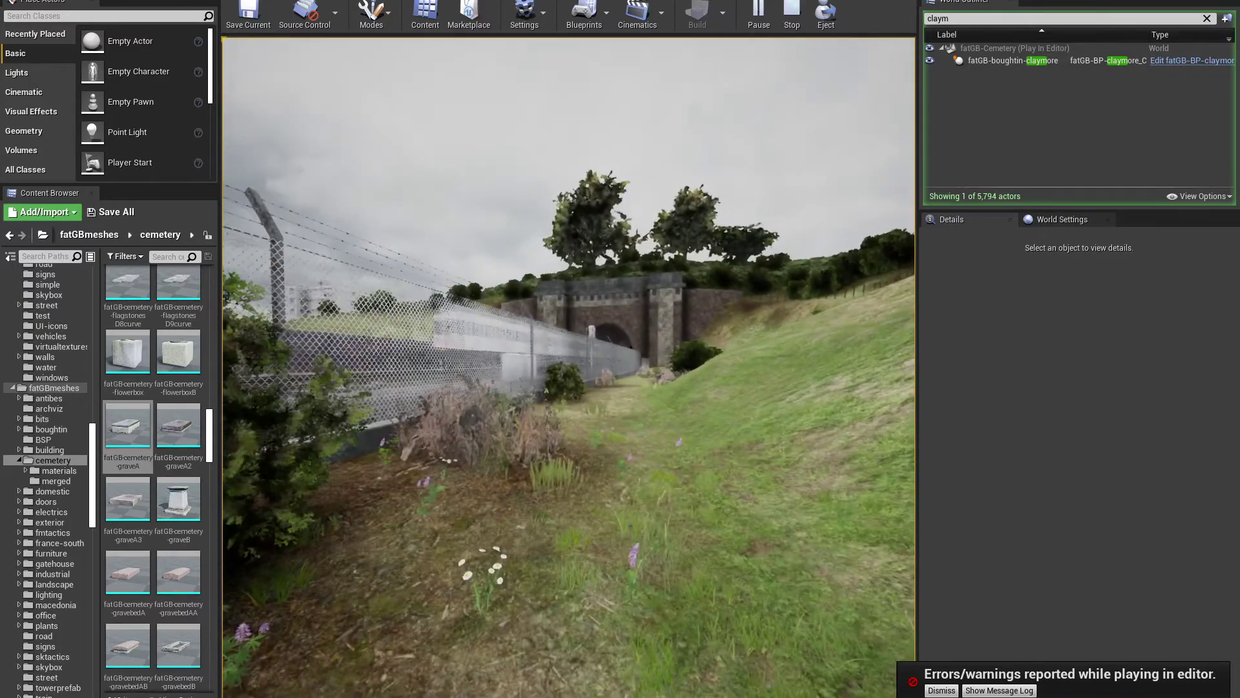
pyautogui.press('w')
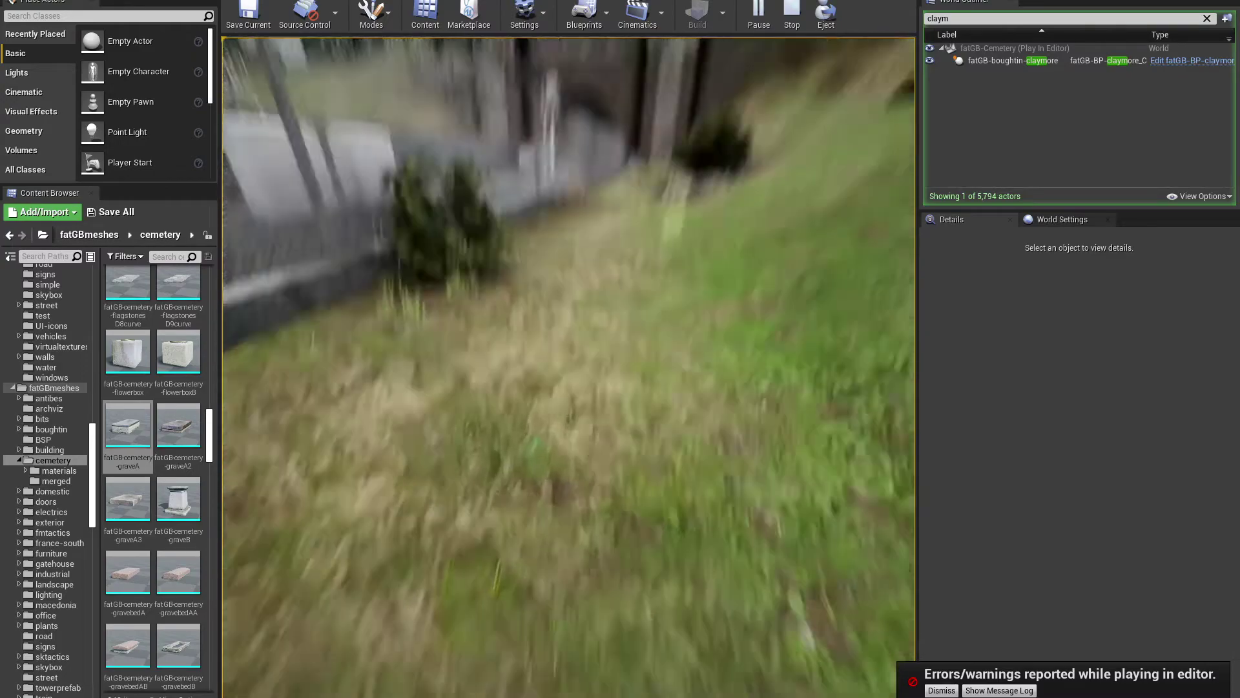
pyautogui.press('w')
pyautogui.press('w')
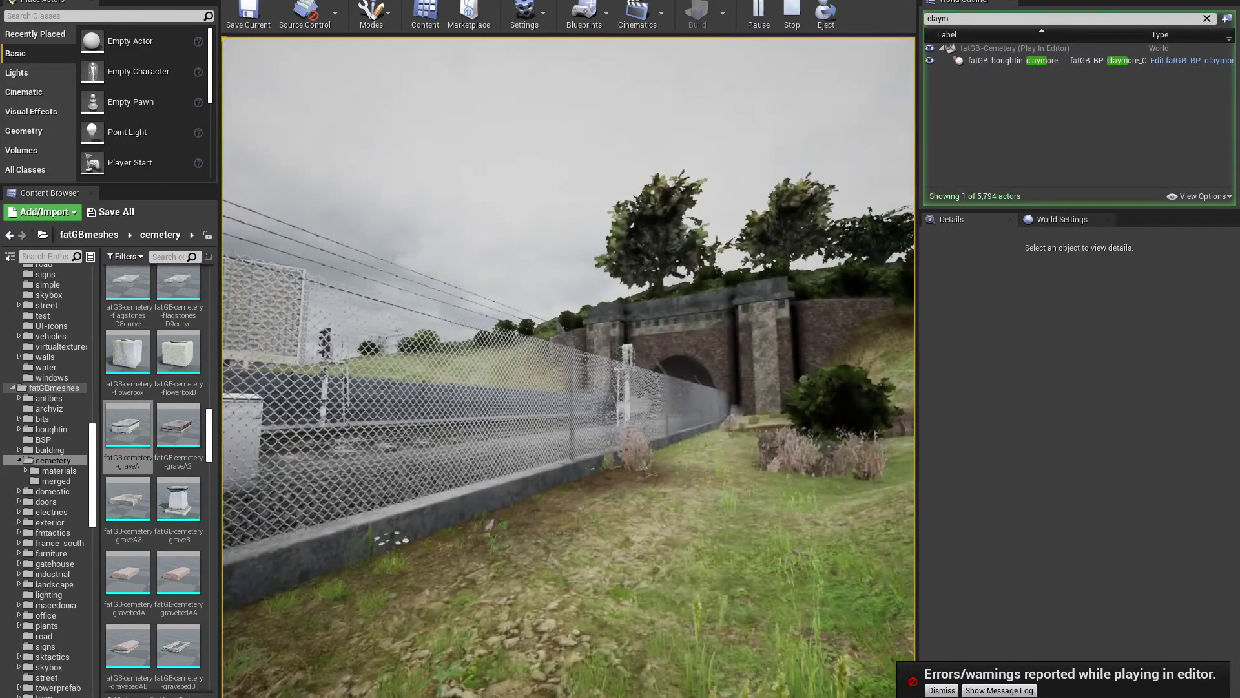
pyautogui.press('Escape')
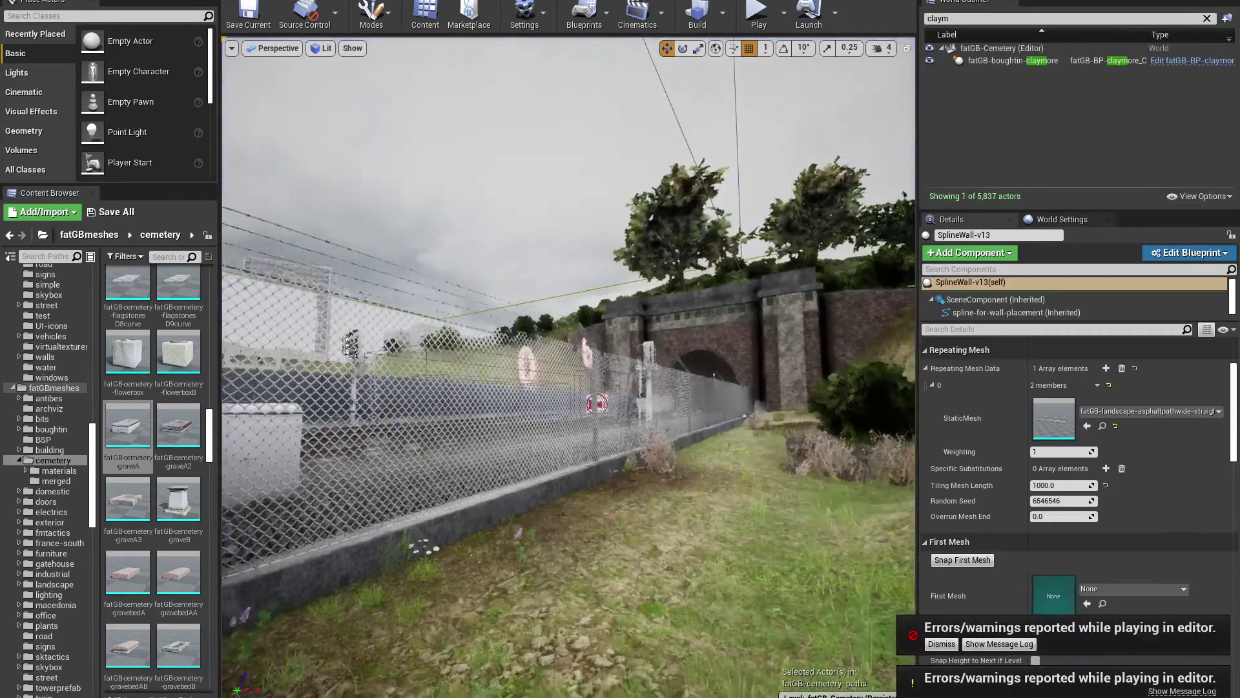
# Select the train horn trigger on the railway tracks in front of the tunnel and dismiss the play error notification.
pyautogui.press('w')
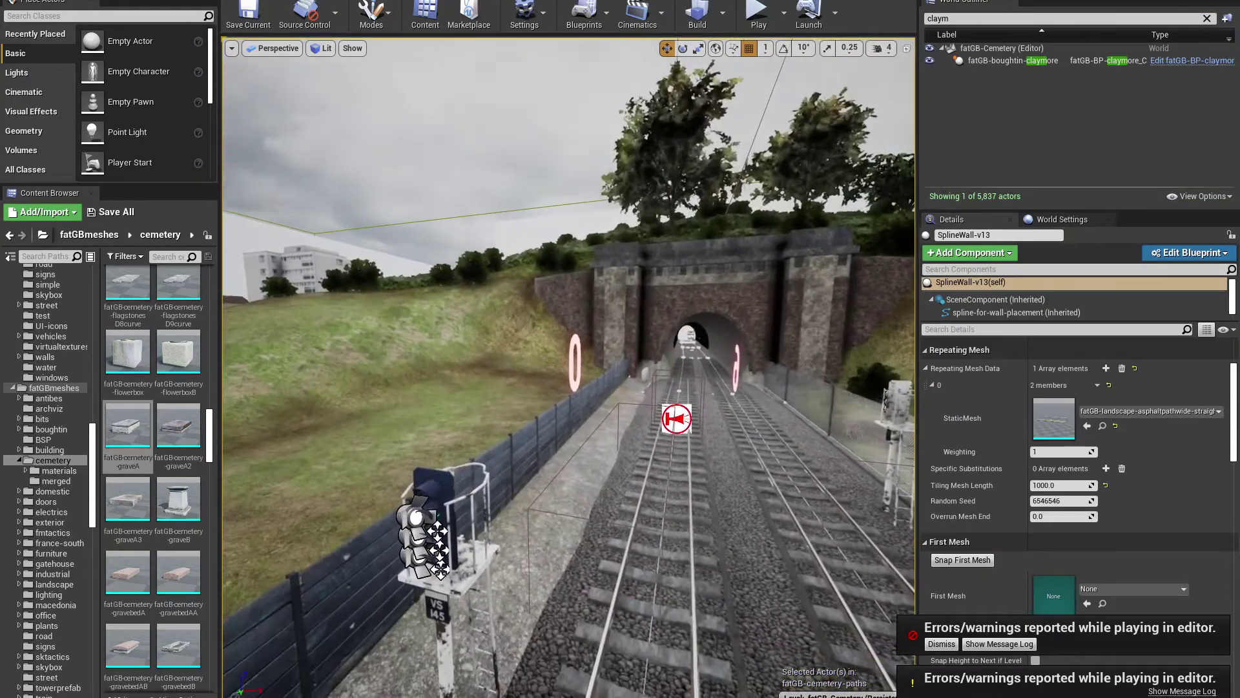
pyautogui.moveTo(571, 542); pyautogui.dragTo(467, 547, button='right')
pyautogui.moveTo(505, 369); pyautogui.dragTo(421, 367, button='right')
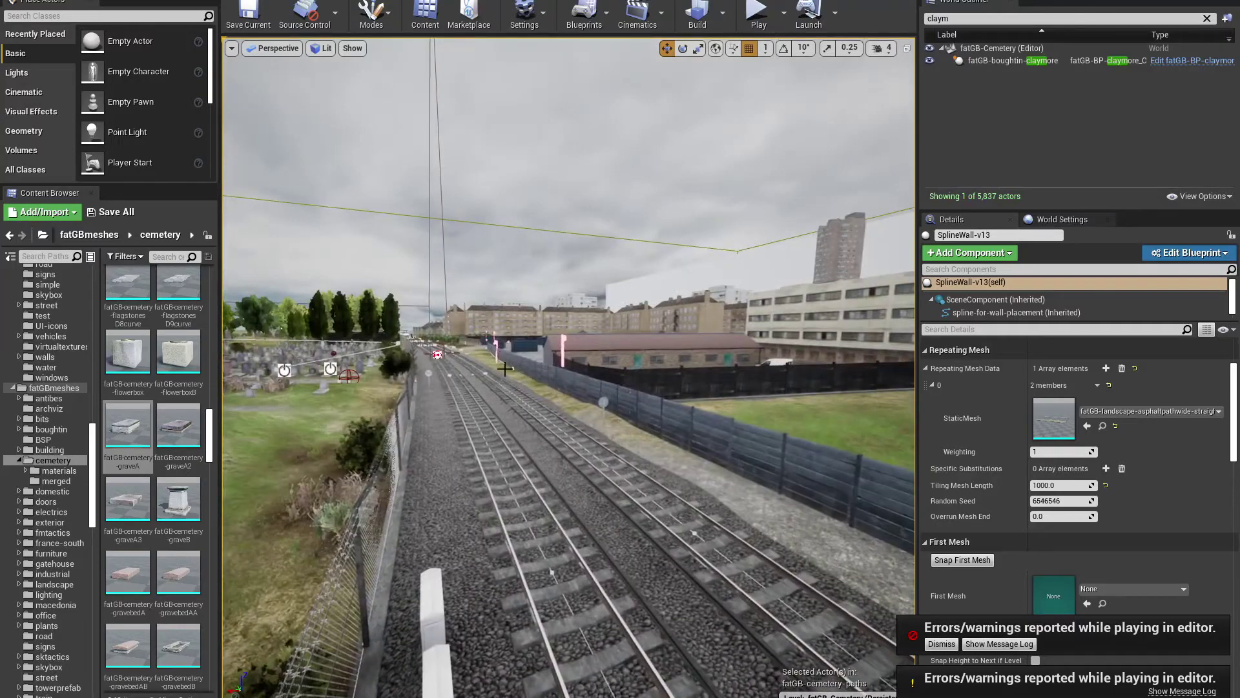
pyautogui.moveTo(695, 473)
pyautogui.mouseDown(button='right')
pyautogui.moveTo(875, 476)
pyautogui.moveTo(683, 489)
pyautogui.mouseUp(button='right')
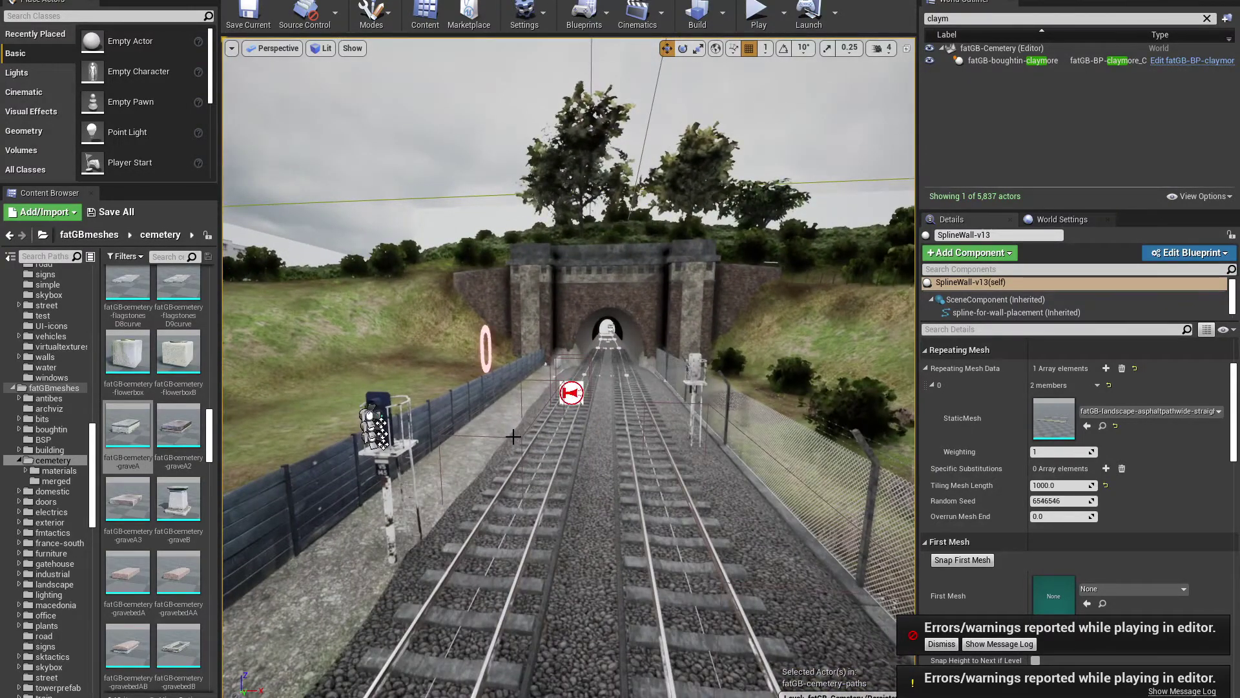
pyautogui.click(543, 439)
pyautogui.click(571, 392)
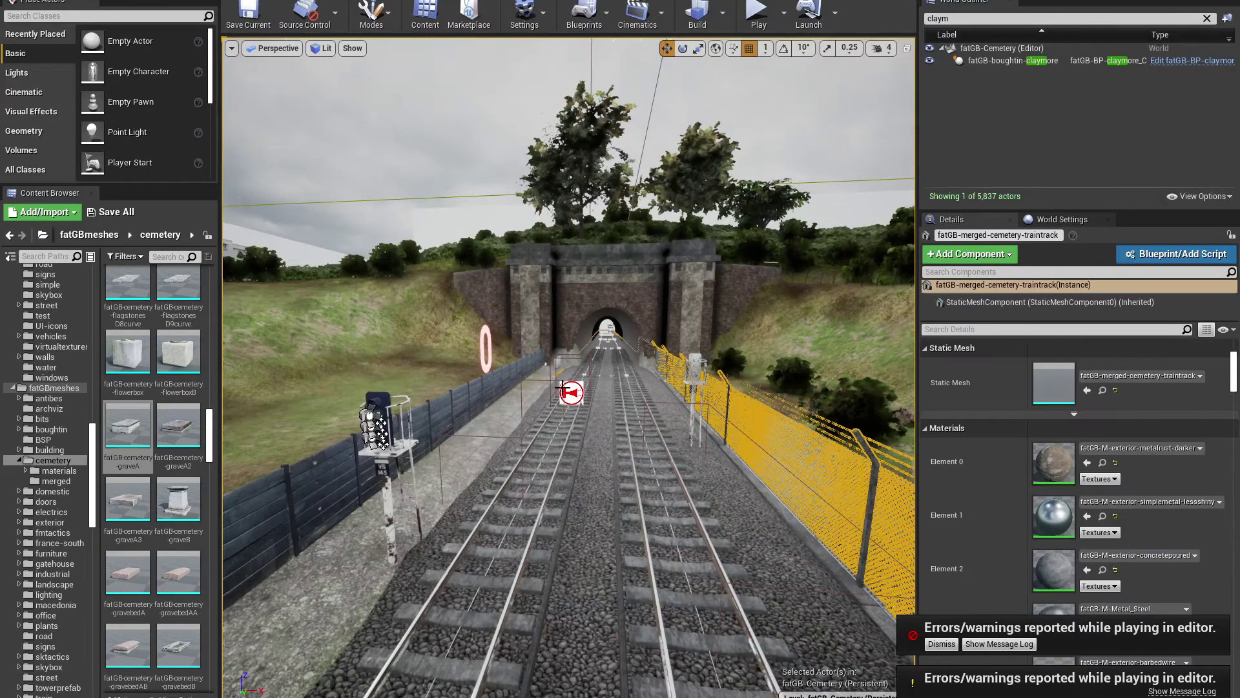
pyautogui.moveTo(614, 455); pyautogui.dragTo(705, 446, button='right')
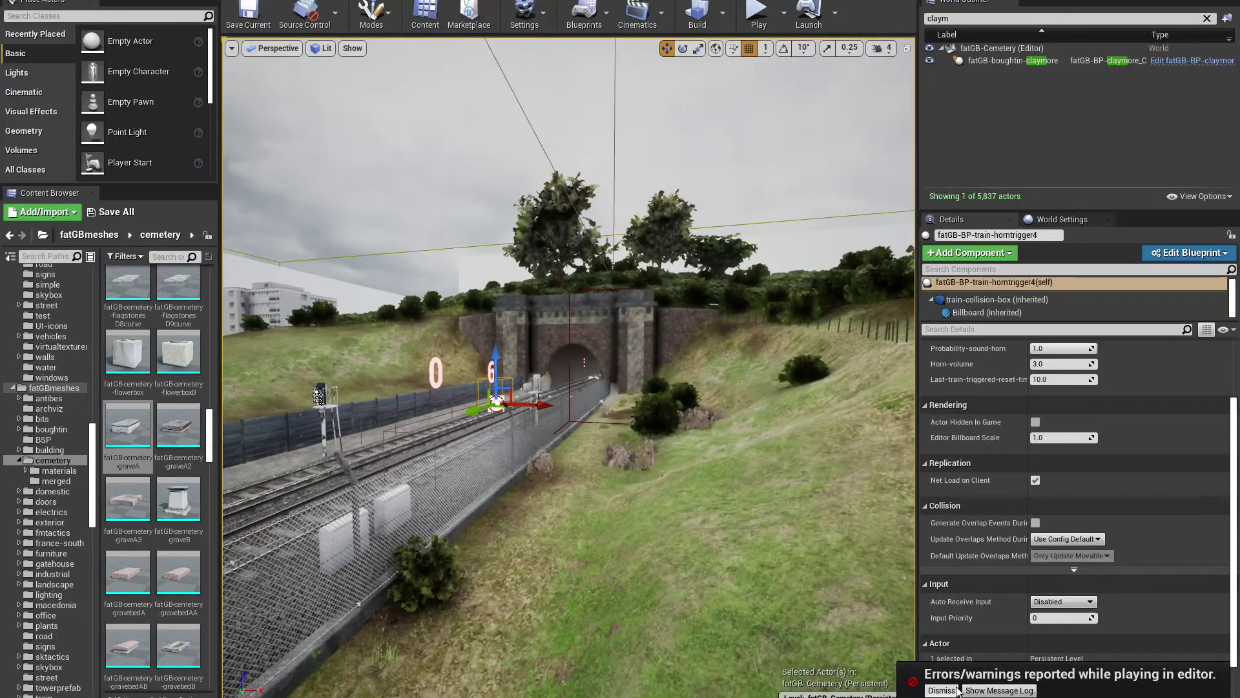
pyautogui.click(958, 691)
# Examine the level from the railway tracks across the graves, gravel and asphalt paths, and stone mausoleums.
pyautogui.moveTo(659, 573); pyautogui.dragTo(685, 575, button='right')
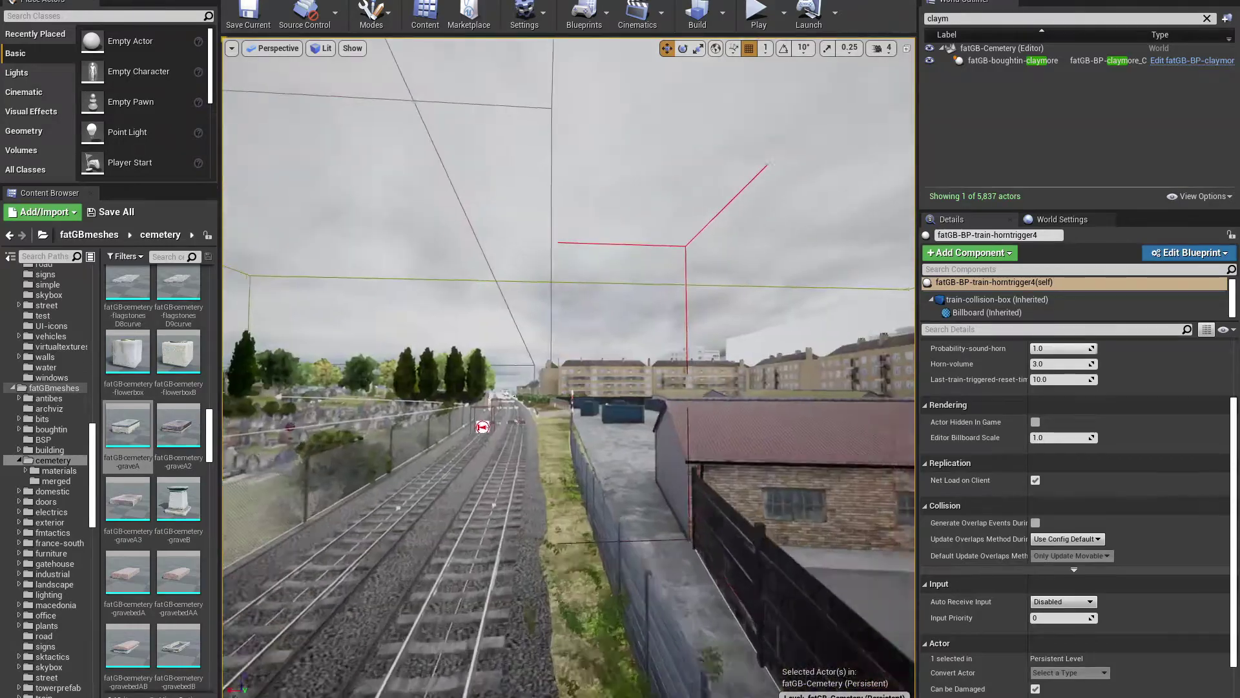
pyautogui.moveTo(762, 465); pyautogui.dragTo(348, 459, button='right')
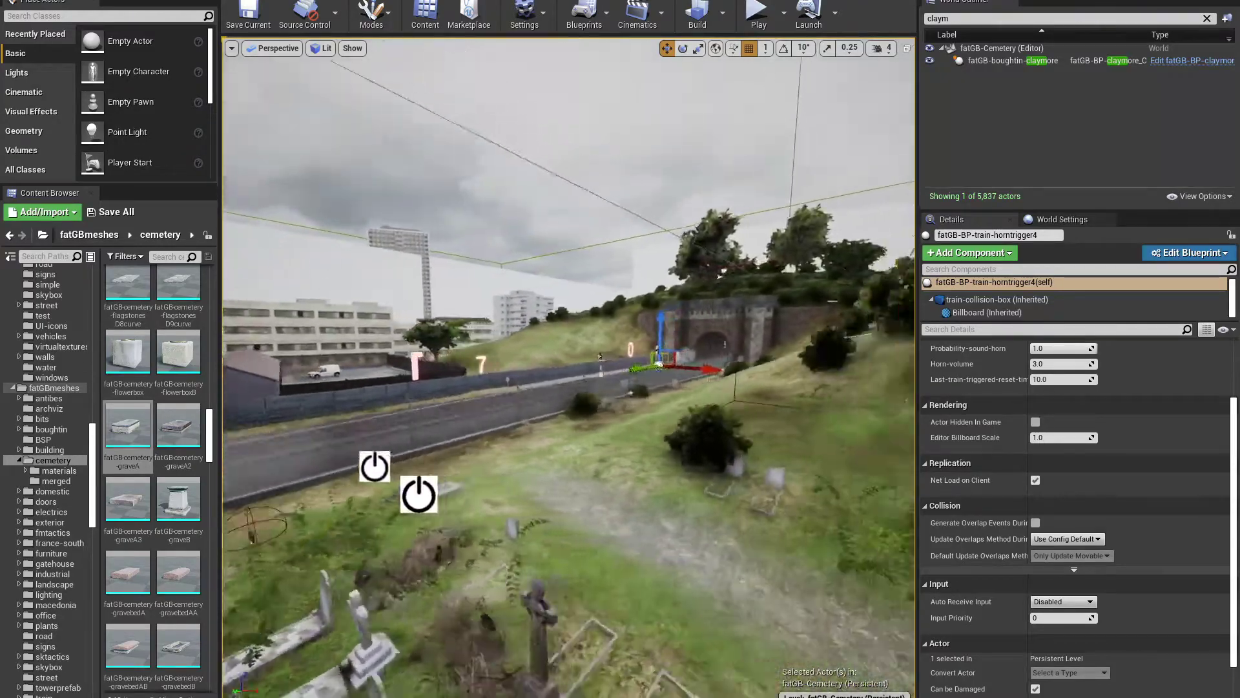
pyautogui.moveTo(568, 413); pyautogui.dragTo(944, 398, button='right')
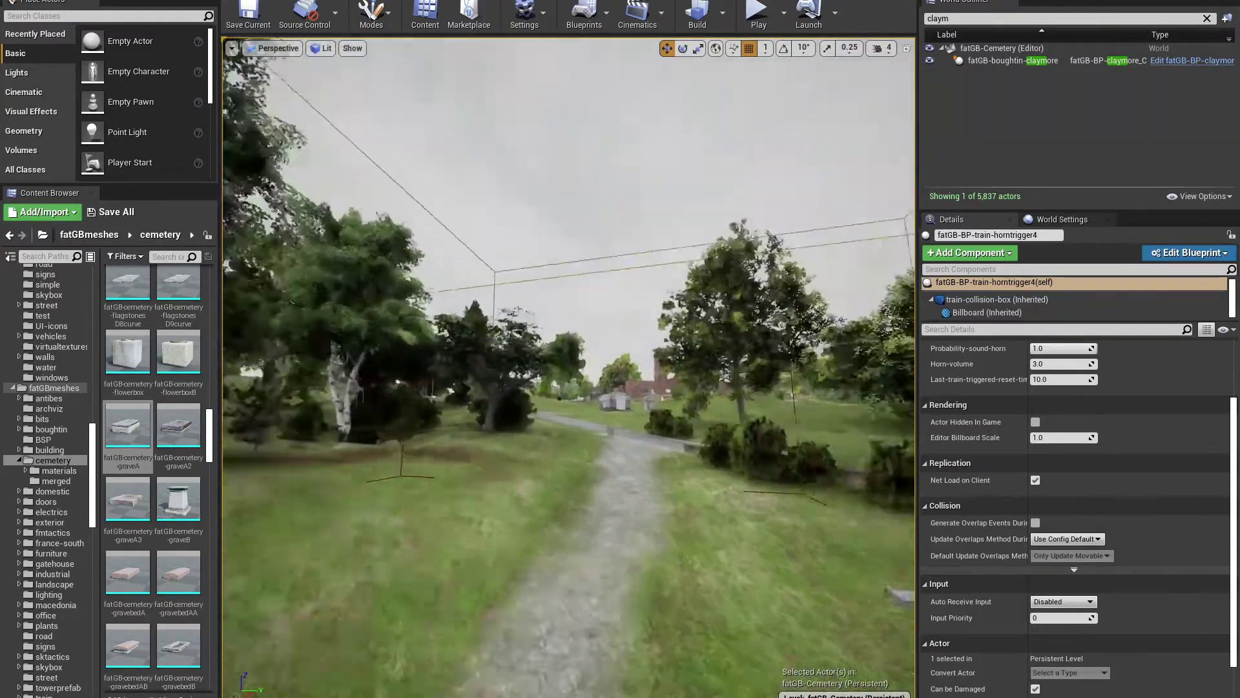
pyautogui.moveTo(569, 388); pyautogui.dragTo(475, 407, button='right')
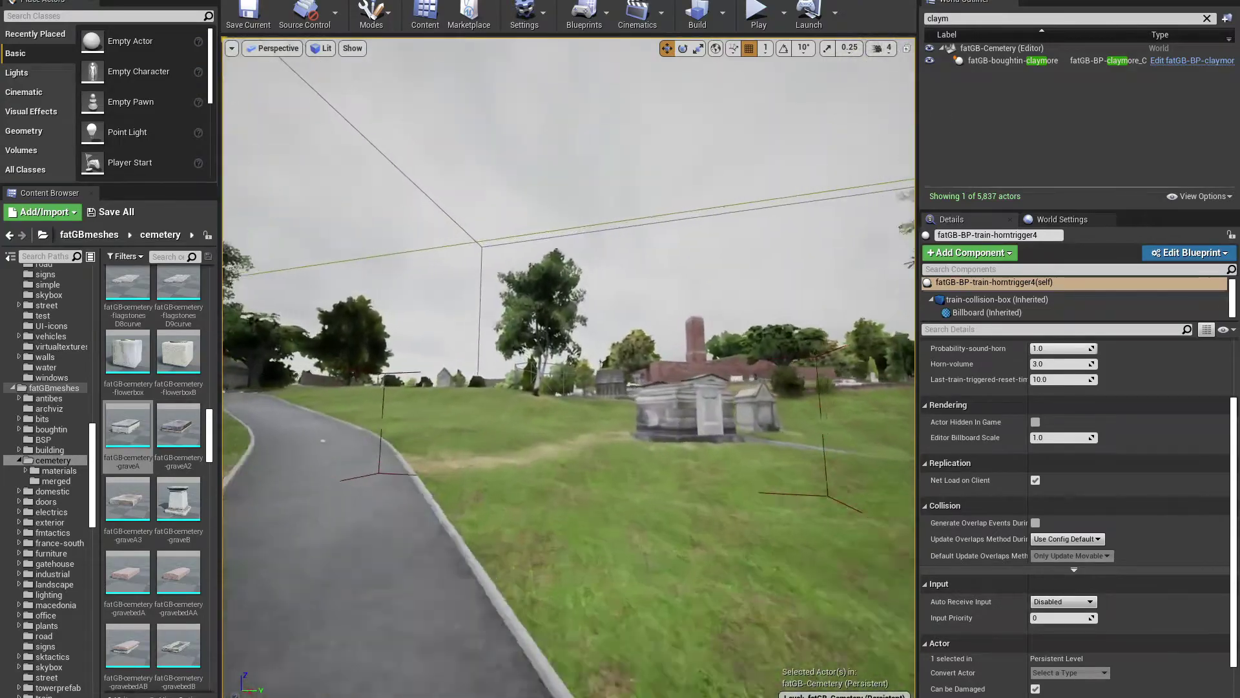
pyautogui.moveTo(568, 388); pyautogui.dragTo(445, 391, button='right')
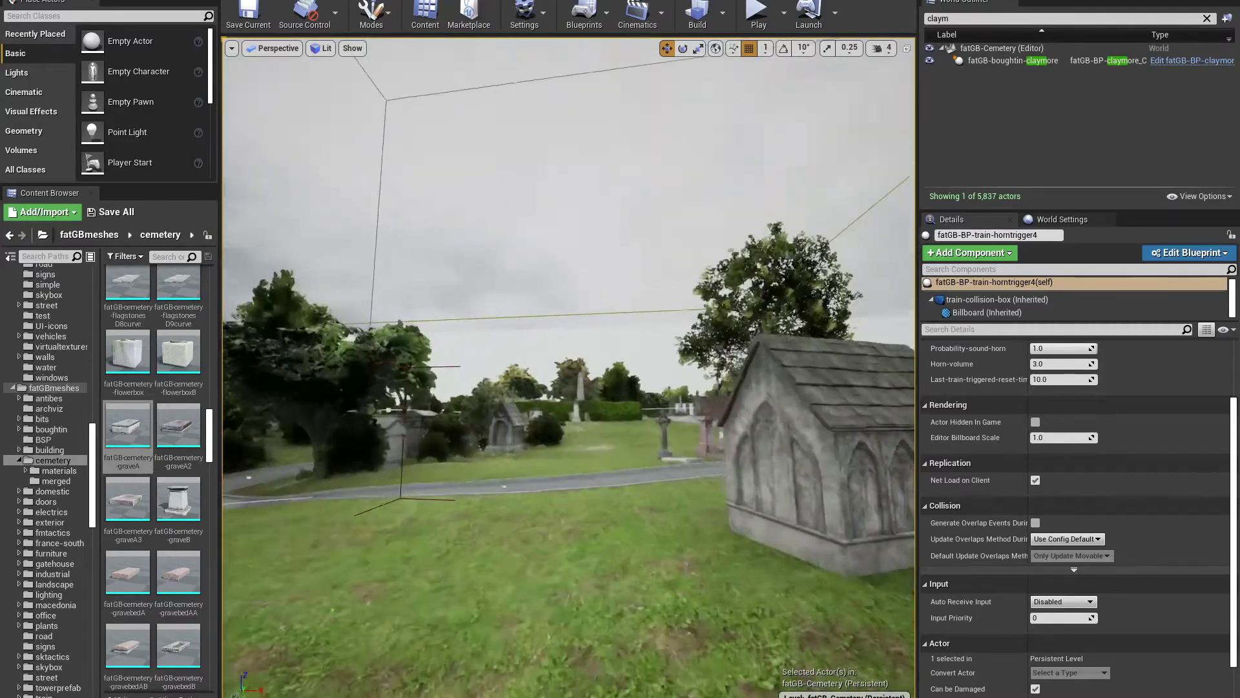
pyautogui.moveTo(569, 388); pyautogui.dragTo(795, 378, button='right')
pyautogui.press('d')
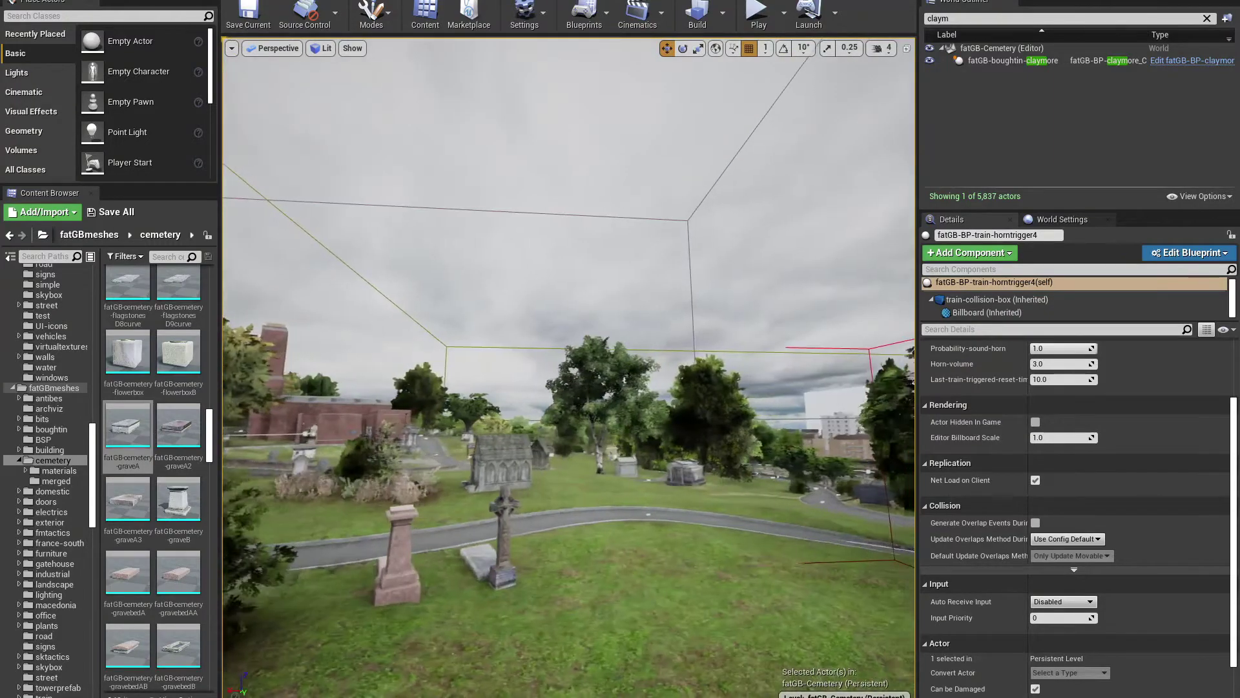
pyautogui.press('w')
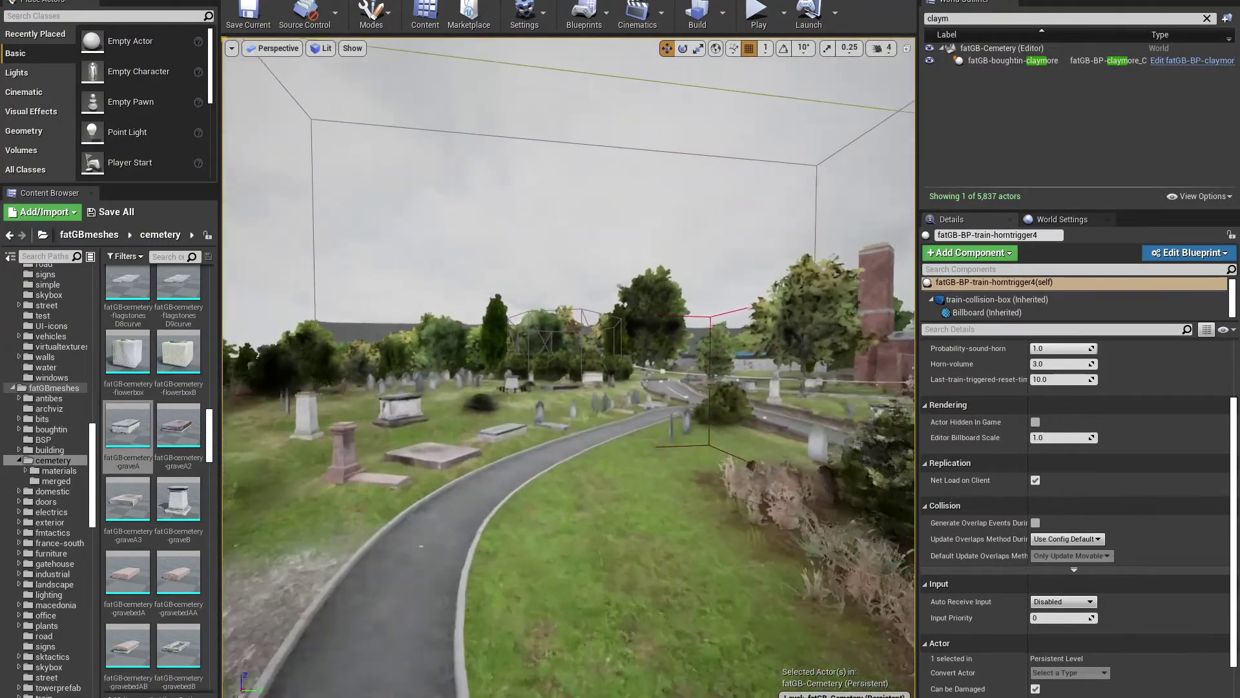